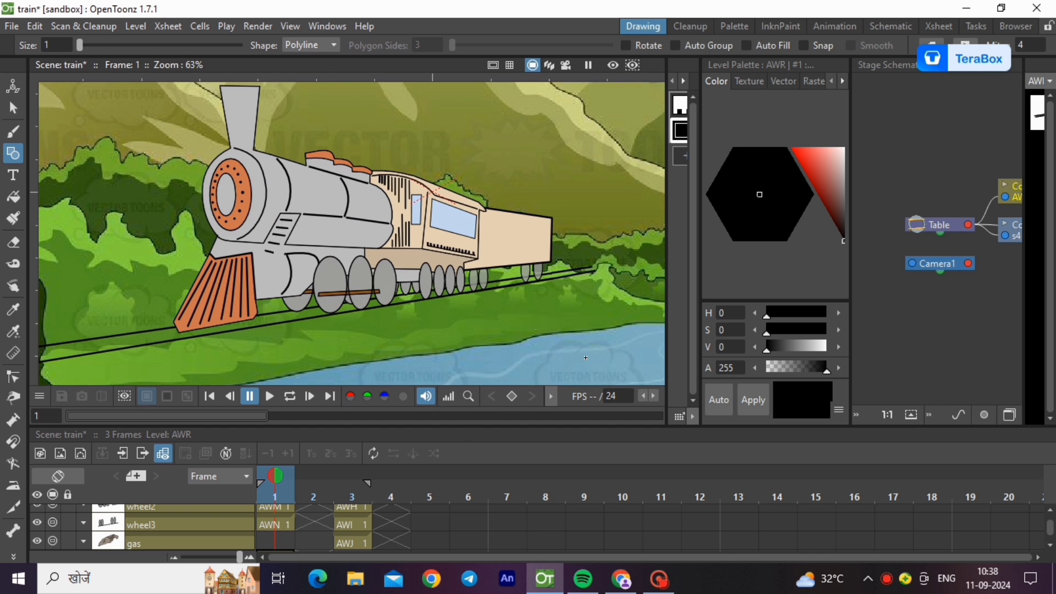
# Step: Switch the workspace to the Animation room to work with the train scene's columns
pyautogui.scroll(-3, 459, 328)
pyautogui.scroll(3, 242, 209)
pyautogui.scroll(-3, 244, 199)
pyautogui.scroll(-2, 243, 199)
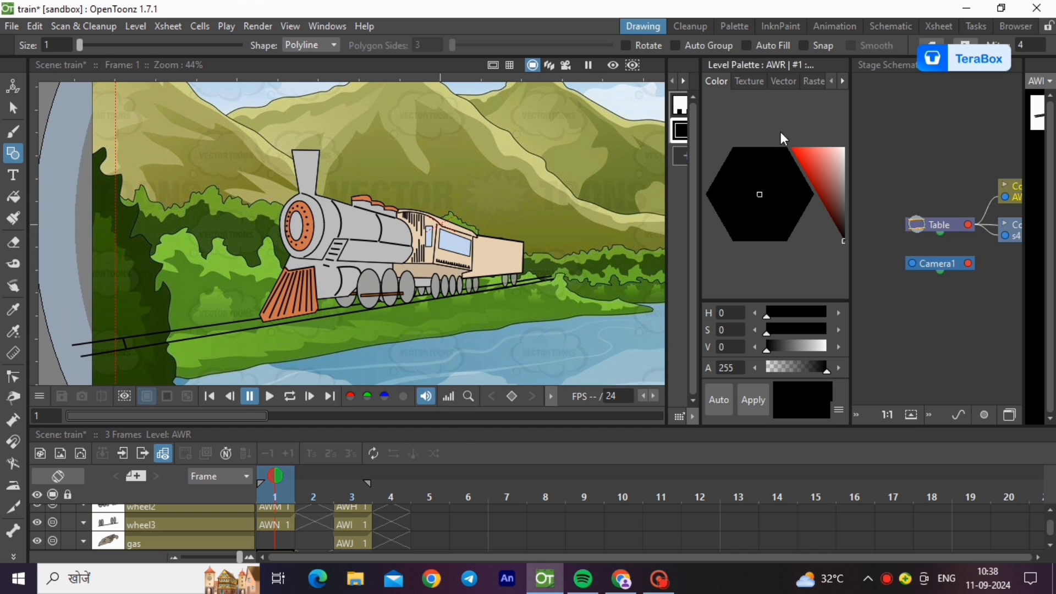
pyautogui.click(833, 26)
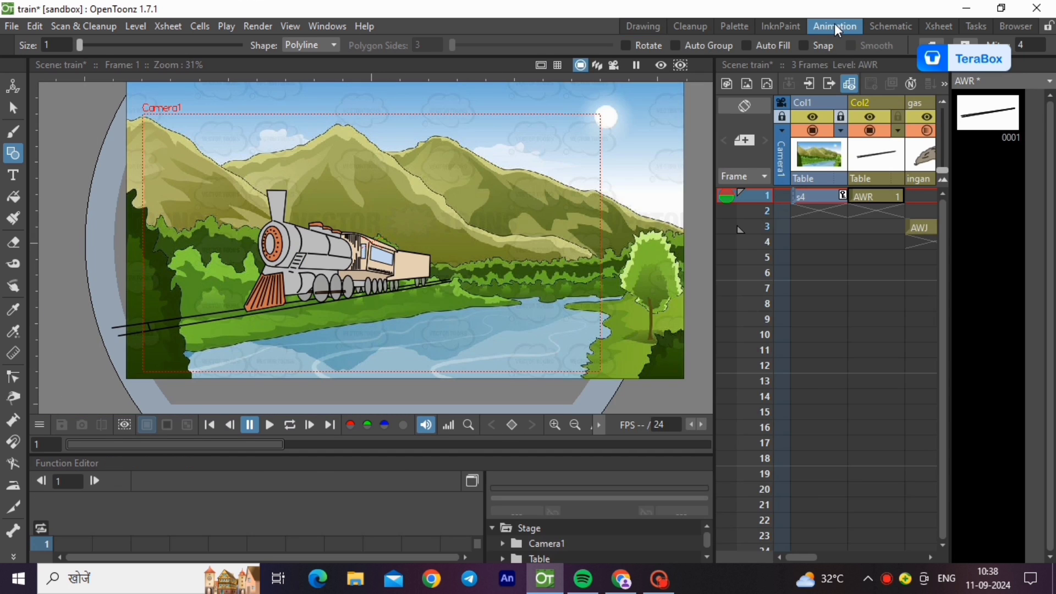
# Step: Hide the landscape background in Col1 from the viewer, and toggle the visibility of the track drawing in Col2 off and on
pyautogui.click(816, 114)
pyautogui.click(816, 125)
pyautogui.click(815, 125)
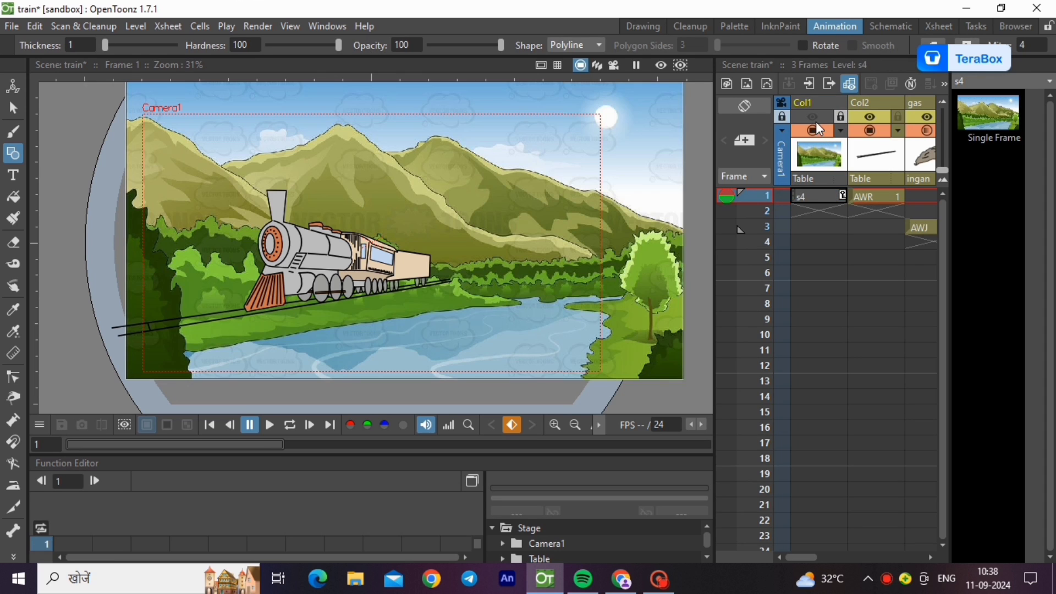
pyautogui.click(816, 122)
pyautogui.click(816, 127)
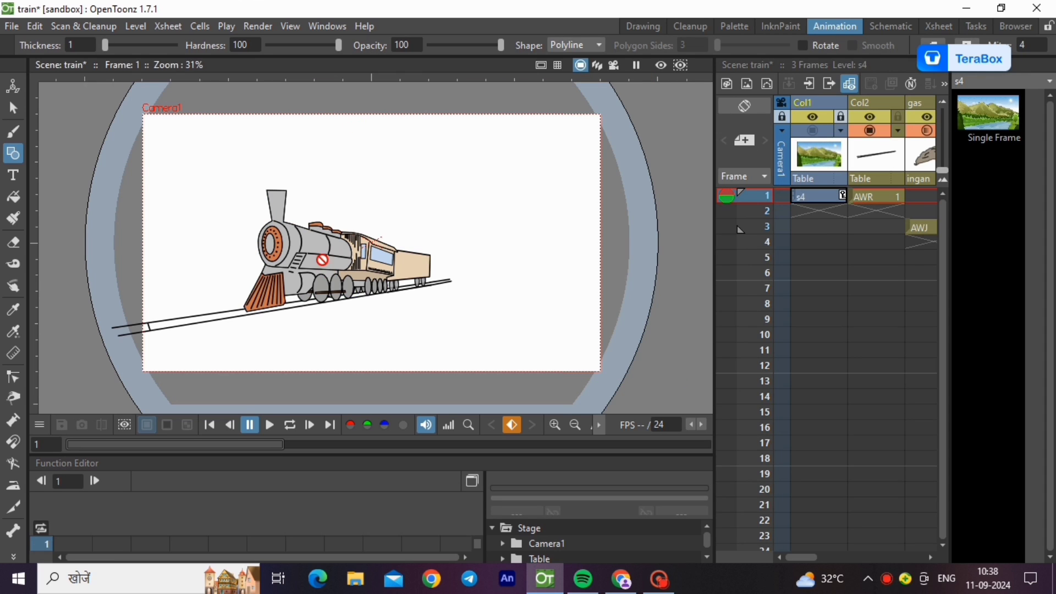
pyautogui.click(886, 132)
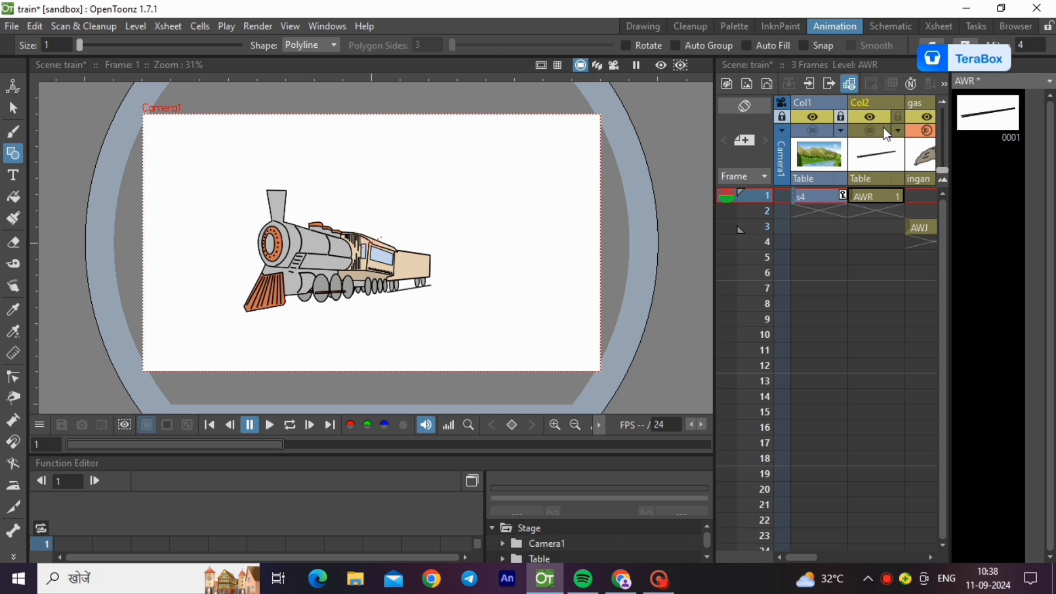
pyautogui.click(884, 132)
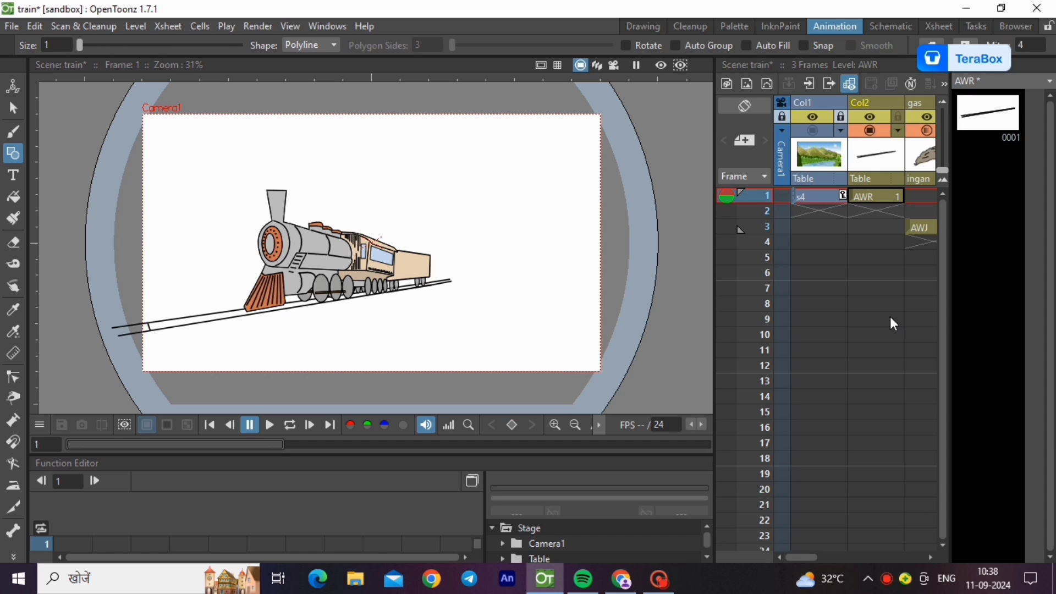
# Step: Examine the train drawings AWK, AWO and AWE in frames 1 to 3 of the ingan column
pyautogui.click(928, 557)
pyautogui.click(928, 557)
pyautogui.click(928, 557)
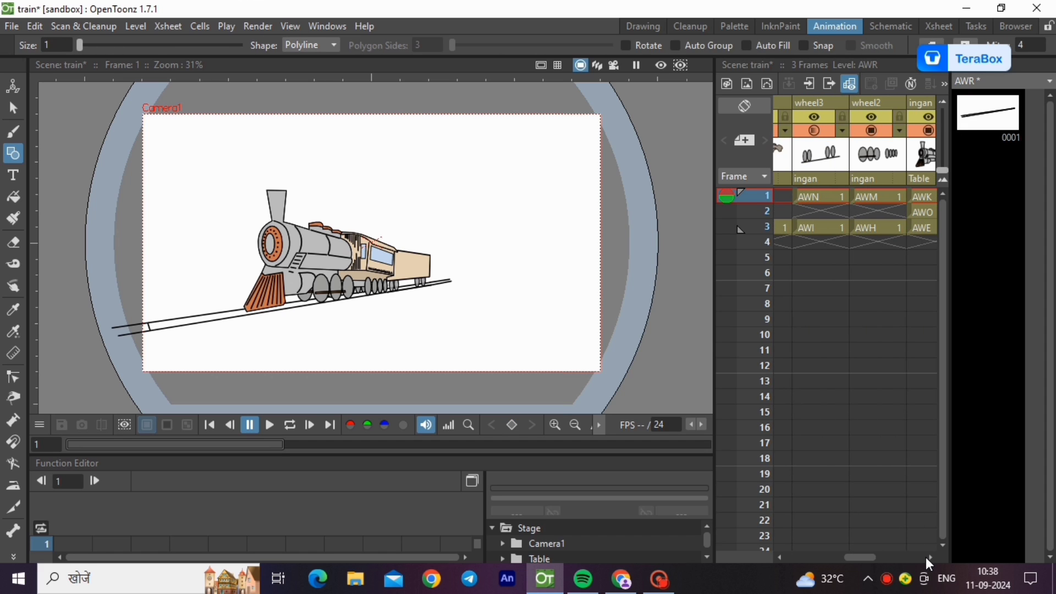
pyautogui.click(831, 201)
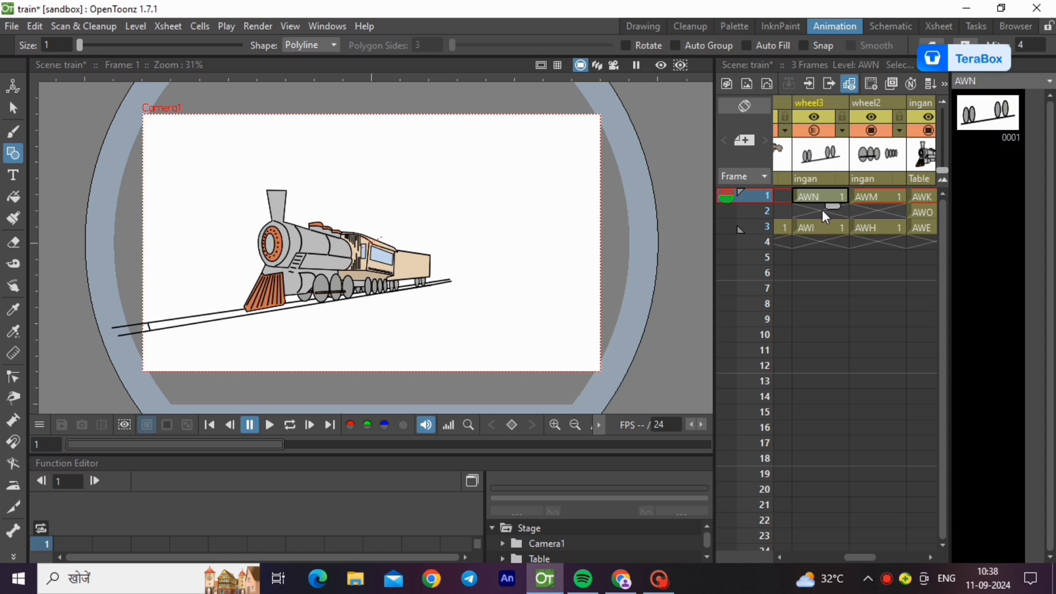
pyautogui.click(919, 196)
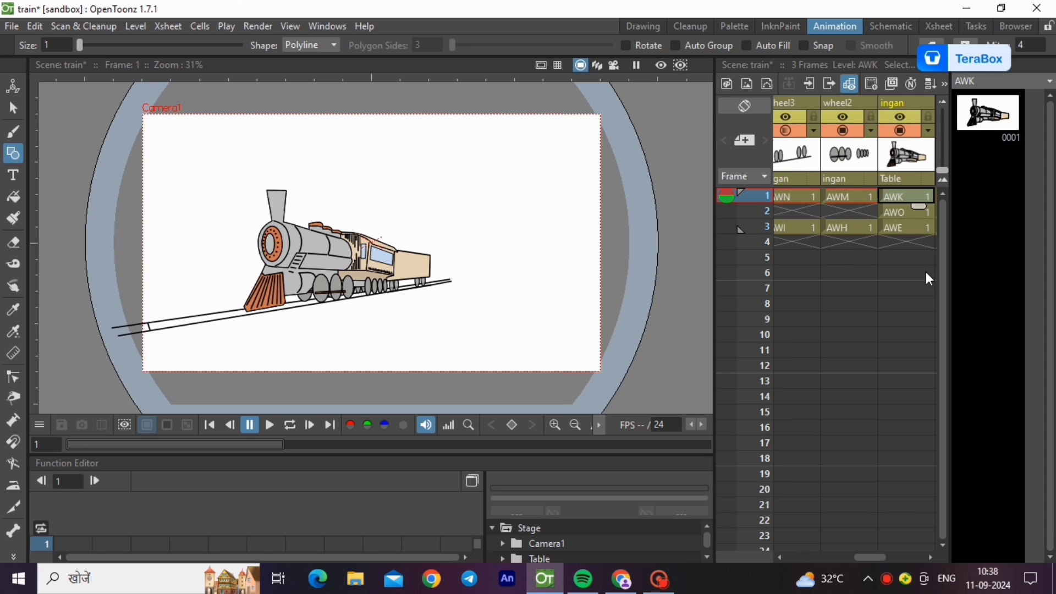
pyautogui.click(898, 211)
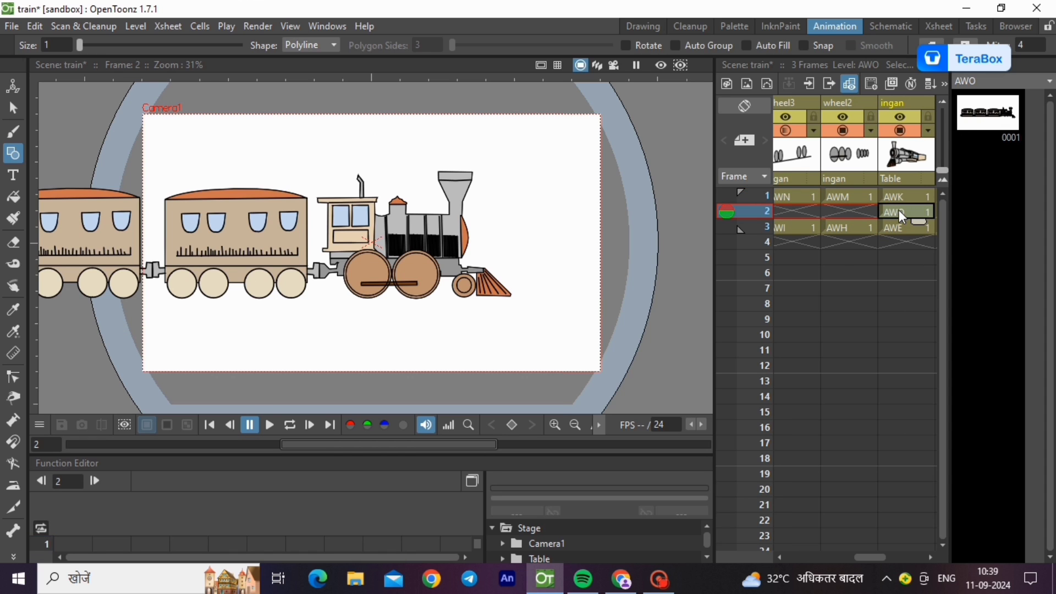
pyautogui.click(897, 229)
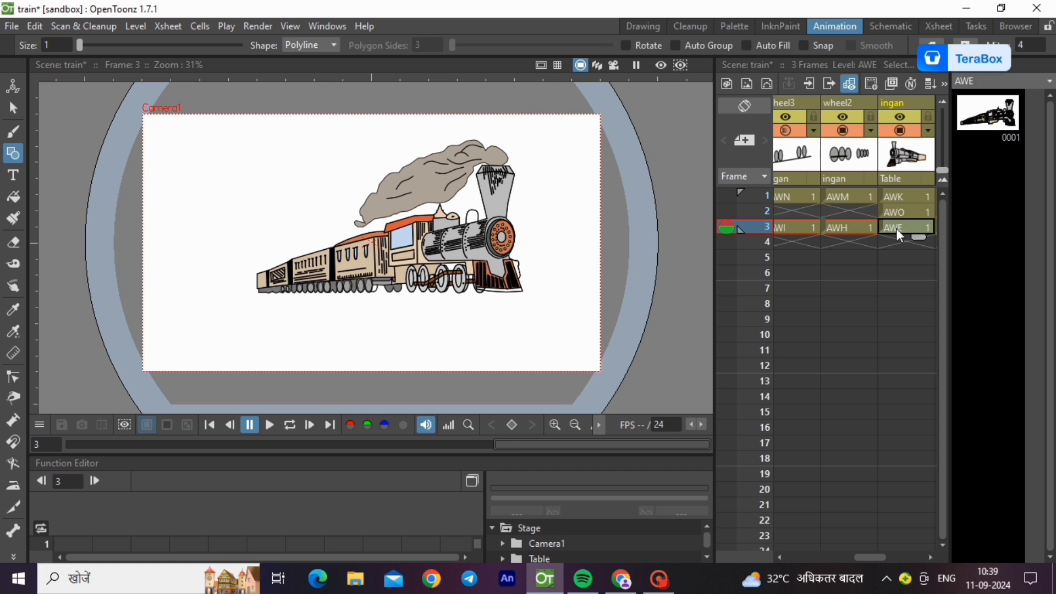
# Step: Return to the track drawing in frame 1 of Col2 and show the Col1 landscape background in the viewer
pyautogui.click(779, 557)
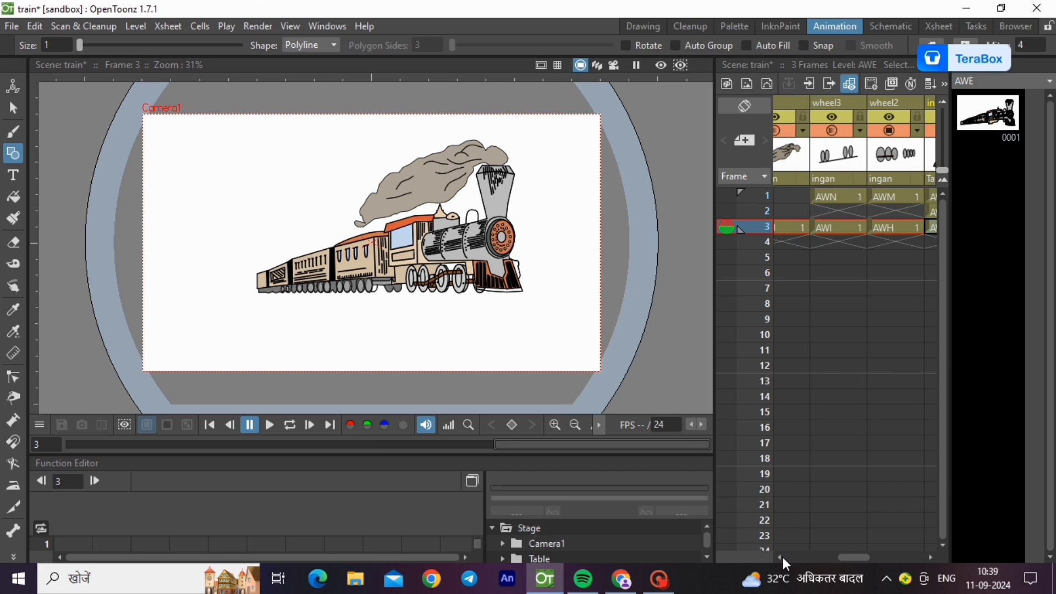
pyautogui.click(780, 557)
pyautogui.click(780, 557)
pyautogui.click(853, 197)
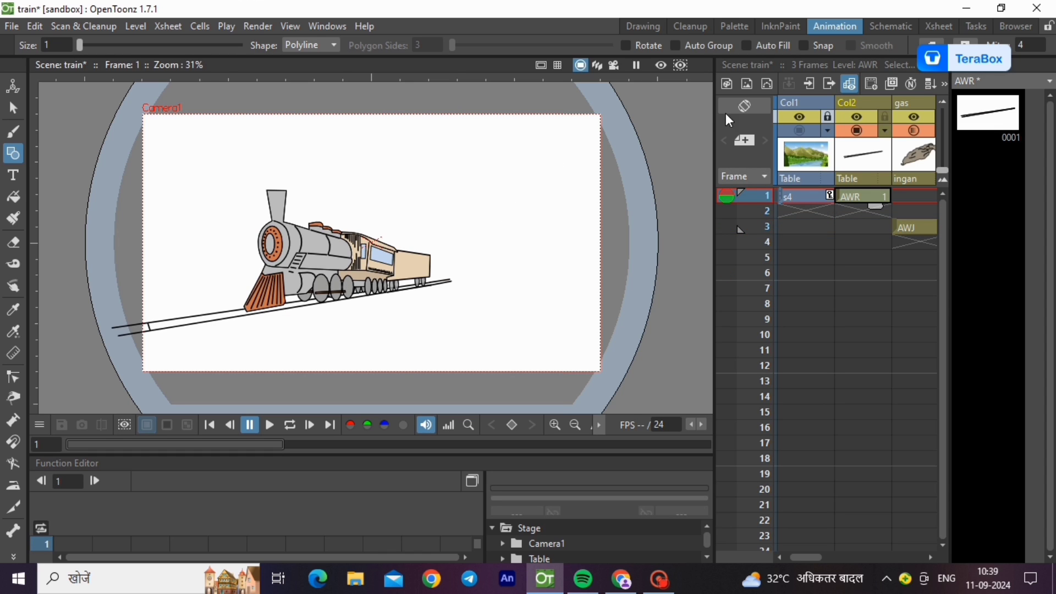
pyautogui.click(800, 130)
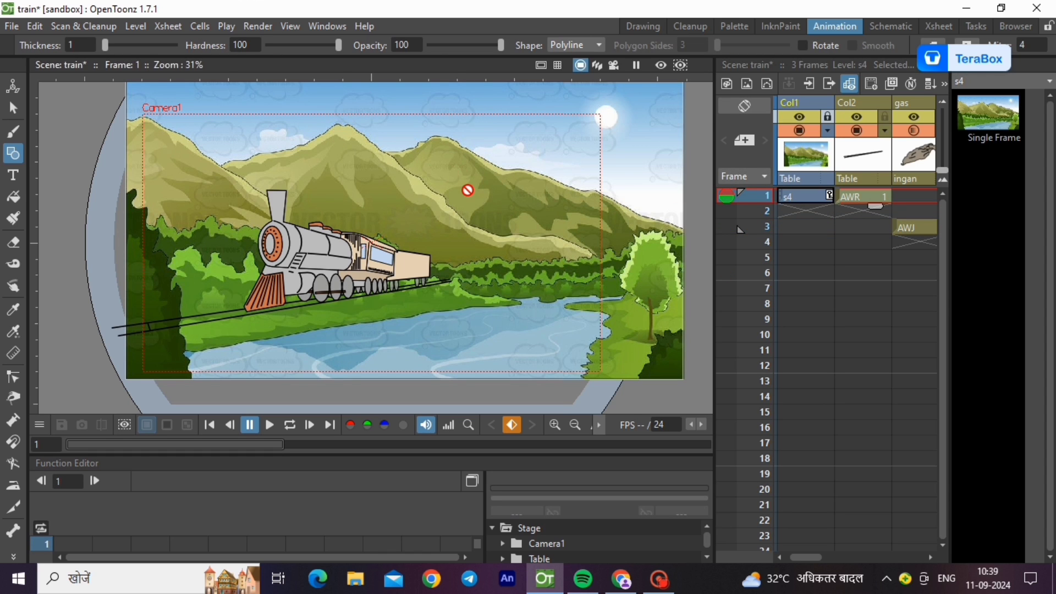
# Step: Unlock Col1 and extend its s4 background exposure from frame 1 through frame 36
pyautogui.click(797, 196)
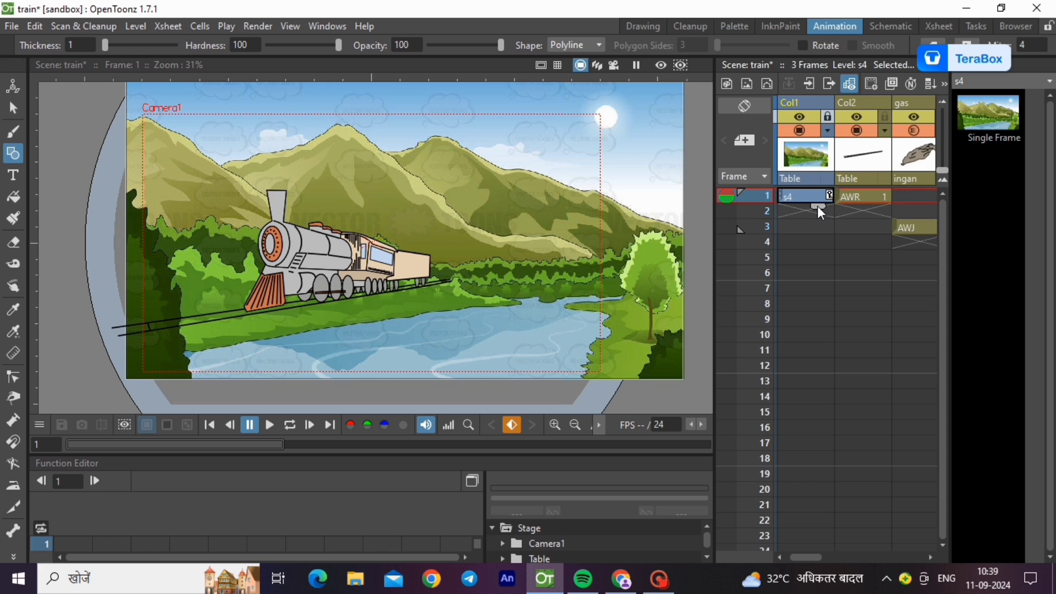
pyautogui.click(828, 117)
pyautogui.moveTo(817, 205); pyautogui.dragTo(800, 498)
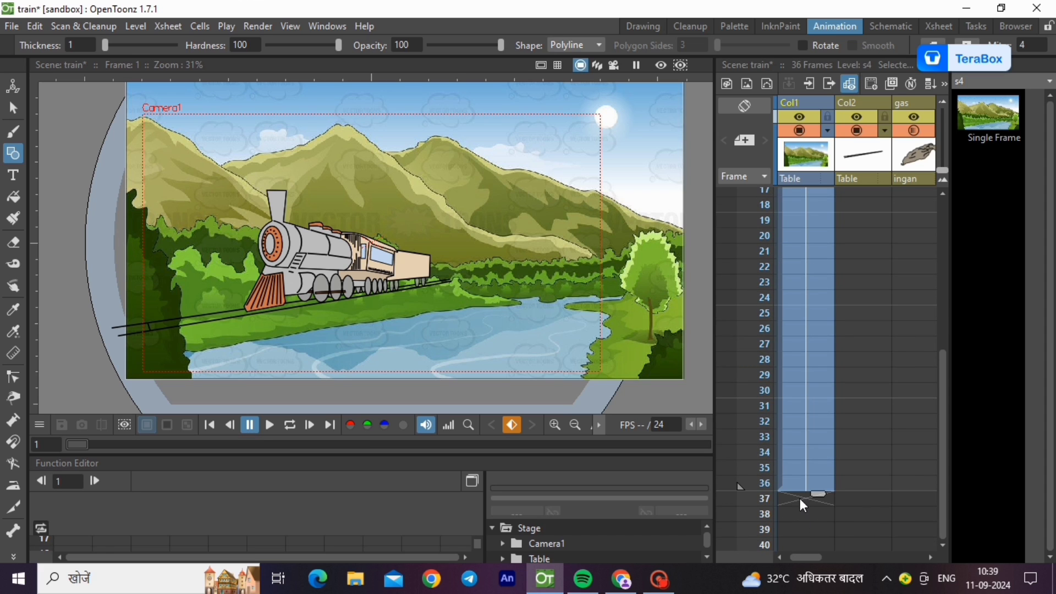
# Step: Fill the empty cells of Col2 up to frame 36 so the AWR track drawing is held throughout
pyautogui.moveTo(942, 425); pyautogui.dragTo(955, 407)
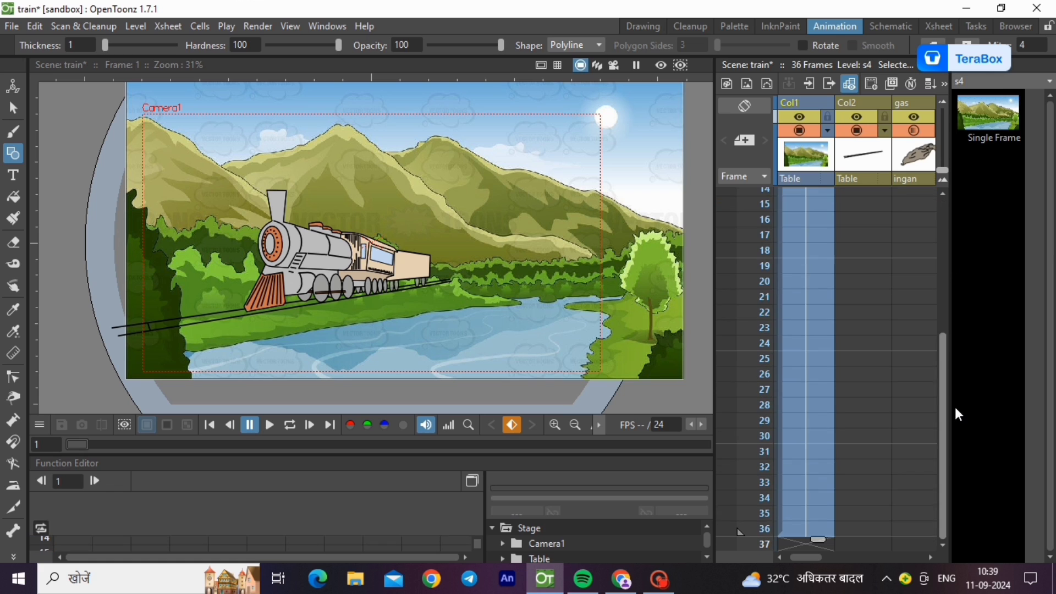
pyautogui.click(861, 529)
pyautogui.rightClick(859, 532)
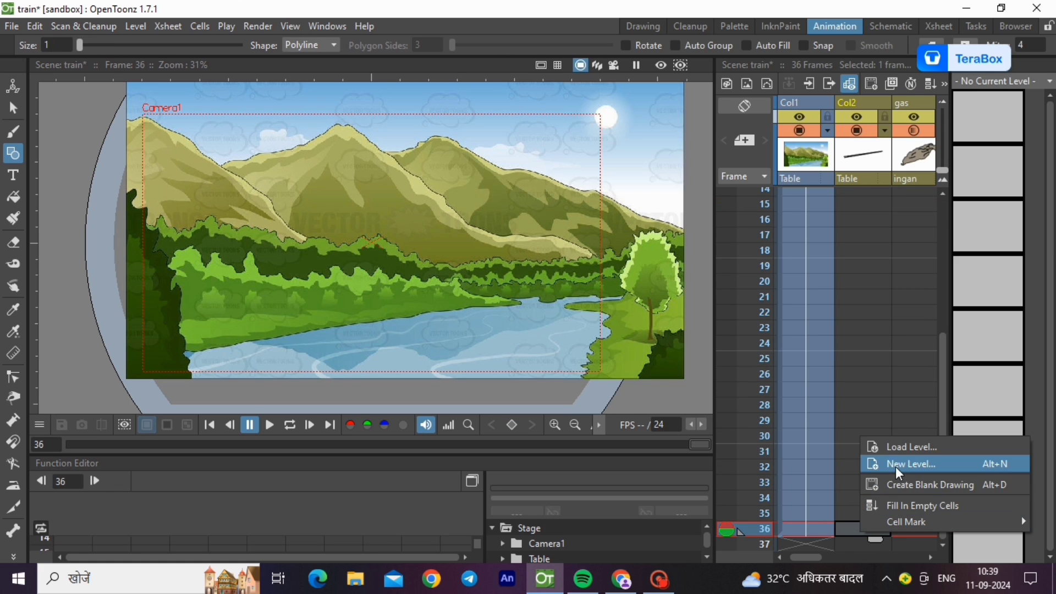
pyautogui.click(898, 500)
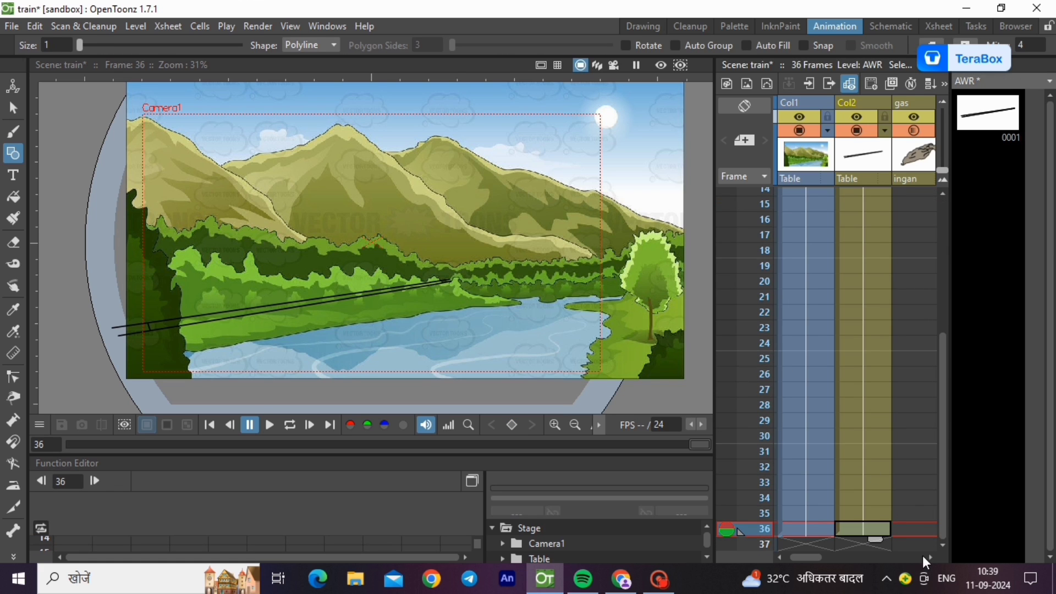
# Step: Extend the AWN drawing in the wheel3 column from frame 1 through frame 36
pyautogui.hscroll(5, 929, 554)
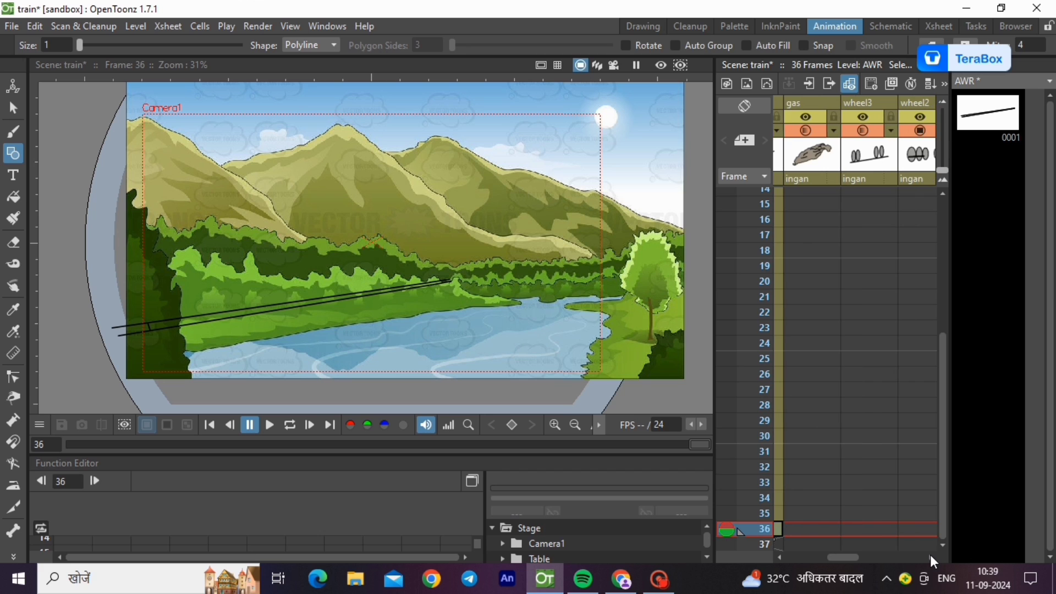
pyautogui.scroll(5, 832, 497)
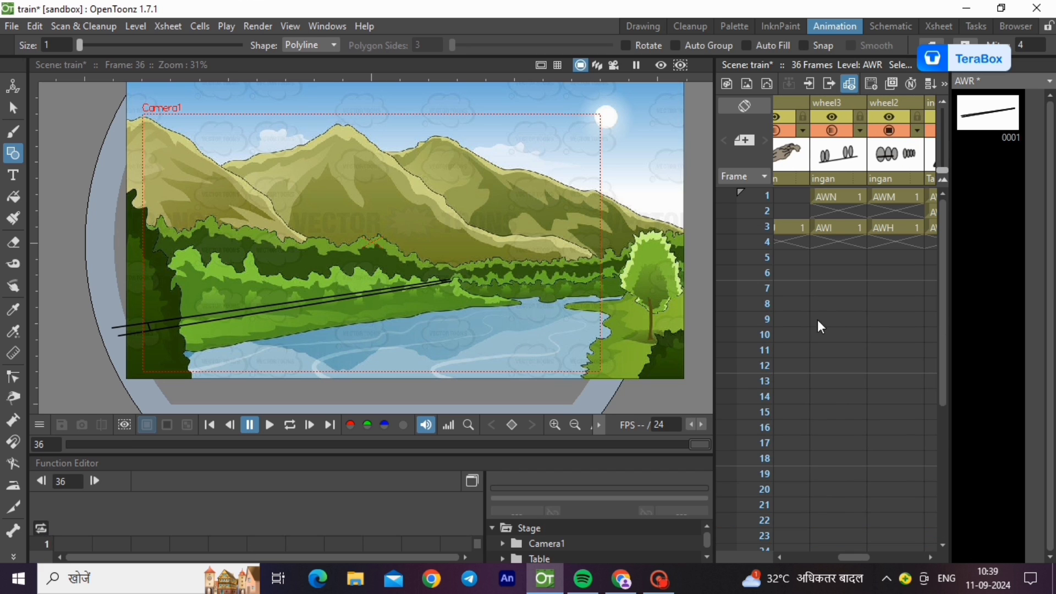
pyautogui.click(846, 197)
pyautogui.moveTo(849, 206); pyautogui.dragTo(846, 494)
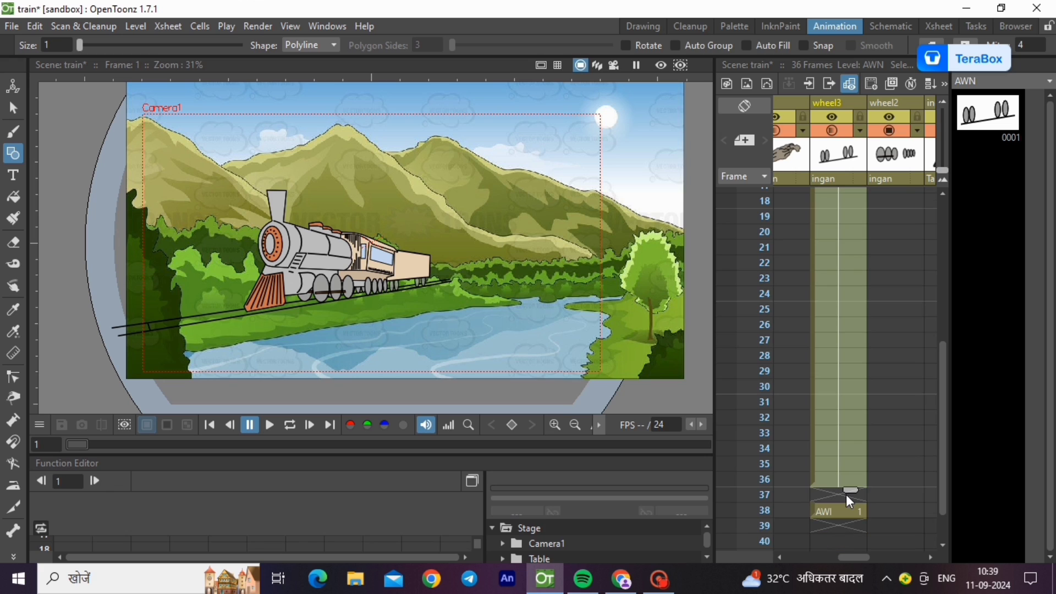
# Step: Extend the AWM drawing in the wheel2 column from frame 1 through frame 36
pyautogui.scroll(6, 885, 230)
pyautogui.click(886, 197)
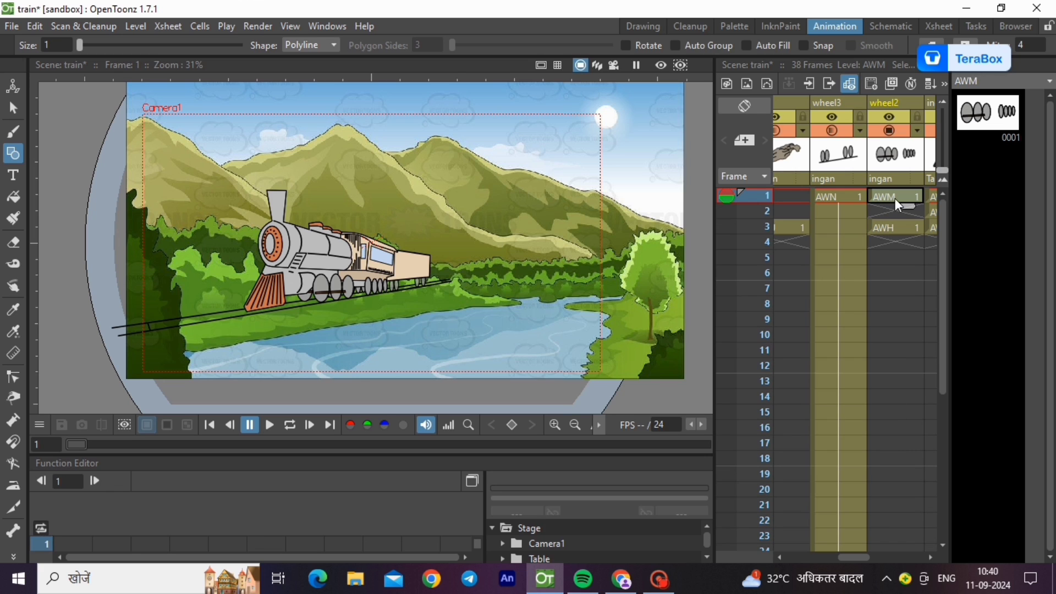
pyautogui.moveTo(902, 208); pyautogui.dragTo(882, 432)
# Step: Extend the AWK train drawing in the ingan column from frame 1 through frame 36
pyautogui.click(930, 557)
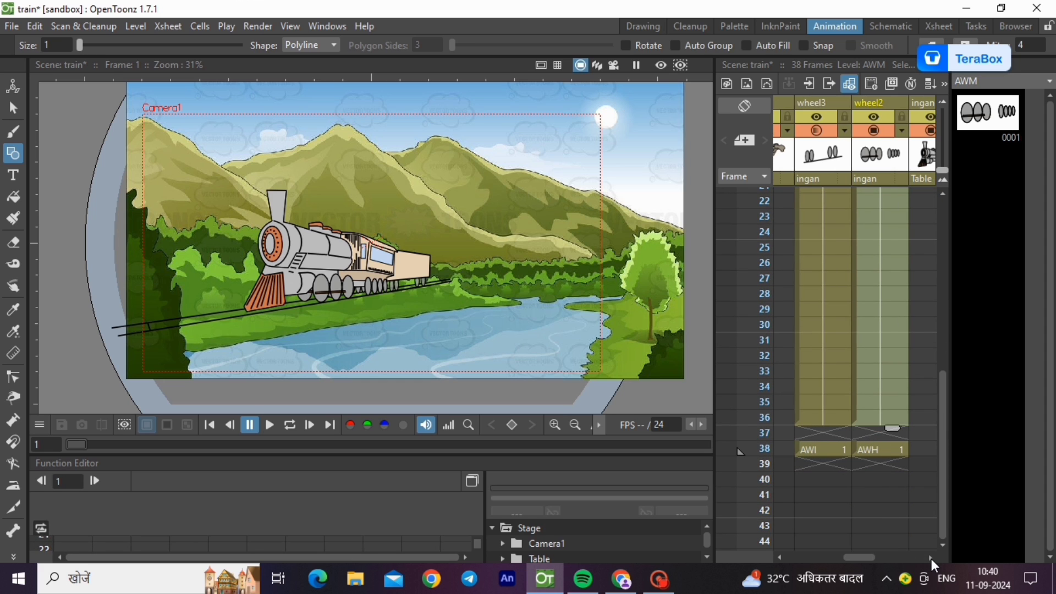
pyautogui.scroll(5, 854, 442)
pyautogui.click(844, 197)
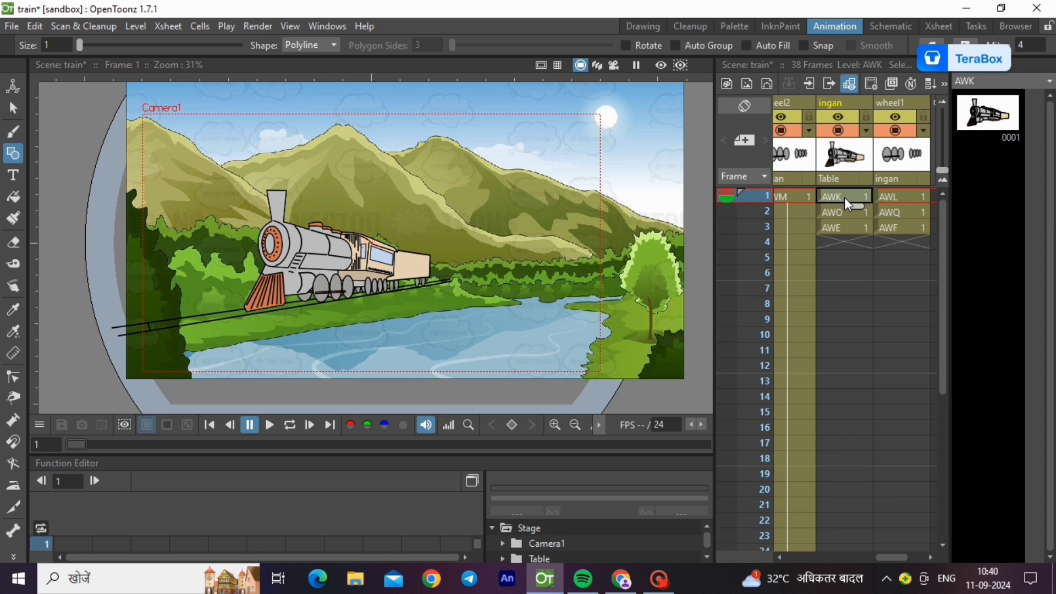
pyautogui.click(855, 215)
pyautogui.click(849, 191)
pyautogui.moveTo(859, 205); pyautogui.dragTo(832, 453)
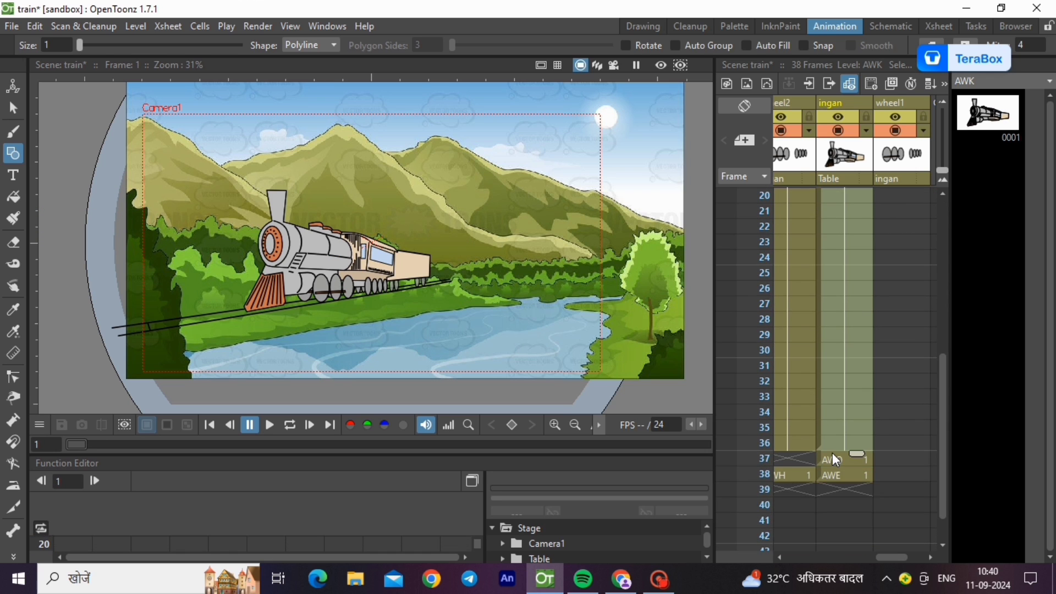
# Step: Extend the AWL drawing in the wheel1 column from frame 1 through frame 36
pyautogui.scroll(5, 833, 453)
pyautogui.click(890, 199)
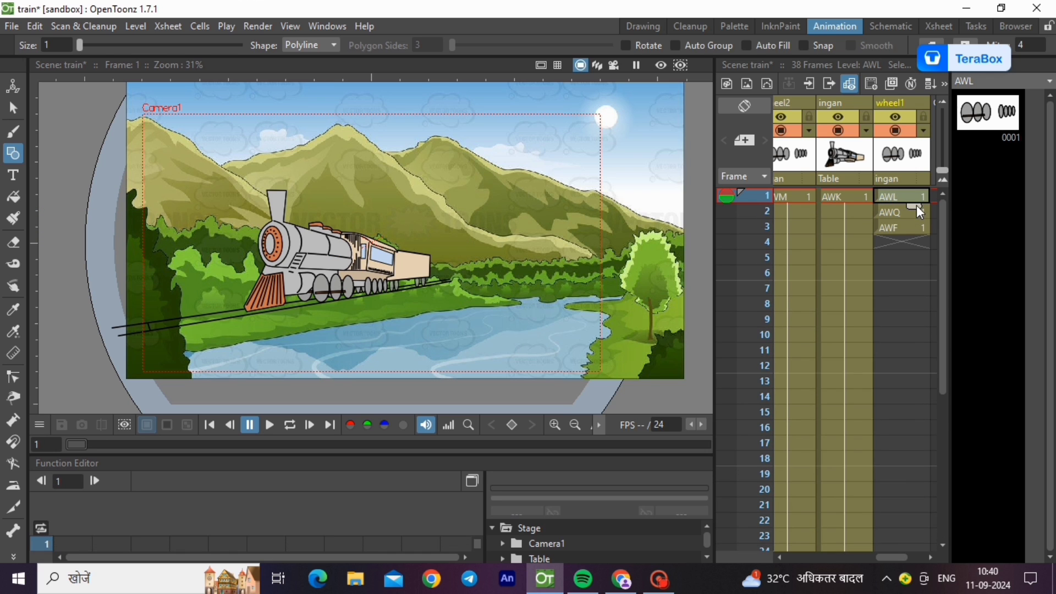
pyautogui.moveTo(916, 206); pyautogui.dragTo(908, 469)
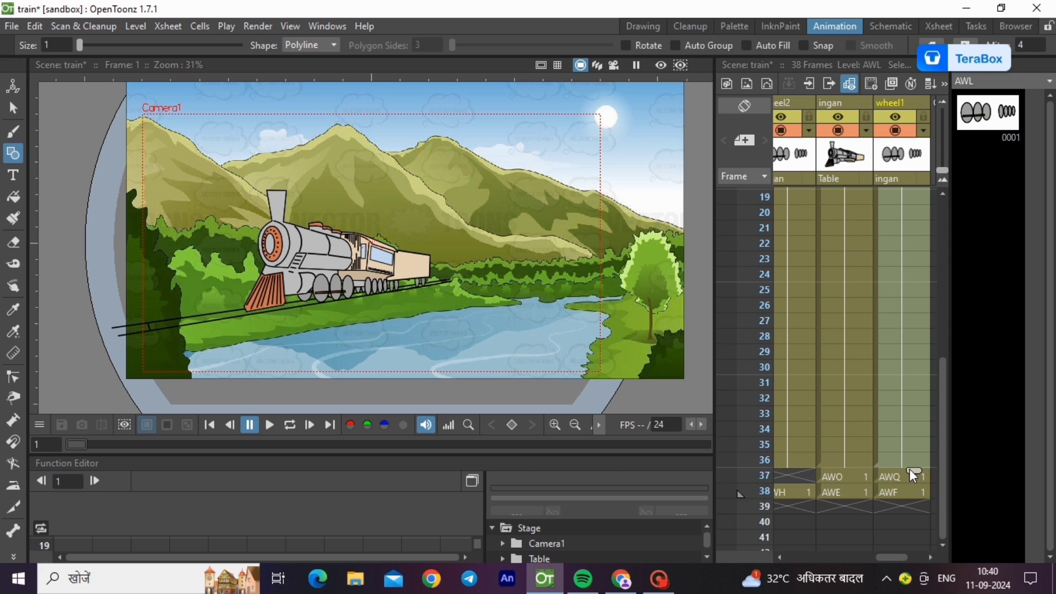
# Step: Check the wheel2 and wheel1 drawings in frame 1 and inspect the train's wheels up close
pyautogui.scroll(5, 892, 394)
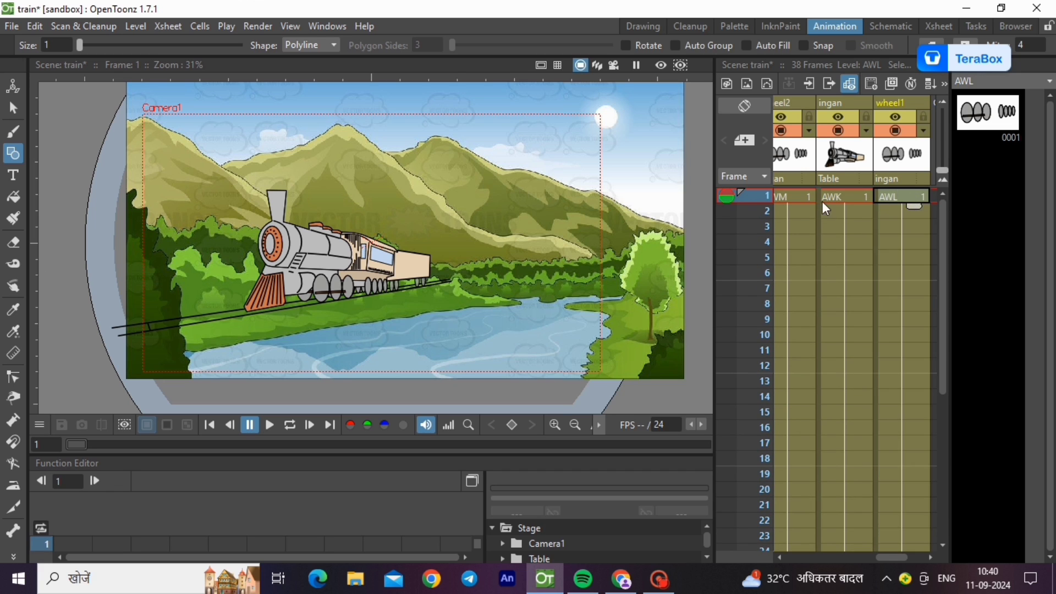
pyautogui.click(799, 201)
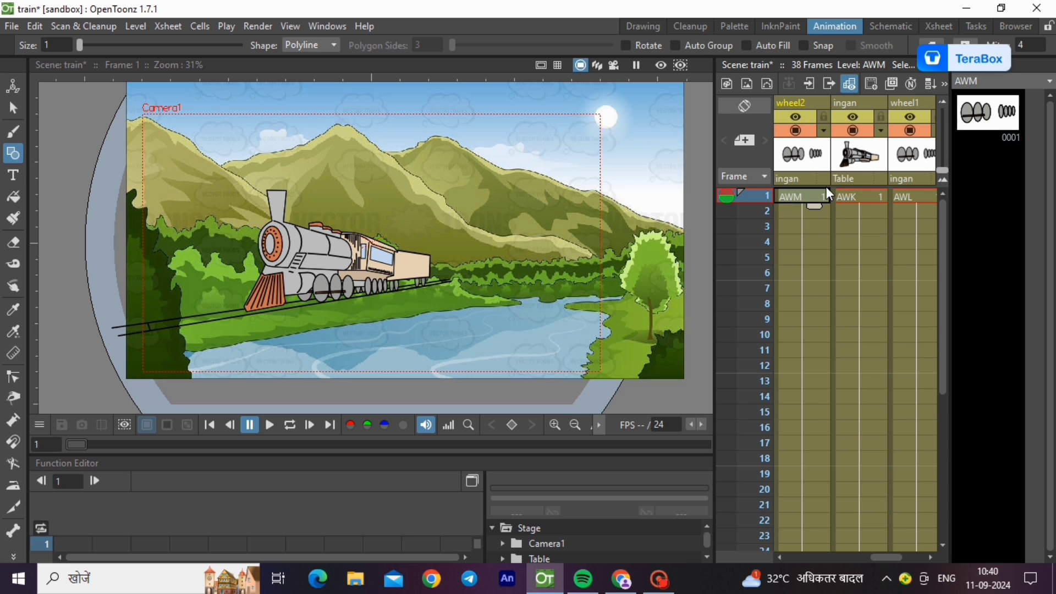
pyautogui.click(908, 197)
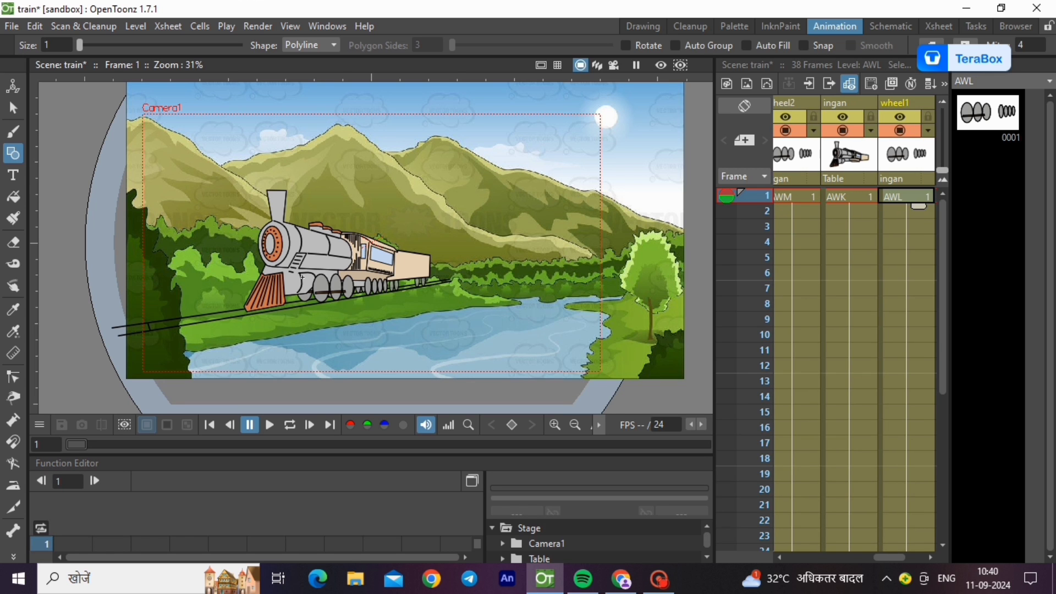
pyautogui.scroll(3, 302, 277)
pyautogui.scroll(3, 428, 312)
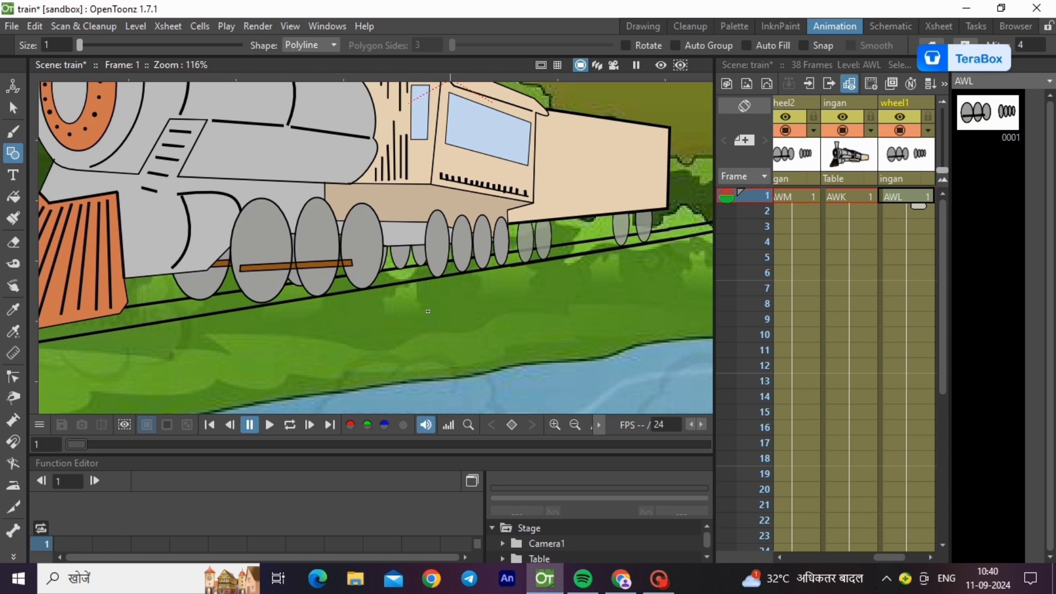
# Step: Undo the exposure extensions in the wheel1, ingan and wheel2 columns, and select the AWL drawing in frame 1 of wheel1
pyautogui.moveTo(898, 212)
pyautogui.mouseDown()
pyautogui.moveTo(899, 557)
pyautogui.moveTo(901, 426)
pyautogui.moveTo(924, 459)
pyautogui.moveTo(932, 128)
pyautogui.moveTo(915, 268)
pyautogui.moveTo(915, 214)
pyautogui.mouseUp()
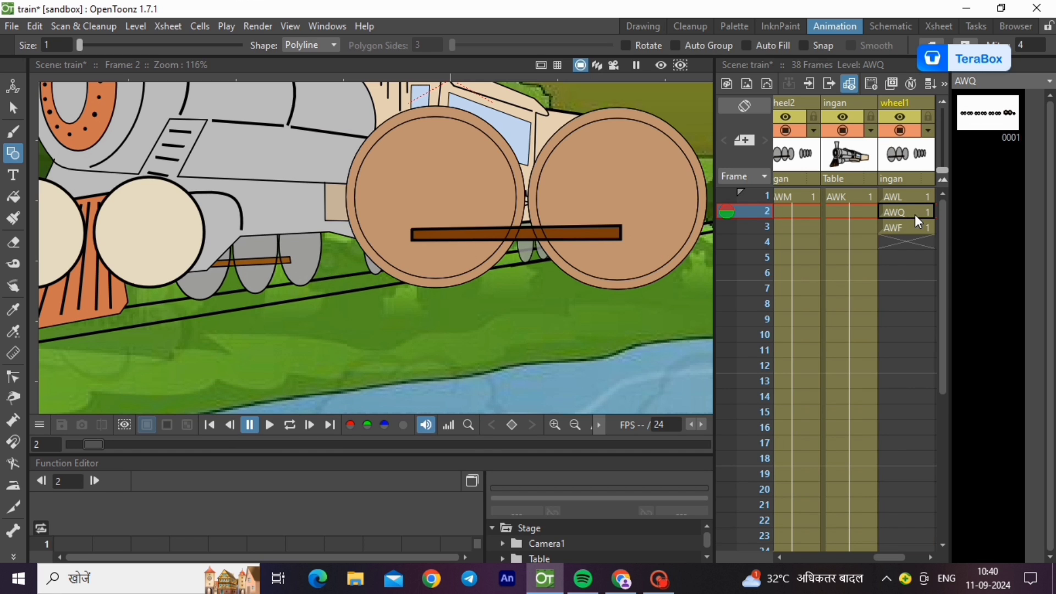
pyautogui.hotkey('ctrl', 'z')
pyautogui.hotkey('ctrl', 'z')
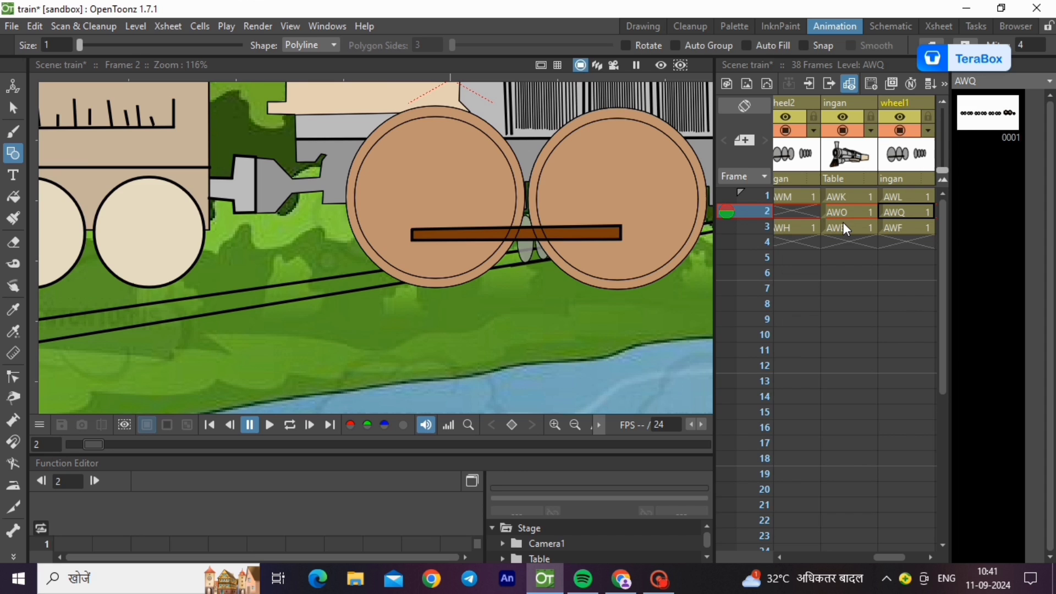
pyautogui.click(902, 196)
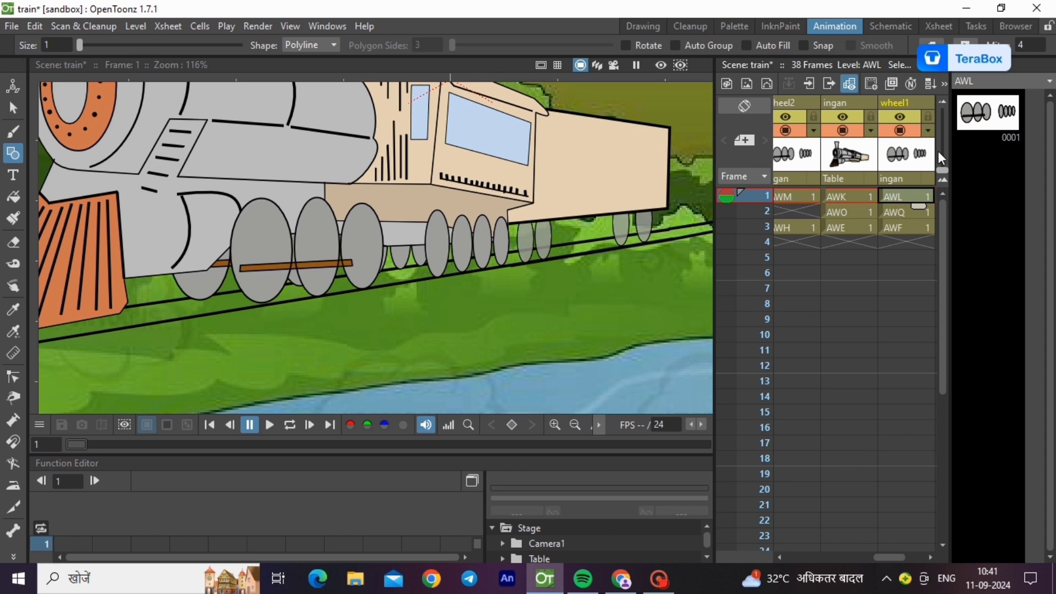
# Step: Open drawing 0001 of the AWL level, duplicate it as drawing 0002, and make the copy current
pyautogui.click(927, 130)
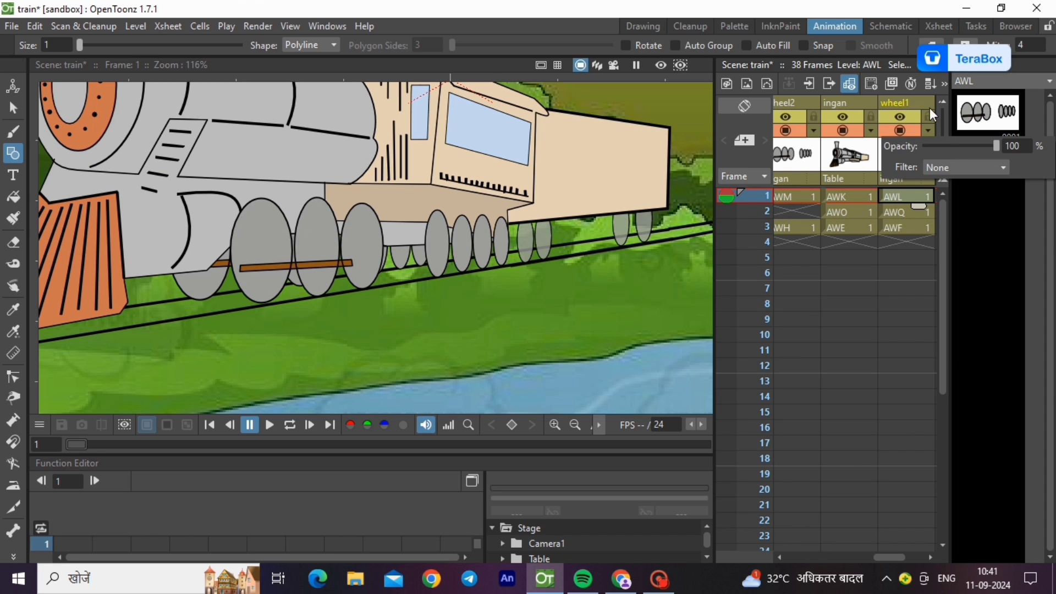
pyautogui.click(988, 112)
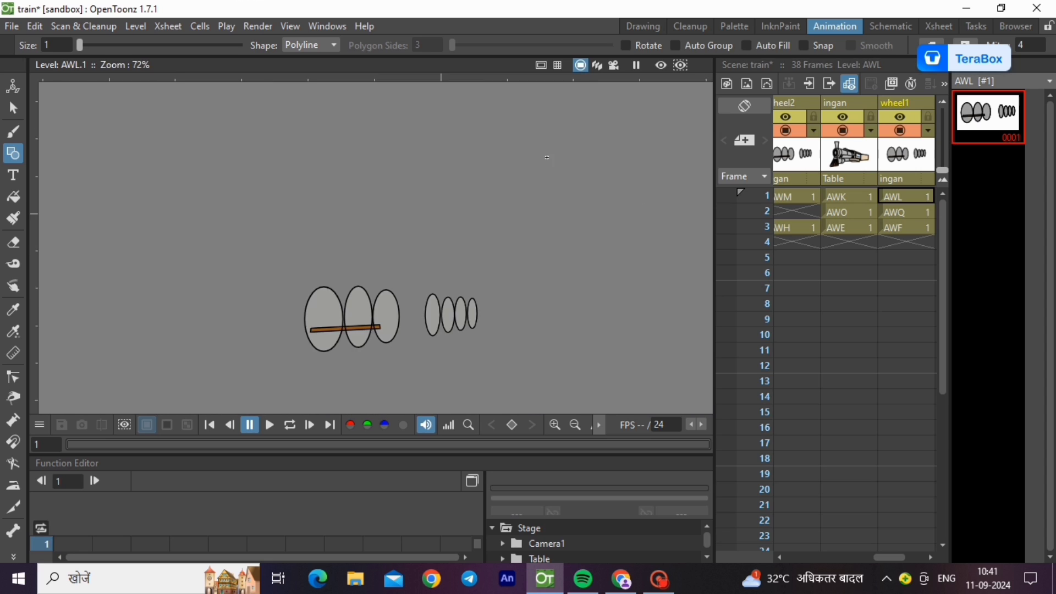
pyautogui.scroll(3, 363, 347)
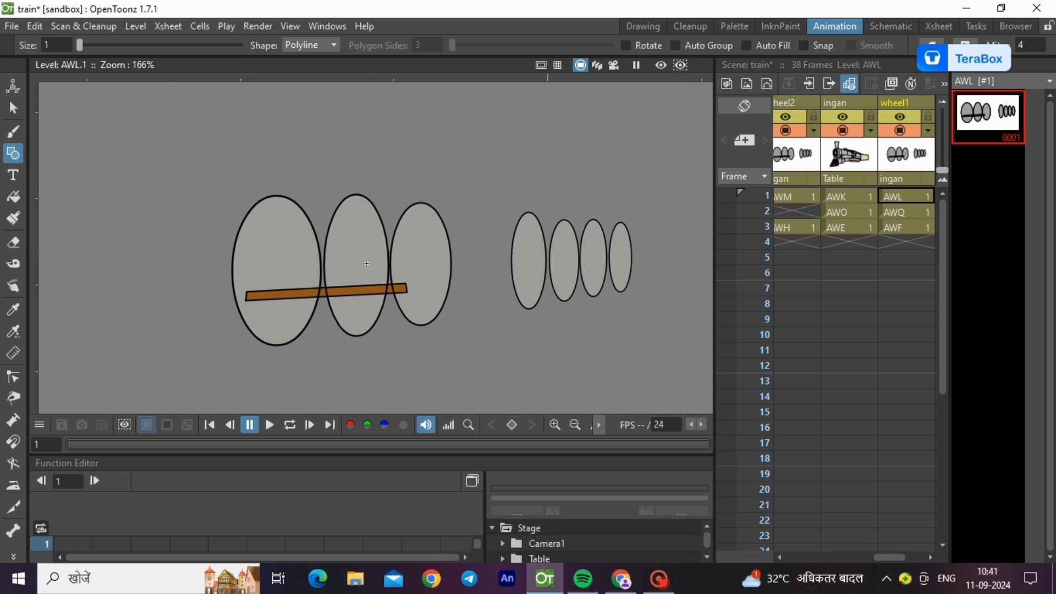
pyautogui.scroll(1, 428, 300)
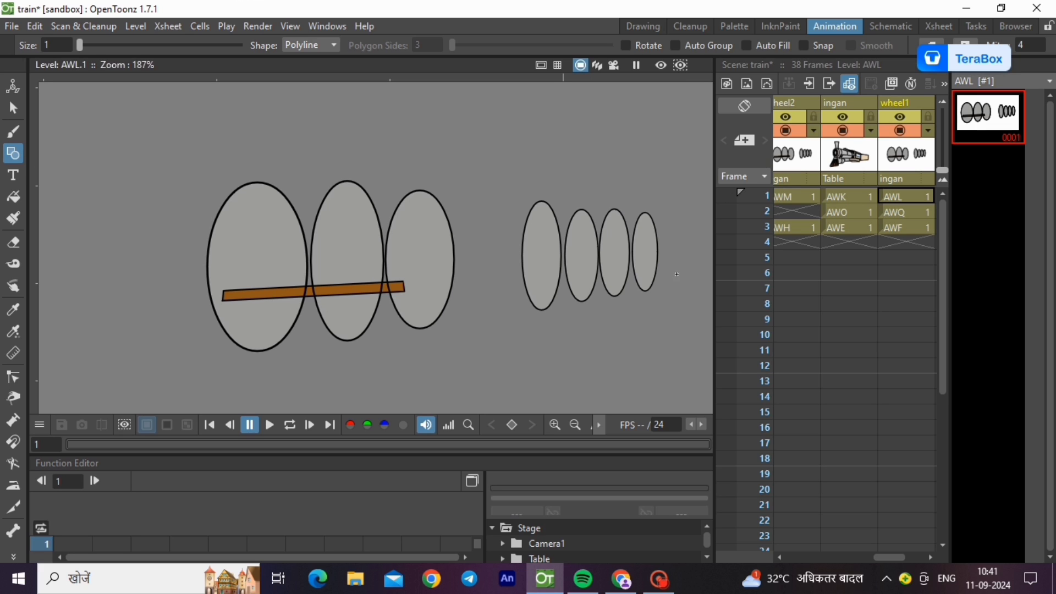
pyautogui.rightClick(984, 117)
pyautogui.click(971, 413)
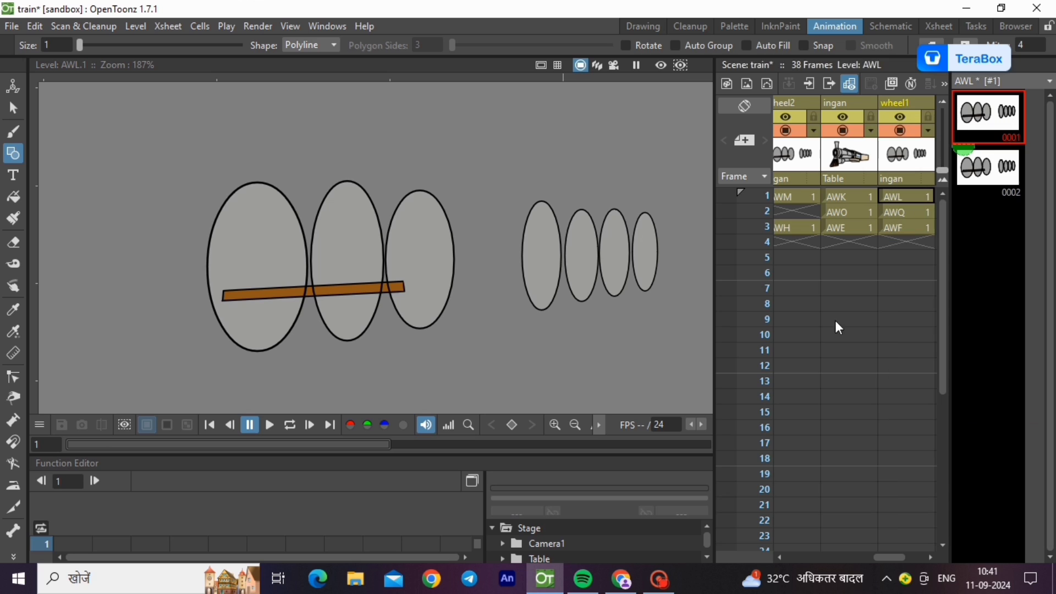
pyautogui.click(969, 122)
pyautogui.click(971, 167)
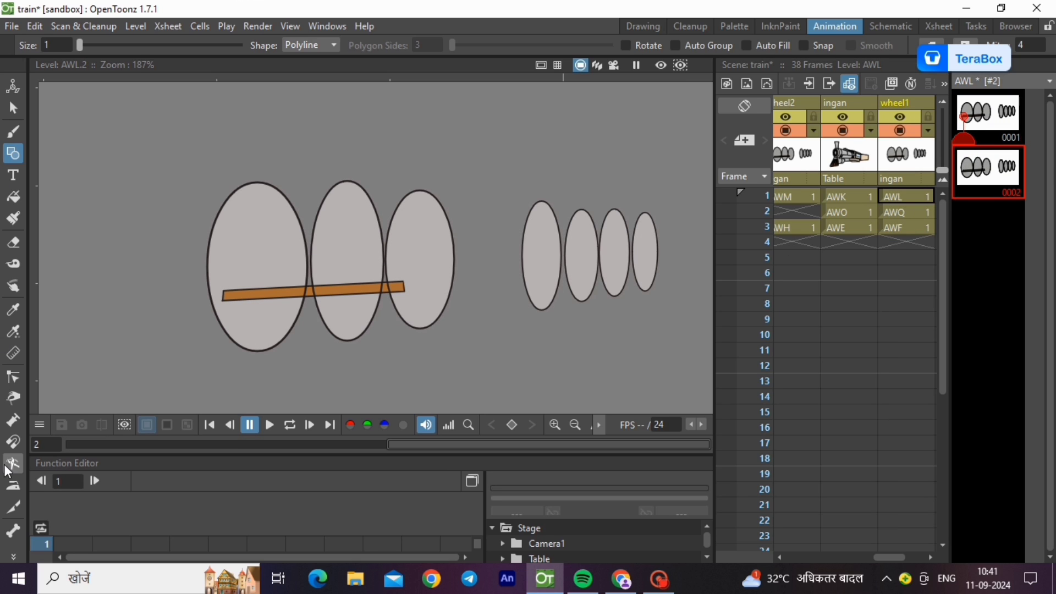
# Step: Move the brown connecting rod in drawing 0002 slightly down and to the right across the three large wheels
pyautogui.click(13, 377)
pyautogui.click(316, 297)
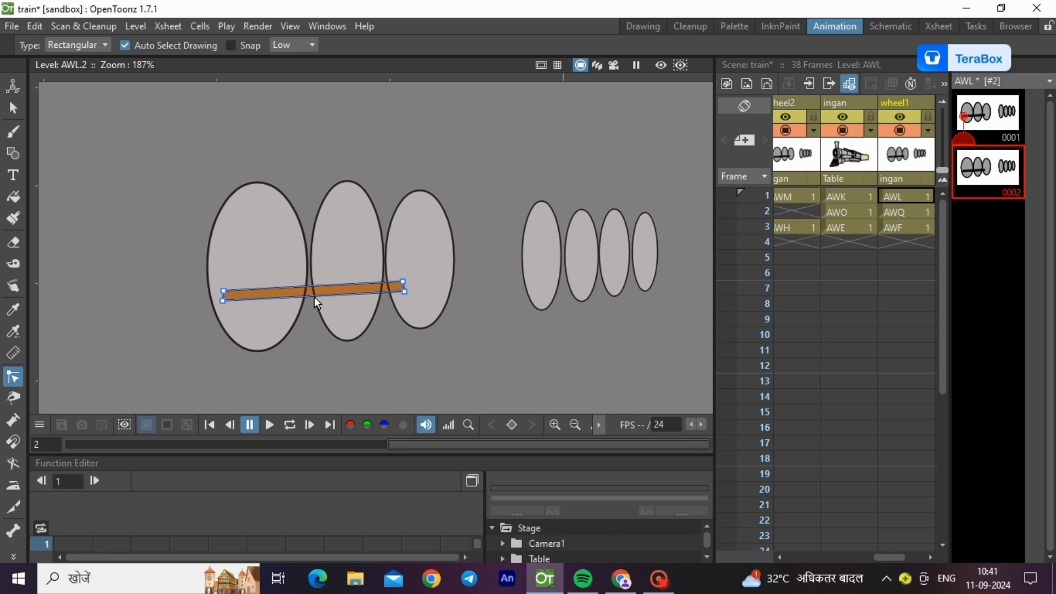
pyautogui.click(15, 108)
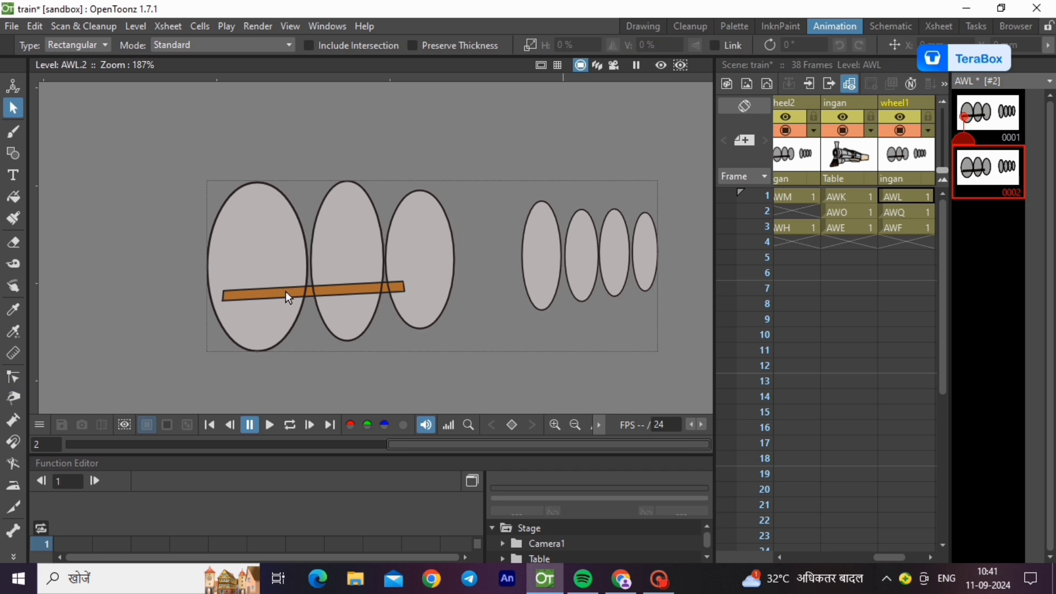
pyautogui.click(309, 296)
pyautogui.scroll(1, 343, 267)
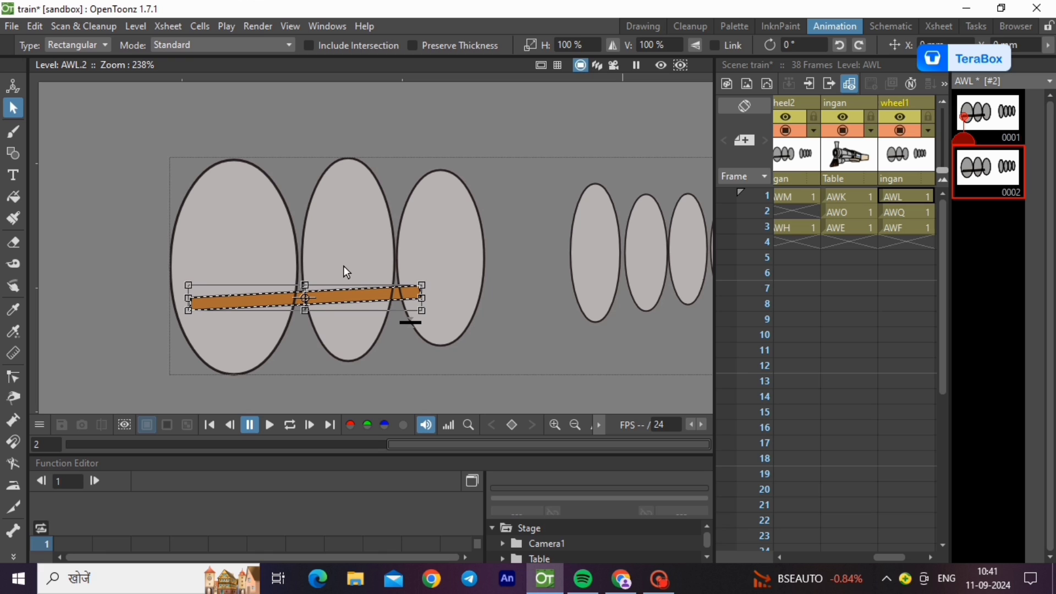
pyautogui.moveTo(353, 301); pyautogui.dragTo(380, 330)
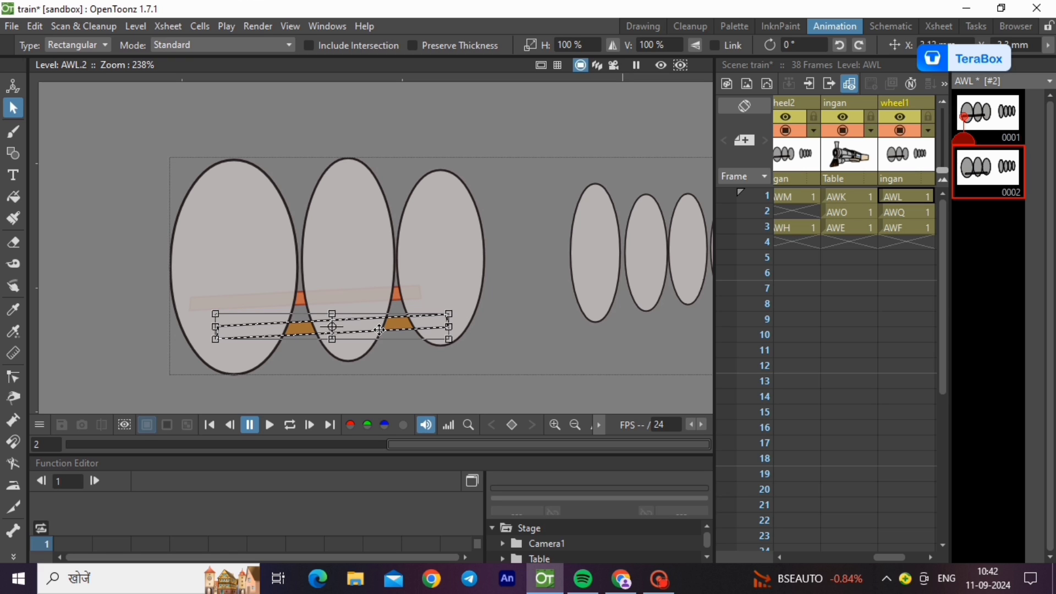
# Step: Duplicate drawing 0002 as 0003 and move the connecting rod in the copy up and to the right
pyautogui.rightClick(979, 177)
pyautogui.click(969, 296)
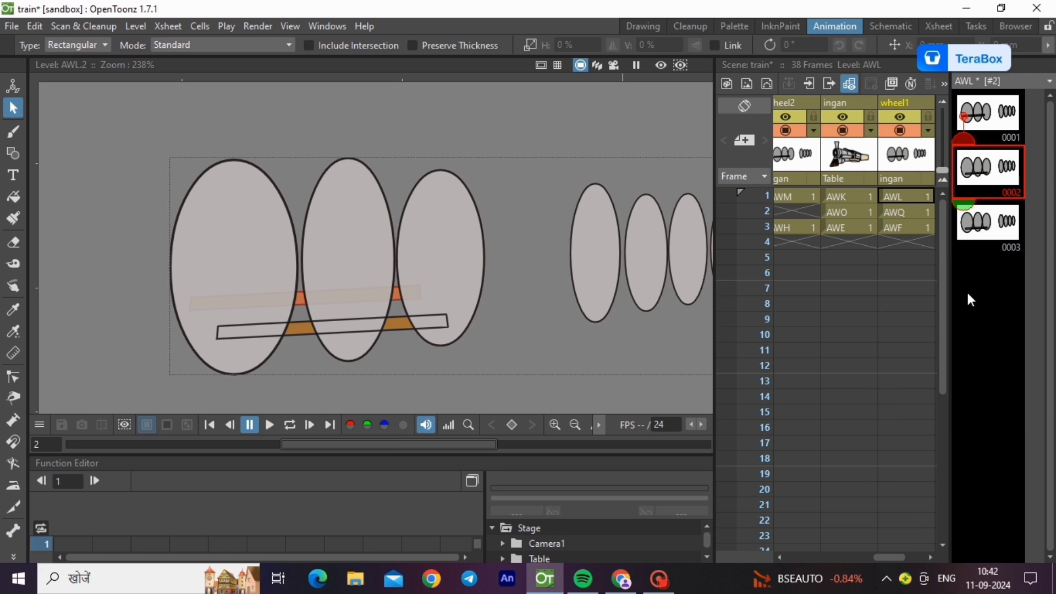
pyautogui.click(986, 209)
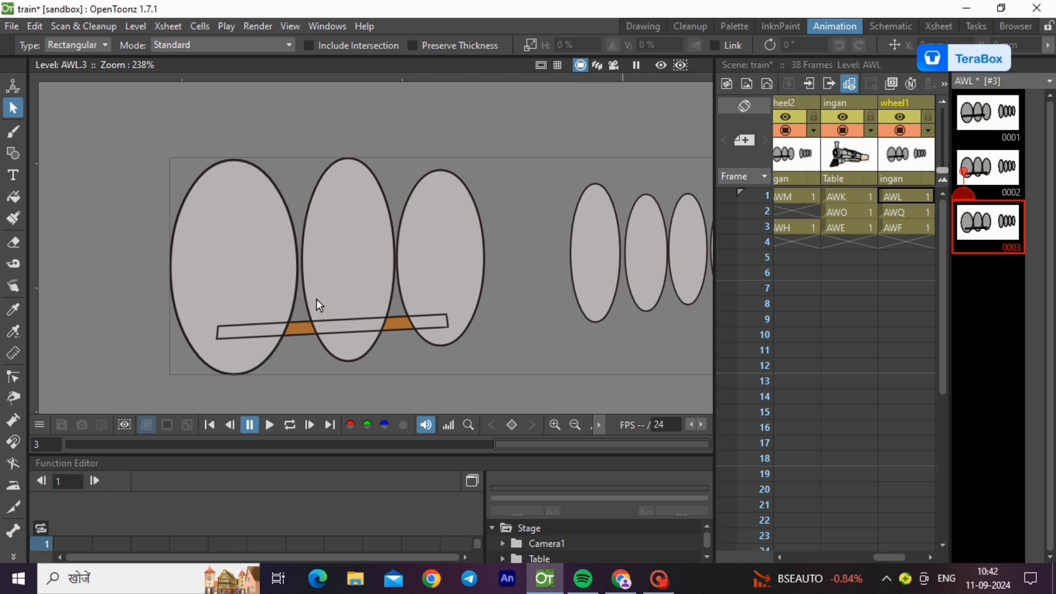
pyautogui.click(405, 329)
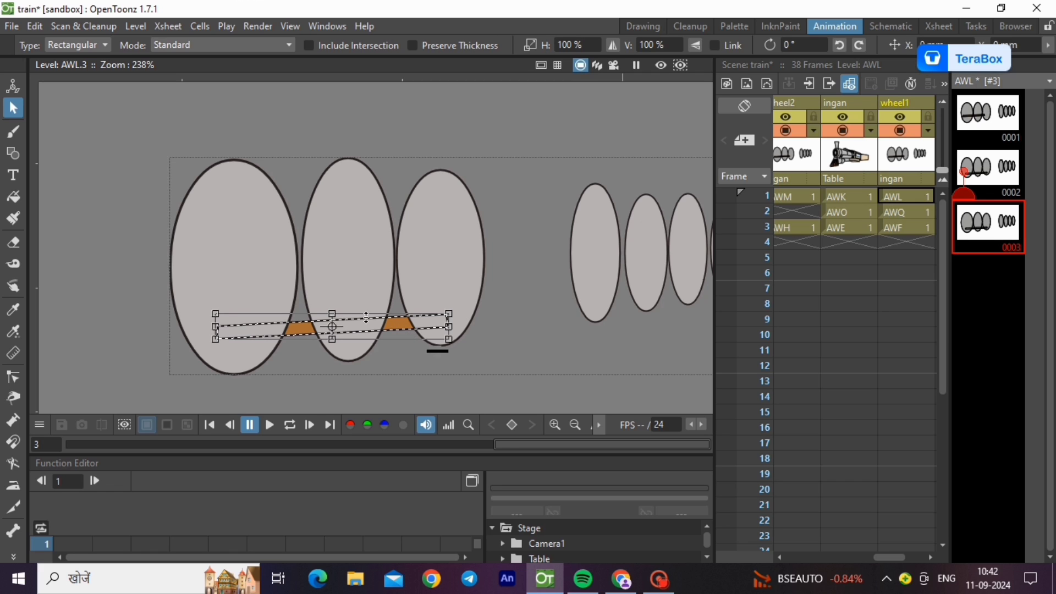
pyautogui.moveTo(366, 318); pyautogui.dragTo(390, 293)
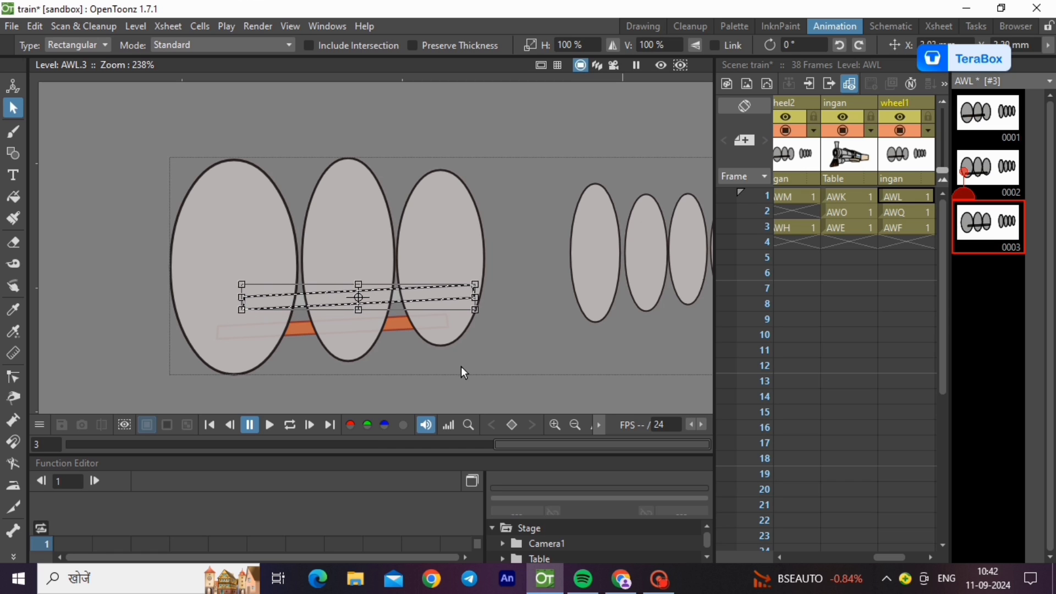
# Step: Duplicate drawing 0003 as 0004 and raise the connecting rod to about the middle of the large wheels
pyautogui.rightClick(996, 224)
pyautogui.click(995, 294)
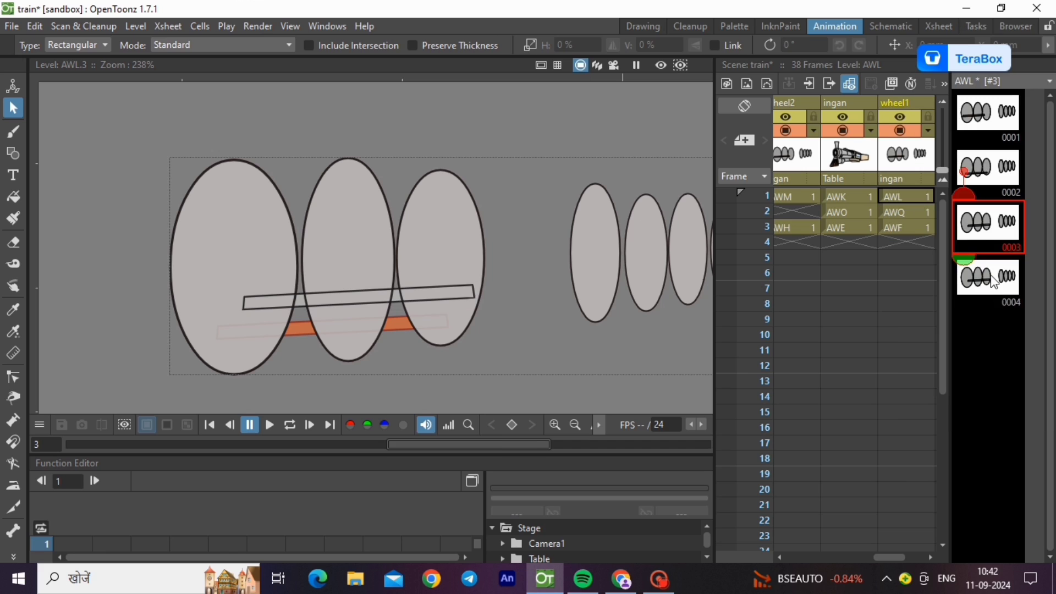
pyautogui.click(434, 304)
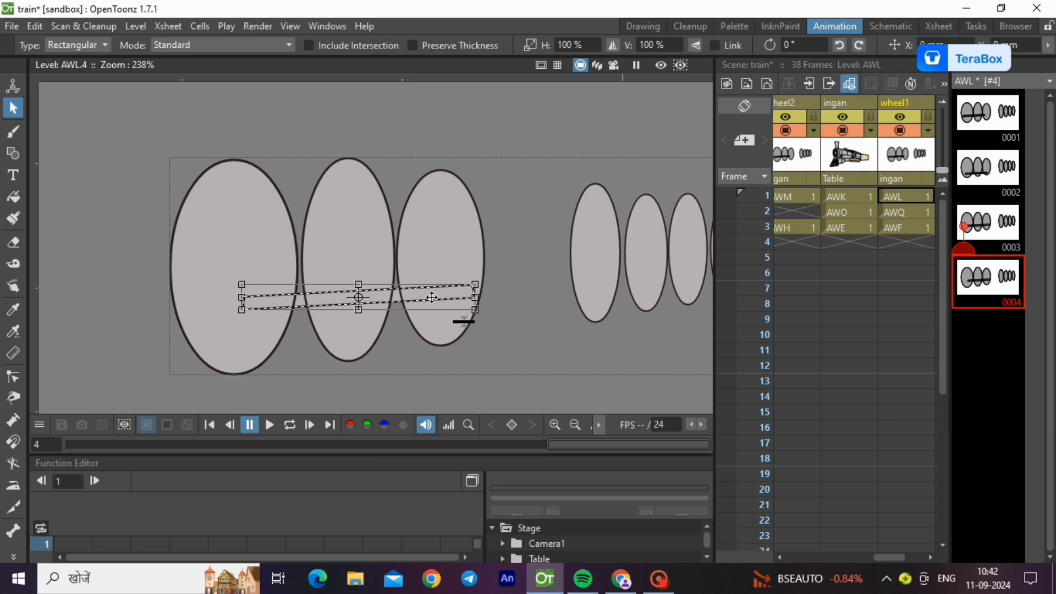
pyautogui.moveTo(434, 304); pyautogui.dragTo(434, 259)
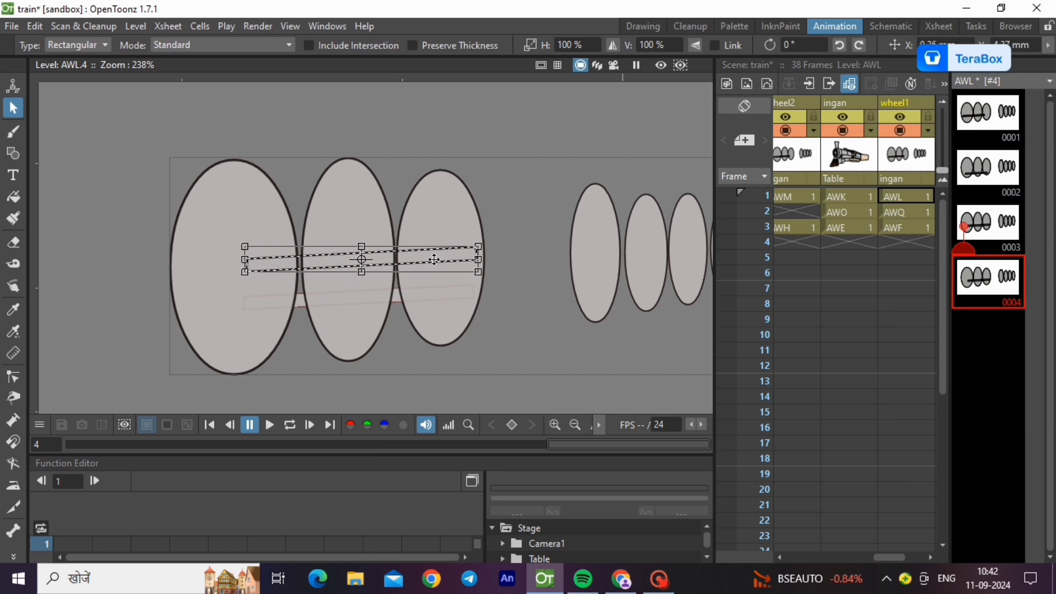
pyautogui.moveTo(434, 259); pyautogui.dragTo(437, 253)
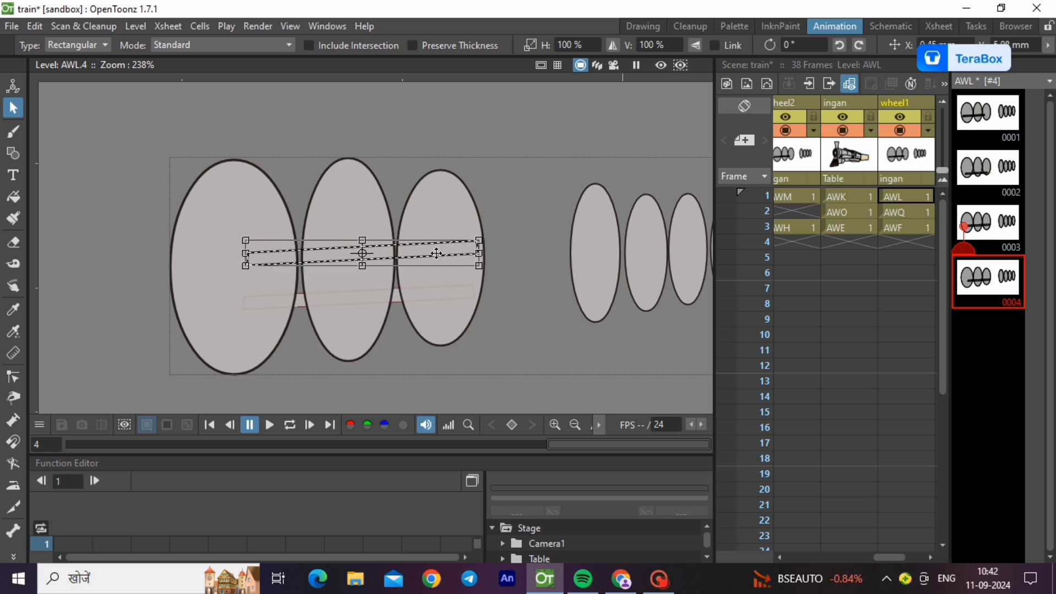
# Step: Duplicate drawing 0004 as 0005, move the rod to the upper part of the wheels, and rotate it about -5.7°
pyautogui.rightClick(980, 277)
pyautogui.click(985, 296)
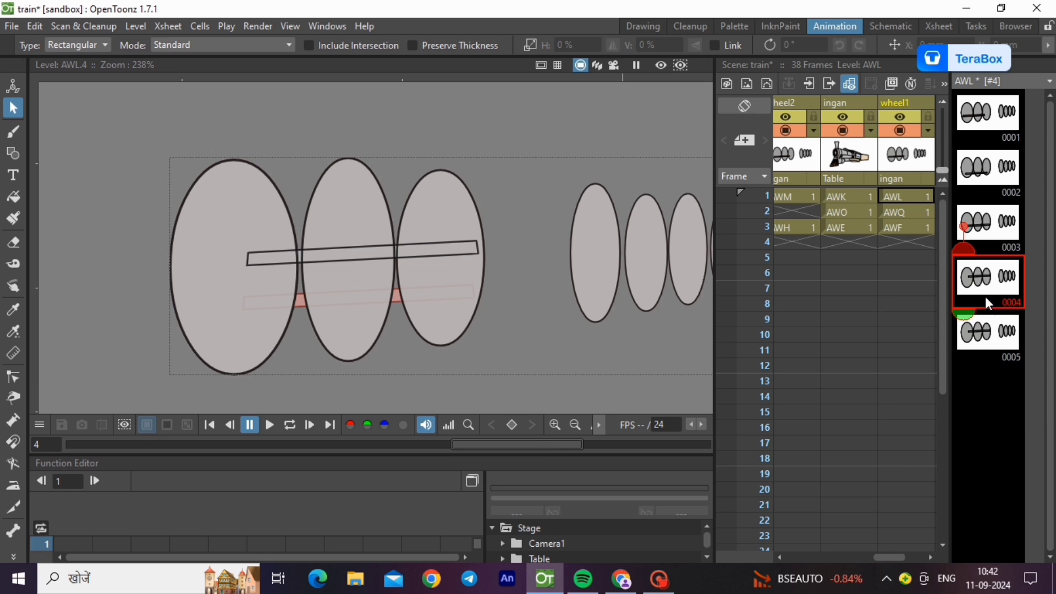
pyautogui.click(431, 254)
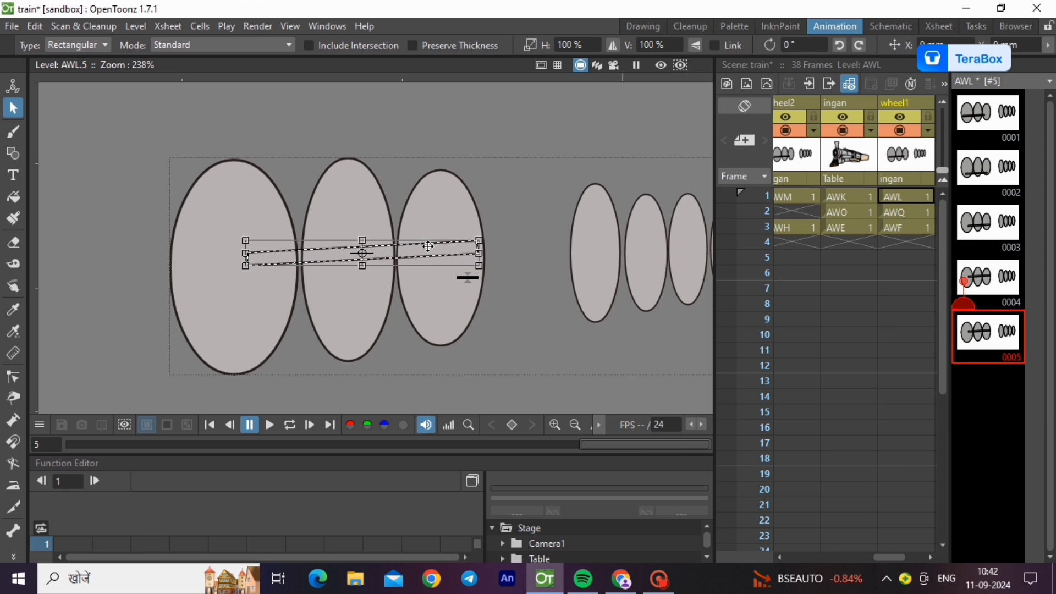
pyautogui.moveTo(431, 254); pyautogui.dragTo(410, 199)
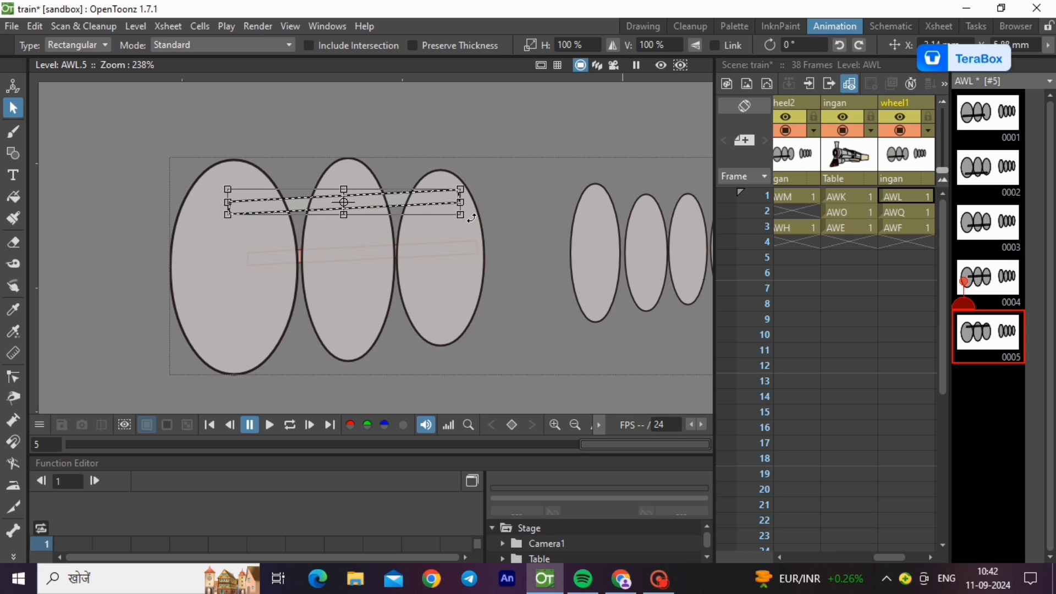
pyautogui.moveTo(468, 221); pyautogui.dragTo(471, 231)
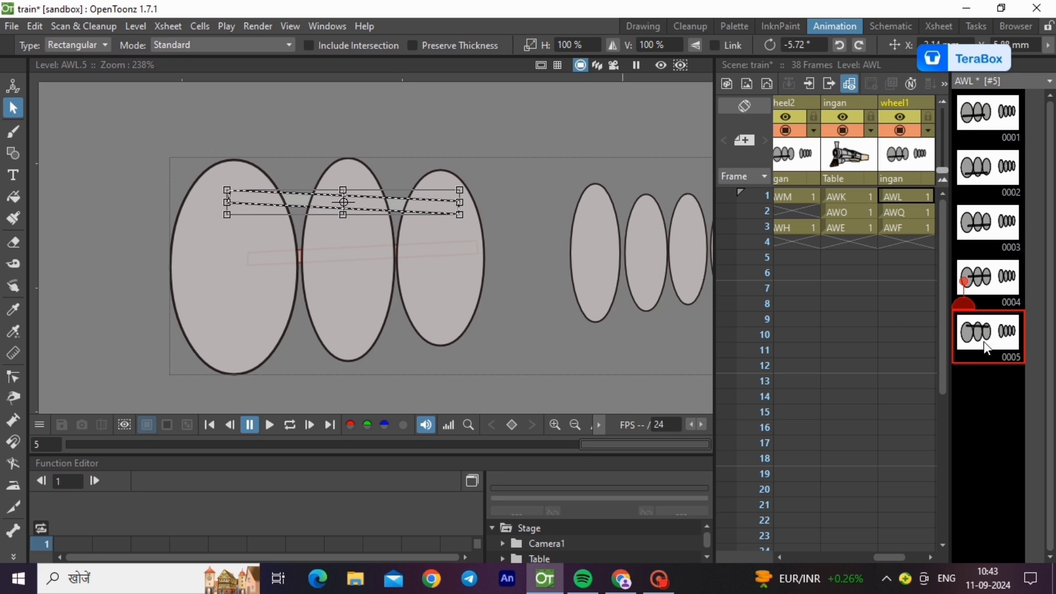
# Step: Duplicate drawing 0005 as 0006, move the rod down and to the left, and rotate it about 3° to level it
pyautogui.rightClick(983, 340)
pyautogui.click(957, 295)
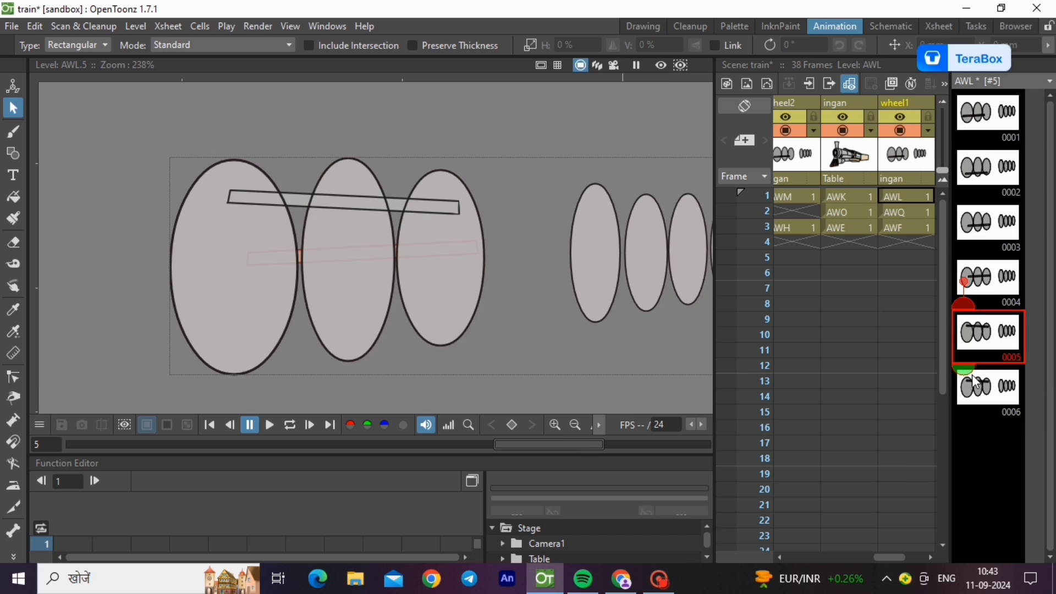
pyautogui.click(329, 203)
pyautogui.moveTo(317, 209)
pyautogui.mouseDown()
pyautogui.moveTo(291, 211)
pyautogui.moveTo(287, 227)
pyautogui.mouseUp()
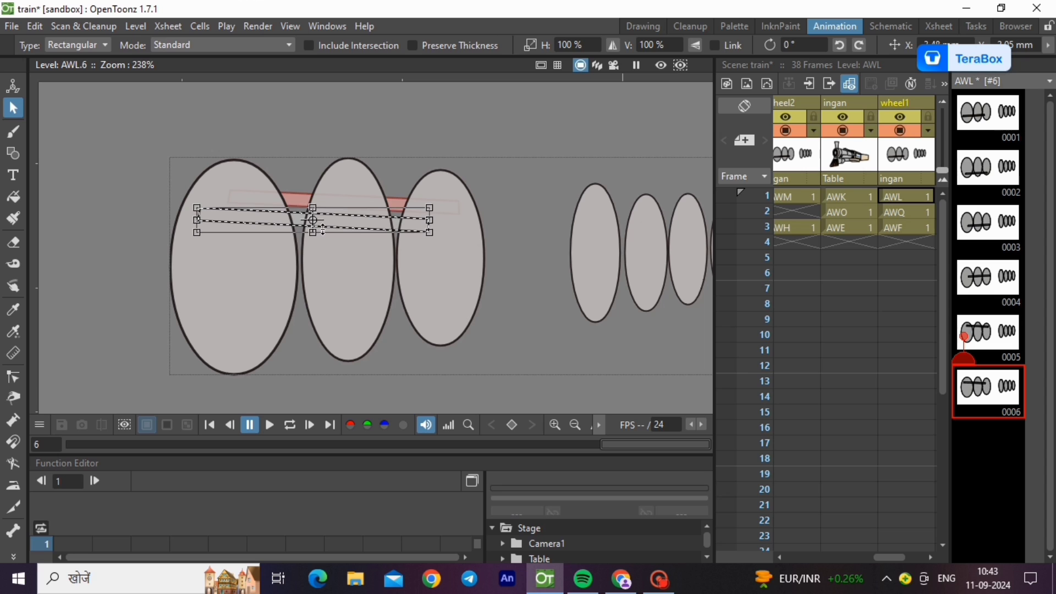
pyautogui.moveTo(438, 244); pyautogui.dragTo(441, 237)
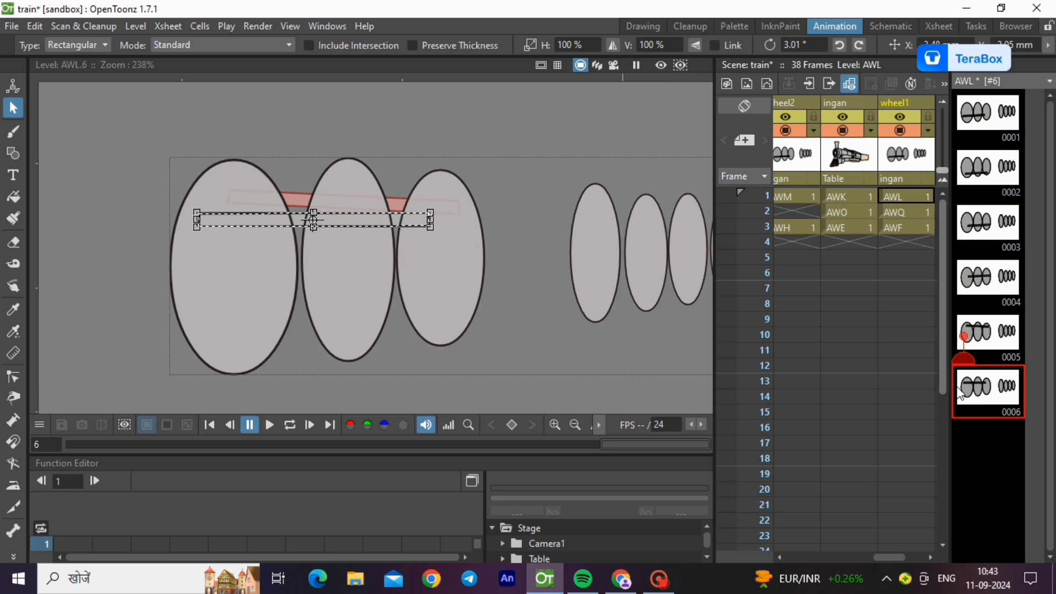
# Step: Duplicate drawing 0006 as 0007 and lower the connecting rod to just below the middle of the large wheels
pyautogui.rightClick(1006, 390)
pyautogui.click(967, 293)
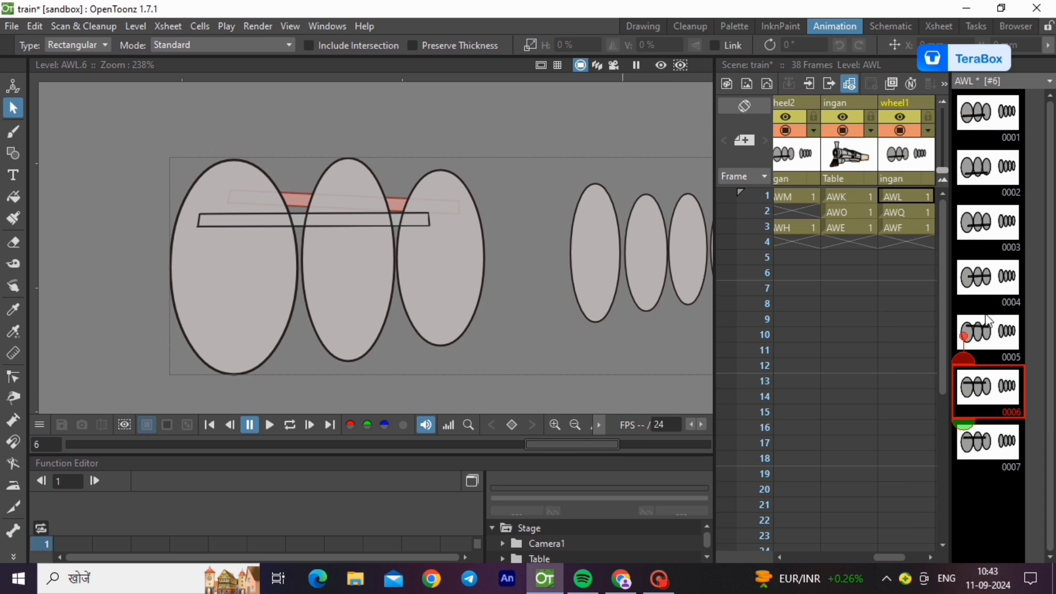
pyautogui.click(366, 224)
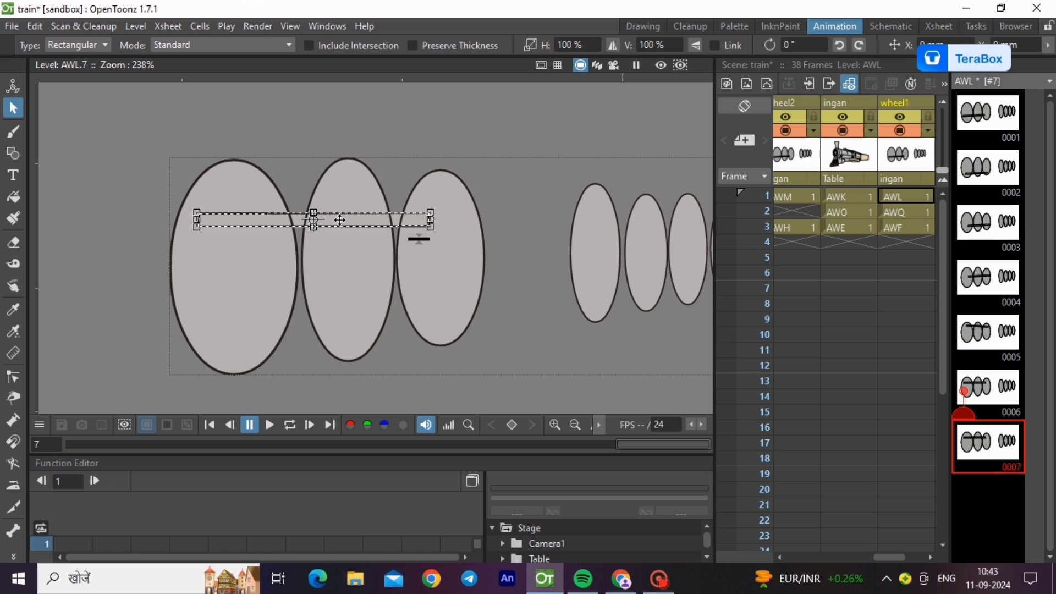
pyautogui.moveTo(338, 219); pyautogui.dragTo(329, 274)
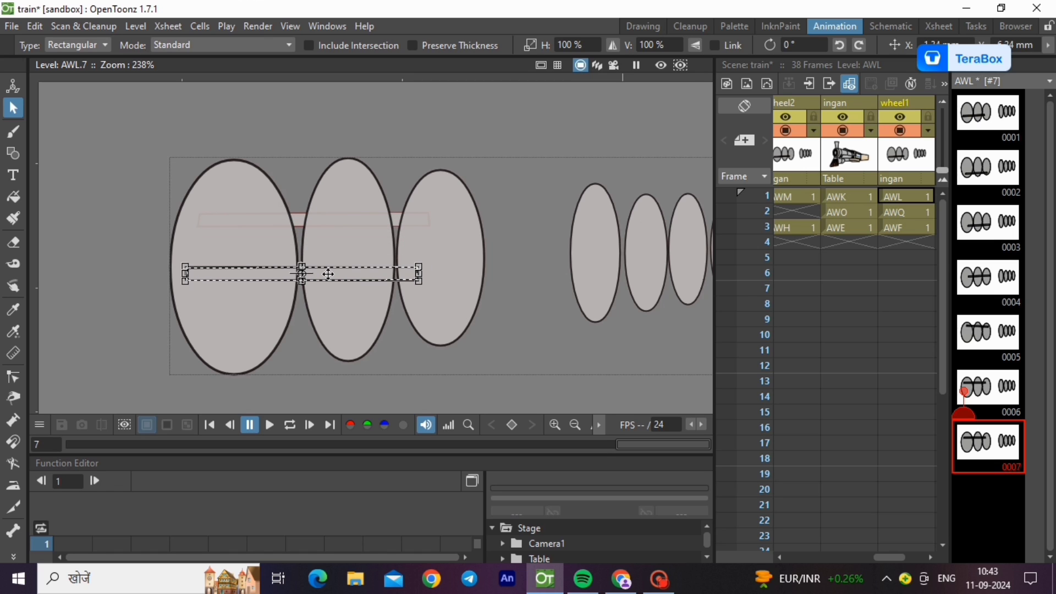
# Step: Play the AWL drawings in a loop from drawing 0001 to check the rod's motion, and return to drawing 0001
pyautogui.click(969, 128)
pyautogui.click(975, 172)
pyautogui.click(980, 126)
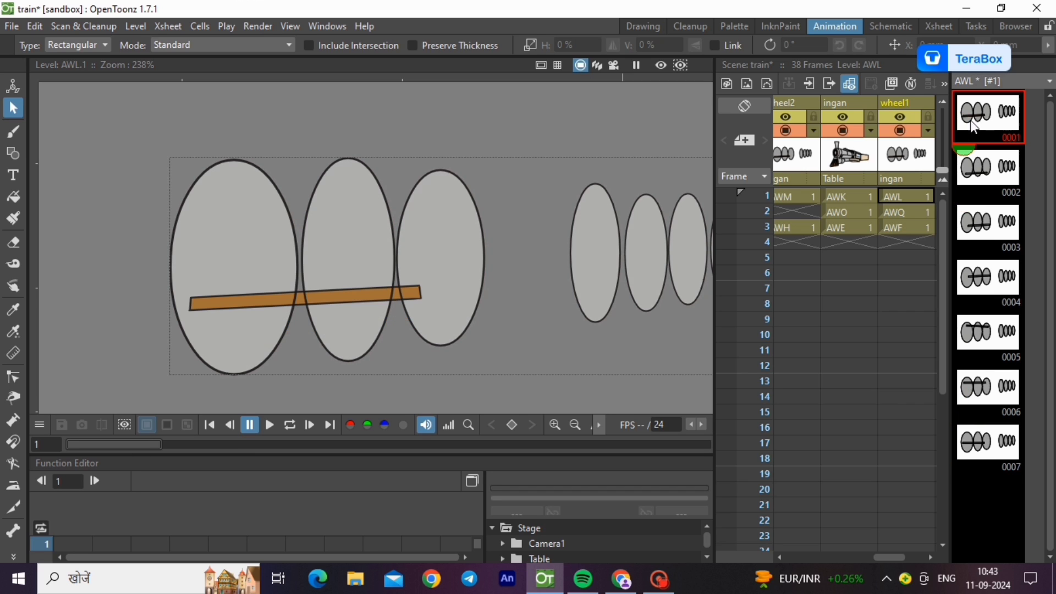
pyautogui.click(269, 425)
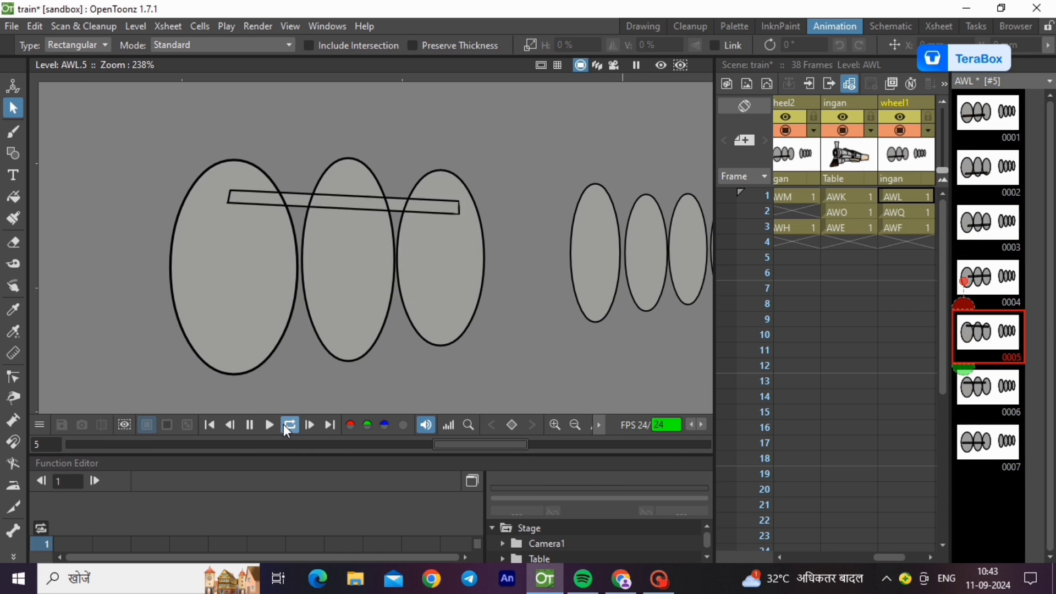
pyautogui.click(284, 425)
pyautogui.click(990, 119)
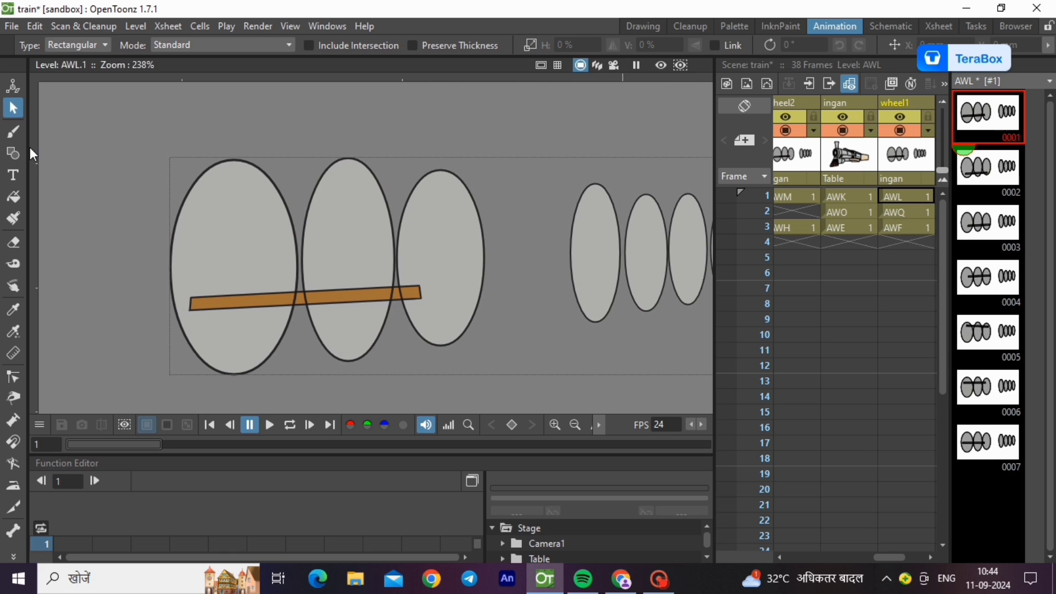
# Step: Draw a small dot on each of the three large wheels in drawing 0001 with the Circle shape, just above the connecting rod
pyautogui.click(15, 152)
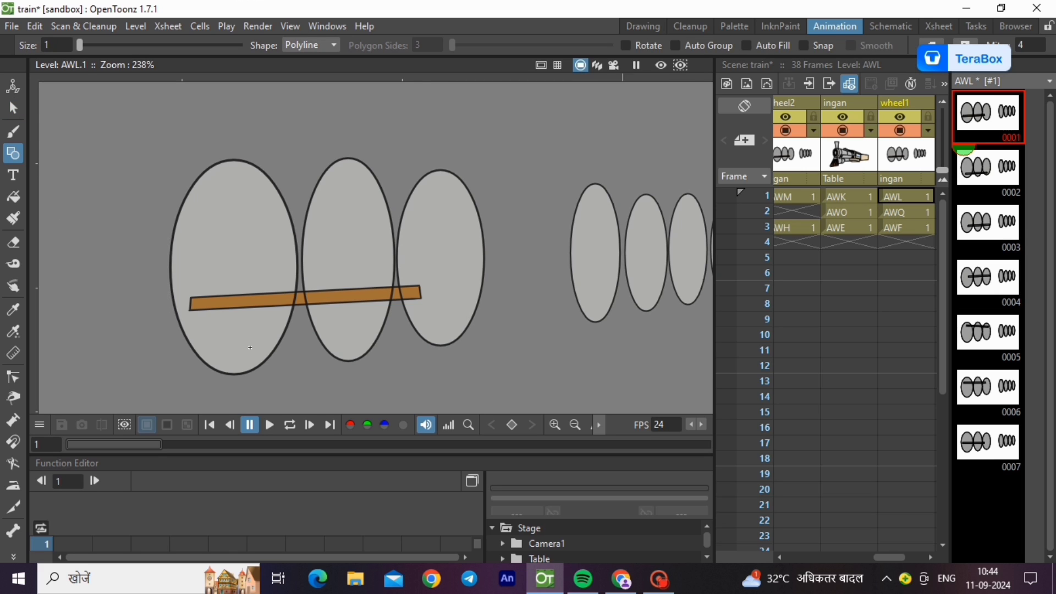
pyautogui.scroll(2, 250, 348)
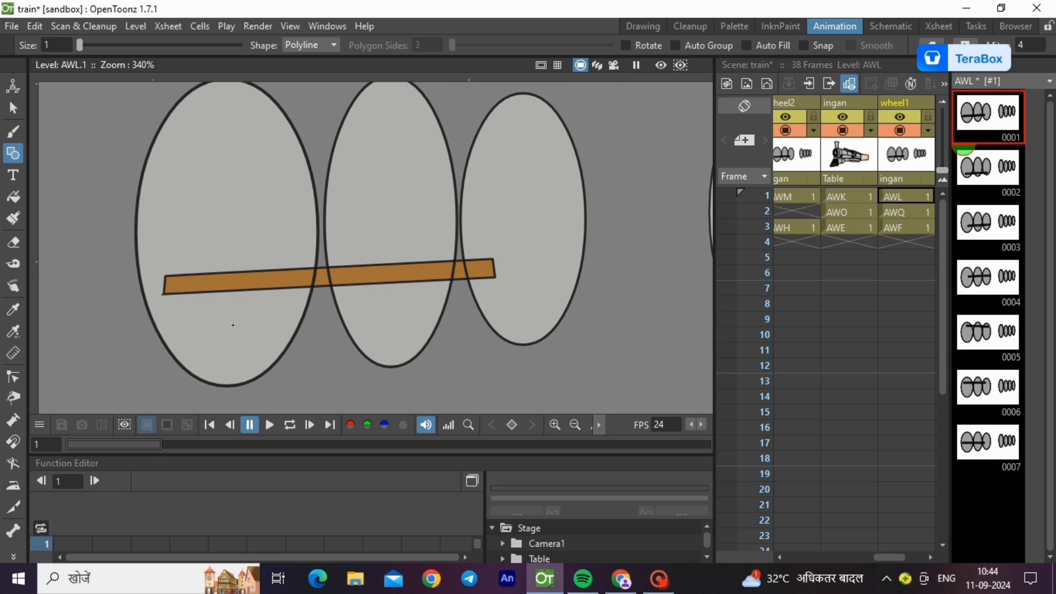
pyautogui.scroll(-2, 238, 343)
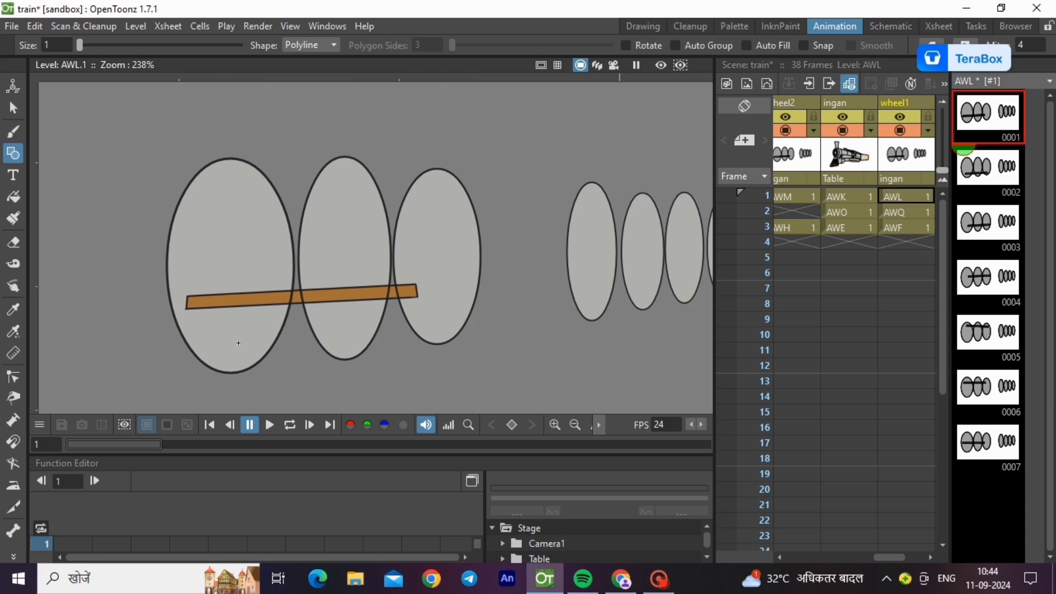
pyautogui.scroll(1, 238, 342)
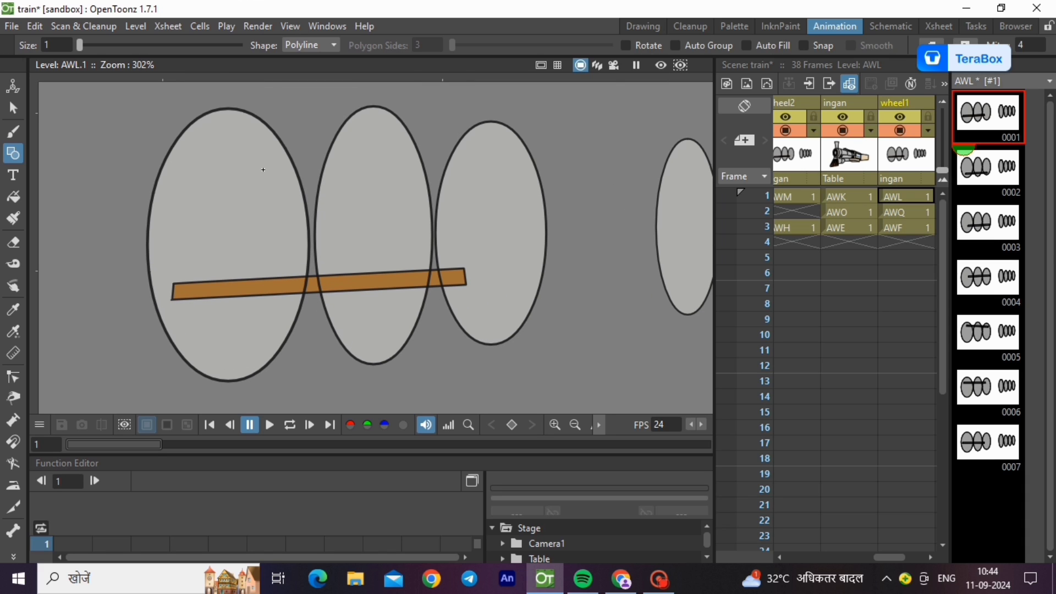
pyautogui.scroll(1, 132, 126)
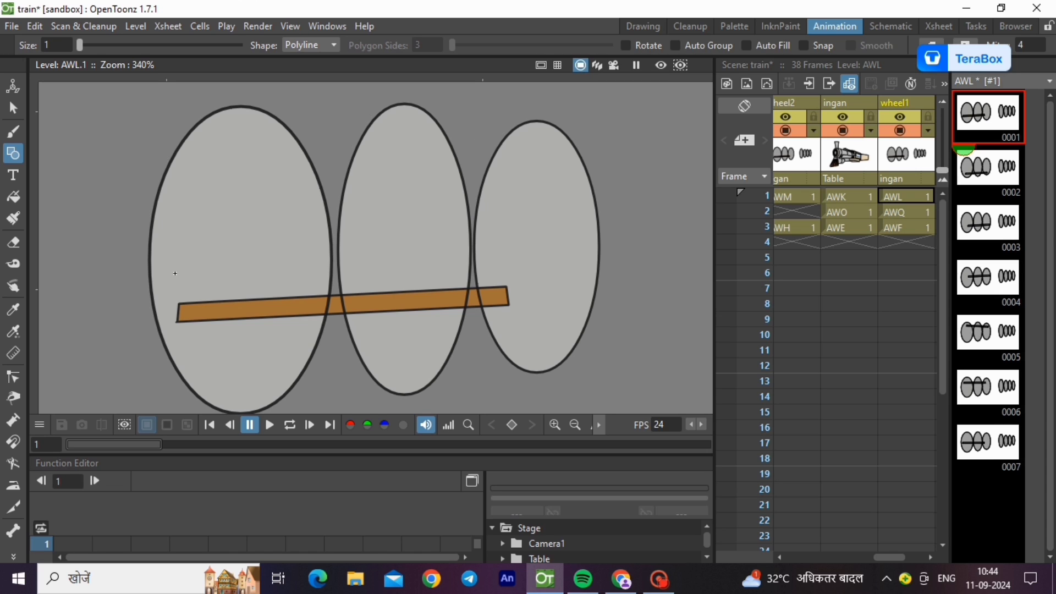
pyautogui.scroll(1, 174, 274)
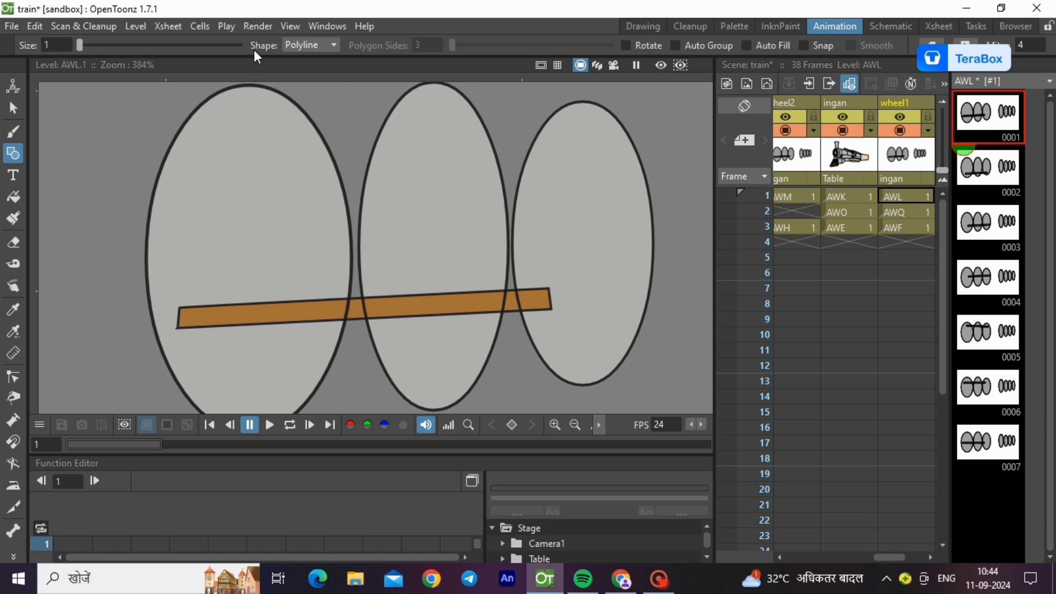
pyautogui.click(309, 45)
pyautogui.click(294, 71)
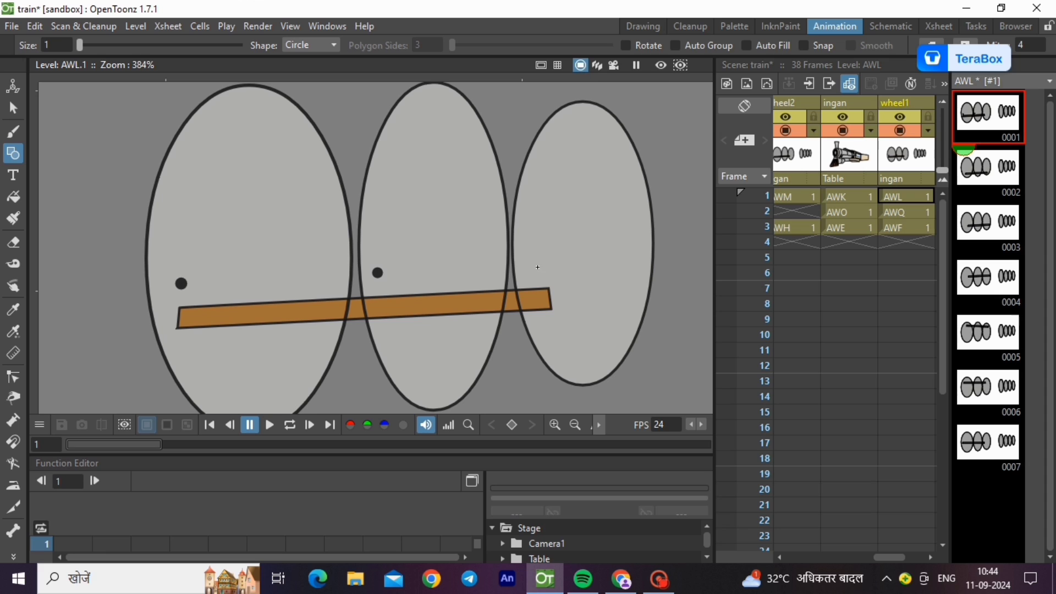
pyautogui.moveTo(538, 267); pyautogui.dragTo(542, 271)
# Step: Copy the largest wheel's dot from drawing 0001 into drawing 0002 and move it down to the wheel's lower-left part
pyautogui.click(981, 175)
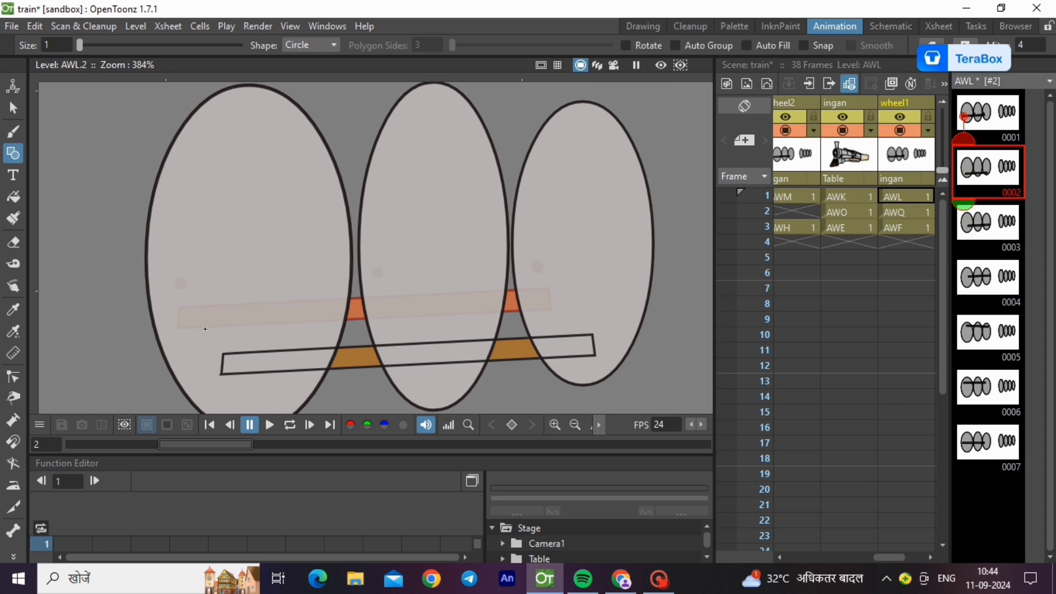
pyautogui.click(983, 116)
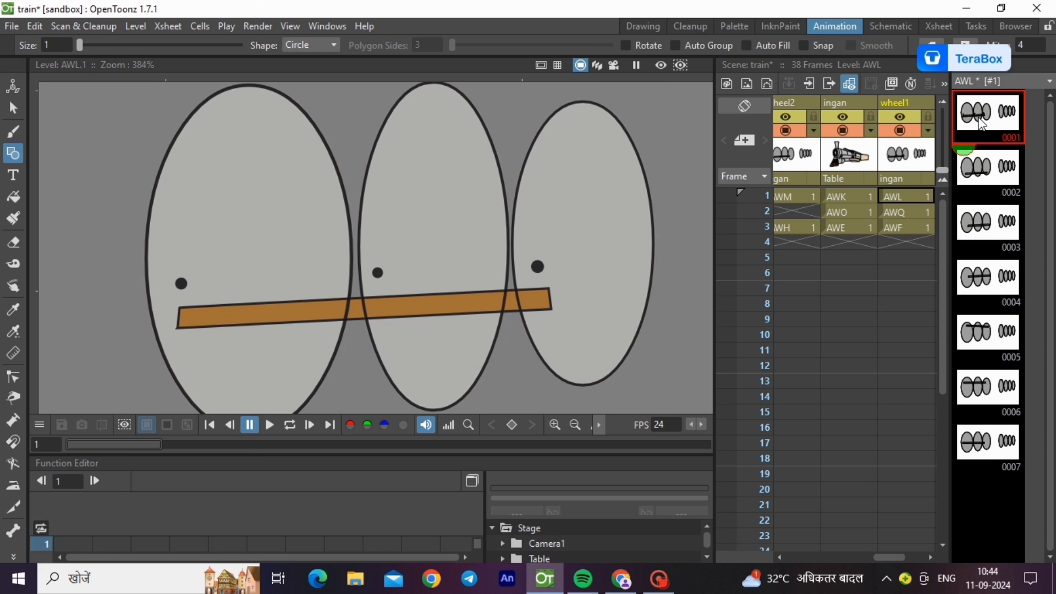
pyautogui.click(12, 109)
pyautogui.click(181, 283)
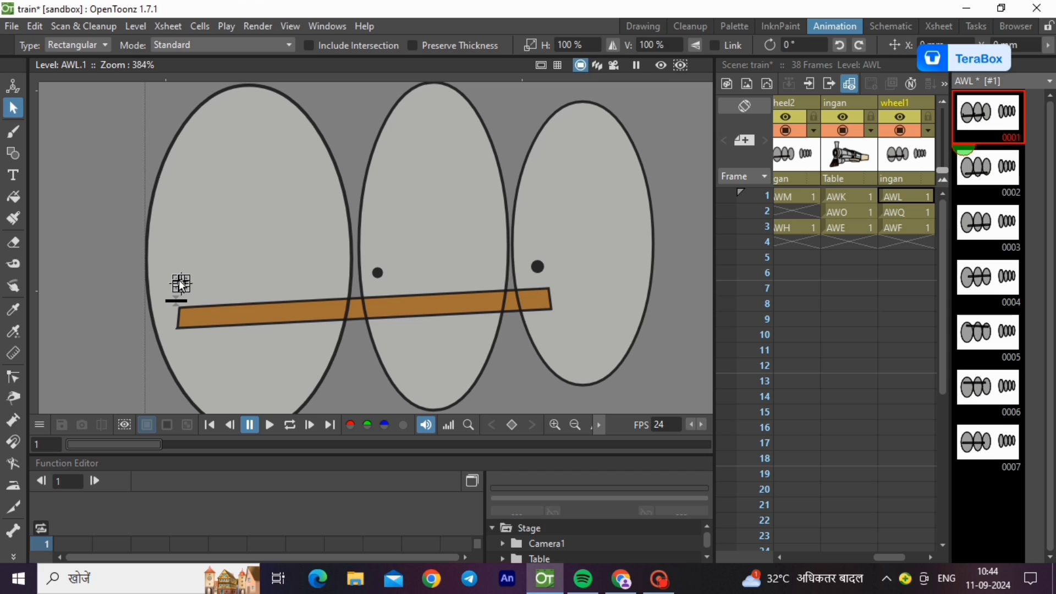
pyautogui.press('.')
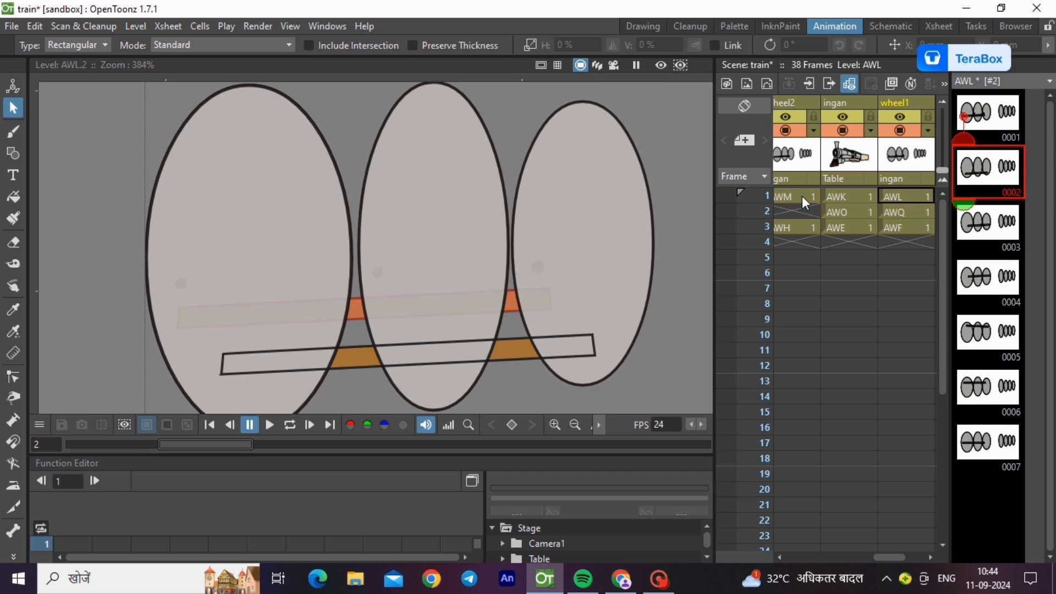
pyautogui.hotkey('ctrl', 'v')
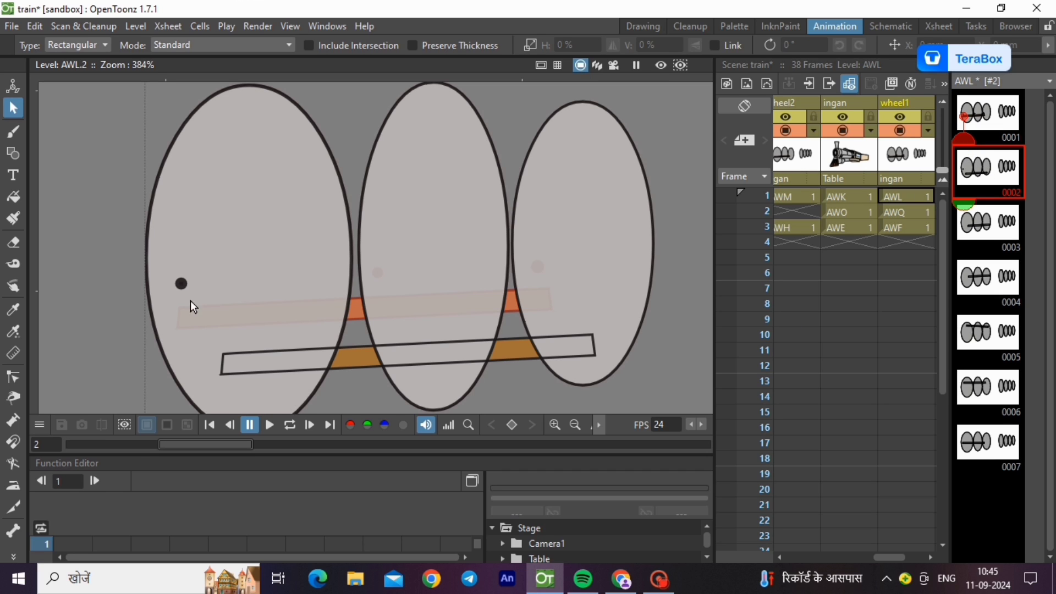
pyautogui.click(181, 284)
pyautogui.scroll(1, 181, 284)
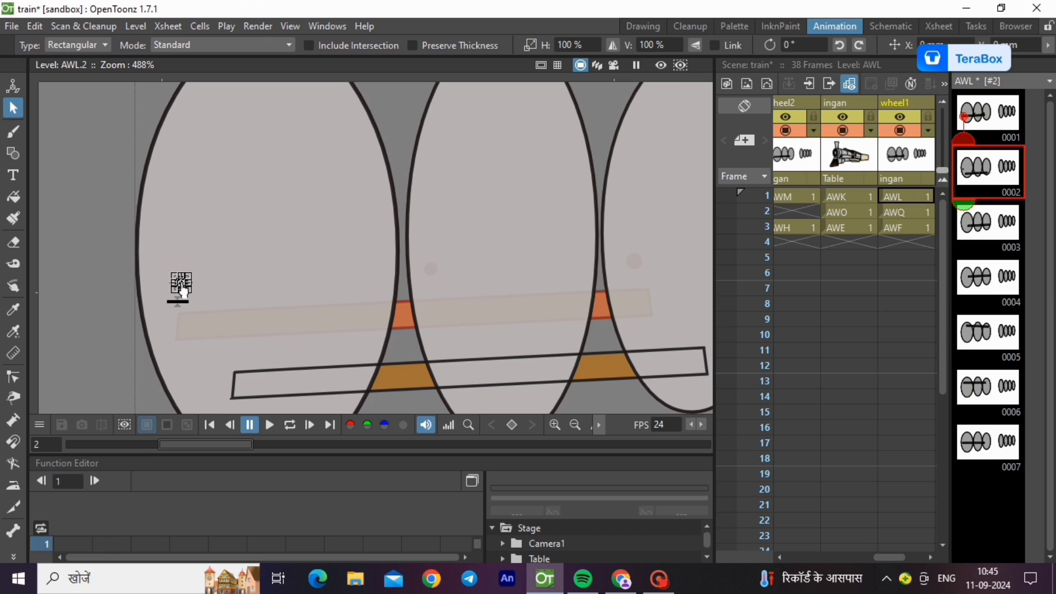
pyautogui.scroll(3, 181, 283)
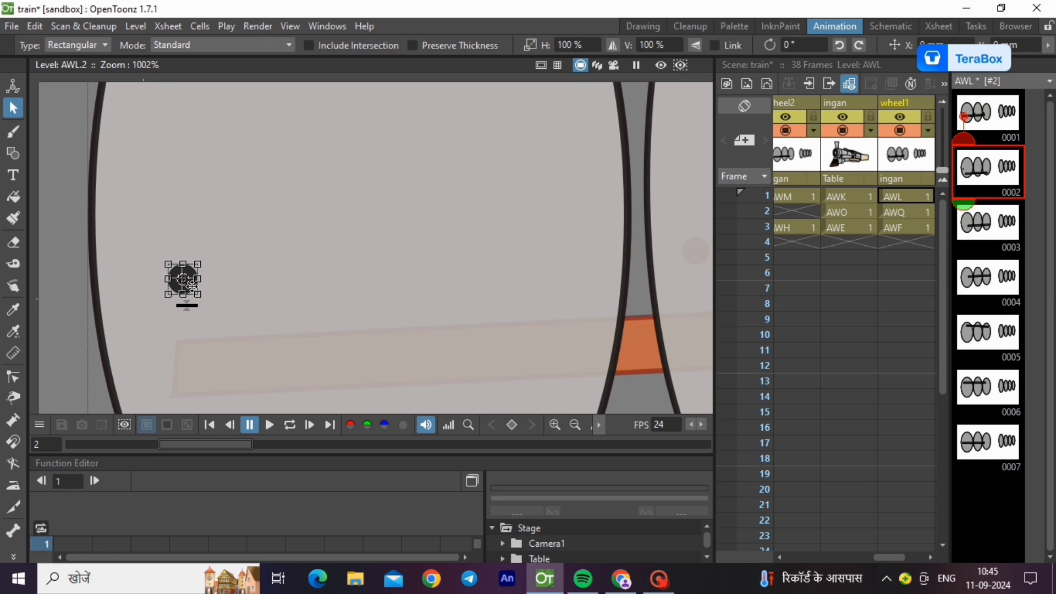
pyautogui.moveTo(183, 281); pyautogui.dragTo(218, 407)
pyautogui.scroll(-2, 214, 208)
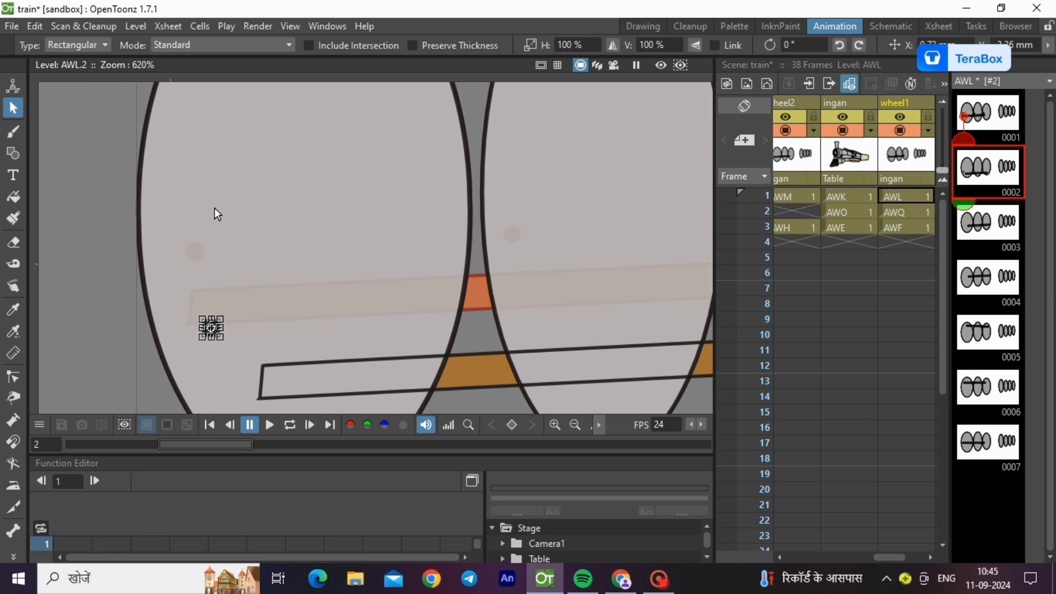
pyautogui.click(256, 265)
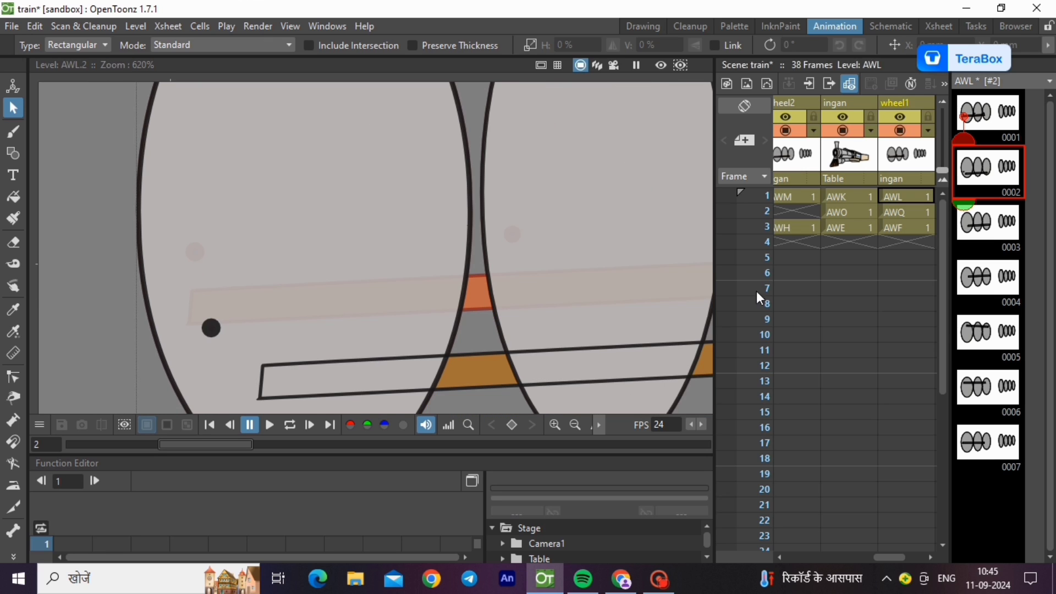
# Step: Copy the dot from drawing 0002 into drawing 0003 and move it to the bottom middle of the largest wheel
pyautogui.click(211, 336)
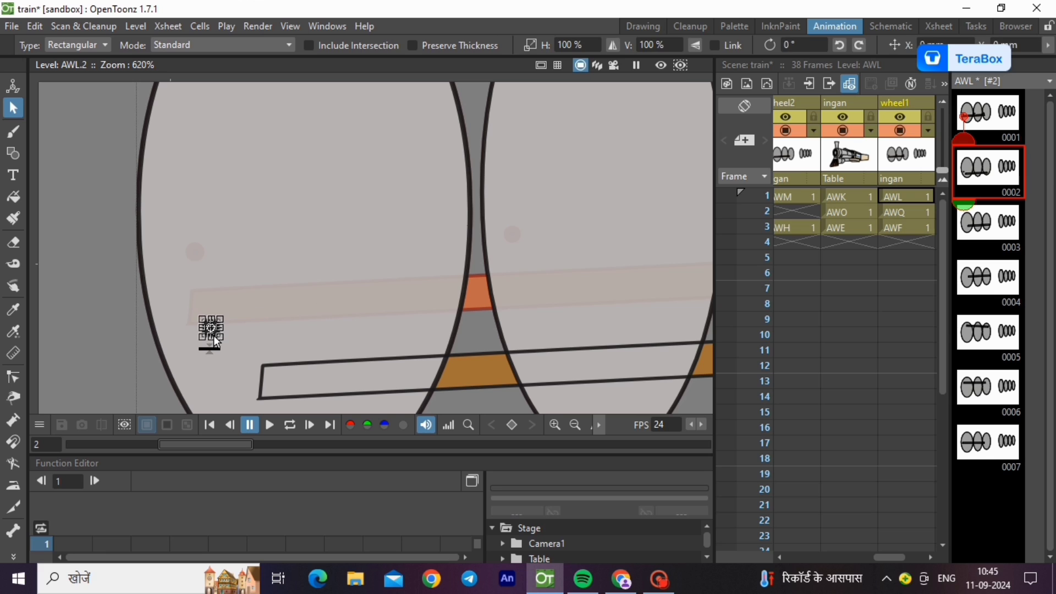
pyautogui.click(1000, 234)
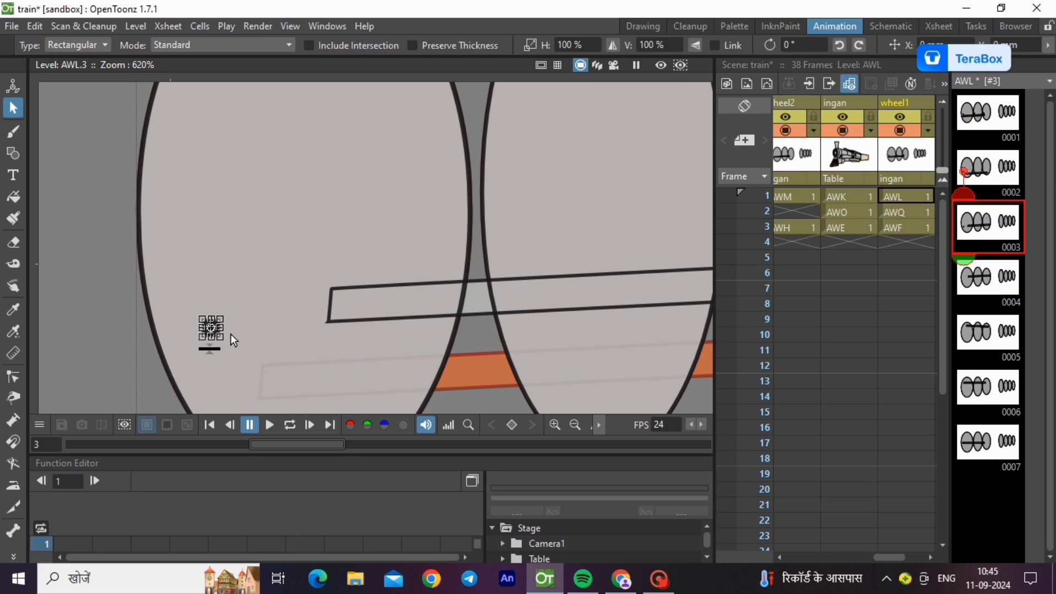
pyautogui.scroll(4, 203, 348)
pyautogui.scroll(-4, 214, 100)
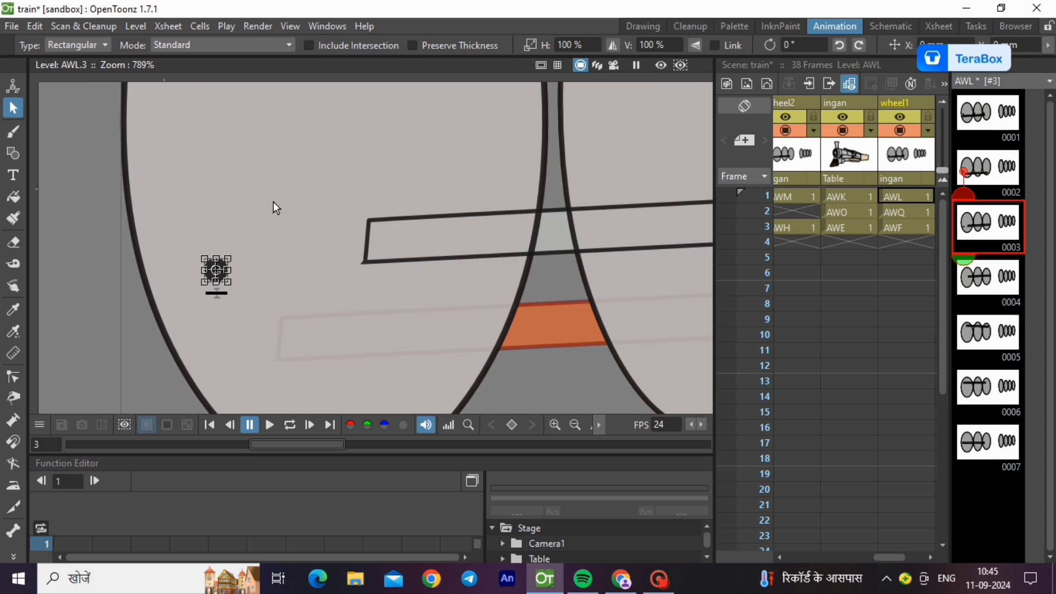
pyautogui.scroll(2, 319, 261)
pyautogui.moveTo(180, 220); pyautogui.dragTo(330, 348)
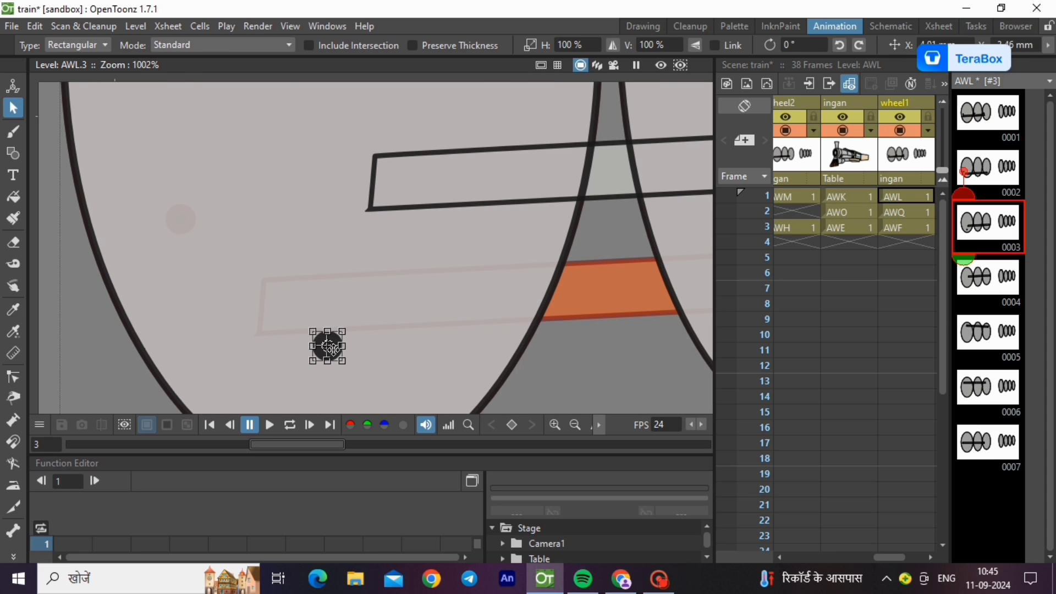
# Step: Paste the dot into drawing 0004 and move it up to the lower-right part of the largest wheel
pyautogui.press('.')
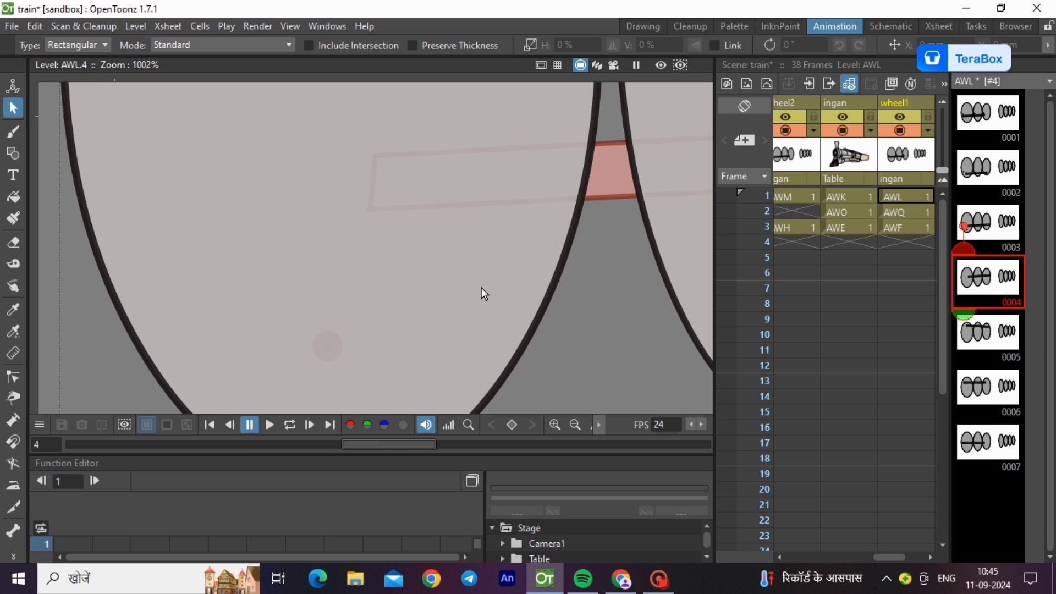
pyautogui.hotkey('ctrl', 'v')
pyautogui.moveTo(337, 349); pyautogui.dragTo(454, 176)
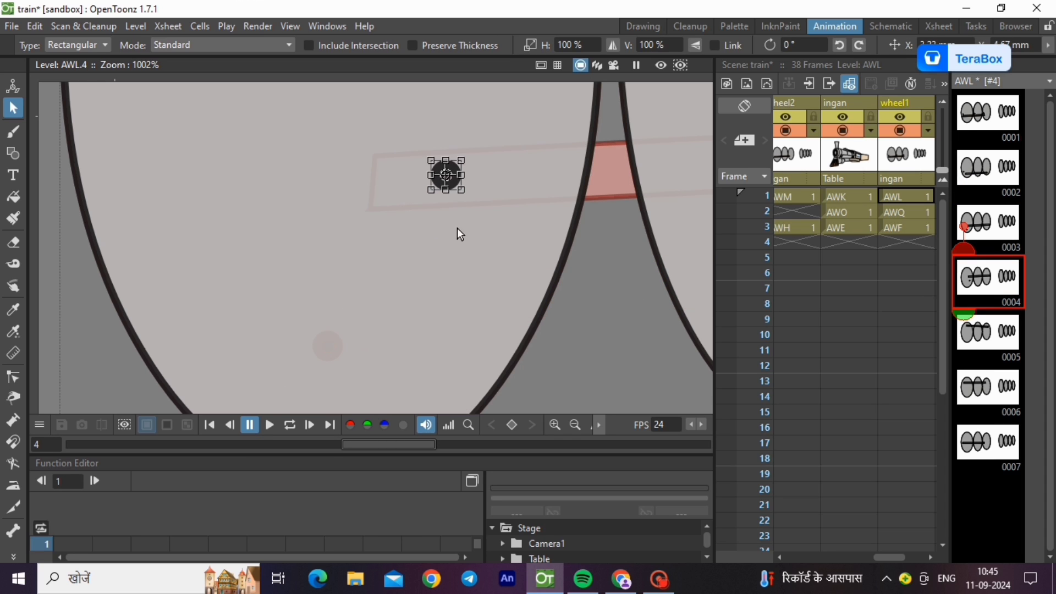
# Step: Paste the dot into drawing 0005 and move it straight up to the upper-right part of the largest wheel
pyautogui.scroll(-5, 448, 332)
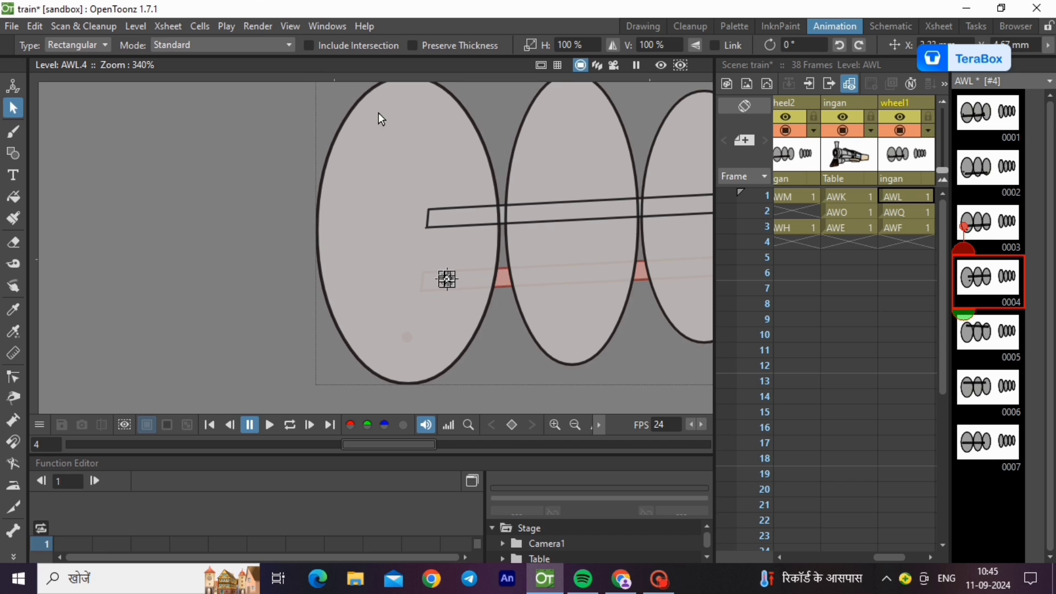
pyautogui.scroll(3, 362, 95)
pyautogui.scroll(1, 372, 331)
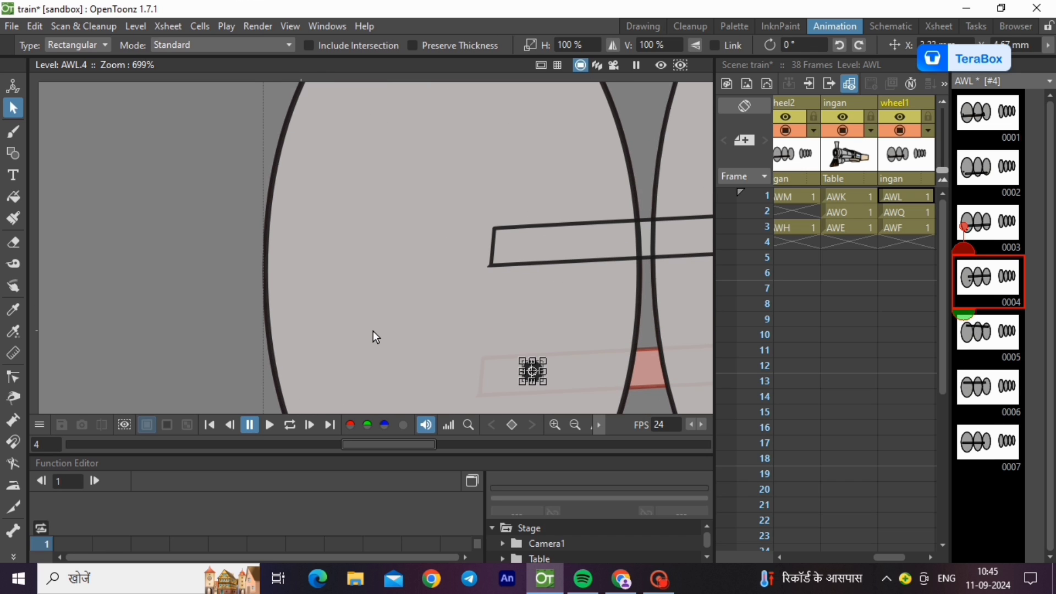
pyautogui.click(980, 332)
pyautogui.hotkey('ctrl', 'v')
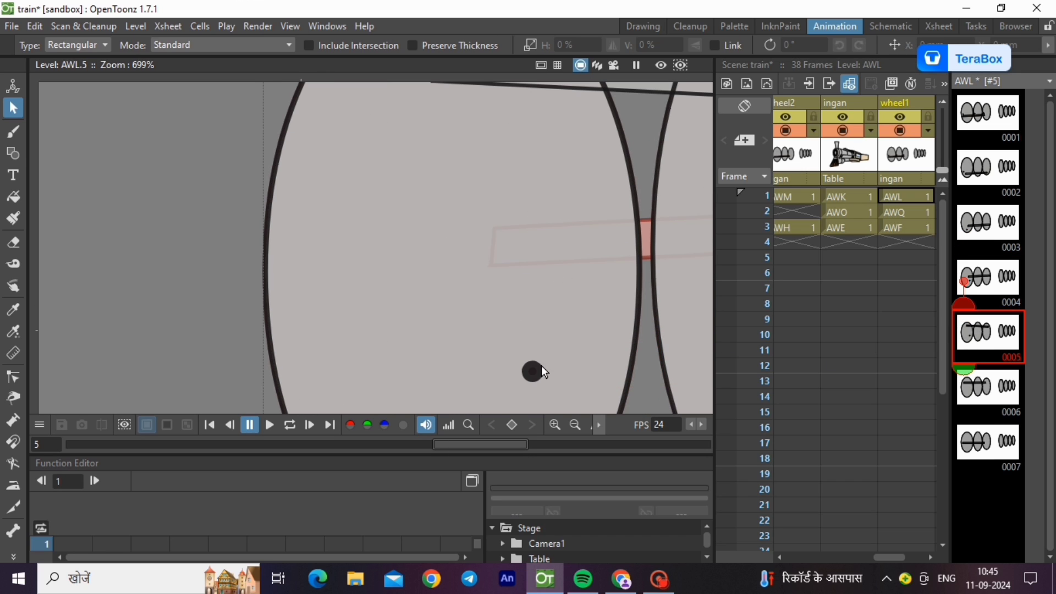
pyautogui.click(538, 372)
pyautogui.moveTo(539, 372); pyautogui.dragTo(538, 159)
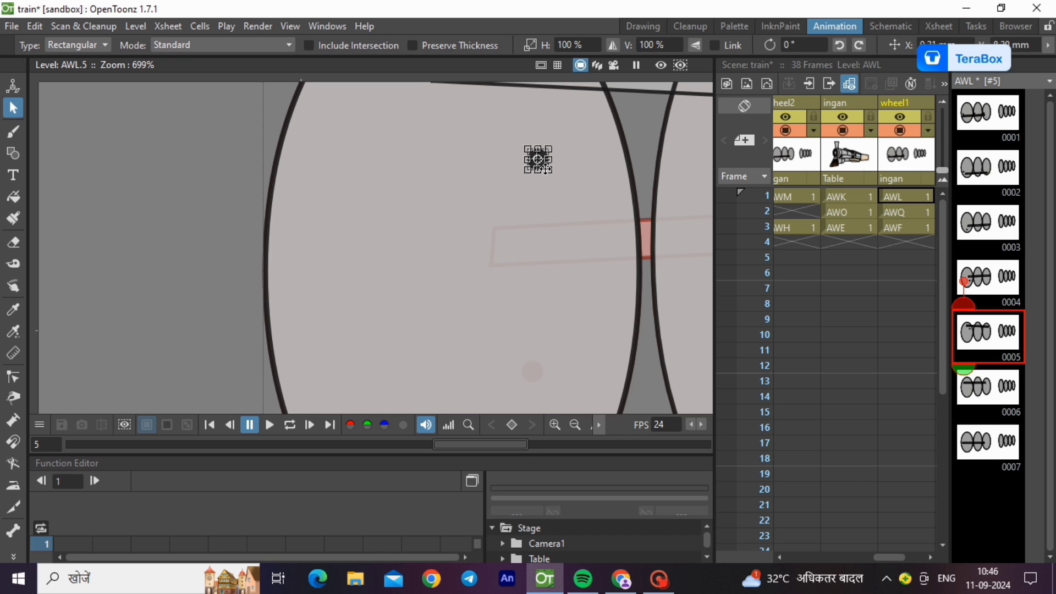
# Step: Copy the dot from drawing 0005 into drawing 0006 and move it to the largest wheel's upper-left part, above the rod
pyautogui.click(991, 392)
pyautogui.click(971, 344)
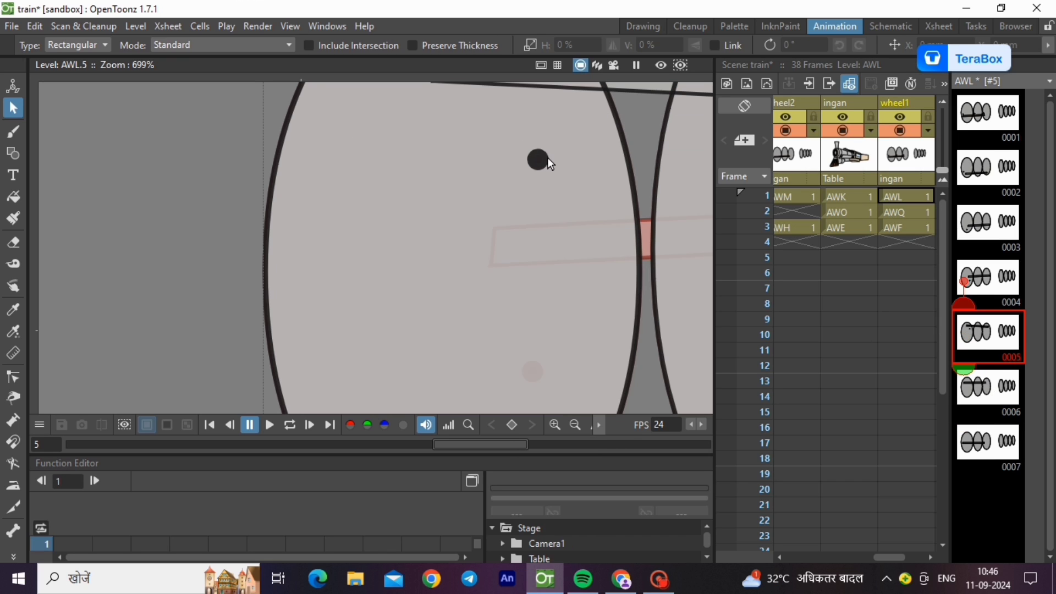
pyautogui.click(547, 157)
pyautogui.click(994, 392)
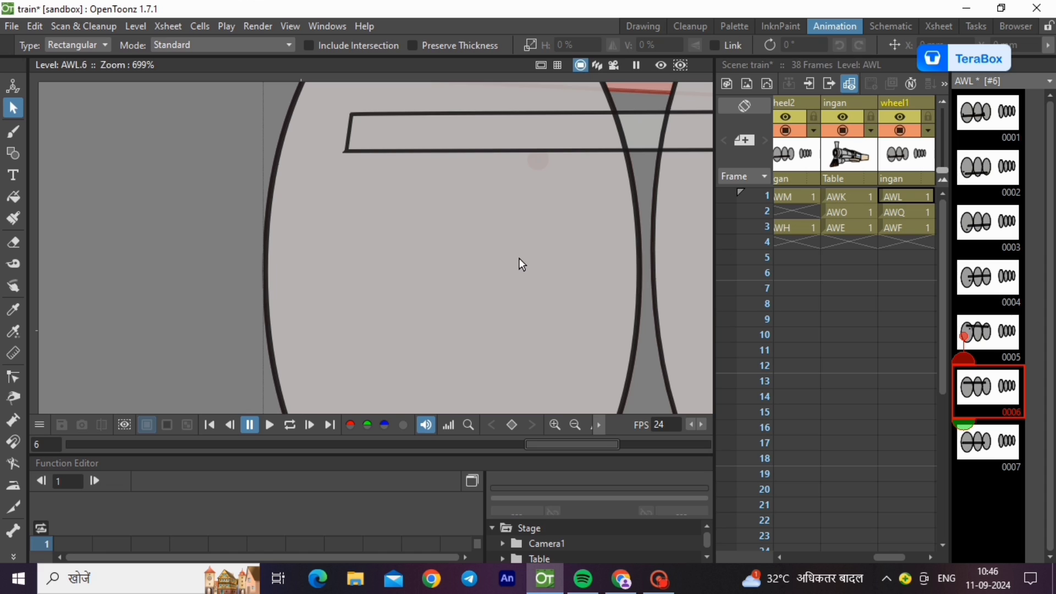
pyautogui.hotkey('ctrl', 'v')
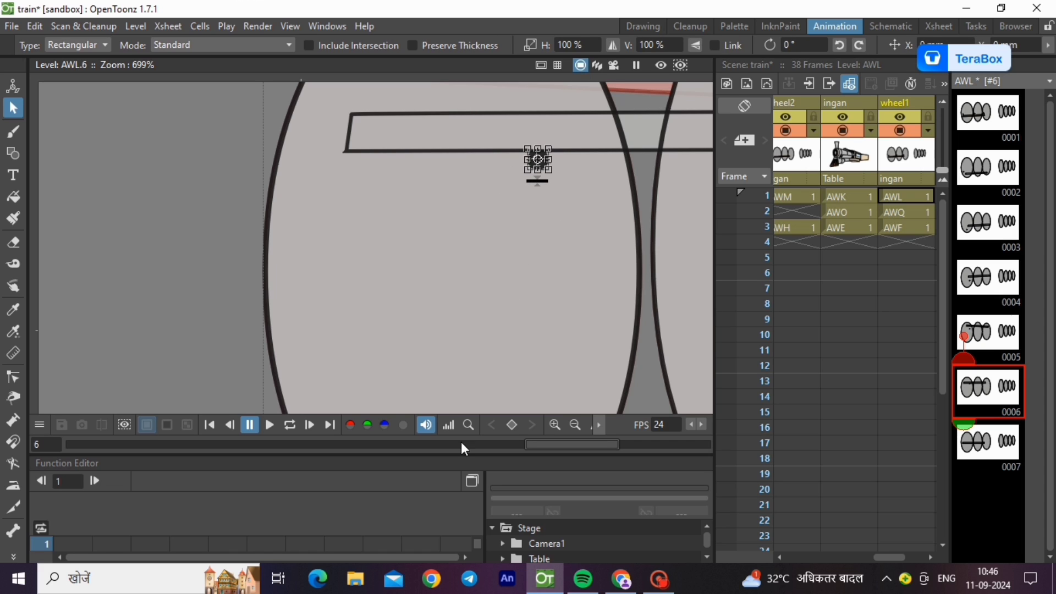
pyautogui.scroll(-4, 533, 338)
pyautogui.scroll(5, 435, 165)
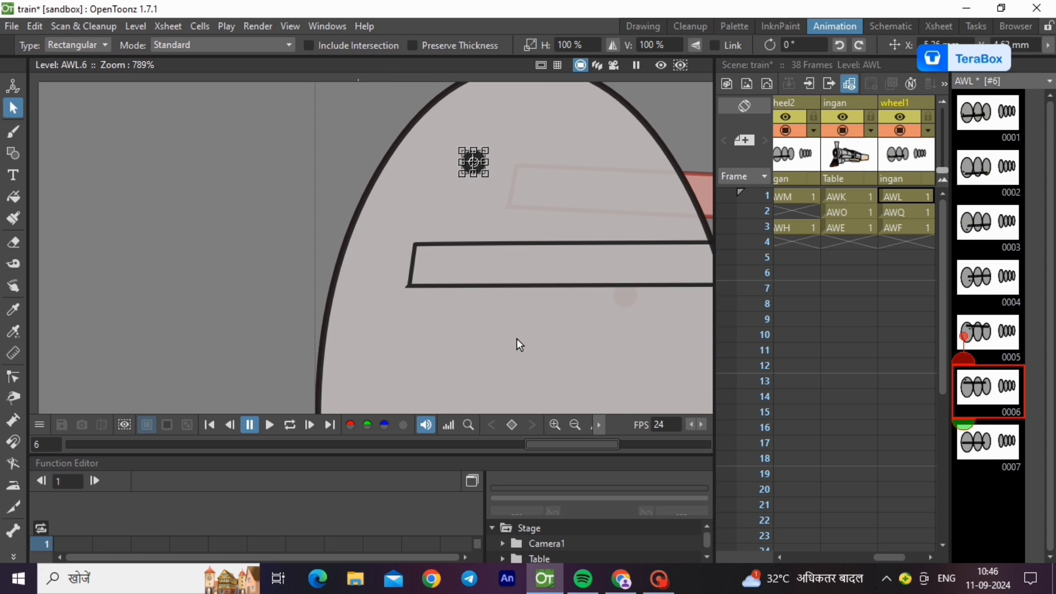
# Step: Paste the dot into drawing 0007 and move it down to the left side of the largest wheel, just above the rod
pyautogui.click(969, 443)
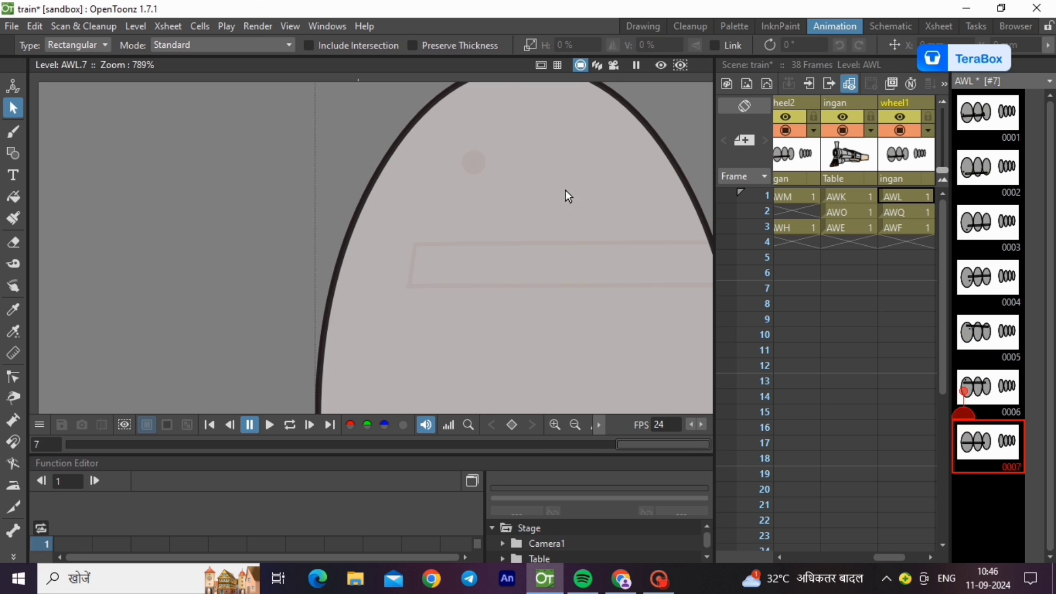
pyautogui.scroll(-2, 565, 190)
pyautogui.scroll(3, 526, 309)
pyautogui.hotkey('ctrl', 'v')
pyautogui.click(489, 114)
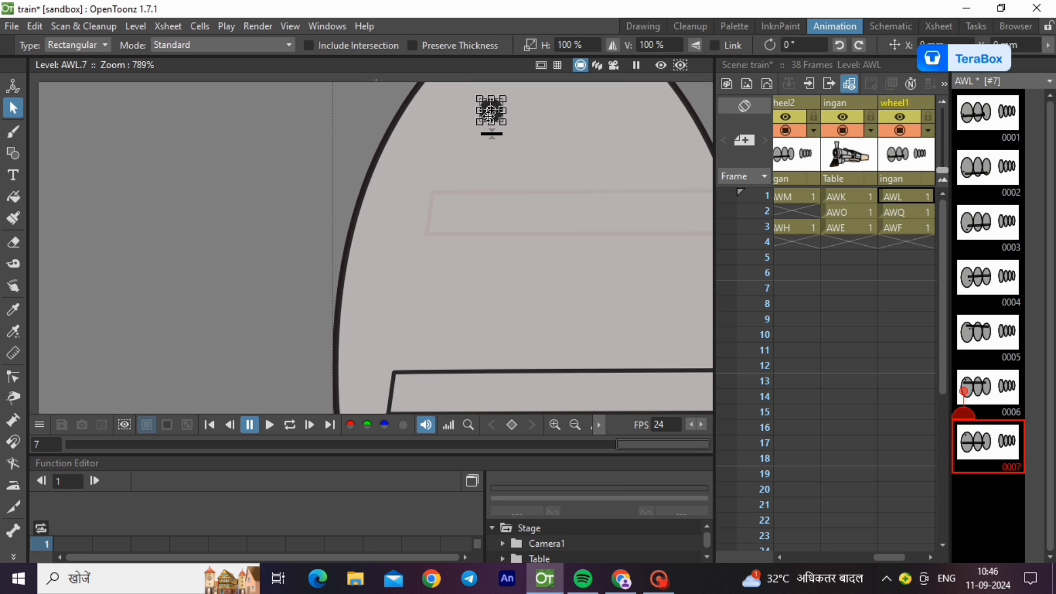
pyautogui.moveTo(487, 121); pyautogui.dragTo(420, 305)
pyautogui.click(554, 265)
pyautogui.scroll(-4, 508, 200)
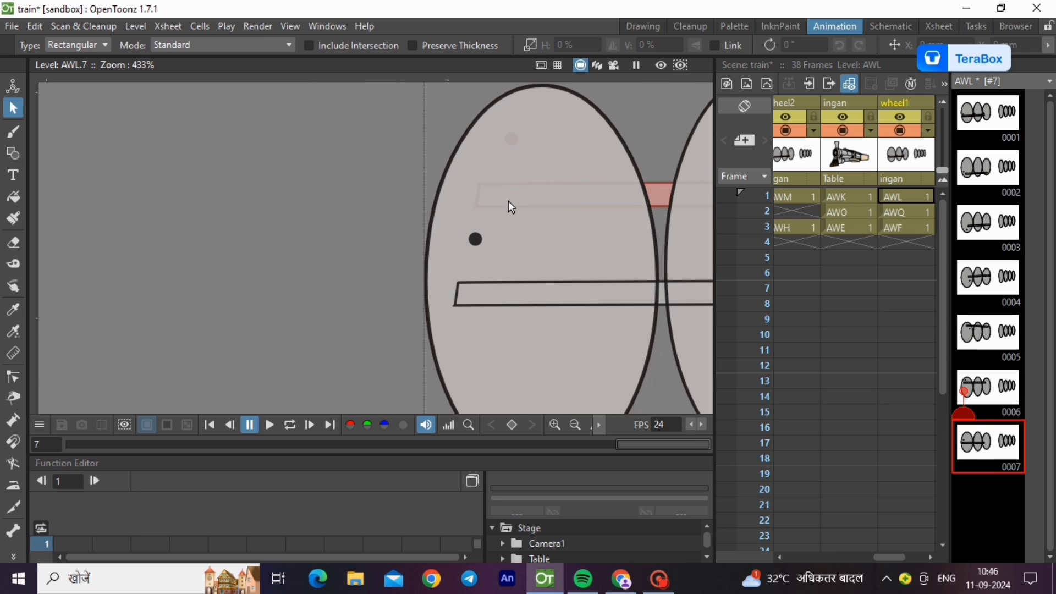
# Step: Play the AWL drawings in a loop from drawing 0001 to check how the dot travels around the largest wheel
pyautogui.click(981, 121)
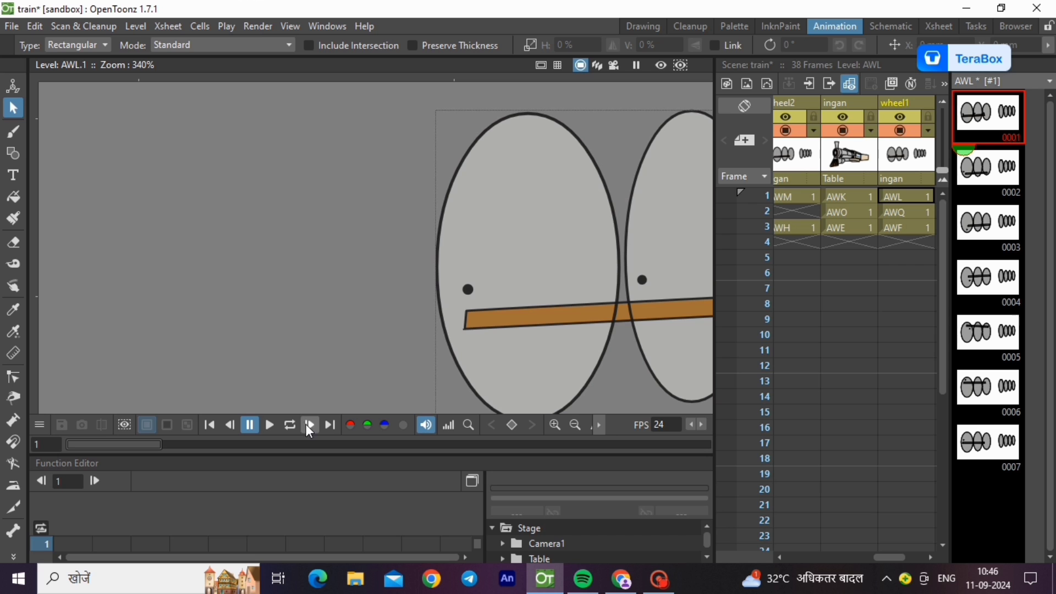
pyautogui.click(289, 425)
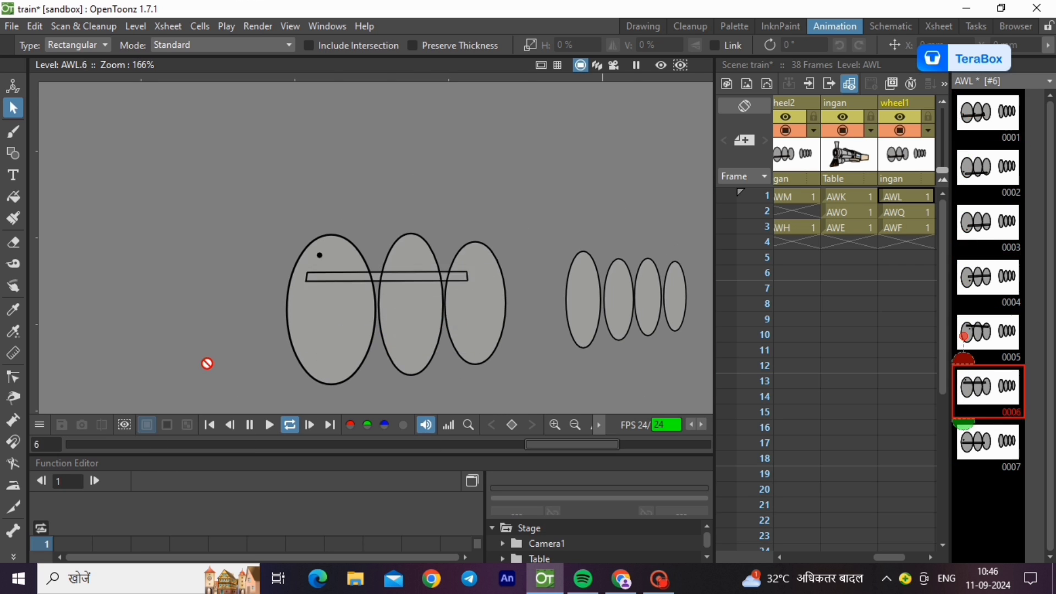
# Step: Stop the playback and draw small circle dots on the second and third wheels of drawing 0002, just above the rod
pyautogui.click(284, 422)
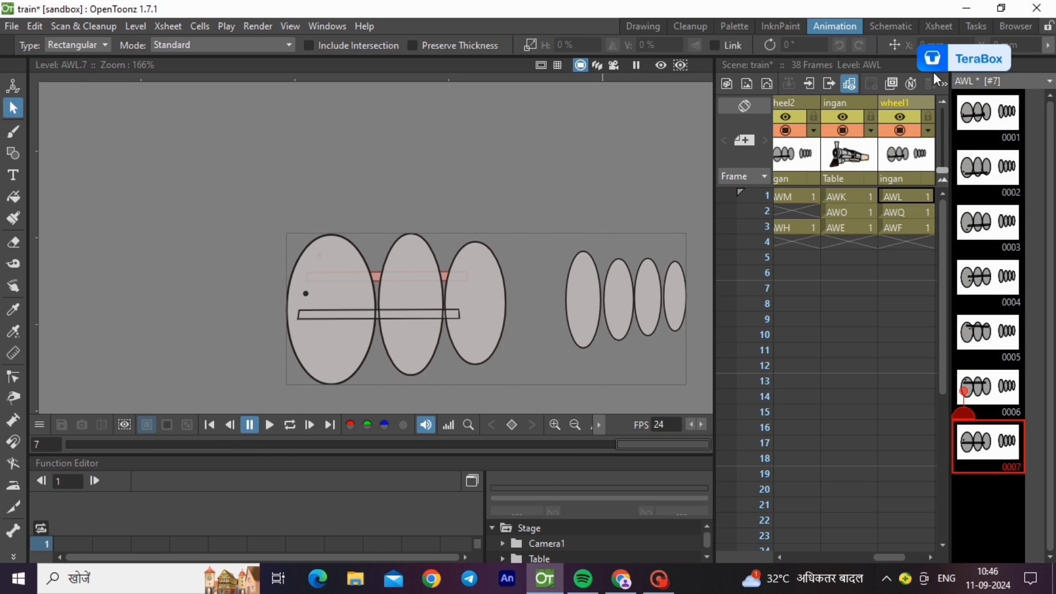
pyautogui.click(978, 113)
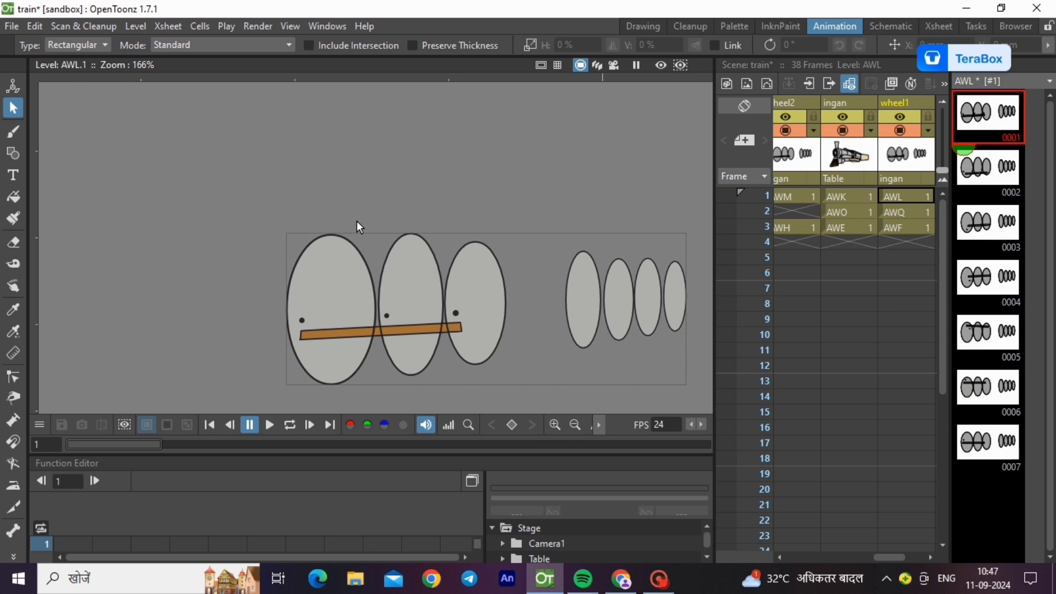
pyautogui.click(999, 174)
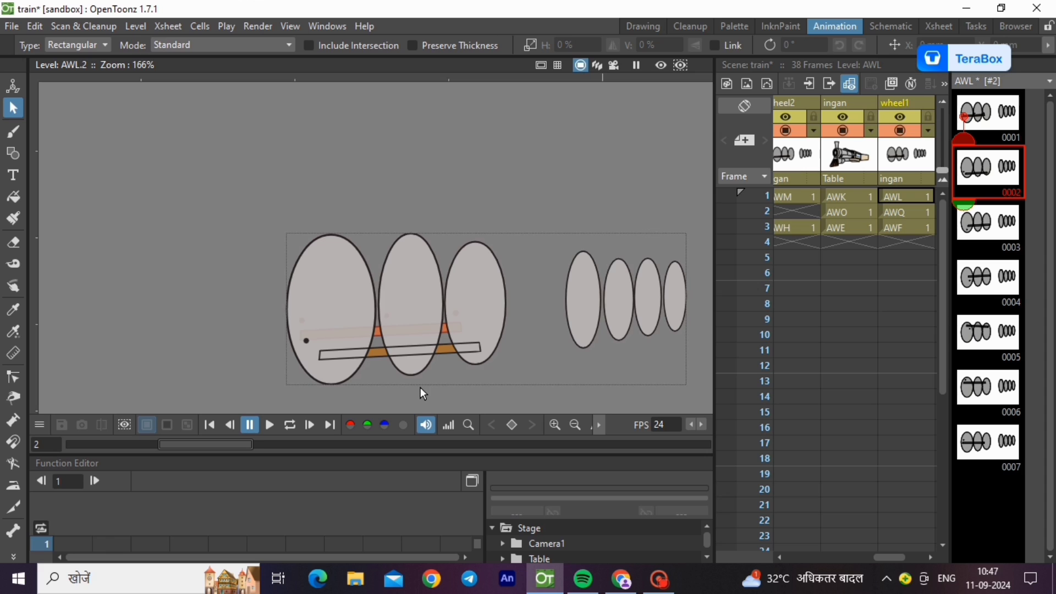
pyautogui.scroll(5, 420, 387)
pyautogui.click(14, 153)
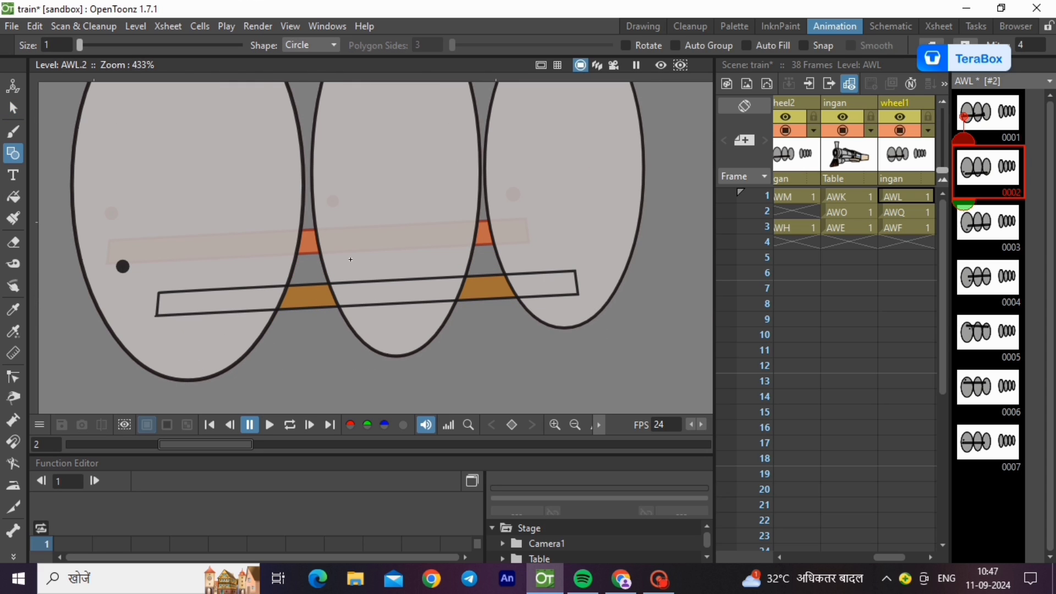
pyautogui.moveTo(350, 259); pyautogui.dragTo(357, 261)
# Step: Draw circle dots below the rod on the second and third wheels in drawings 0003 and 0004, following the largest wheel's dot
pyautogui.press('.')
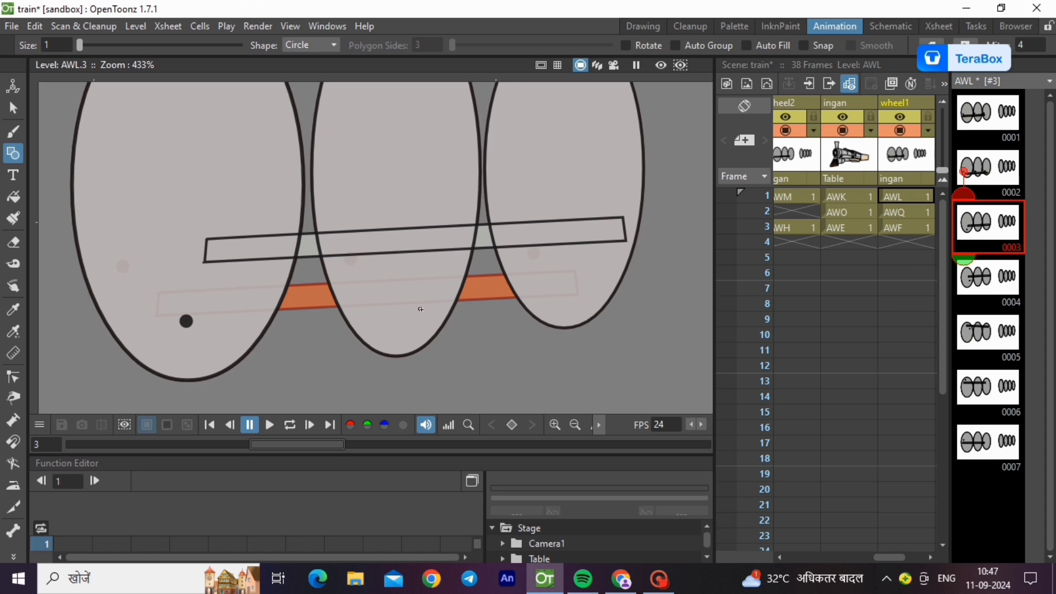
pyautogui.moveTo(420, 309); pyautogui.dragTo(427, 309)
pyautogui.press('.')
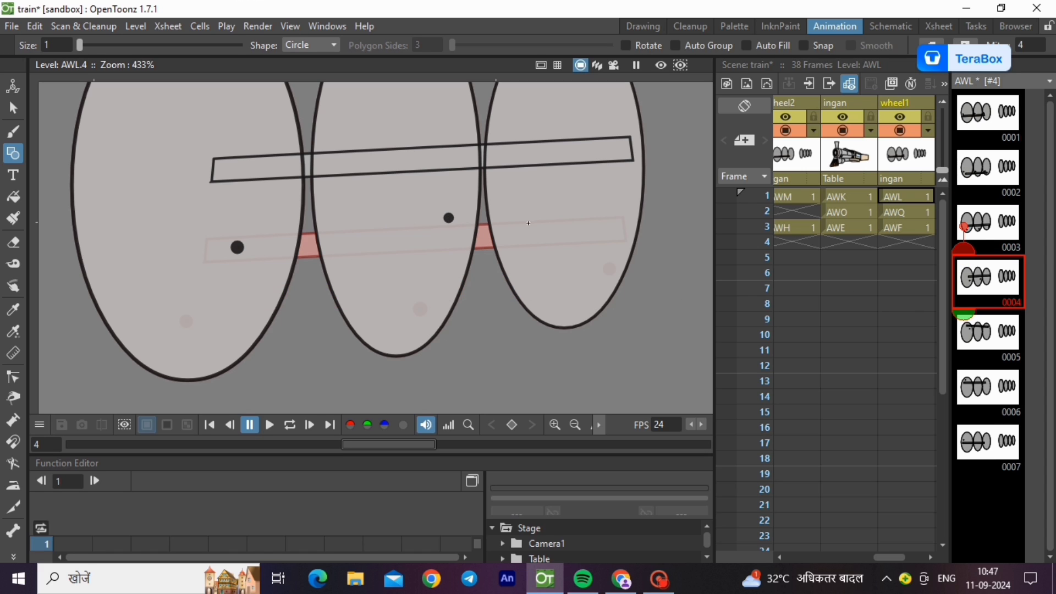
pyautogui.click(622, 189)
# Step: Draw circle dots on the upper-right parts of the second and third wheels in drawing 0005, just below the rod
pyautogui.click(979, 337)
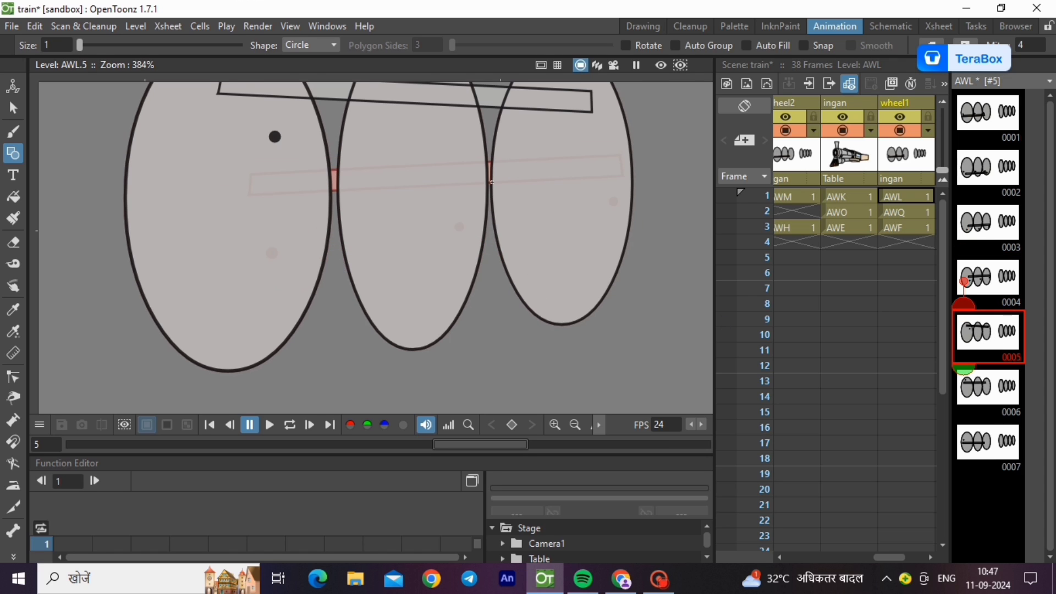
pyautogui.click(457, 123)
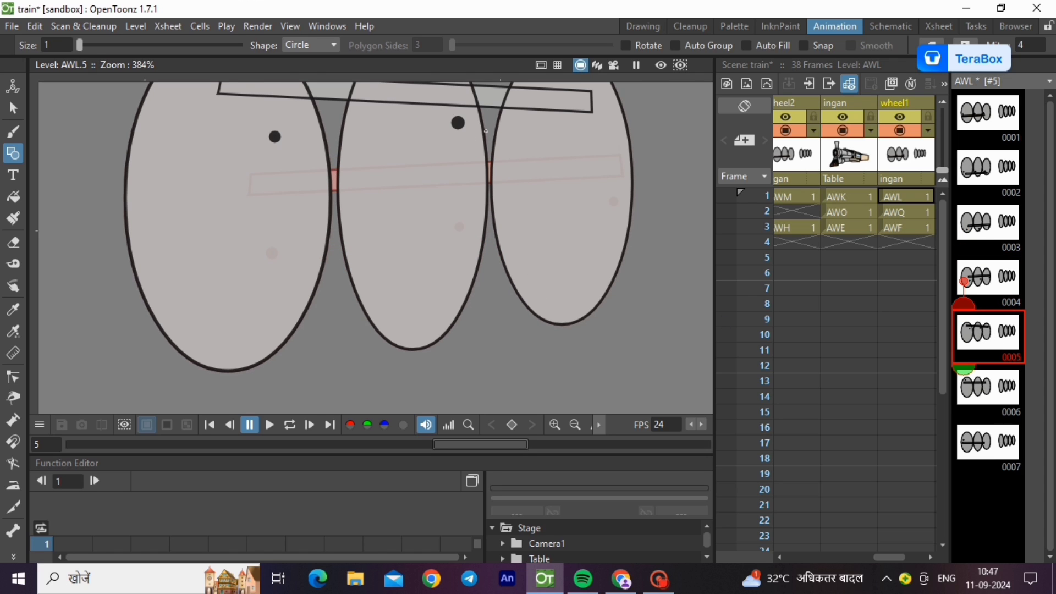
pyautogui.click(603, 121)
# Step: Draw circle dots near the tops of the second and third wheels in drawing 0006, above the rod
pyautogui.click(985, 388)
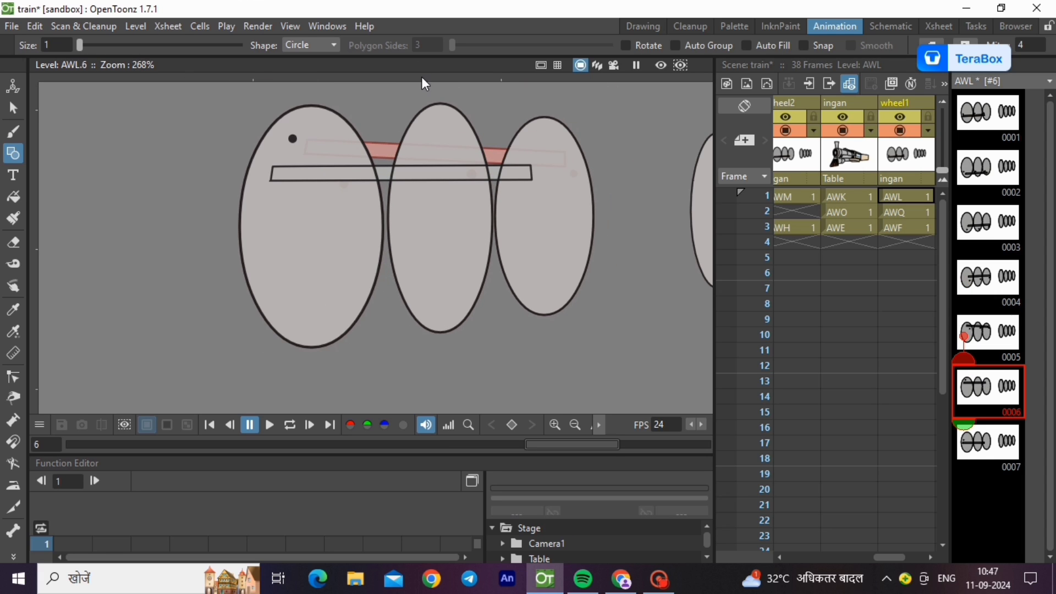
pyautogui.scroll(1, 438, 88)
pyautogui.scroll(1, 436, 90)
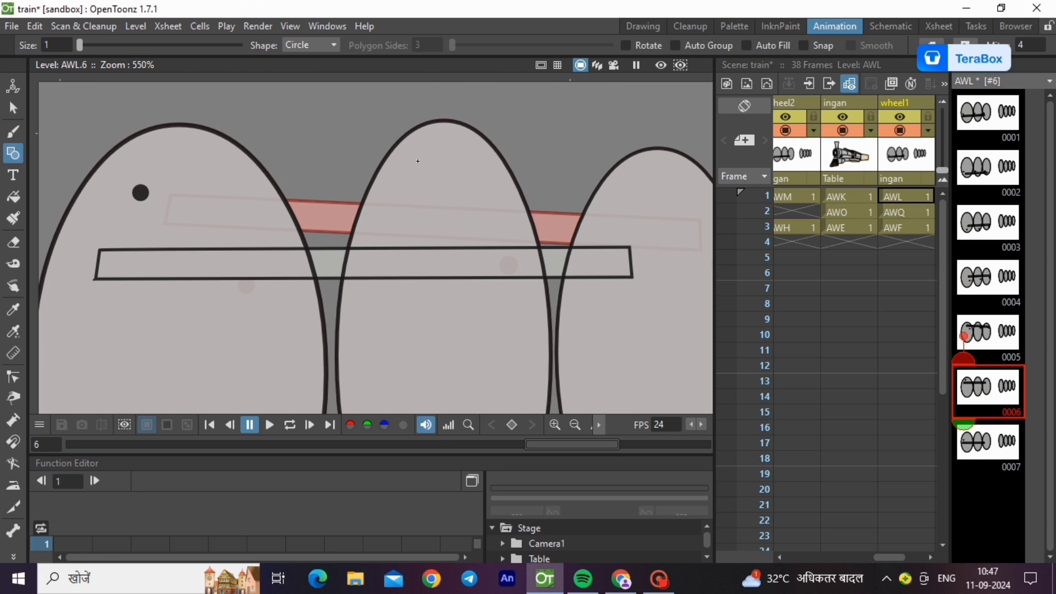
pyautogui.click(418, 161)
# Step: Draw circle dots on the left sides of the second and third wheels in drawing 0007, above the rod
pyautogui.scroll(-3, 629, 191)
pyautogui.click(988, 443)
pyautogui.scroll(1, 501, 238)
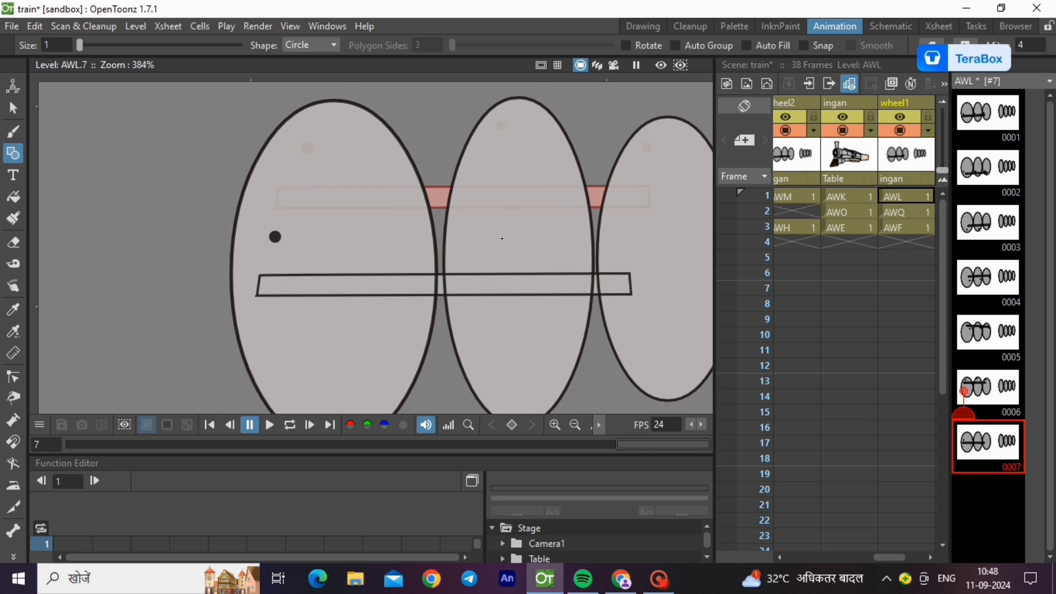
pyautogui.scroll(1, 501, 238)
pyautogui.click(464, 233)
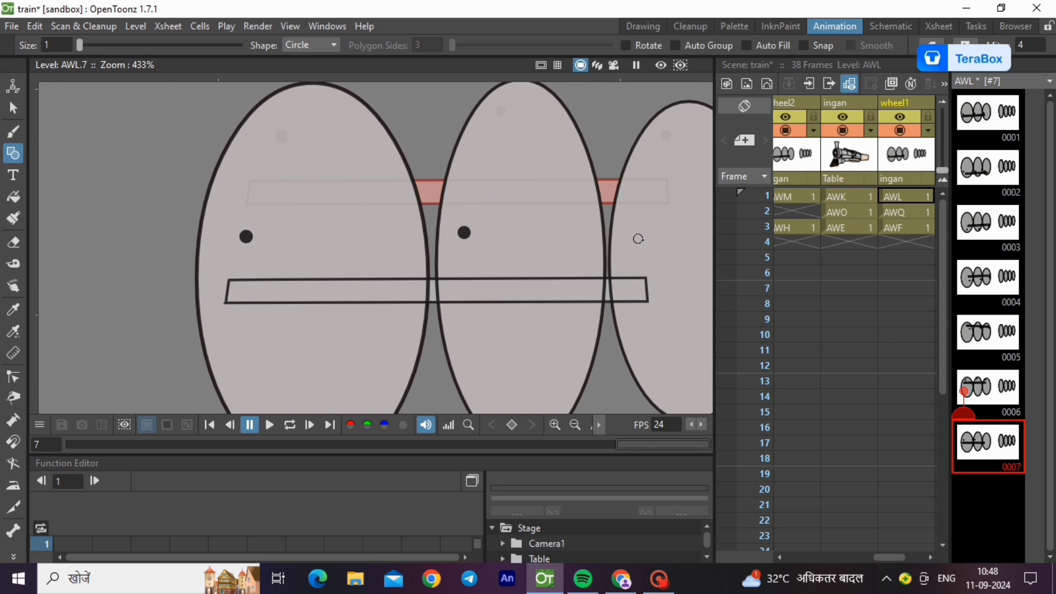
pyautogui.click(638, 239)
# Step: Play the AWL drawings in a loop to check how the dots move on all the wheels
pyautogui.scroll(-3, 611, 234)
pyautogui.click(282, 425)
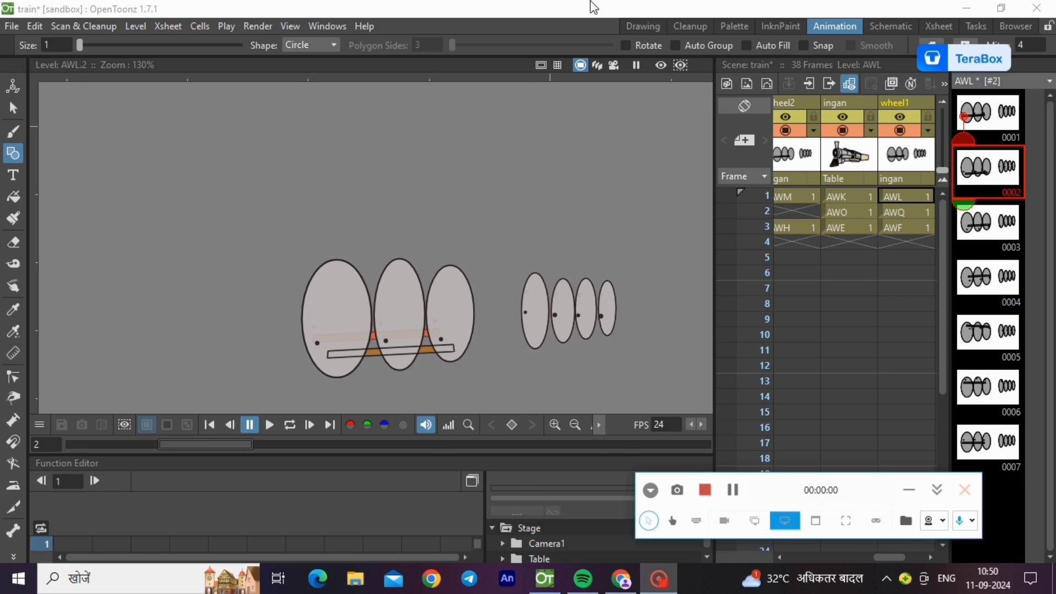
pyautogui.click(292, 426)
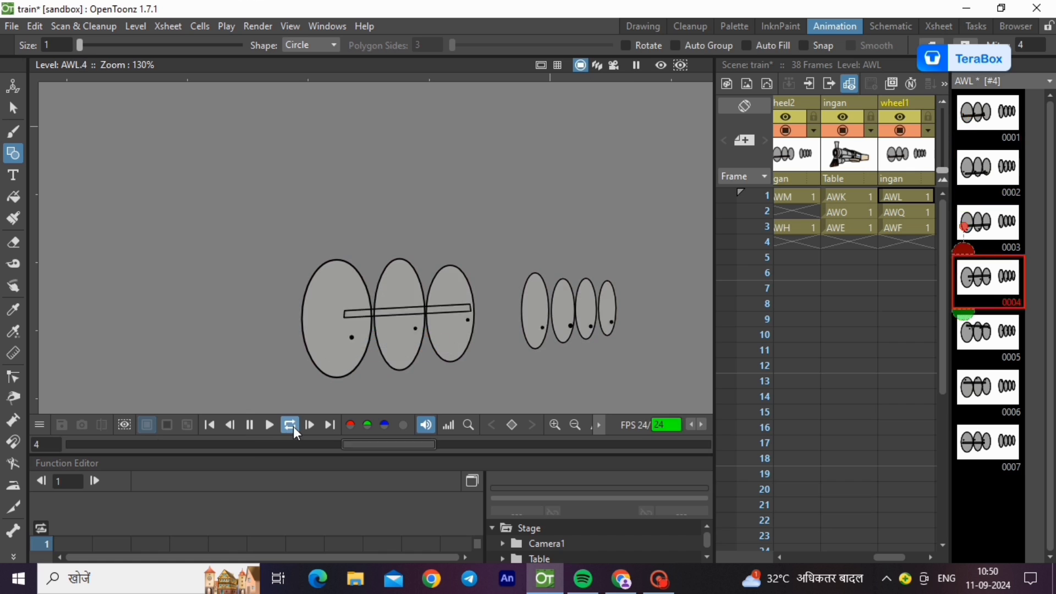
pyautogui.click(291, 425)
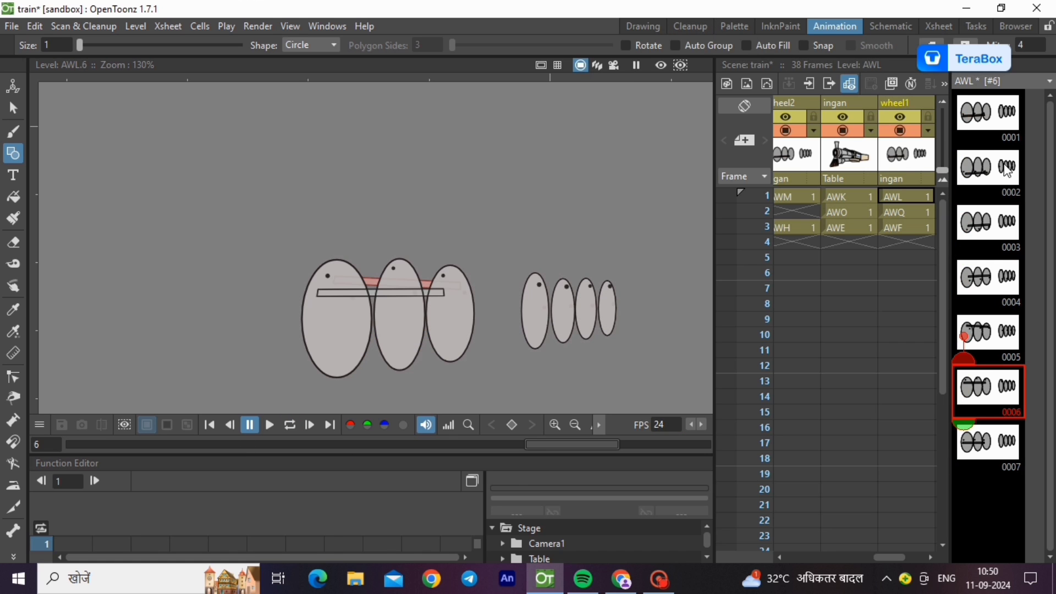
# Step: Switch to the Drawing workspace and fill the connecting rod in drawing 0002 with the brown palette colour, using a rectangular area fill
pyautogui.click(974, 131)
pyautogui.click(984, 167)
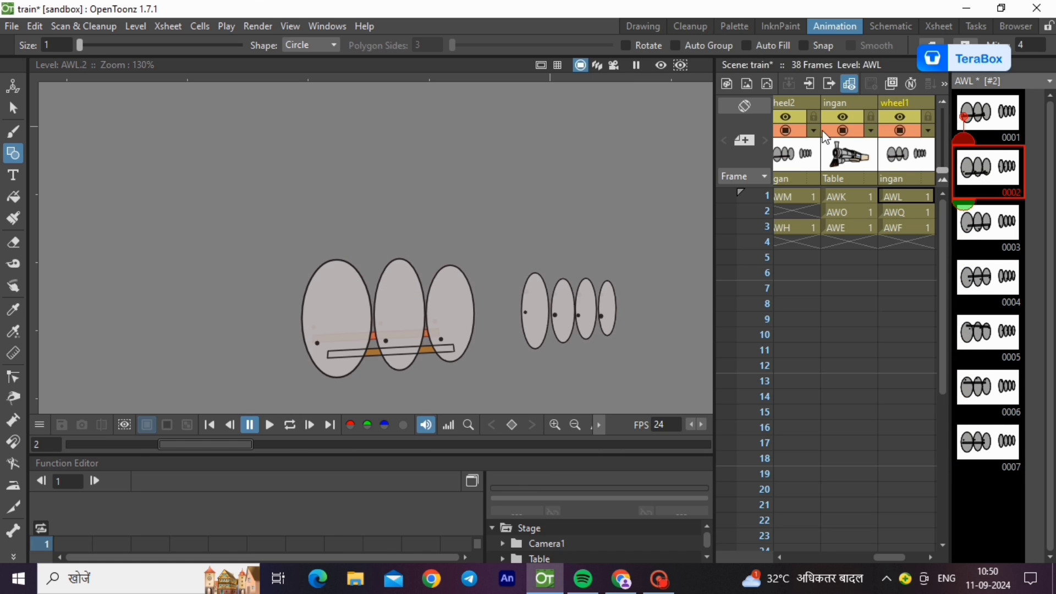
pyautogui.scroll(10, 483, 393)
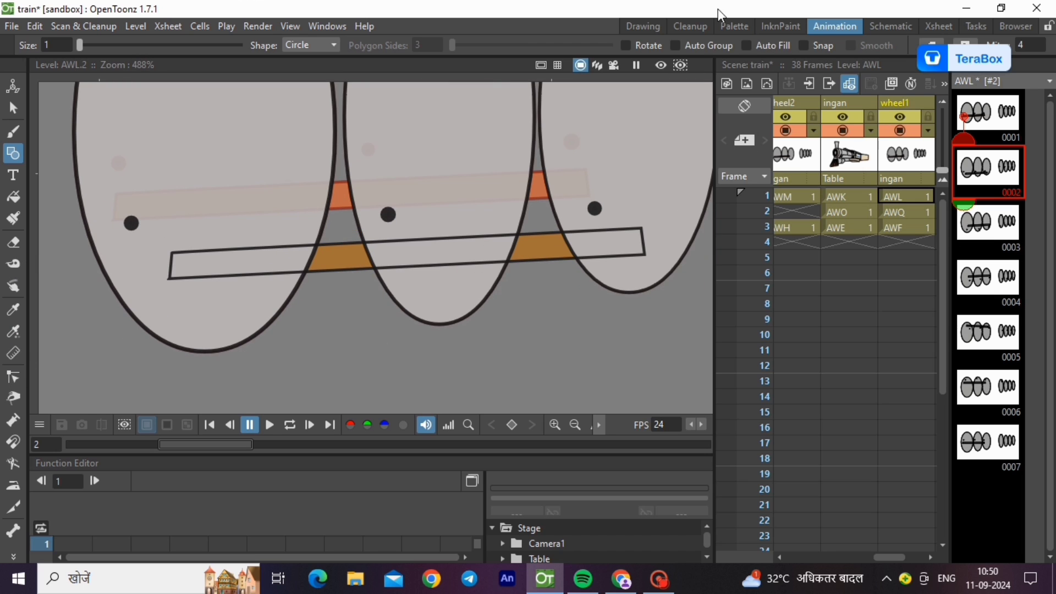
pyautogui.click(648, 25)
pyautogui.scroll(3, 560, 289)
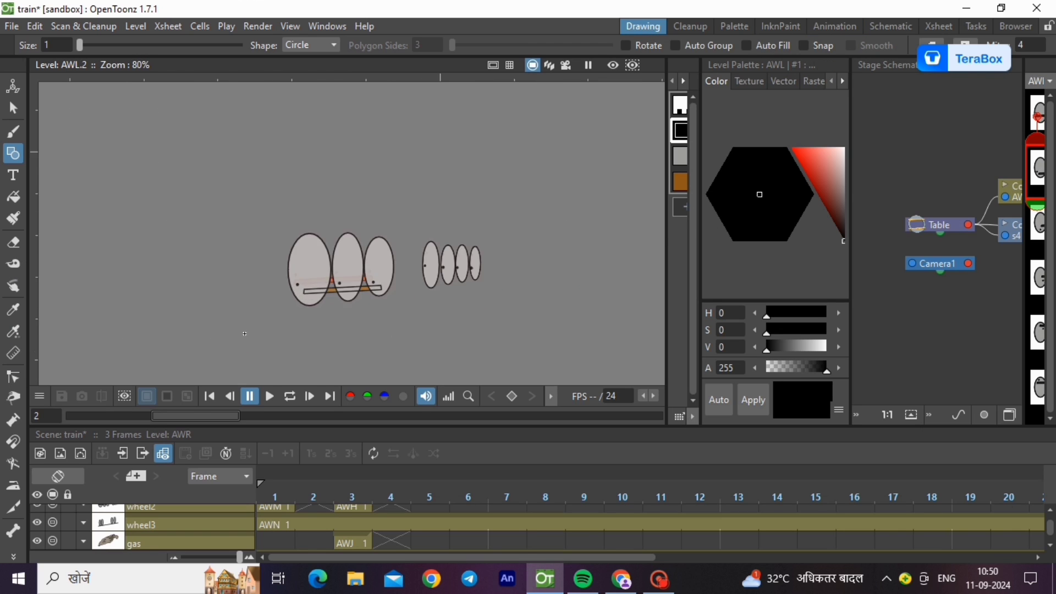
pyautogui.click(680, 181)
pyautogui.click(13, 197)
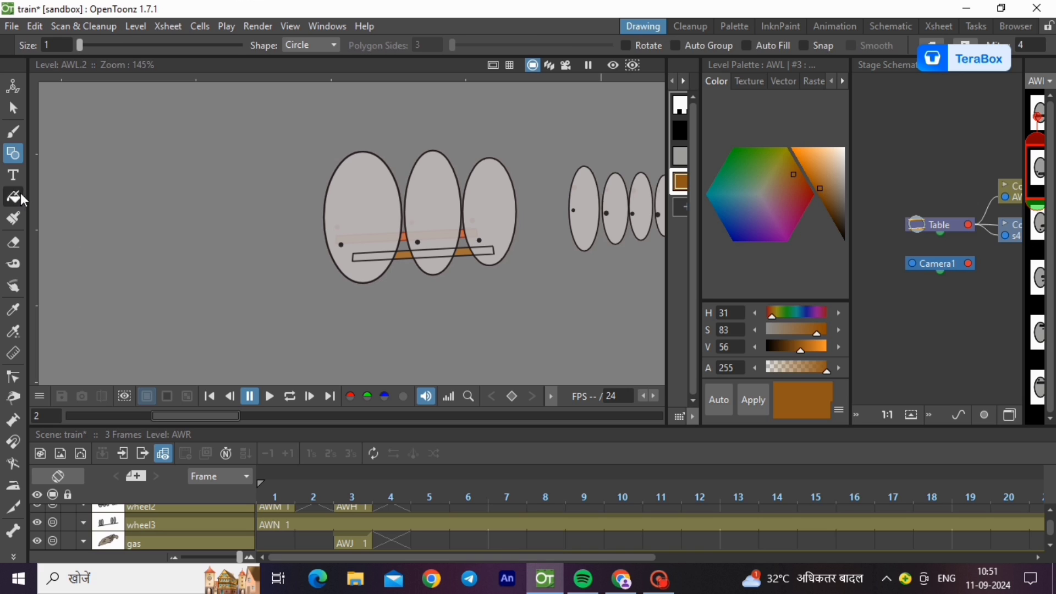
pyautogui.moveTo(346, 243); pyautogui.dragTo(523, 259)
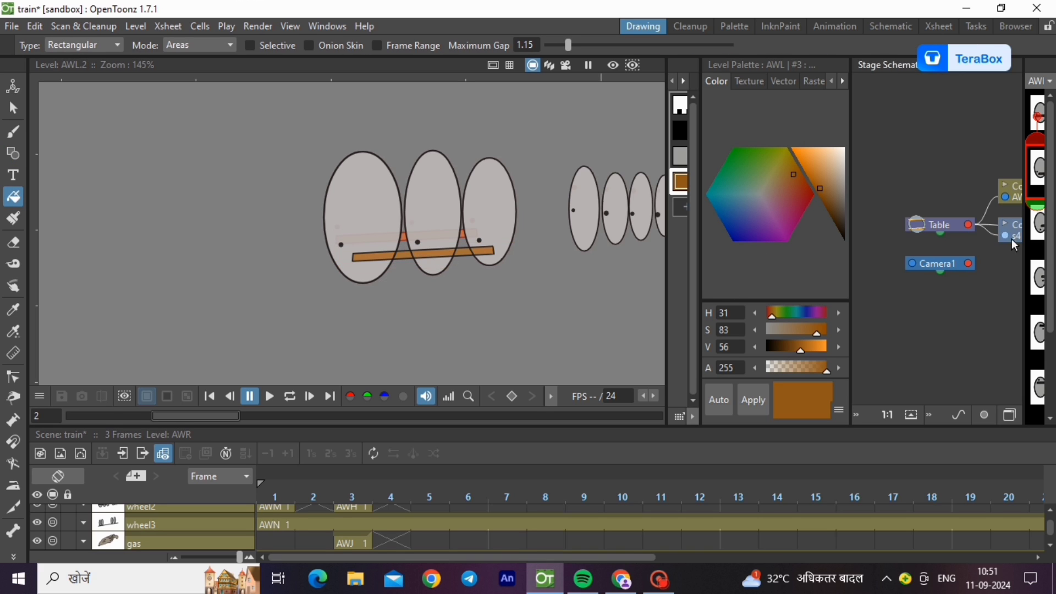
# Step: Fill the connecting rods in drawings 0003 and 0004 with the same brown
pyautogui.click(1039, 226)
pyautogui.moveTo(356, 221); pyautogui.dragTo(519, 250)
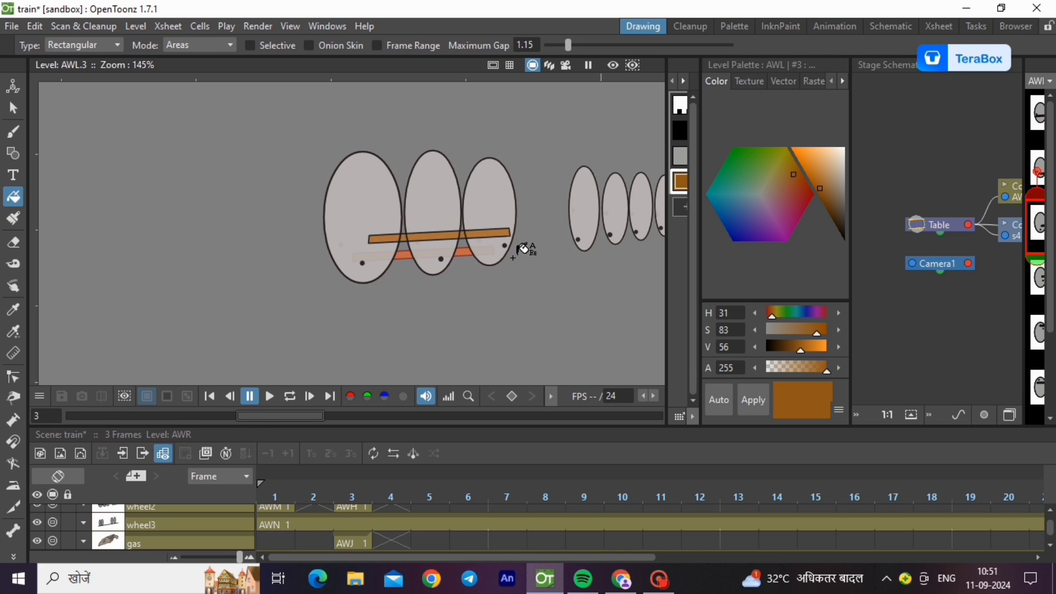
pyautogui.click(1034, 280)
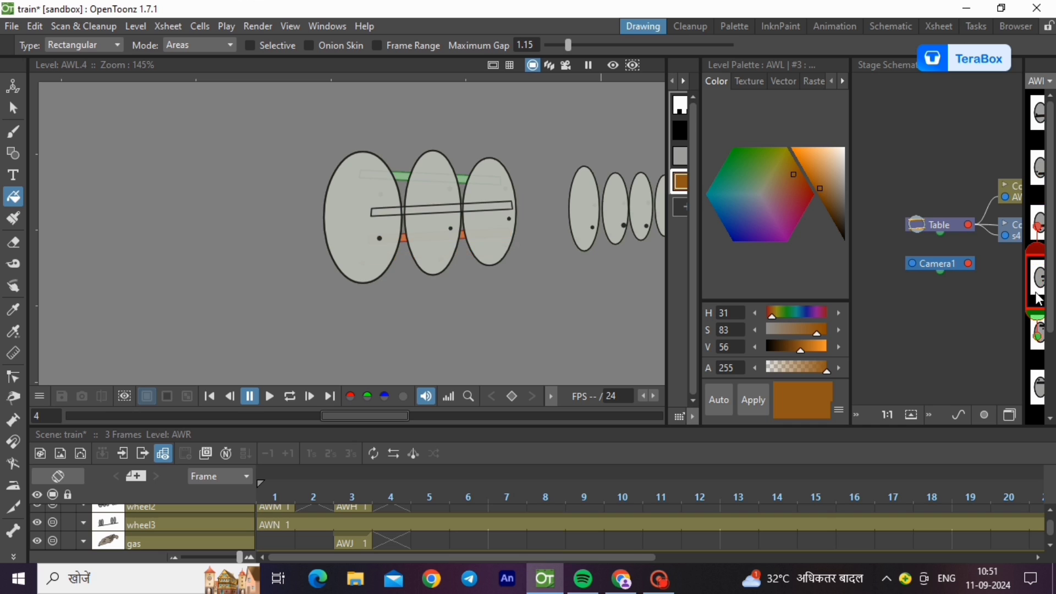
pyautogui.moveTo(355, 201); pyautogui.dragTo(528, 227)
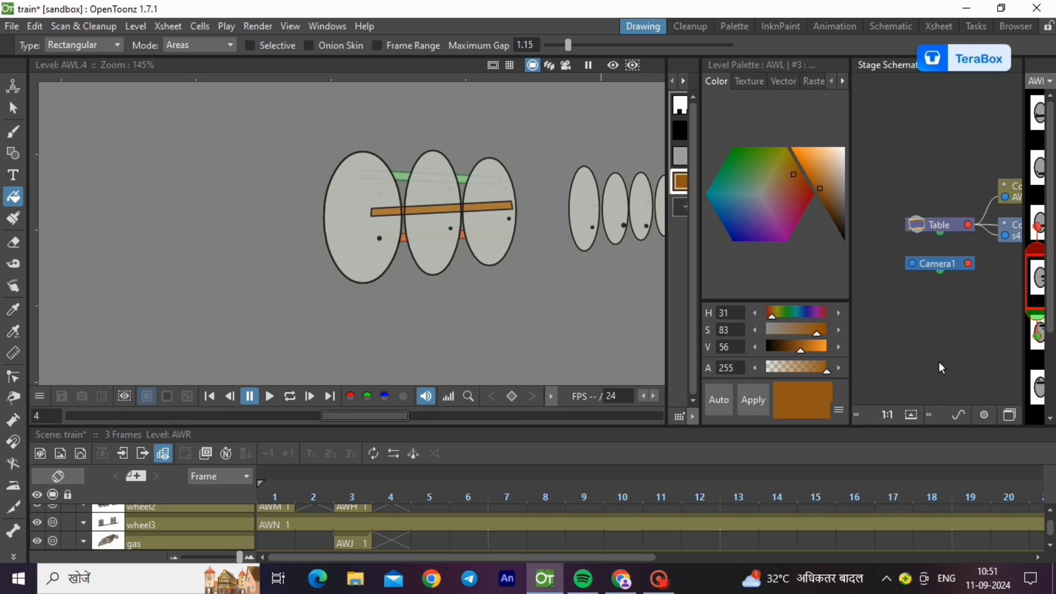
# Step: Fill the connecting rods in drawings 0005, 0006 and 0007 with the same brown
pyautogui.click(1044, 347)
pyautogui.moveTo(343, 155); pyautogui.dragTo(531, 201)
pyautogui.click(1038, 384)
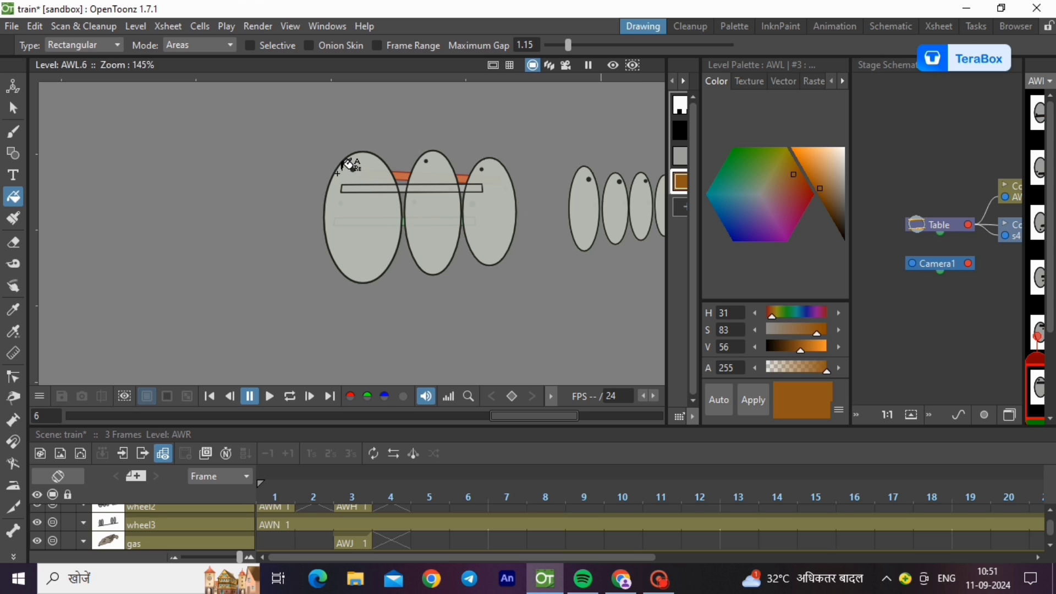
pyautogui.moveTo(333, 171); pyautogui.dragTo(525, 216)
pyautogui.scroll(-2, 1044, 346)
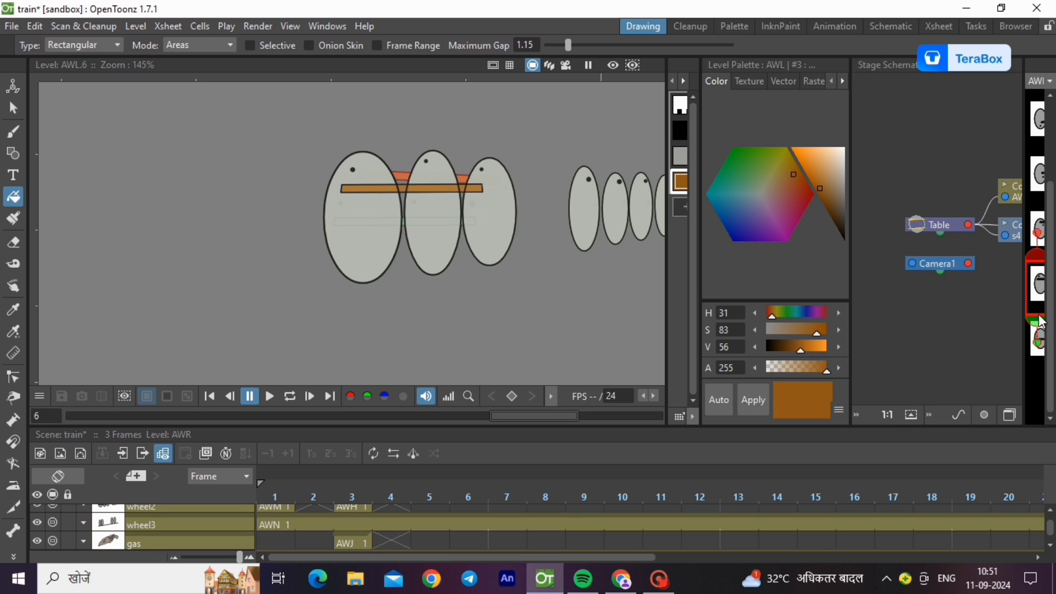
pyautogui.click(1046, 351)
pyautogui.moveTo(333, 199); pyautogui.dragTo(506, 231)
# Step: Play the AWL drawings in a loop to check the filled rod, and return to drawing 0001 in the Animation workspace
pyautogui.click(286, 400)
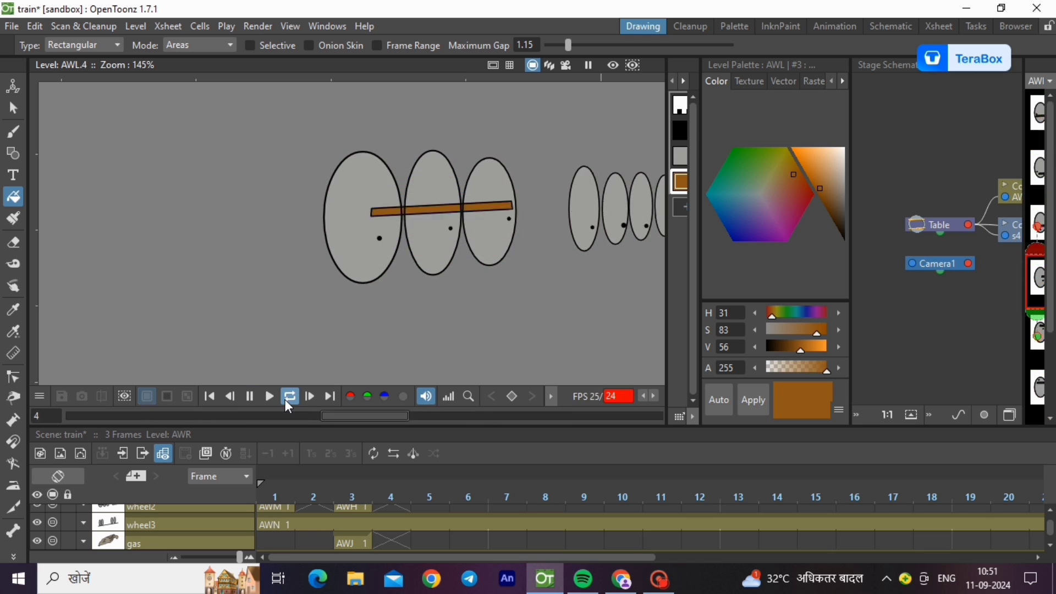
pyautogui.click(833, 26)
pyautogui.scroll(-4, 379, 324)
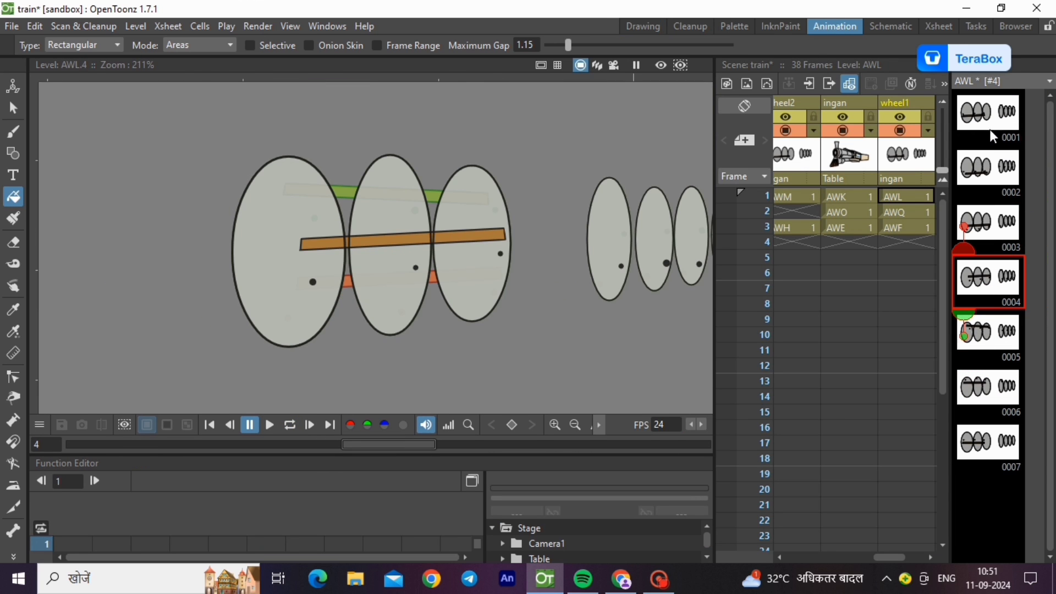
pyautogui.click(989, 126)
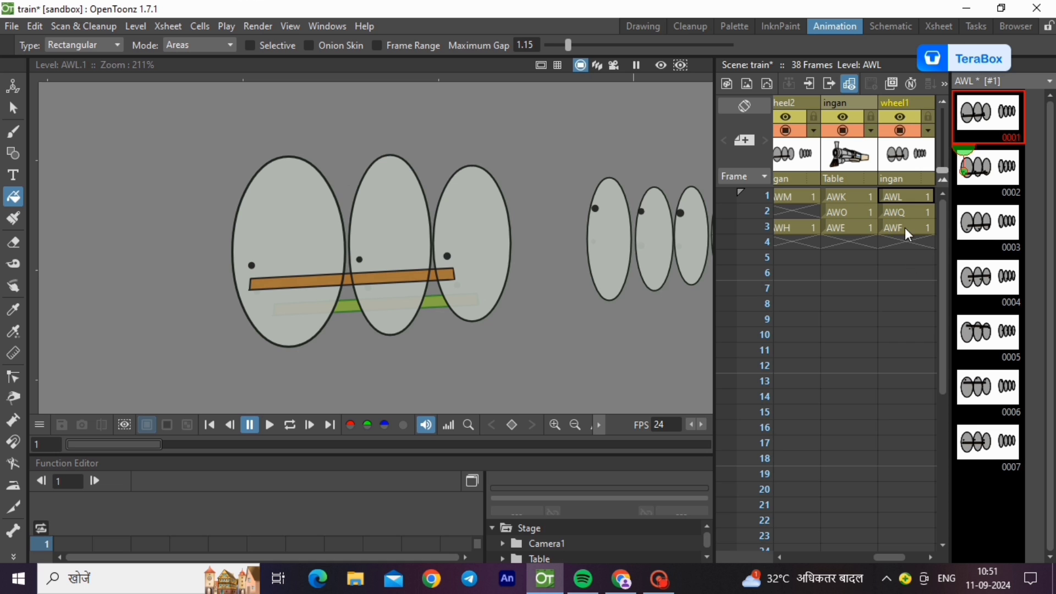
# Step: Show the whole train scene at frame 1 and examine the first cells of the wheel1, ingan, wheel2 and wheel3 columns
pyautogui.click(910, 196)
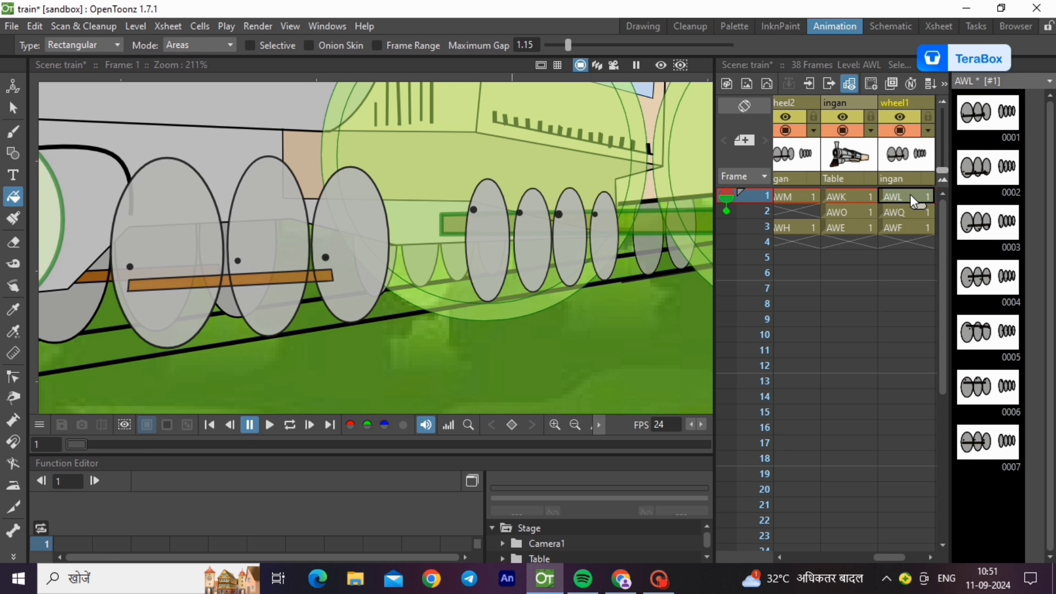
pyautogui.scroll(-5, 532, 271)
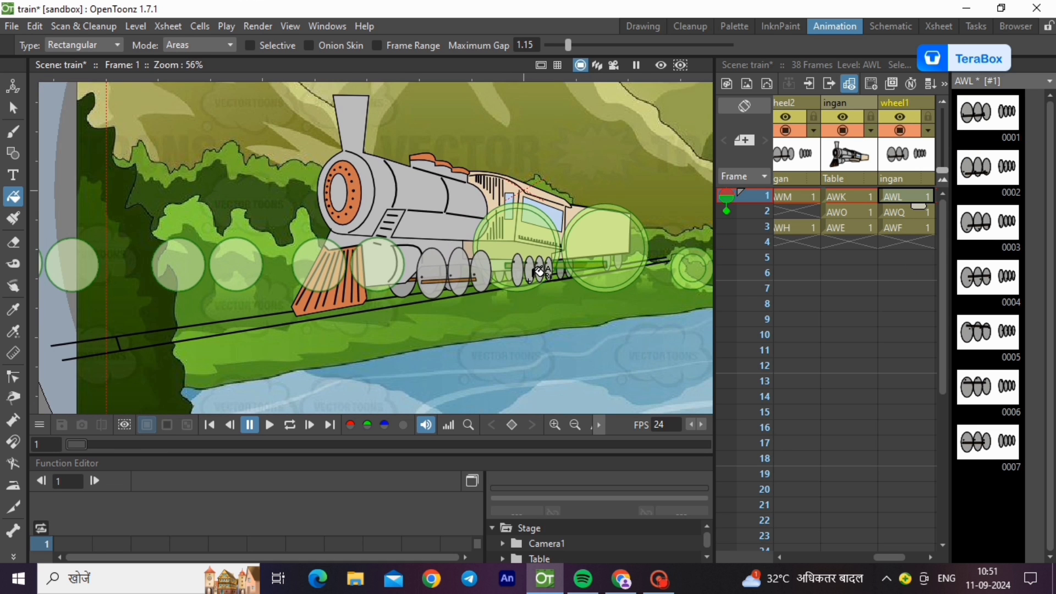
pyautogui.scroll(-3, 539, 271)
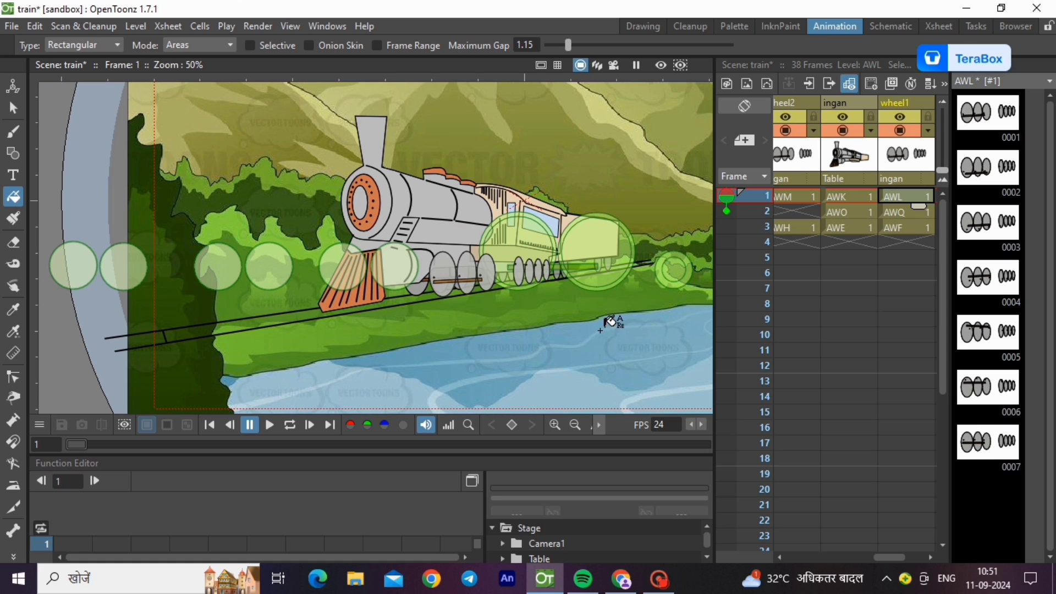
pyautogui.click(852, 194)
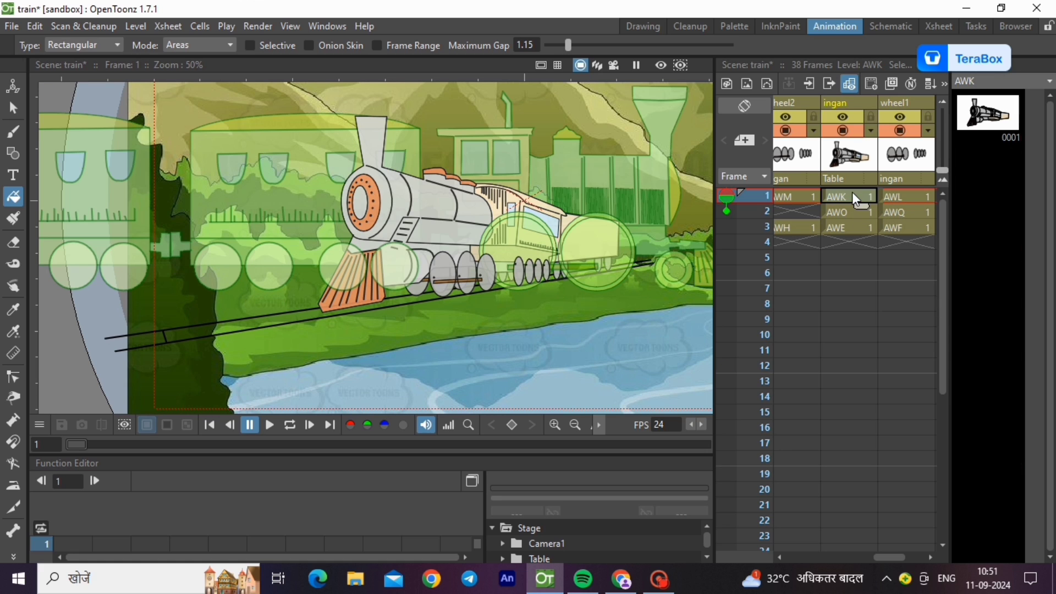
pyautogui.click(810, 196)
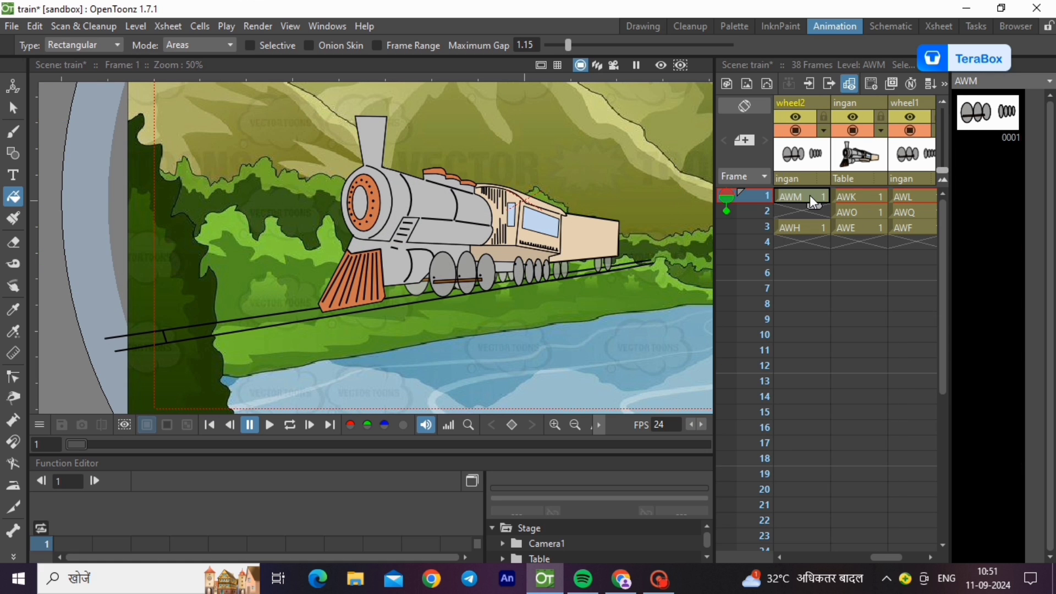
pyautogui.click(865, 199)
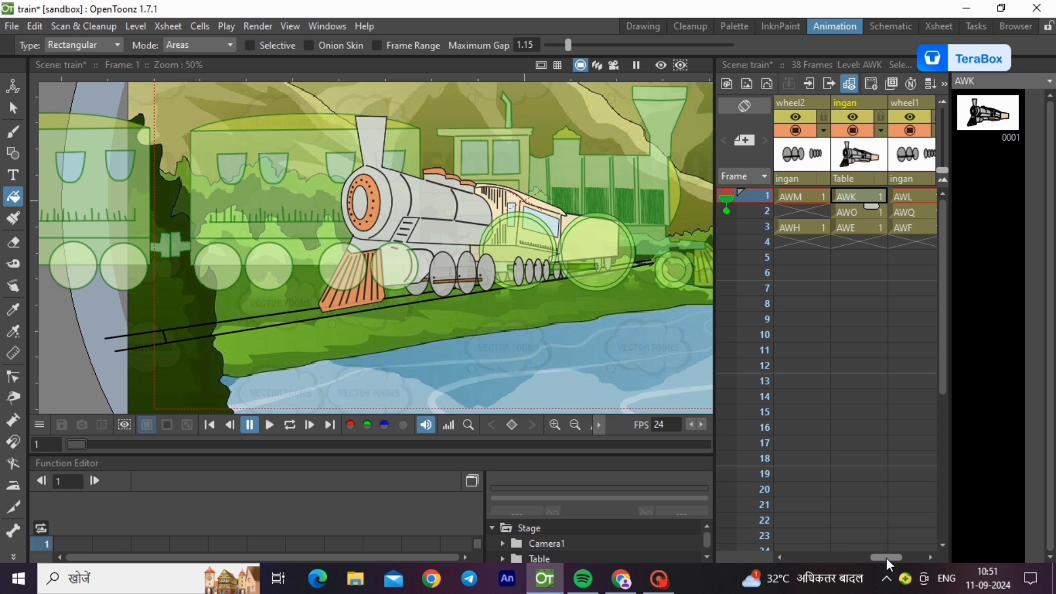
pyautogui.moveTo(886, 557); pyautogui.dragTo(822, 562)
pyautogui.moveTo(825, 567); pyautogui.dragTo(853, 530)
pyautogui.click(827, 198)
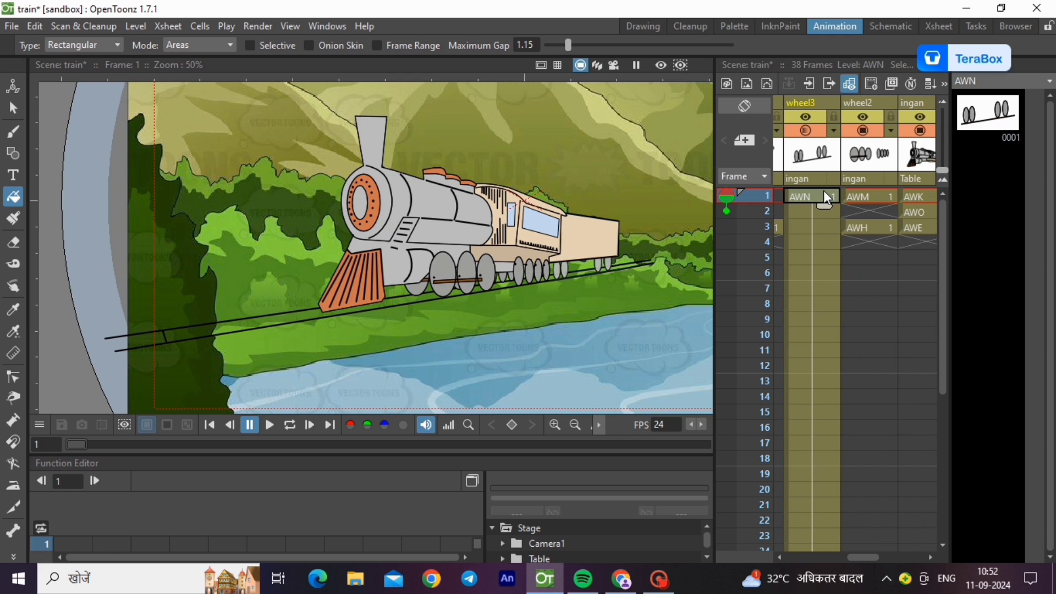
# Step: Examine the first cells of the wheel2, ingan and wheel1 columns, and compare AWL drawings 0001 and 0002
pyautogui.click(869, 196)
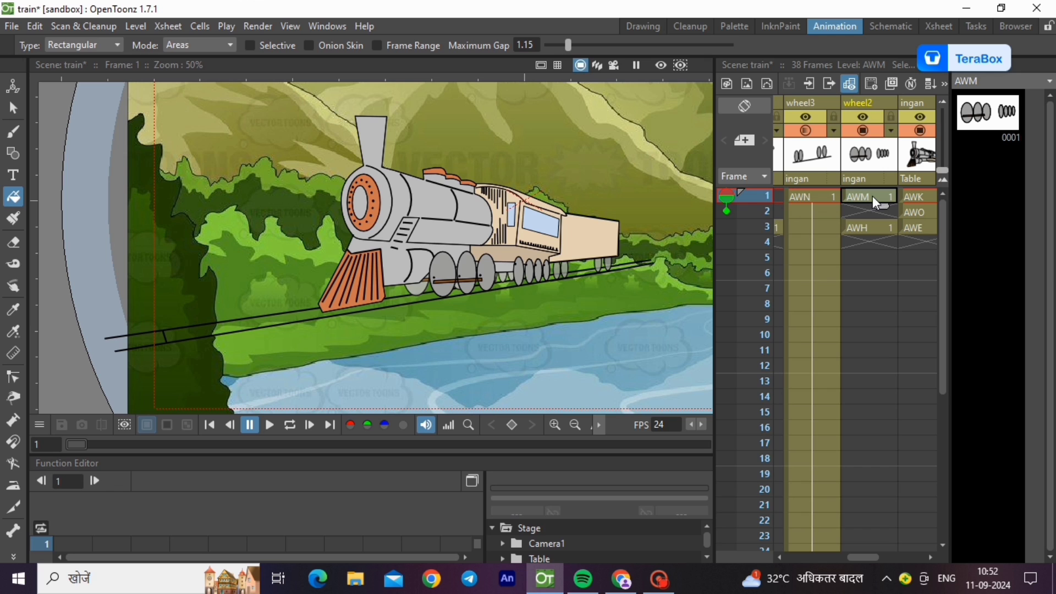
pyautogui.click(916, 196)
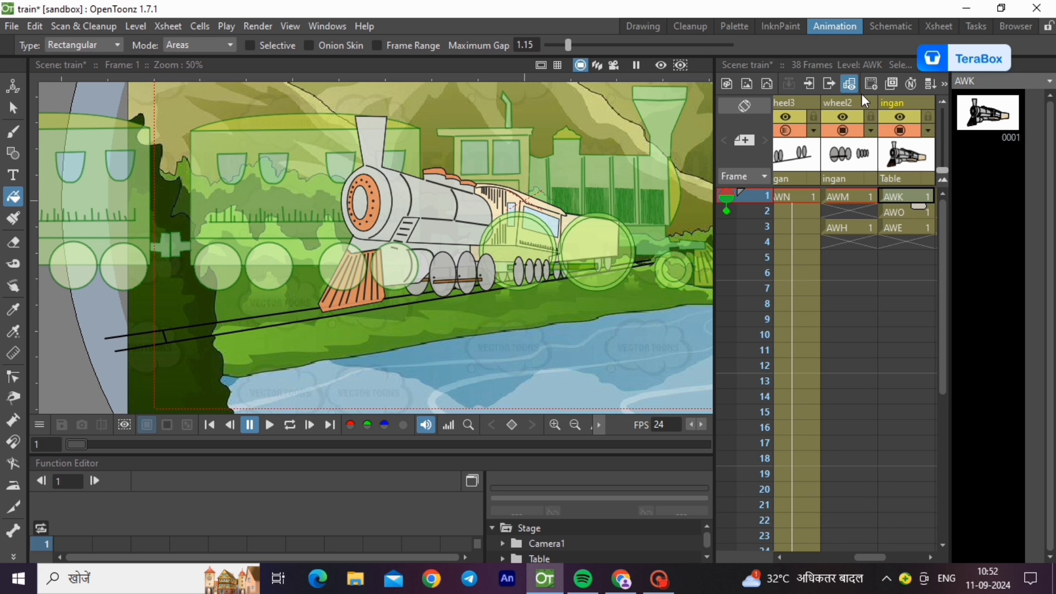
pyautogui.click(930, 557)
pyautogui.click(886, 180)
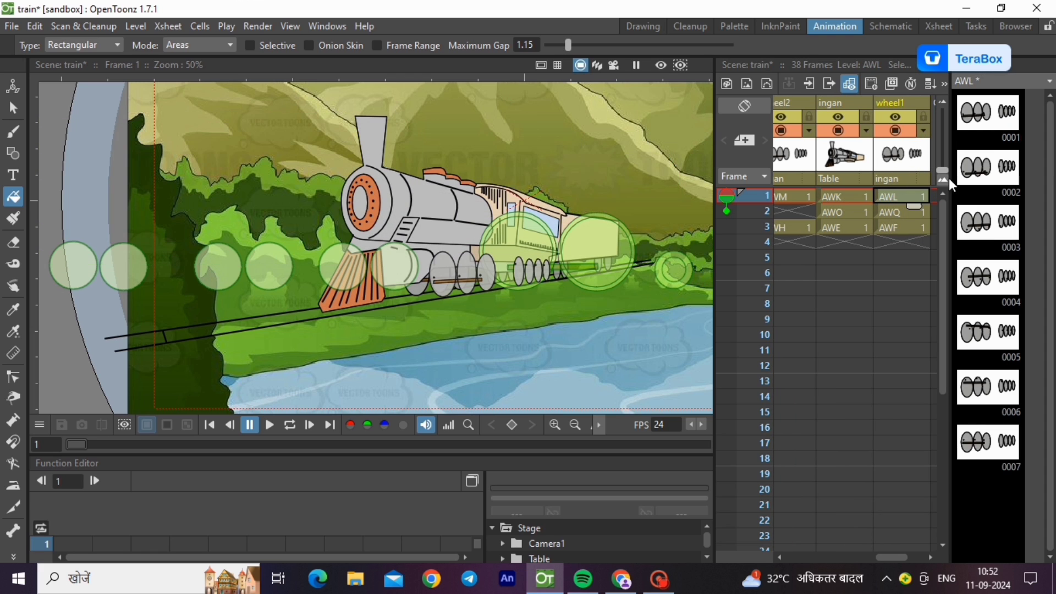
pyautogui.click(987, 124)
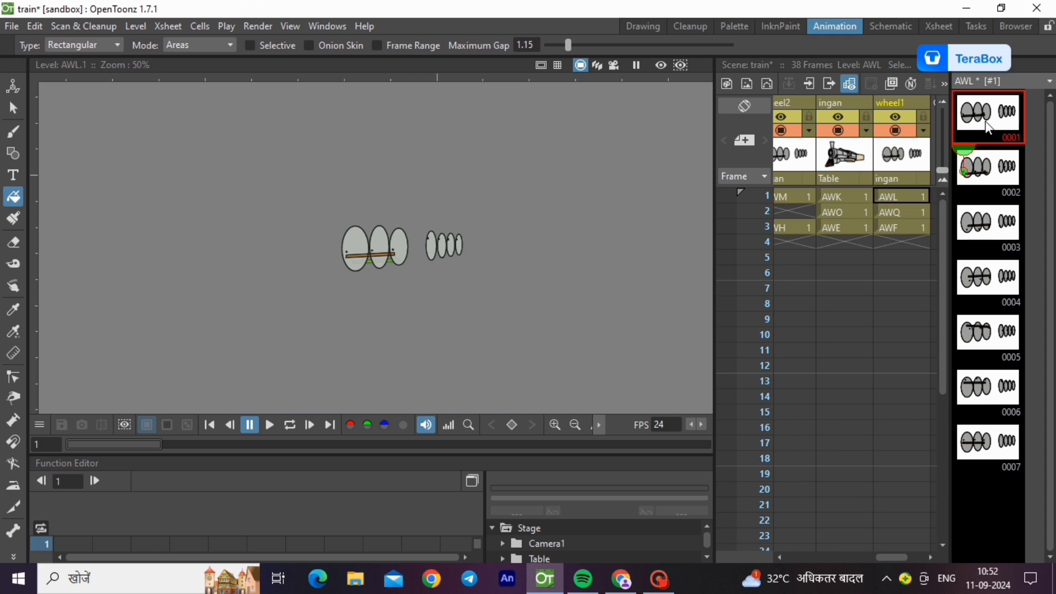
pyautogui.click(967, 168)
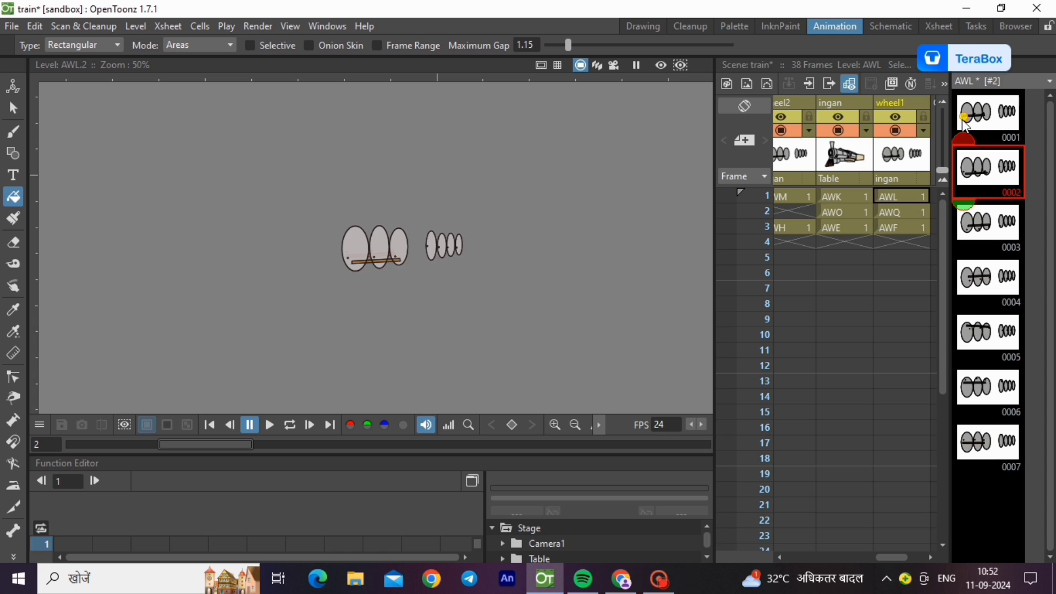
pyautogui.click(962, 121)
pyautogui.click(909, 196)
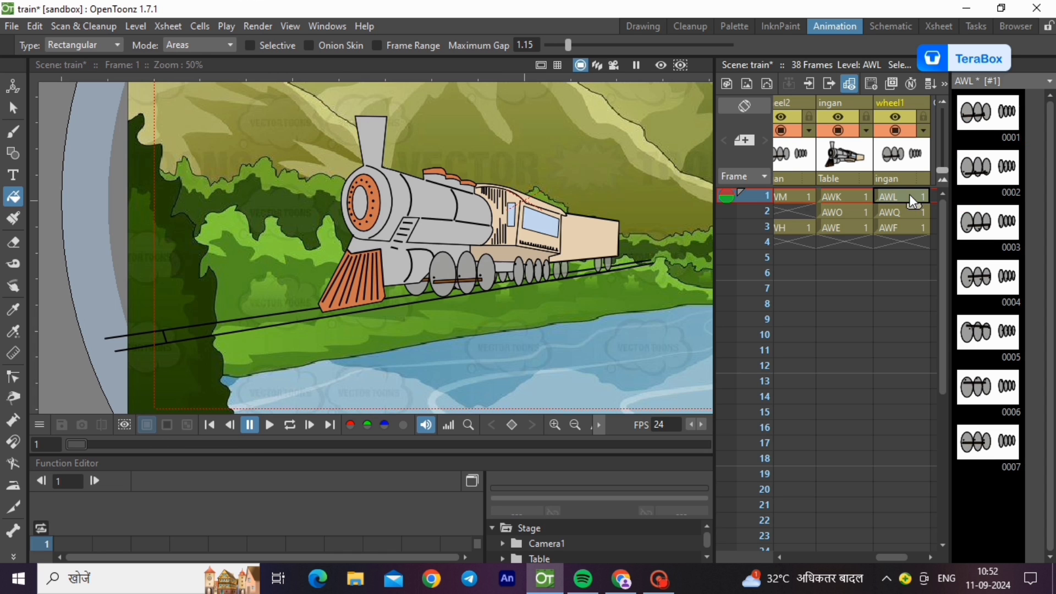
pyautogui.click(896, 211)
pyautogui.click(906, 196)
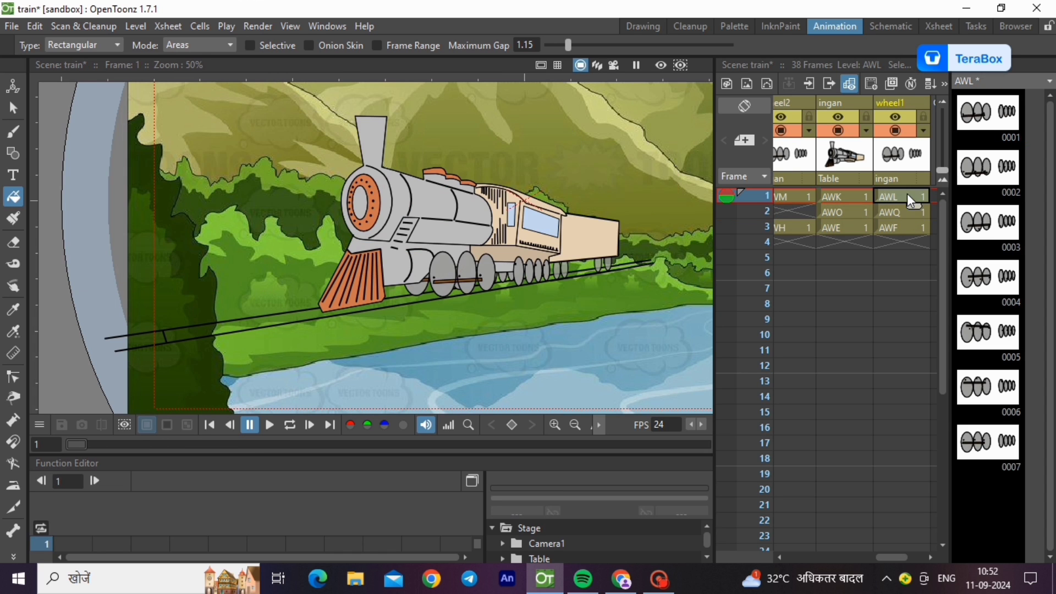
# Step: Copy AWL drawing 0002 and insert it at frame 2 of the wheel1 column
pyautogui.click(986, 126)
pyautogui.click(982, 172)
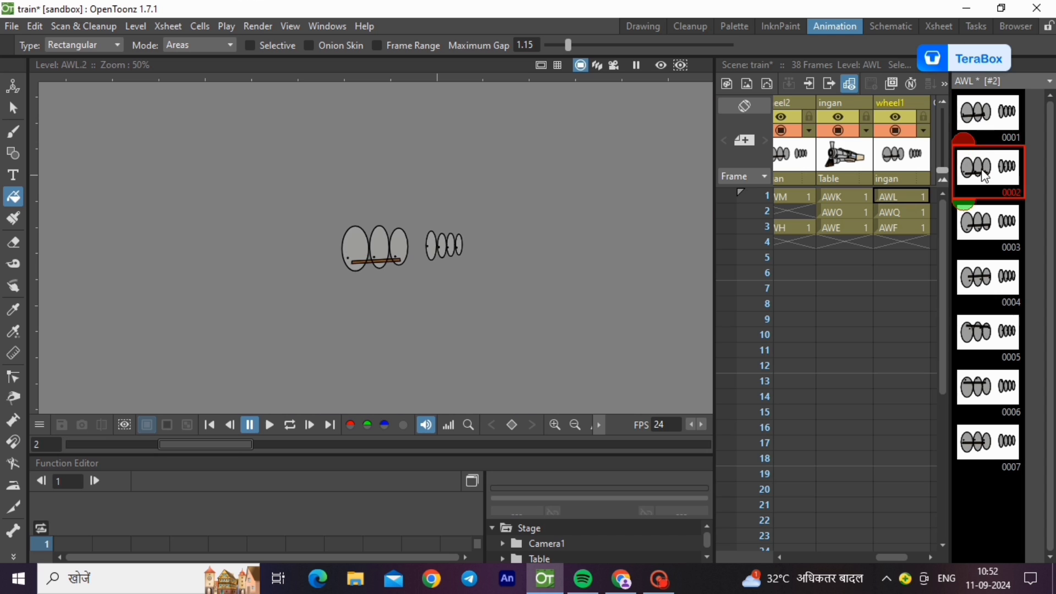
pyautogui.rightClick(988, 180)
pyautogui.click(963, 68)
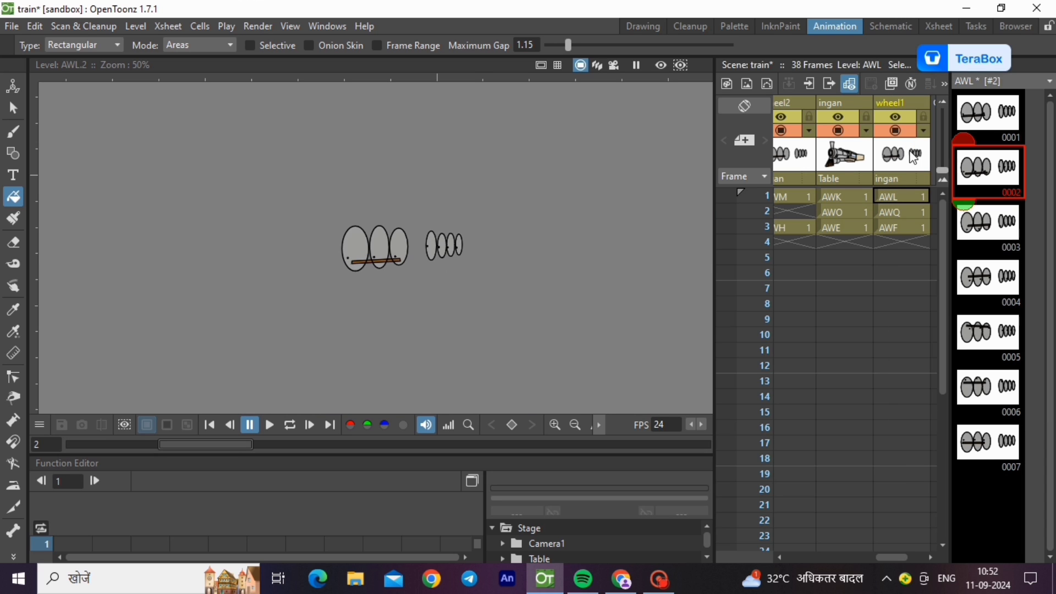
pyautogui.click(907, 214)
pyautogui.hotkey('ctrl', 'v')
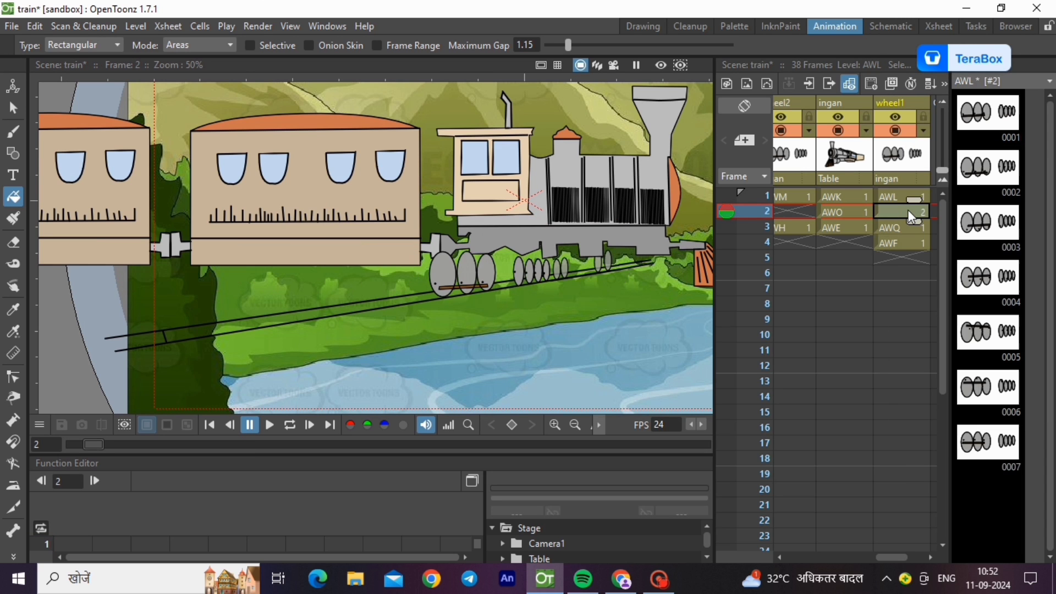
# Step: Insert AWL drawings 0003 and 0004 at frames 3 and 4 of the wheel1 column
pyautogui.rightClick(1005, 228)
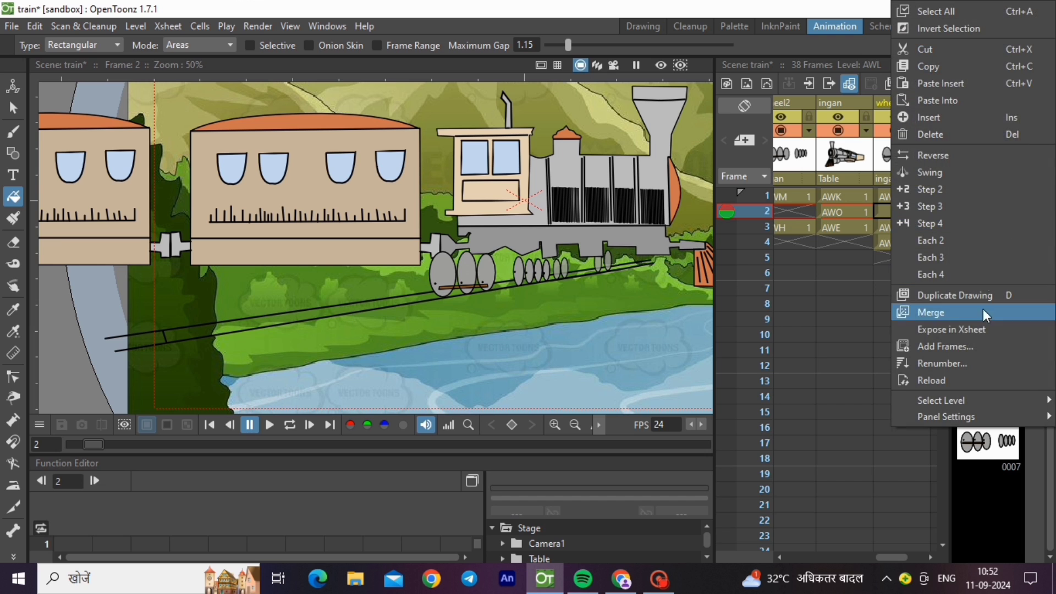
pyautogui.click(969, 71)
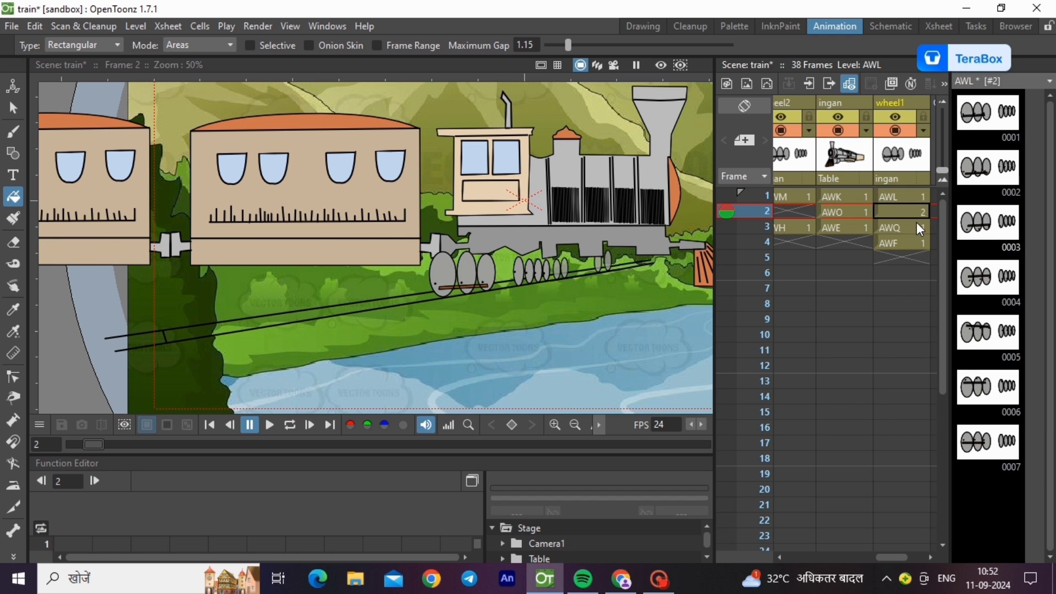
pyautogui.click(916, 222)
pyautogui.hotkey('ctrl', 'v')
pyautogui.rightClick(986, 259)
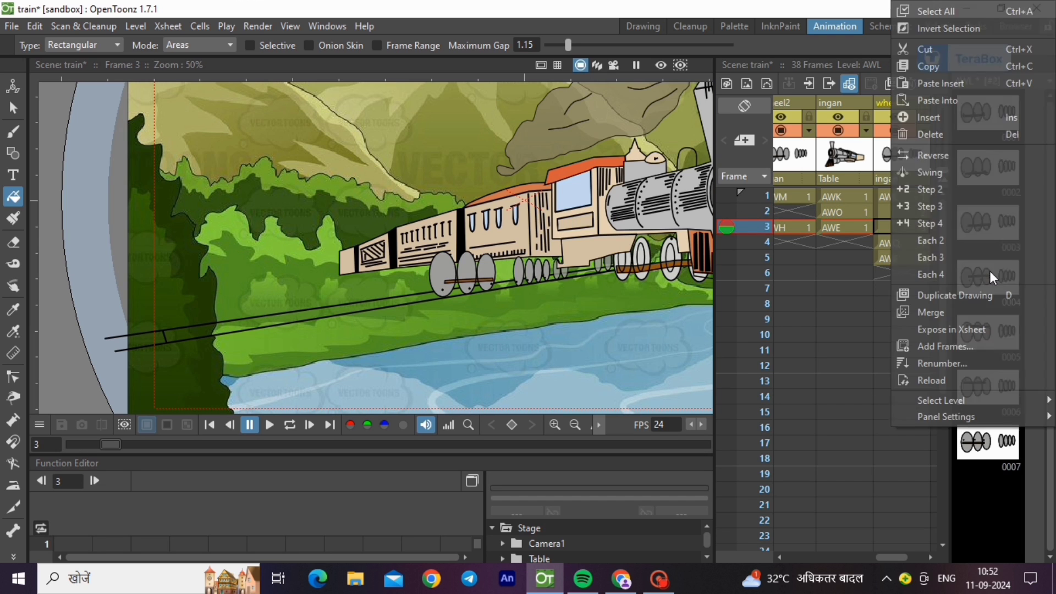
pyautogui.click(968, 68)
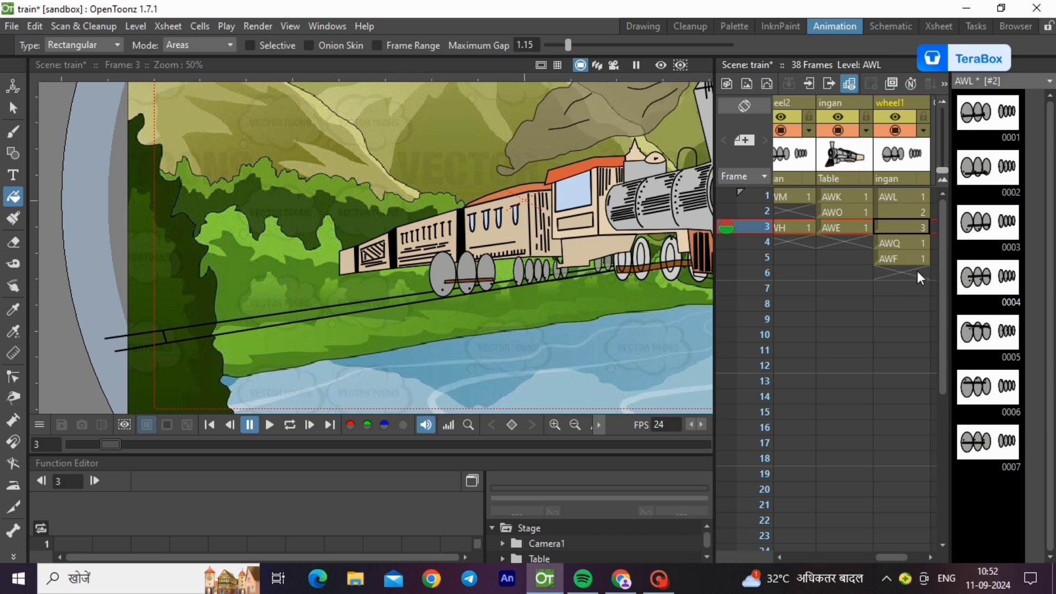
pyautogui.click(912, 244)
pyautogui.hotkey('ctrl', 'v')
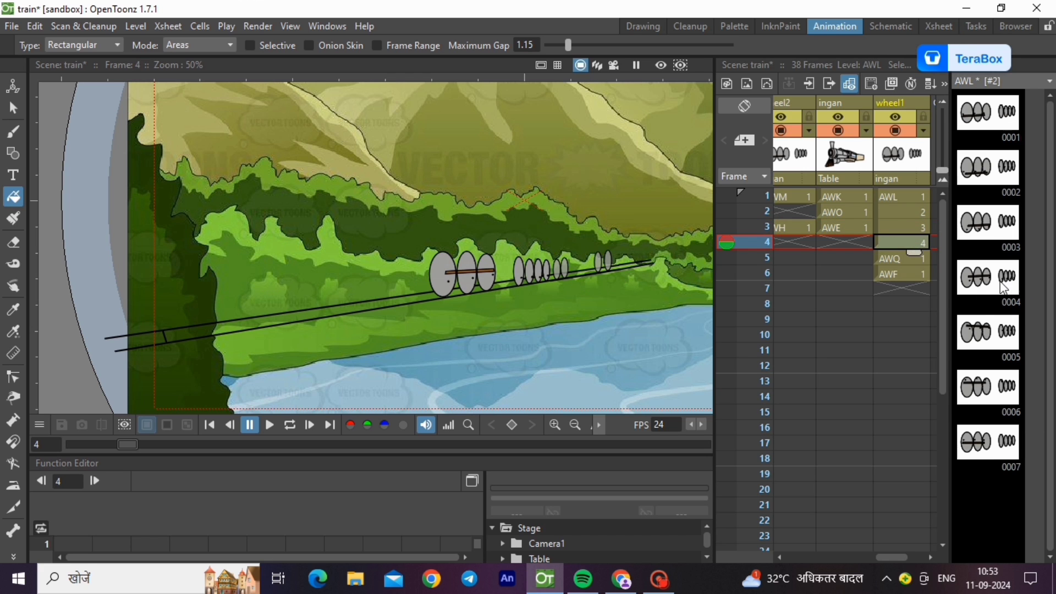
# Step: Insert AWL drawings 0005 and 0006 at frames 5 and 6 of the wheel1 column
pyautogui.rightClick(986, 343)
pyautogui.click(958, 81)
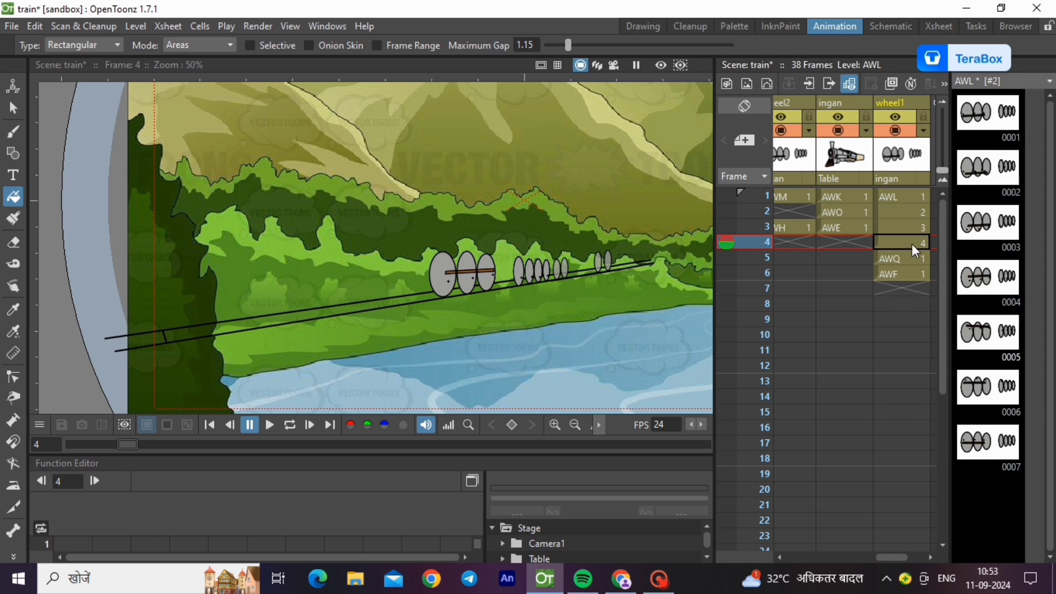
pyautogui.click(902, 259)
pyautogui.press('Insert')
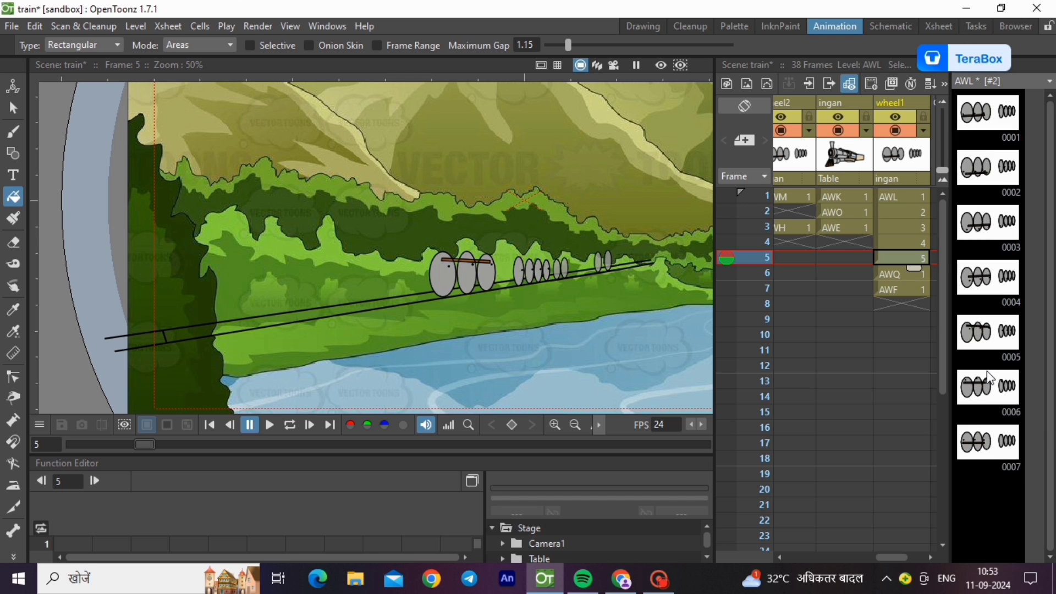
pyautogui.rightClick(988, 385)
pyautogui.click(960, 100)
pyautogui.click(899, 274)
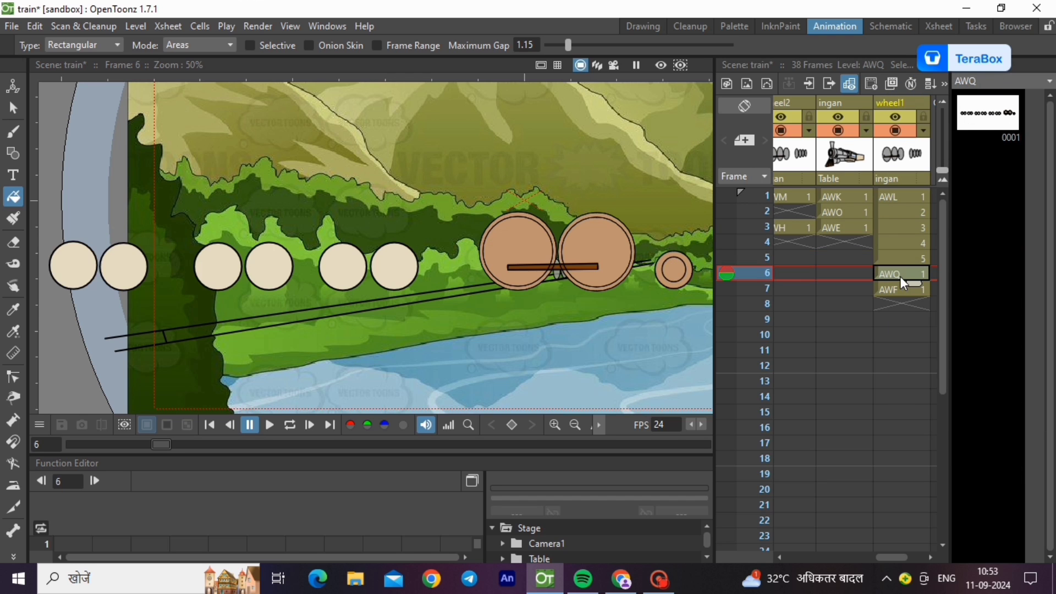
pyautogui.press('Insert')
# Step: Insert AWL drawing 0007 at frame 7 of the wheel1 column
pyautogui.rightClick(986, 446)
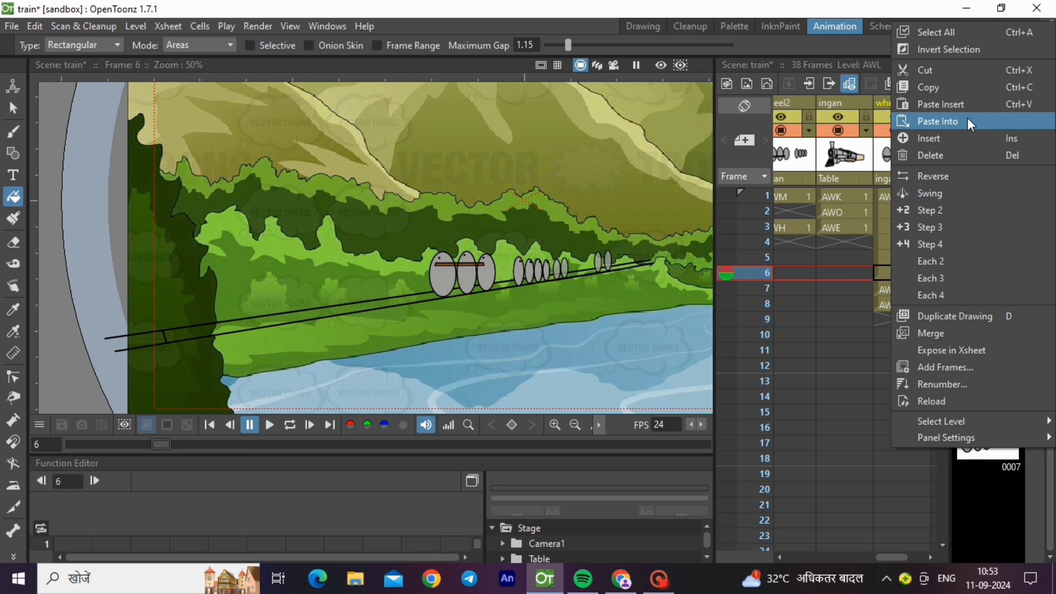
pyautogui.click(961, 84)
pyautogui.click(910, 289)
pyautogui.rightClick(910, 289)
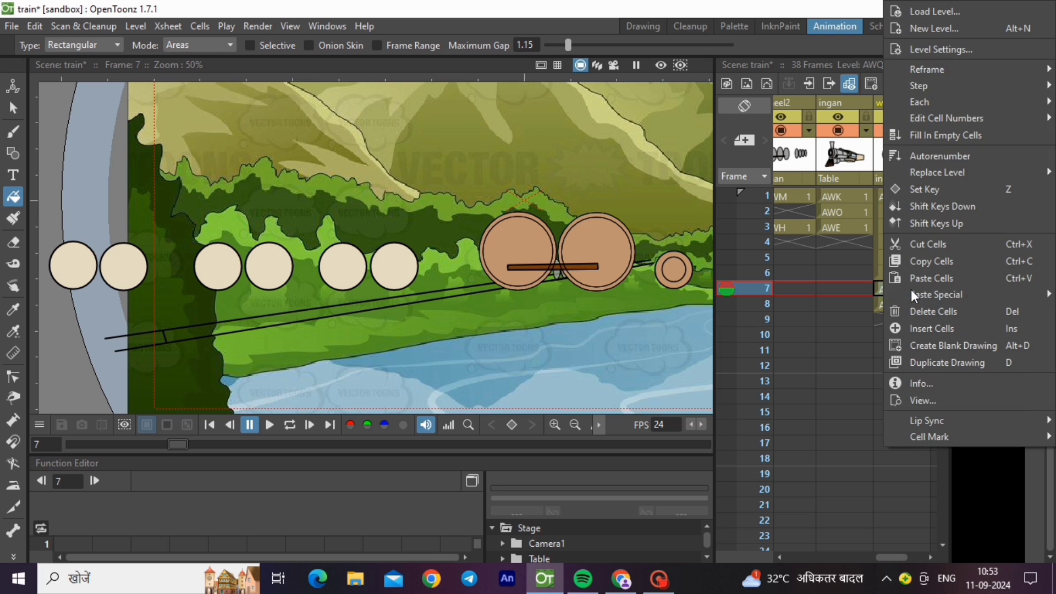
pyautogui.click(876, 288)
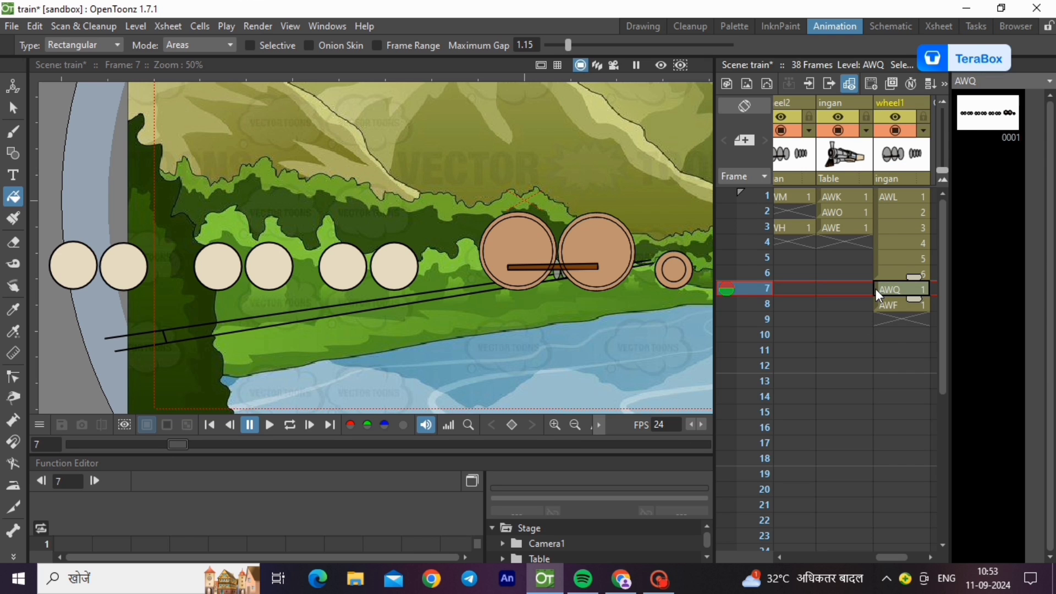
pyautogui.hotkey('ctrl', 'v')
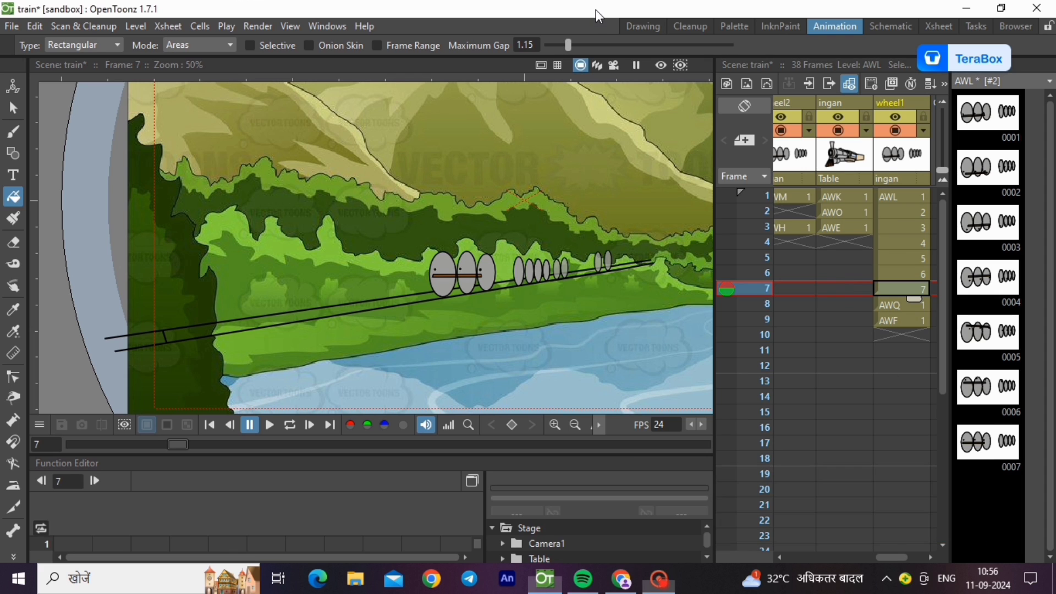
# Step: Extend the AWK engine drawing in the ingan column so it holds from frame 1 through frame 36
pyautogui.click(914, 200)
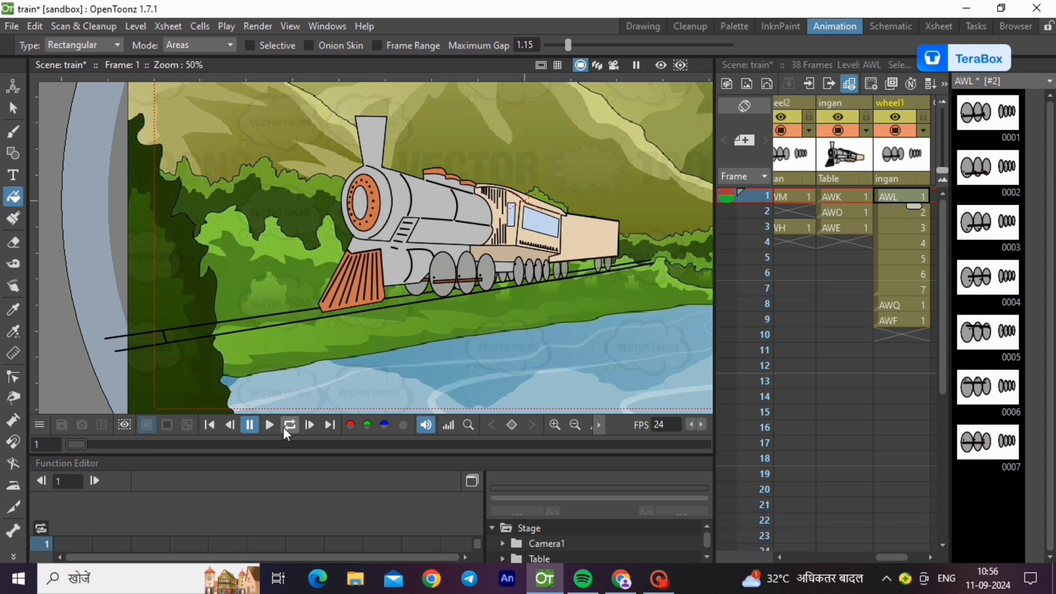
pyautogui.click(891, 212)
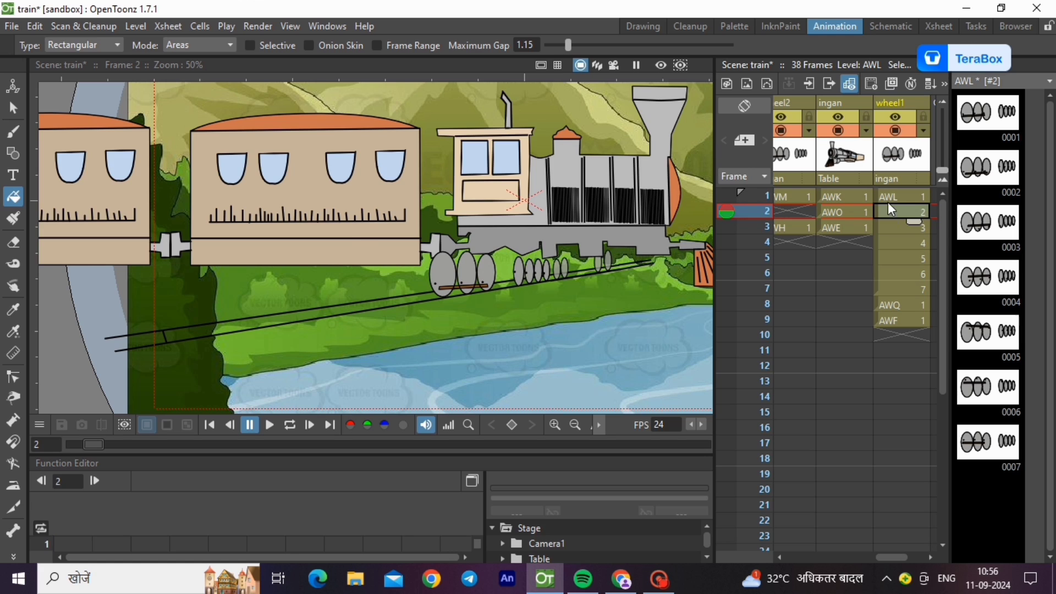
pyautogui.click(887, 200)
pyautogui.moveTo(854, 199); pyautogui.dragTo(861, 496)
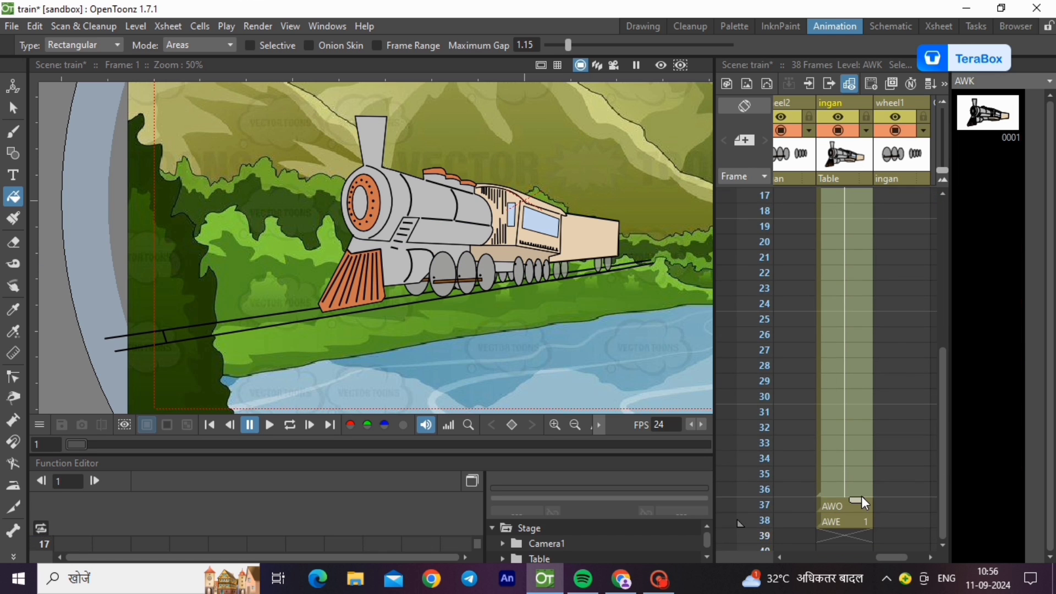
pyautogui.scroll(3, 861, 496)
# Step: Go through wheel1 frames 1 to 6 to check the wheel cycle against the engine
pyautogui.click(912, 197)
pyautogui.click(906, 212)
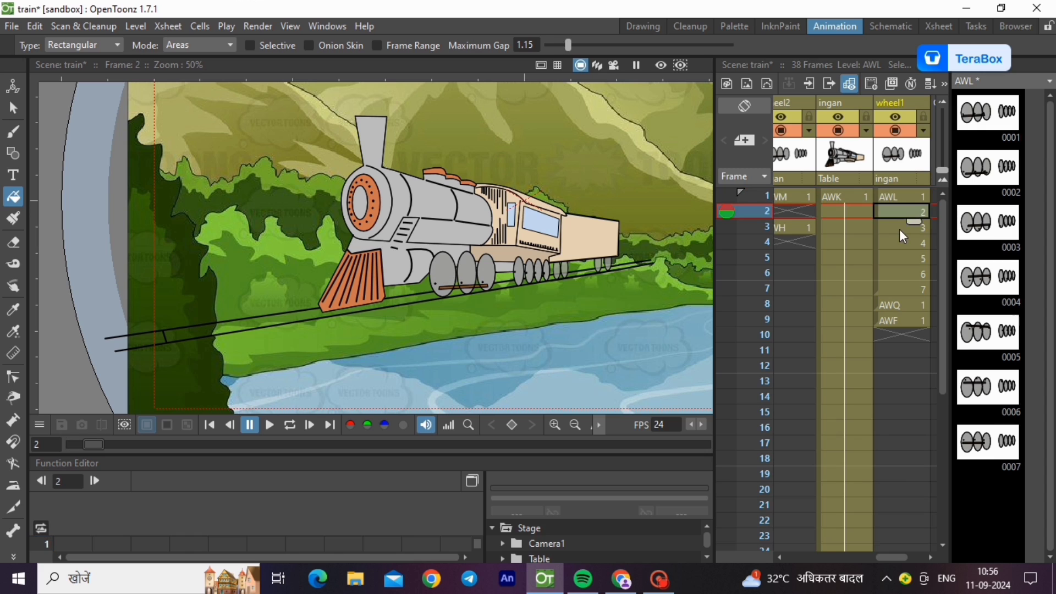
pyautogui.click(899, 227)
pyautogui.doubleClick(900, 243)
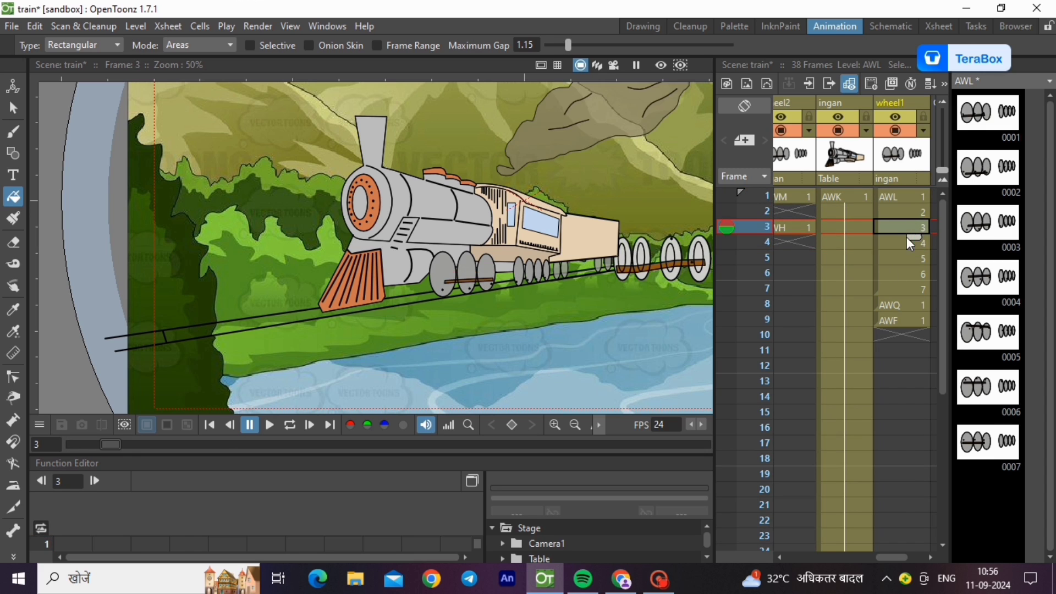
pyautogui.click(895, 258)
pyautogui.click(894, 275)
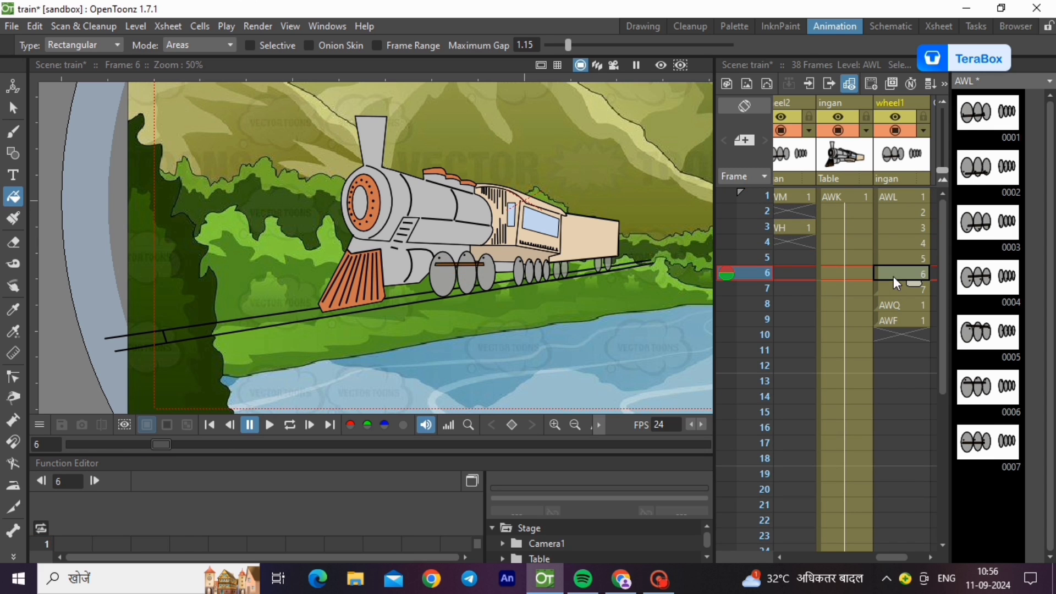
# Step: Look over the wheel2 and wheel1 cells and copy AWL drawing 0002
pyautogui.click(841, 194)
pyautogui.click(797, 195)
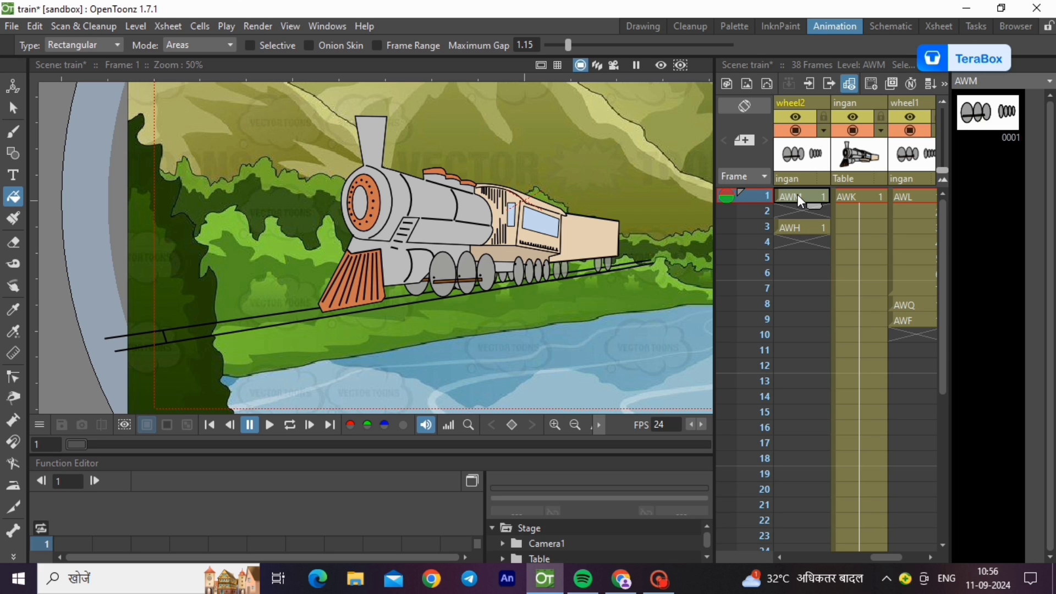
pyautogui.click(931, 557)
pyautogui.click(932, 557)
pyautogui.click(887, 210)
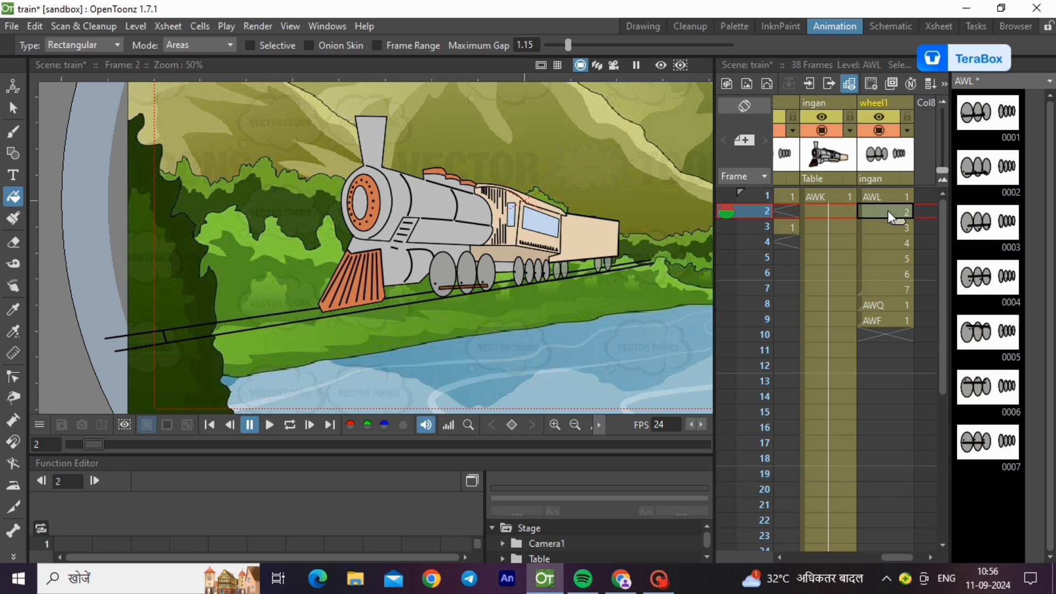
pyautogui.click(966, 182)
pyautogui.rightClick(964, 179)
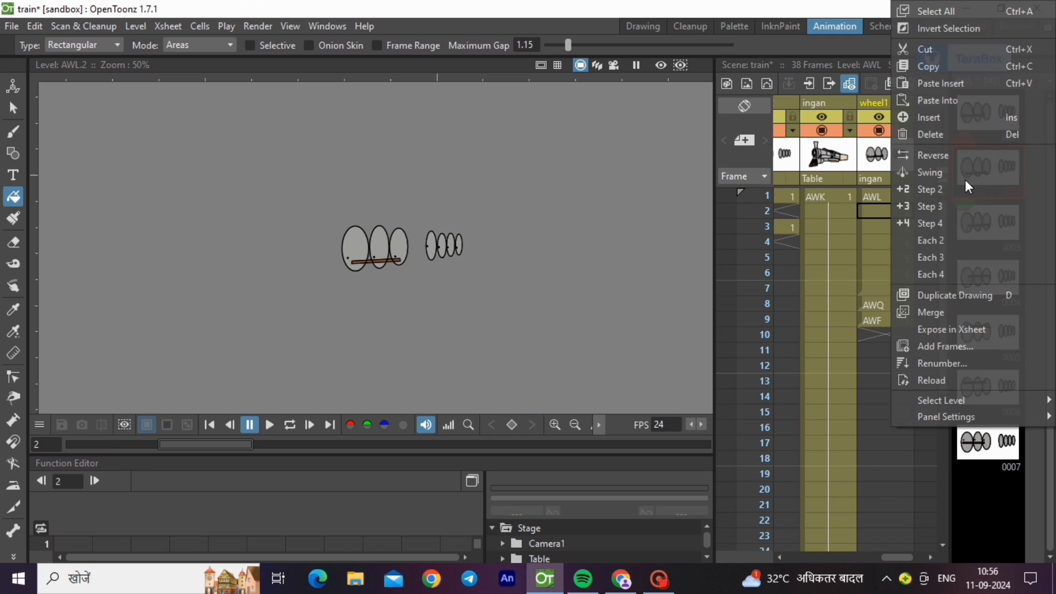
pyautogui.click(944, 67)
# Step: Add blank frames 2 to 7 to the AWM level of the wheel2 column
pyautogui.click(790, 190)
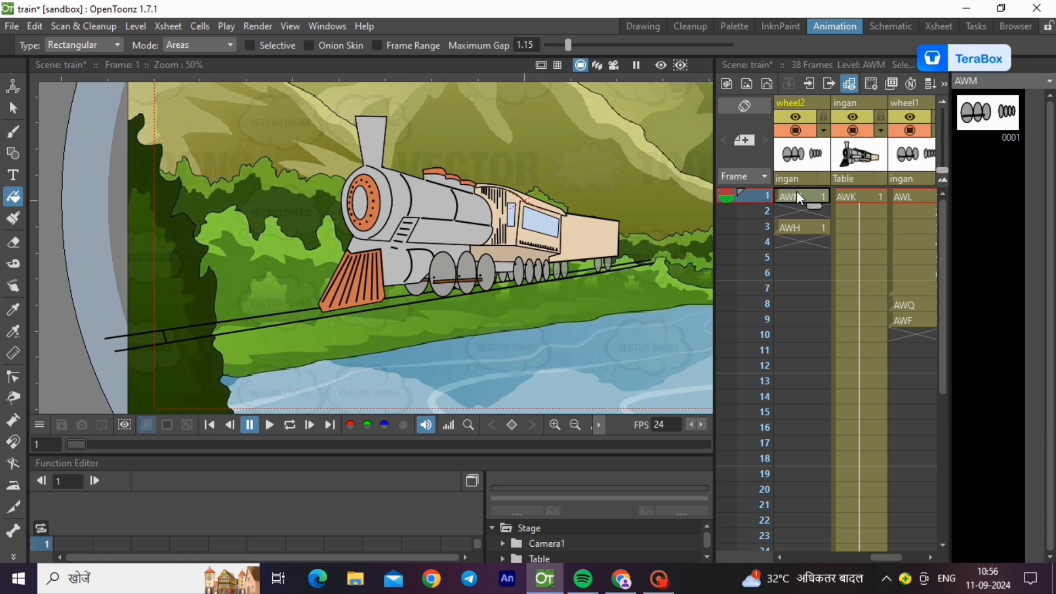
pyautogui.rightClick(1001, 111)
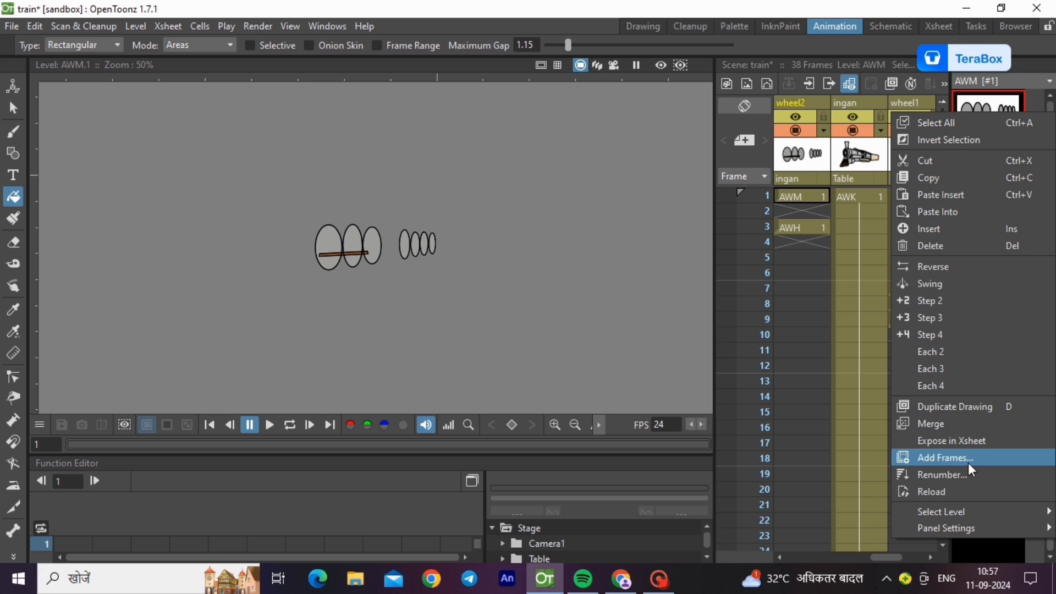
pyautogui.click(926, 458)
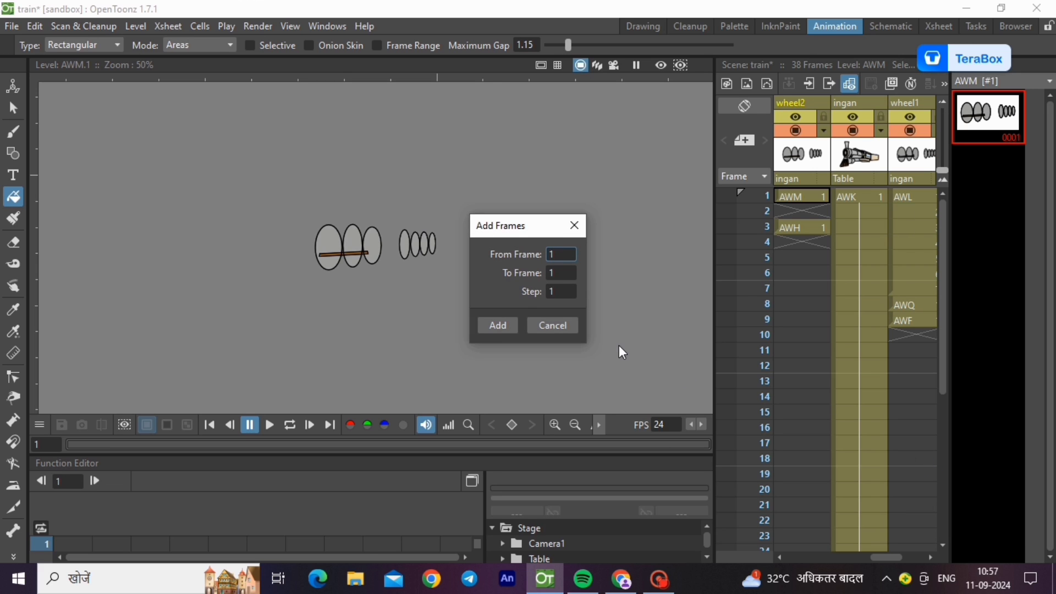
pyautogui.press('BackSpace')
pyautogui.write('2')
pyautogui.click(562, 273)
pyautogui.write('4')
pyautogui.press('Return')
pyautogui.click(505, 326)
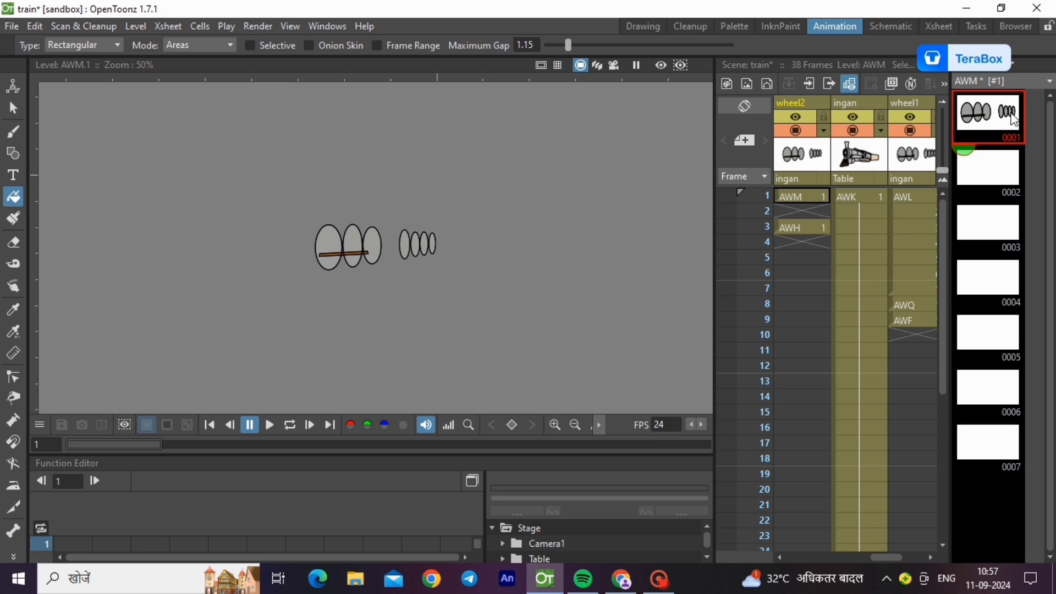
# Step: Paste the copied AWL drawing 0002 into frame 2 of the AWM level, replacing the palette with the copied one
pyautogui.click(988, 160)
pyautogui.rightClick(989, 169)
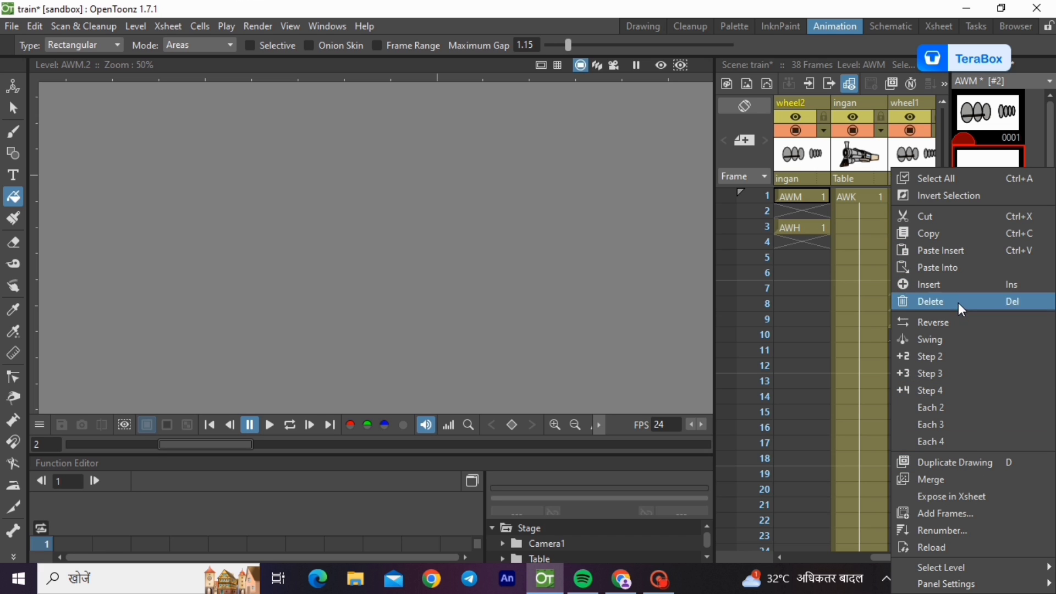
pyautogui.click(980, 158)
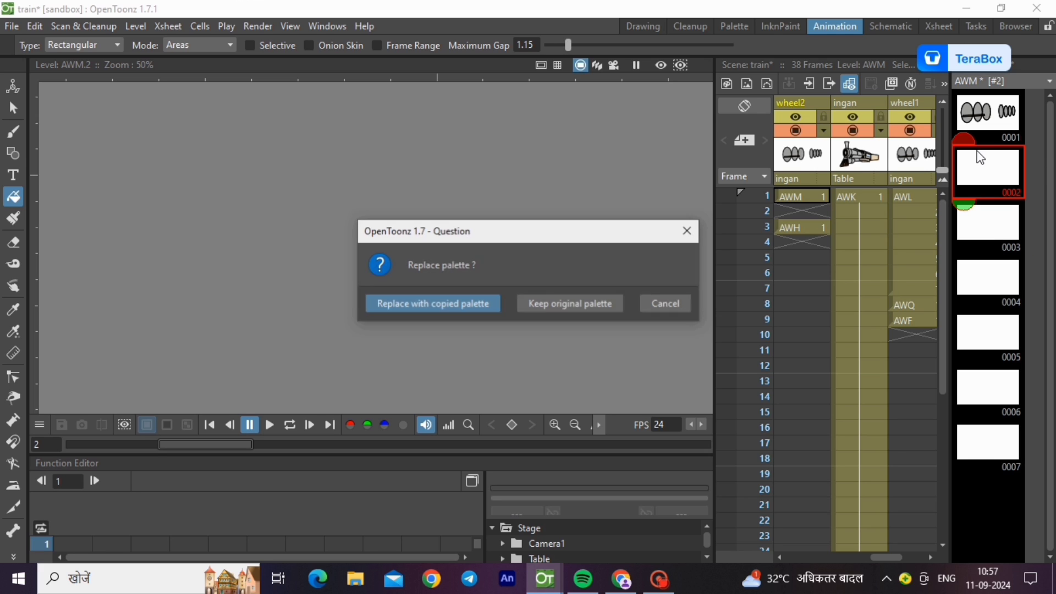
pyautogui.click(473, 312)
pyautogui.click(992, 114)
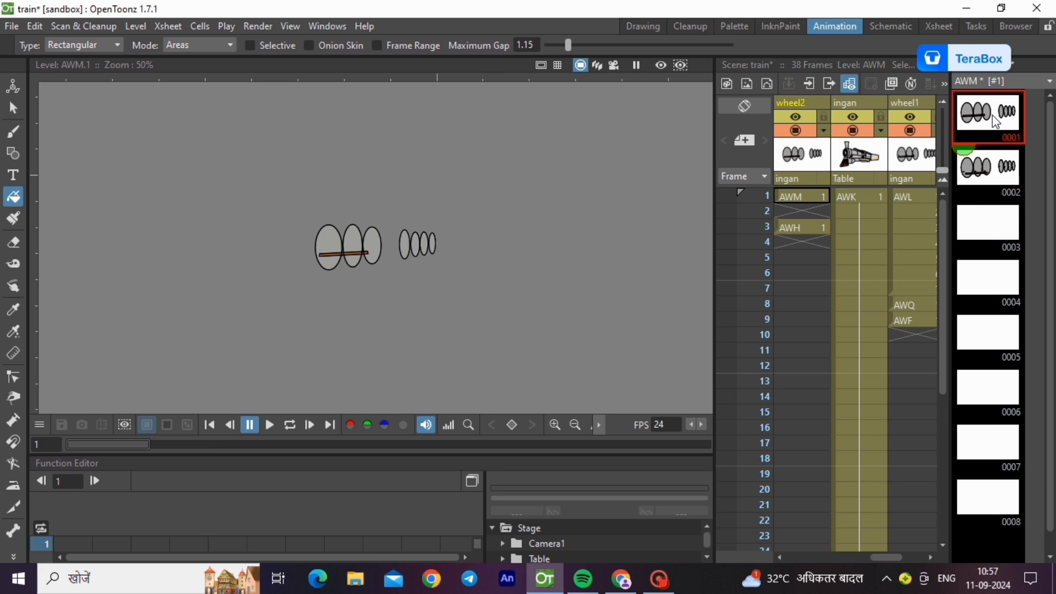
pyautogui.click(998, 156)
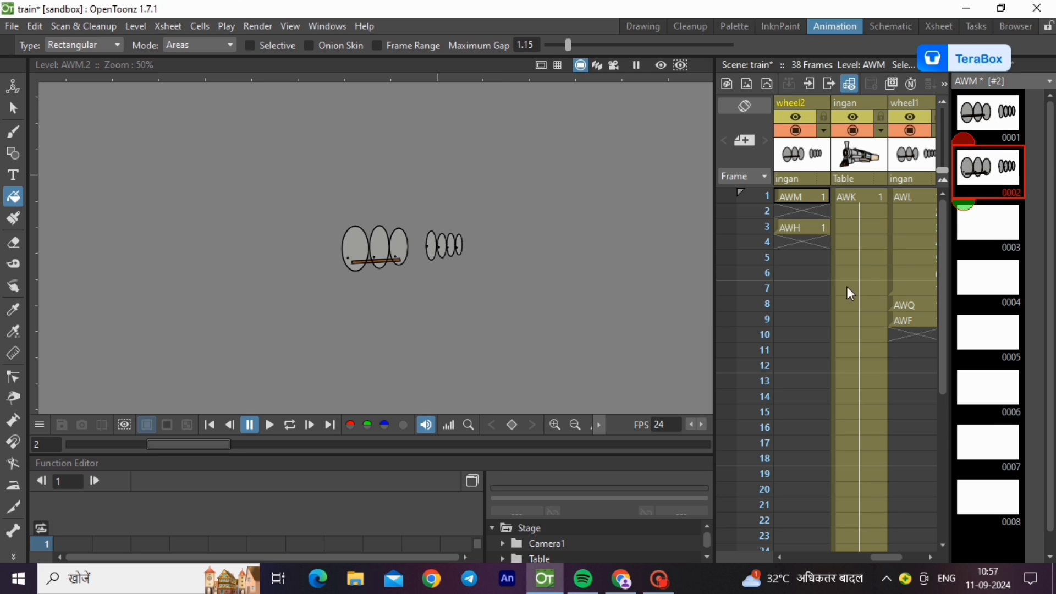
# Step: Turn on onion skin for AWM frame 1 and move all the wheels in frame 2 onto the frame 1 wheels
pyautogui.doubleClick(956, 144)
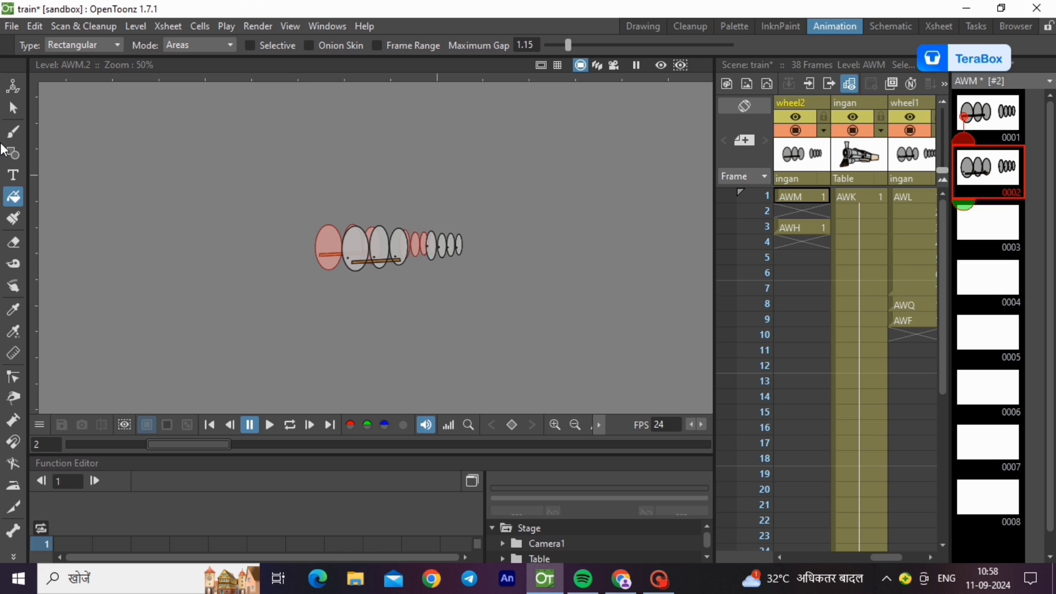
pyautogui.click(12, 108)
pyautogui.moveTo(298, 192); pyautogui.dragTo(555, 285)
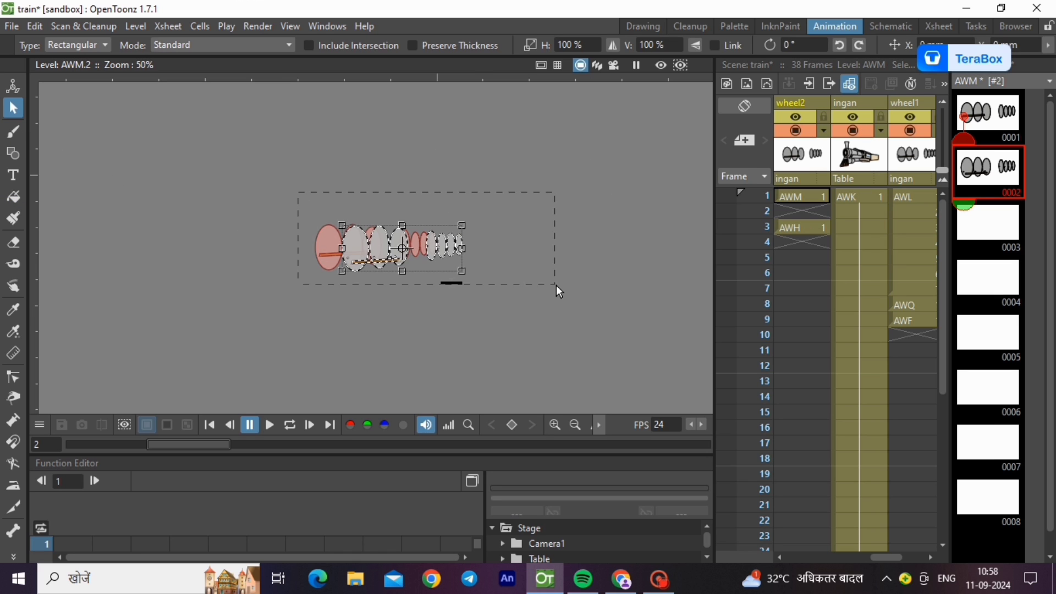
pyautogui.scroll(4, 309, 237)
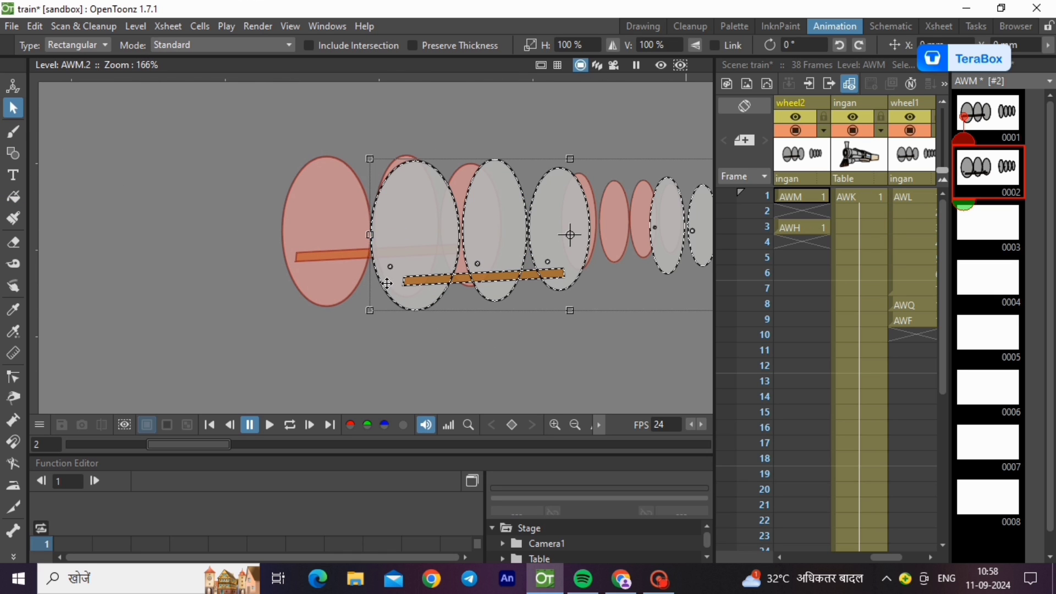
pyautogui.moveTo(387, 283); pyautogui.dragTo(298, 281)
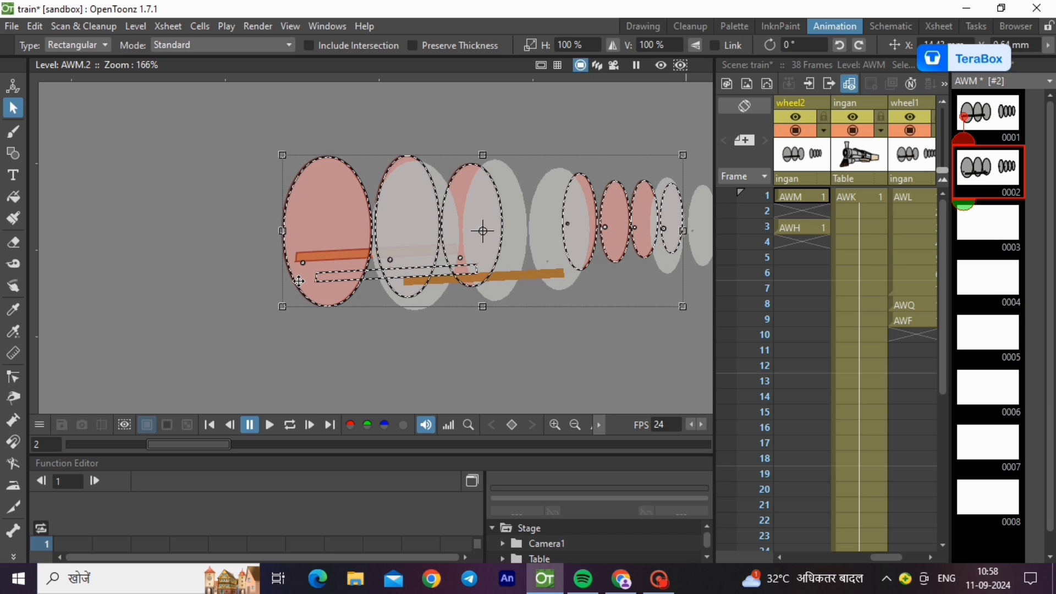
pyautogui.click(985, 222)
pyautogui.click(983, 185)
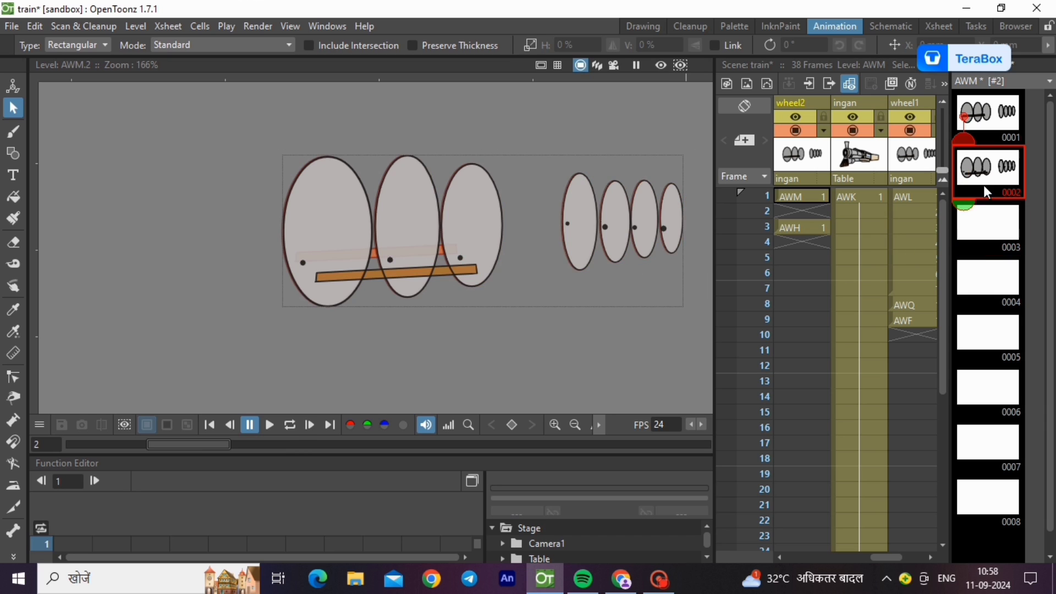
# Step: Copy AWL drawing 0003 into frame 3 of the AWM level, replacing the palette with the copied one
pyautogui.click(905, 223)
pyautogui.rightClick(988, 224)
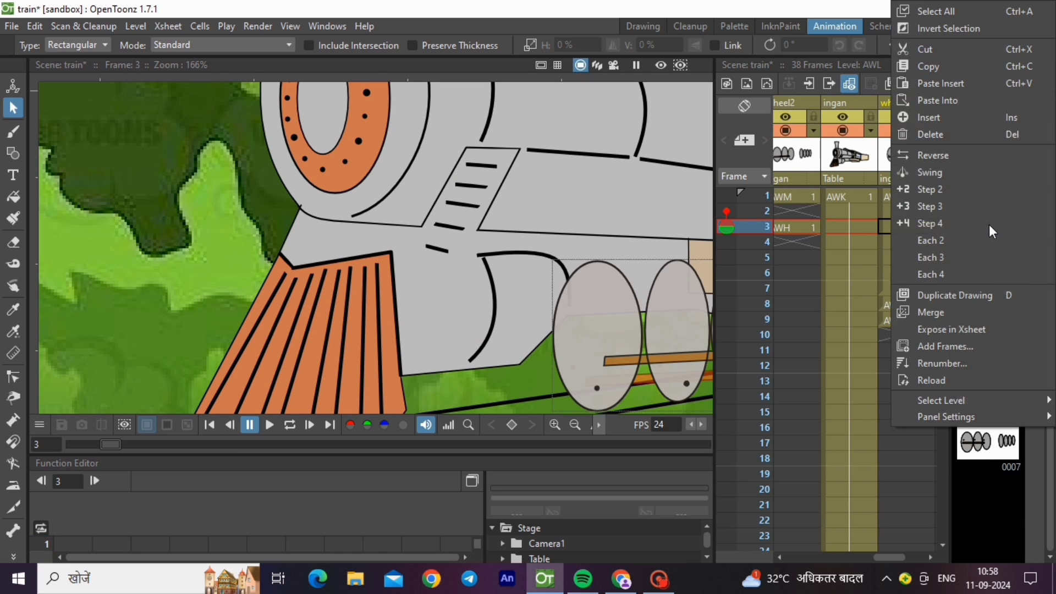
pyautogui.click(941, 100)
pyautogui.click(812, 196)
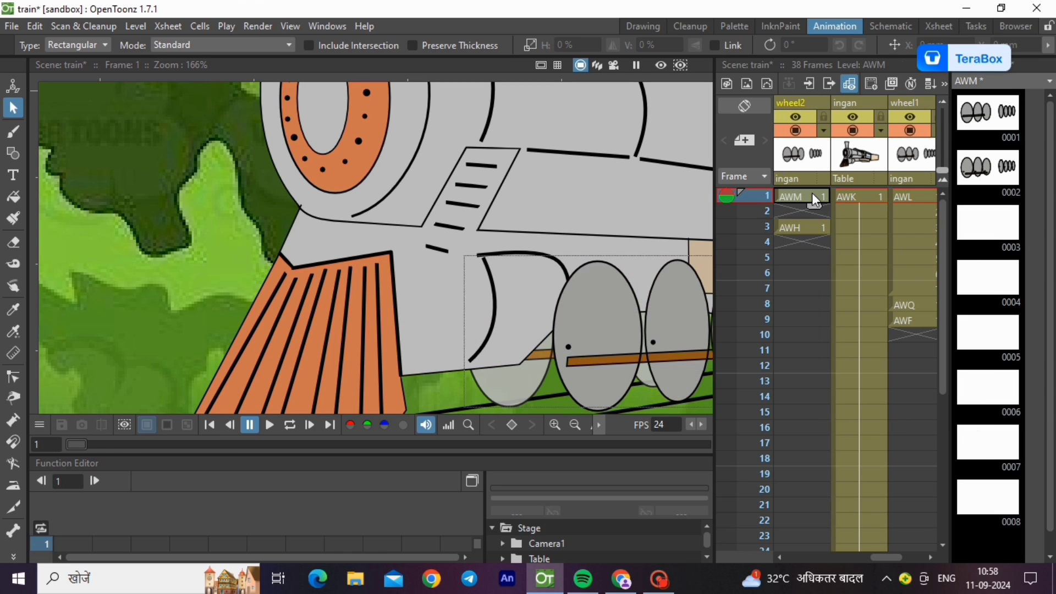
pyautogui.click(993, 221)
pyautogui.rightClick(992, 223)
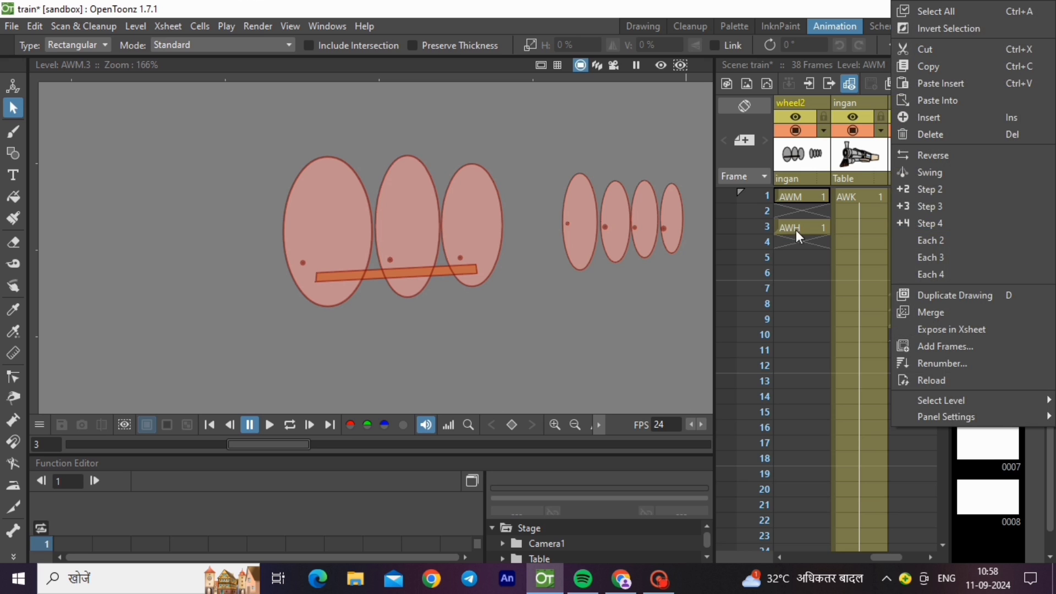
pyautogui.click(1021, 476)
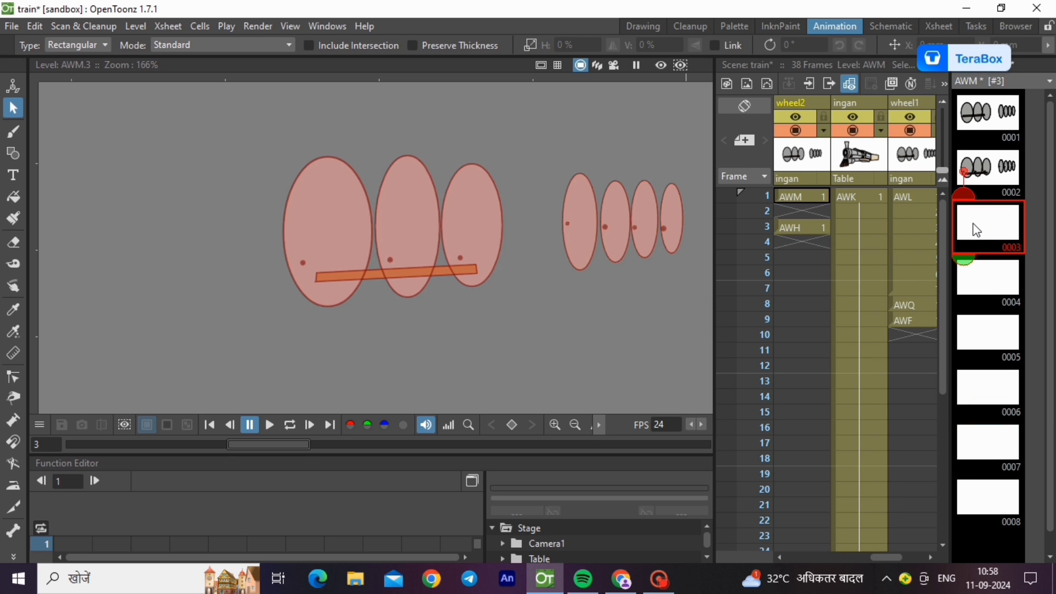
pyautogui.hotkey('ctrl', 'v')
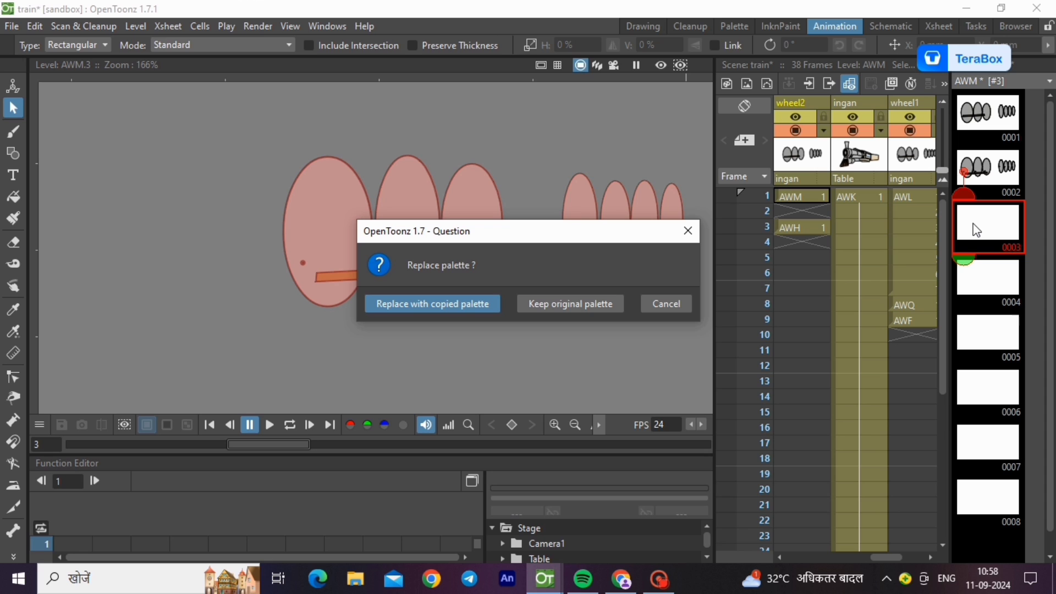
pyautogui.click(451, 309)
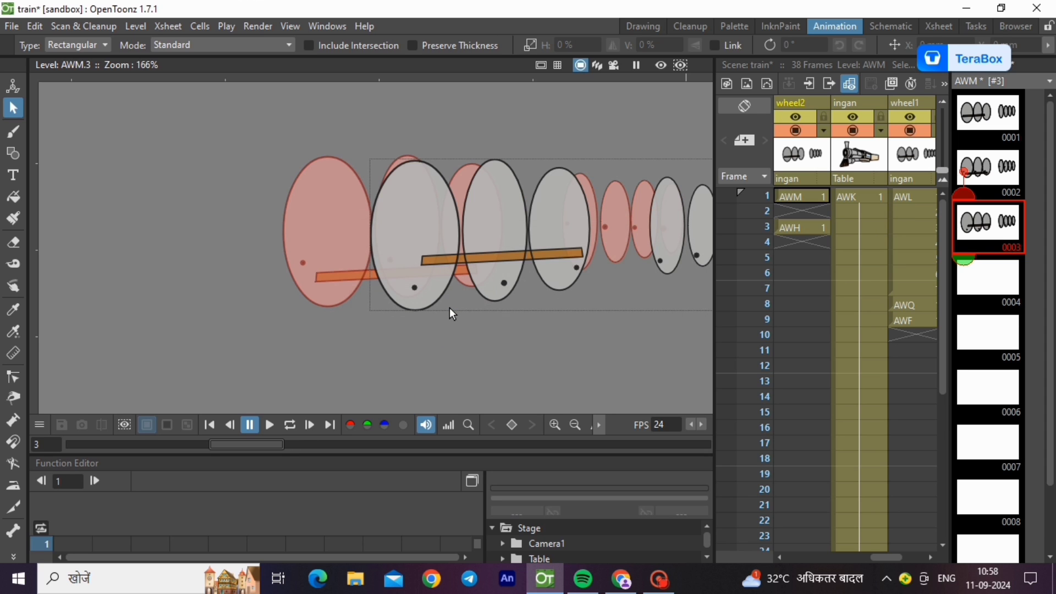
# Step: Move all the wheels in AWM frame 3 onto the onion-skinned wheels of frame 2
pyautogui.scroll(-1, 179, 361)
pyautogui.moveTo(276, 197); pyautogui.dragTo(626, 331)
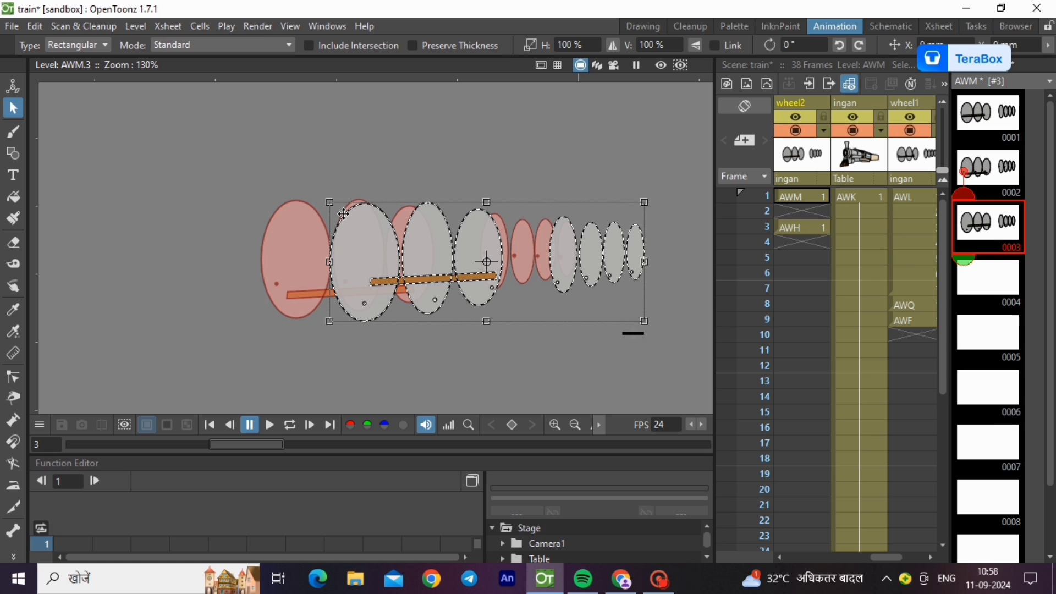
pyautogui.moveTo(343, 209); pyautogui.dragTo(275, 213)
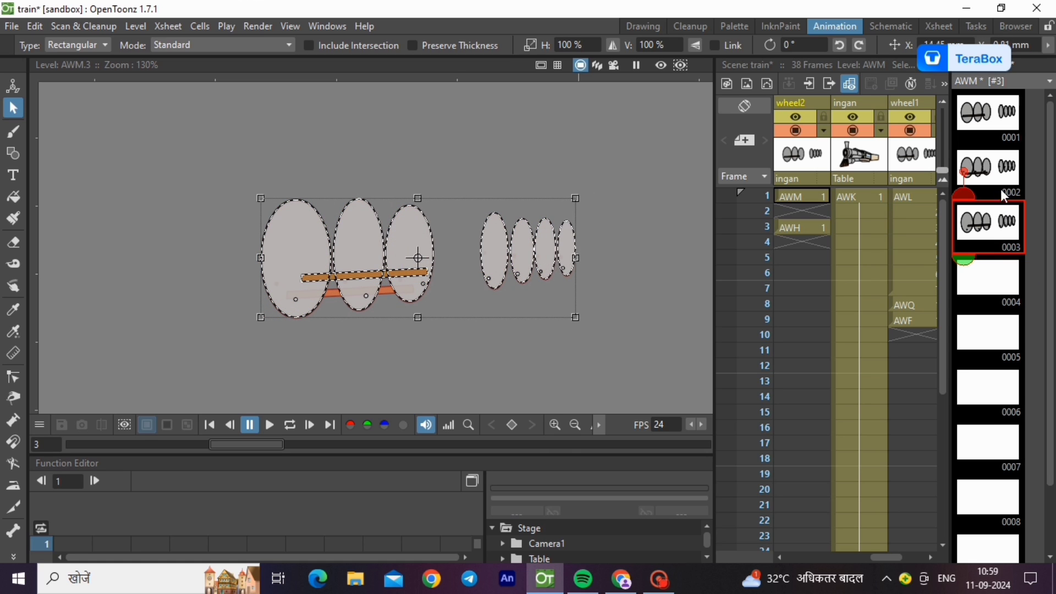
pyautogui.click(999, 186)
pyautogui.click(999, 231)
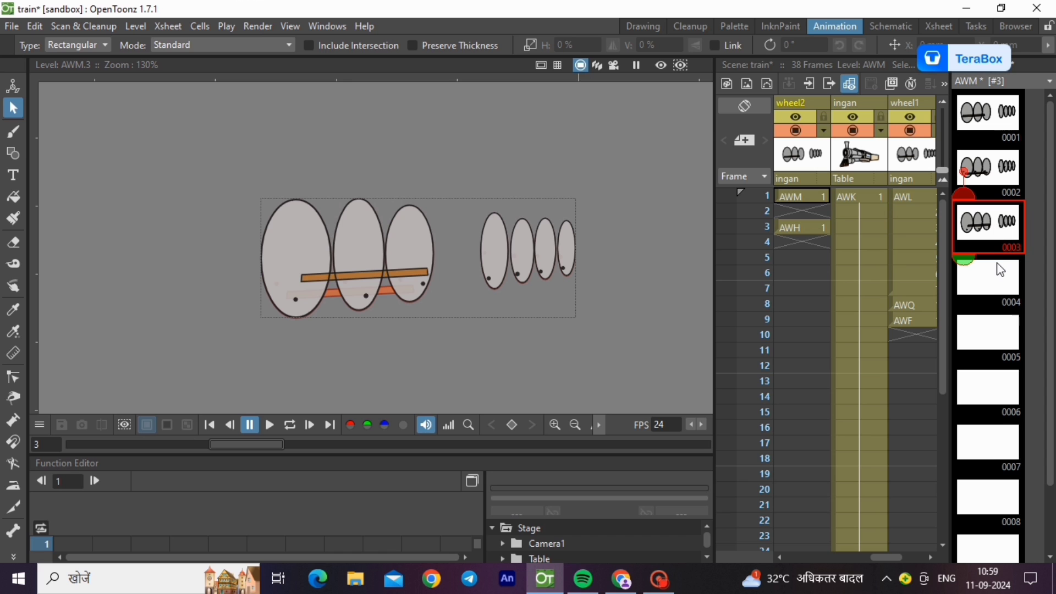
# Step: Copy AWL drawing 0004 into frame 4 of the AWM level, replacing the palette with the copied one
pyautogui.click(919, 226)
pyautogui.rightClick(1002, 286)
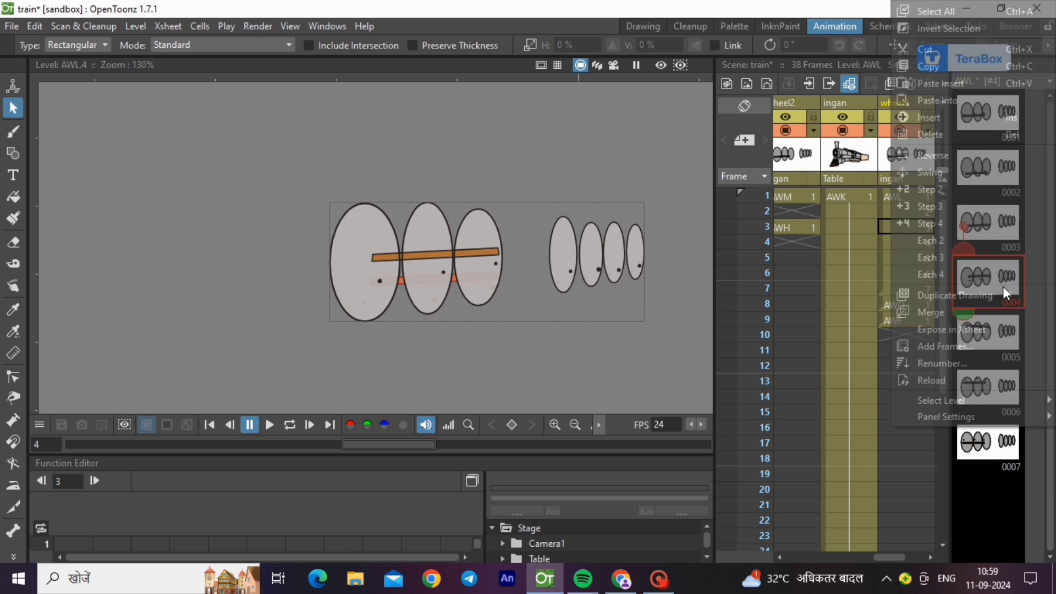
pyautogui.click(996, 46)
pyautogui.click(800, 196)
pyautogui.click(991, 284)
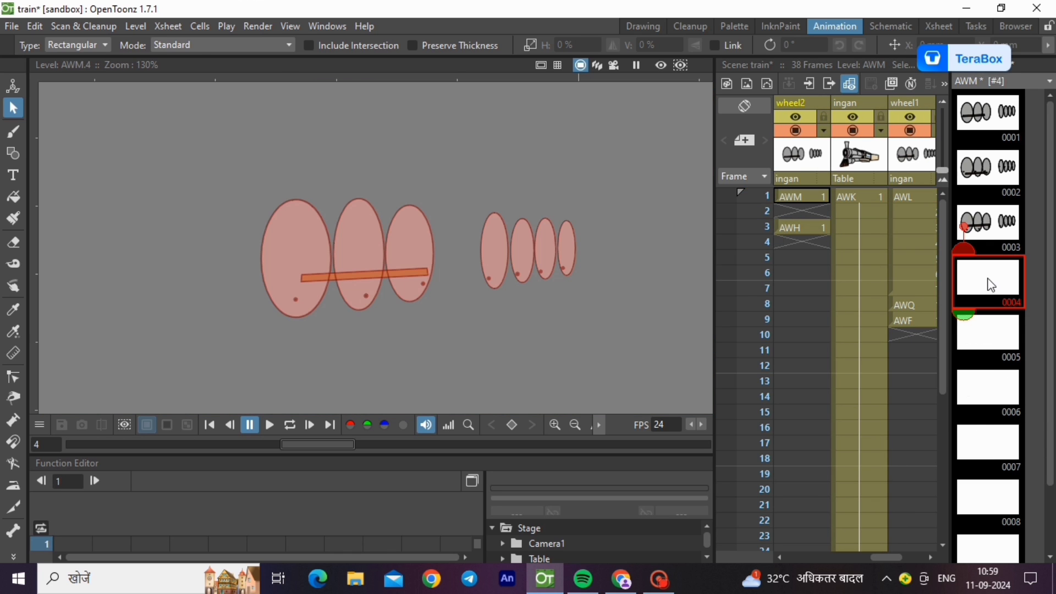
pyautogui.hotkey('ctrl', 'v')
pyautogui.click(488, 299)
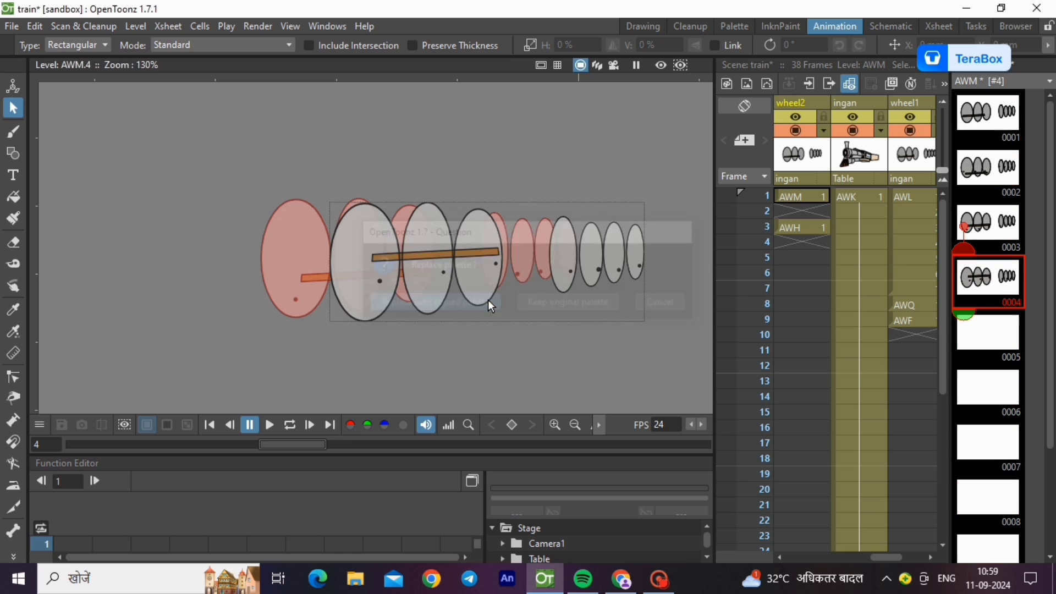
# Step: Move all the wheels in AWM frame 4 onto the onion-skinned wheels of frame 3
pyautogui.moveTo(302, 165)
pyautogui.mouseDown()
pyautogui.moveTo(410, 266)
pyautogui.moveTo(632, 331)
pyautogui.mouseUp()
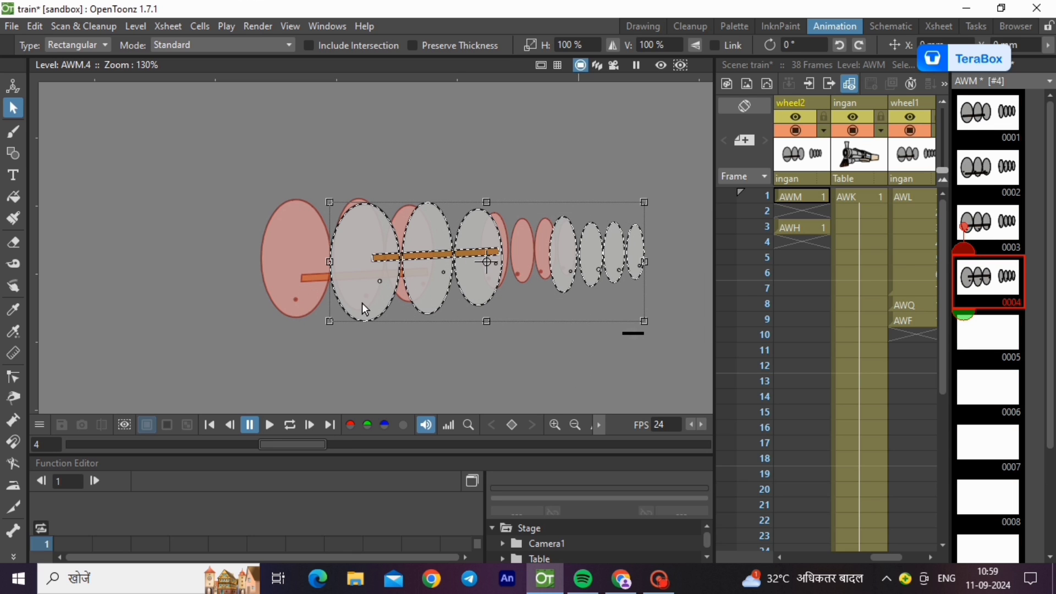
pyautogui.moveTo(350, 310); pyautogui.dragTo(280, 305)
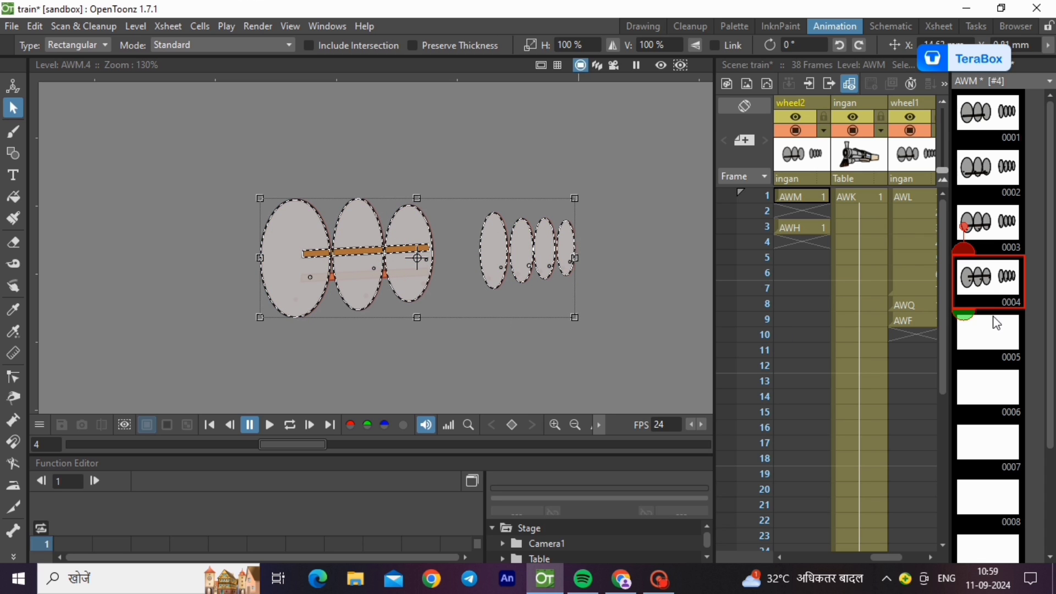
pyautogui.click(989, 231)
pyautogui.click(998, 281)
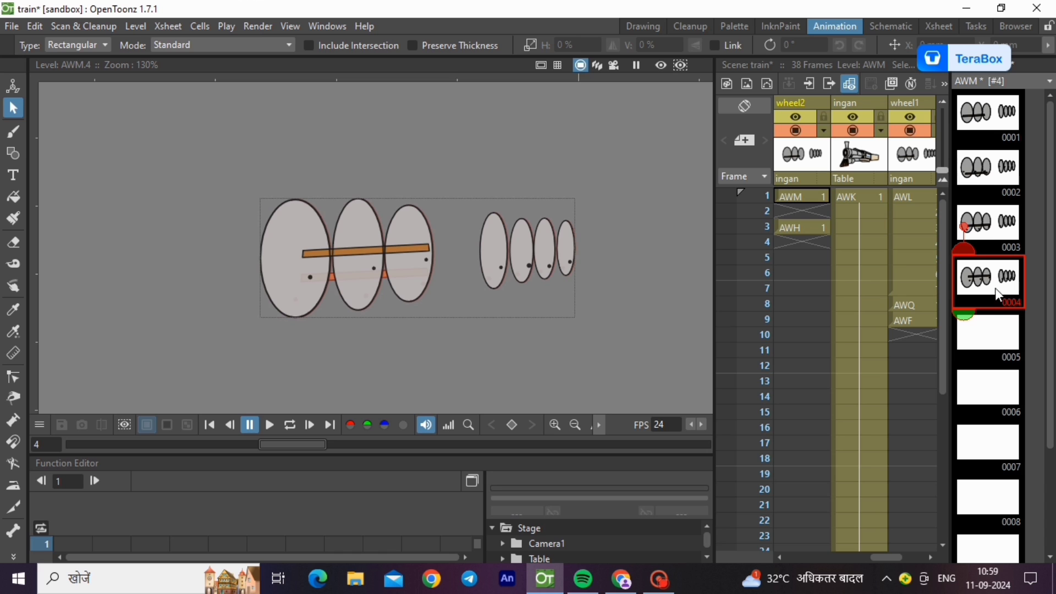
# Step: Copy AWL drawing 0005 into frame 5 of the AWM level, replacing the palette with the copied one
pyautogui.click(915, 206)
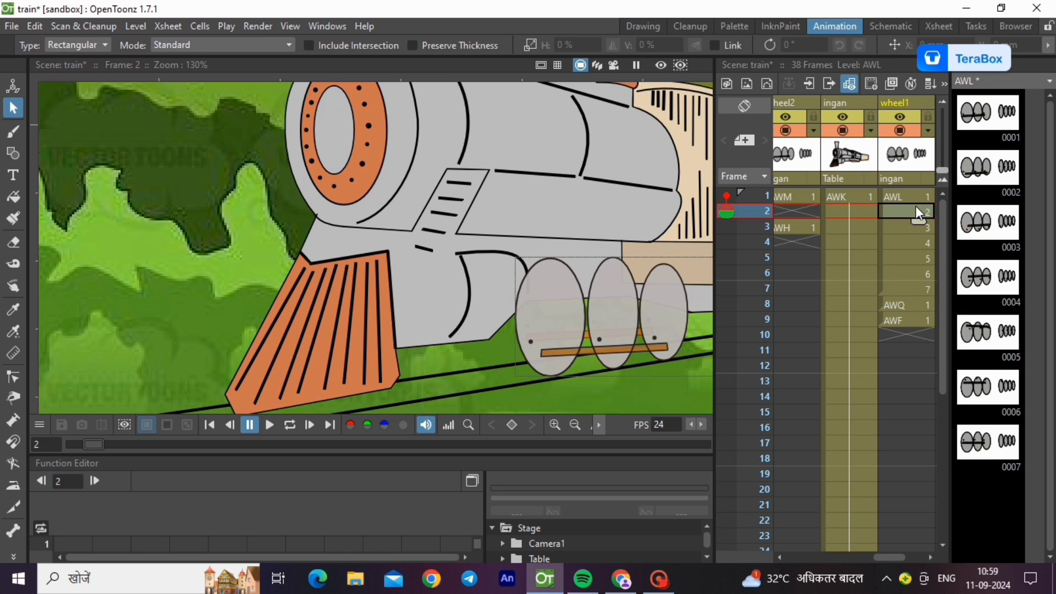
pyautogui.click(988, 340)
pyautogui.rightClick(988, 340)
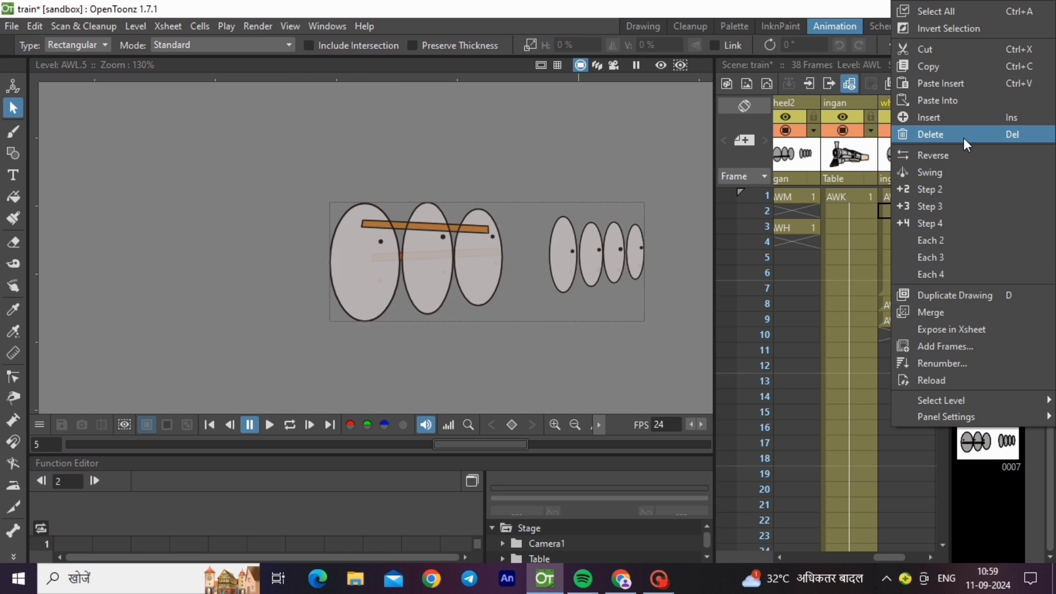
pyautogui.click(958, 67)
pyautogui.click(806, 196)
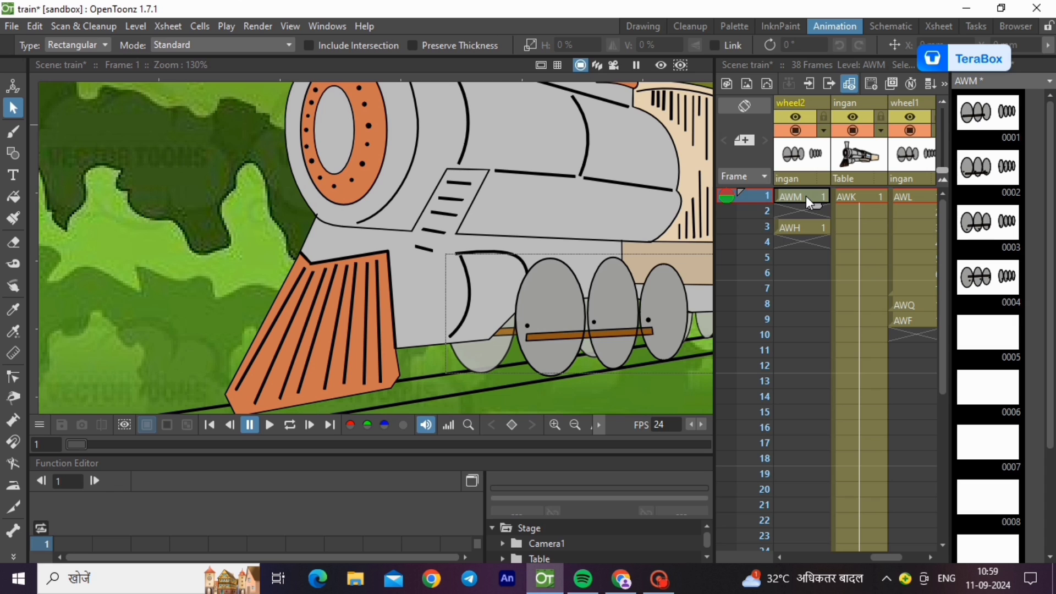
pyautogui.click(962, 329)
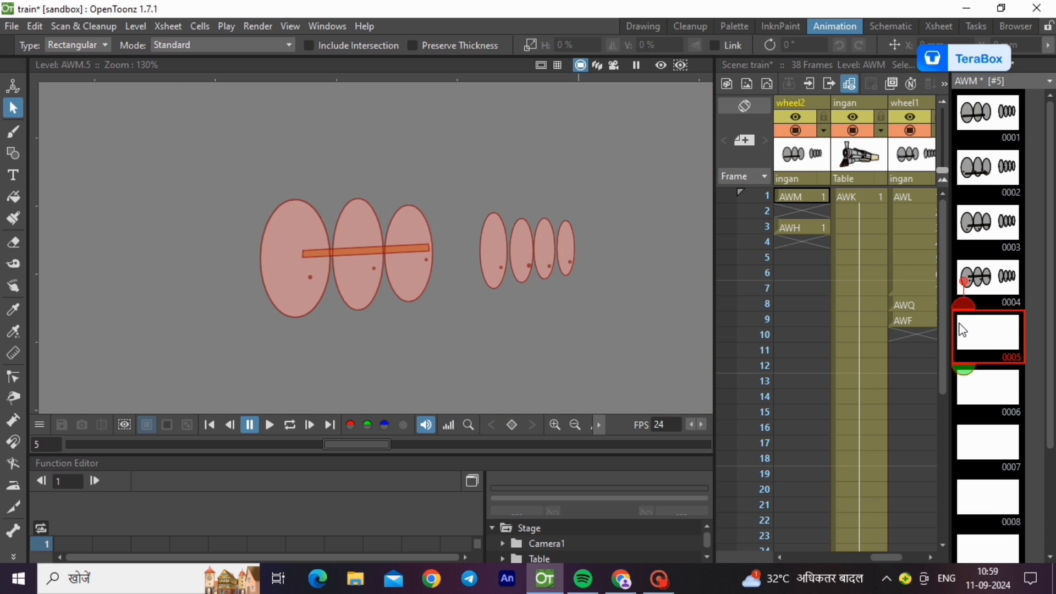
pyautogui.hotkey('ctrl', 'v')
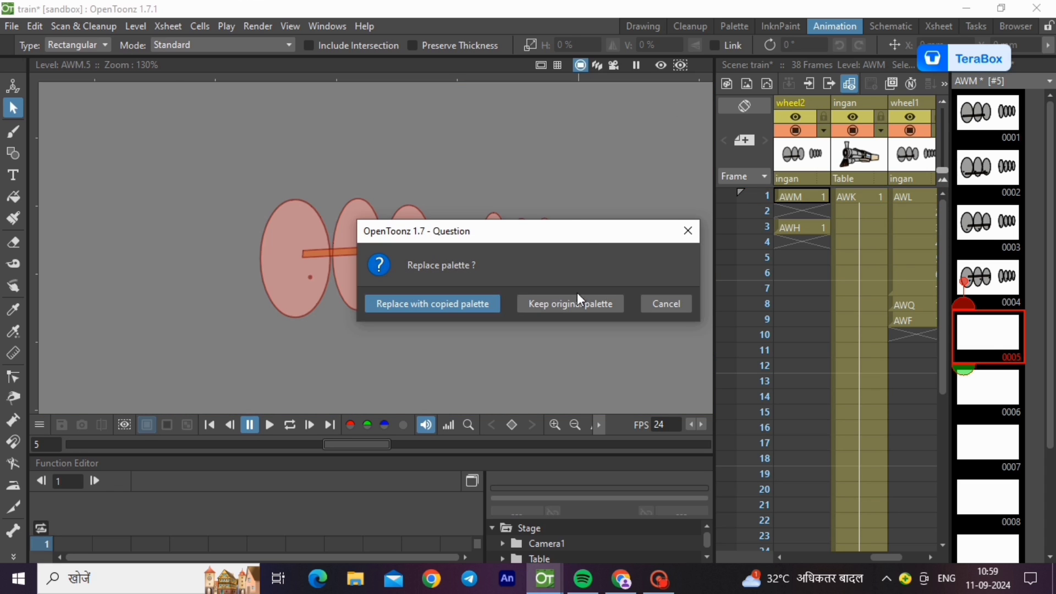
pyautogui.click(476, 305)
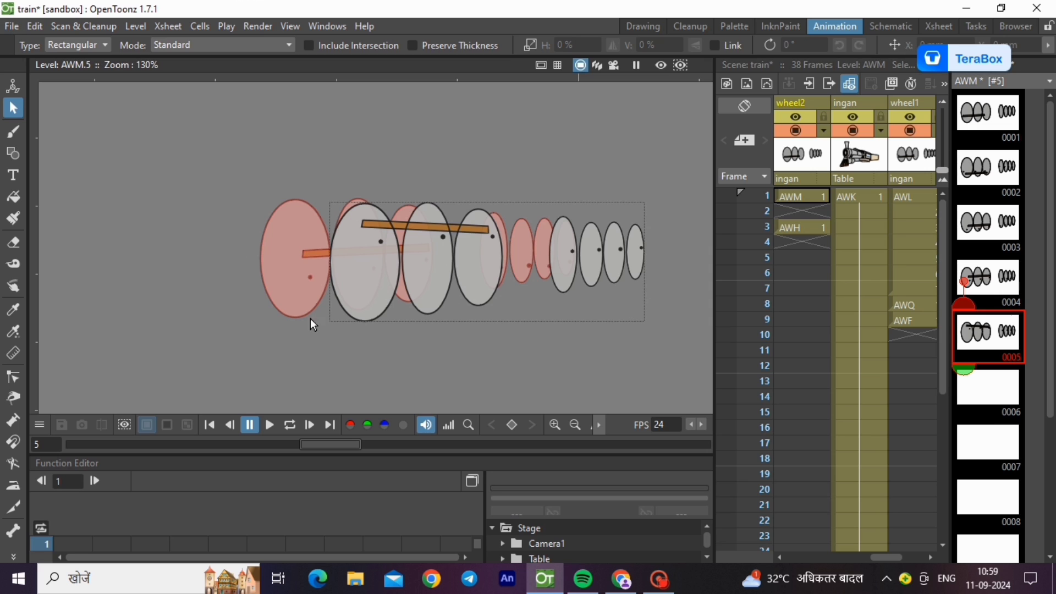
# Step: Move all the wheels in AWM frame 5 onto the onion-skinned wheels of frame 4
pyautogui.moveTo(271, 182); pyautogui.dragTo(706, 358)
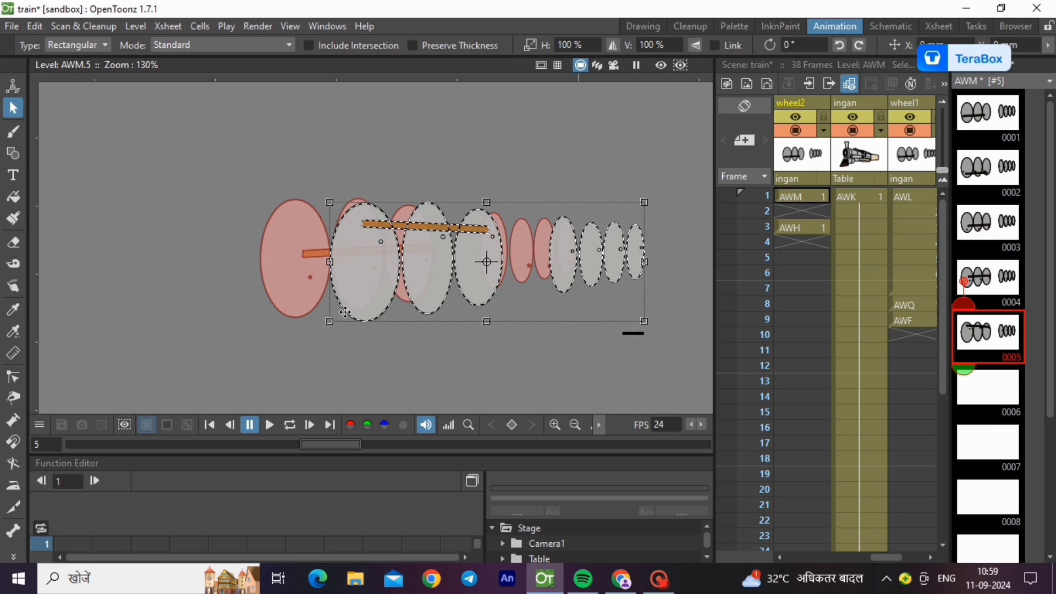
pyautogui.moveTo(344, 312); pyautogui.dragTo(274, 304)
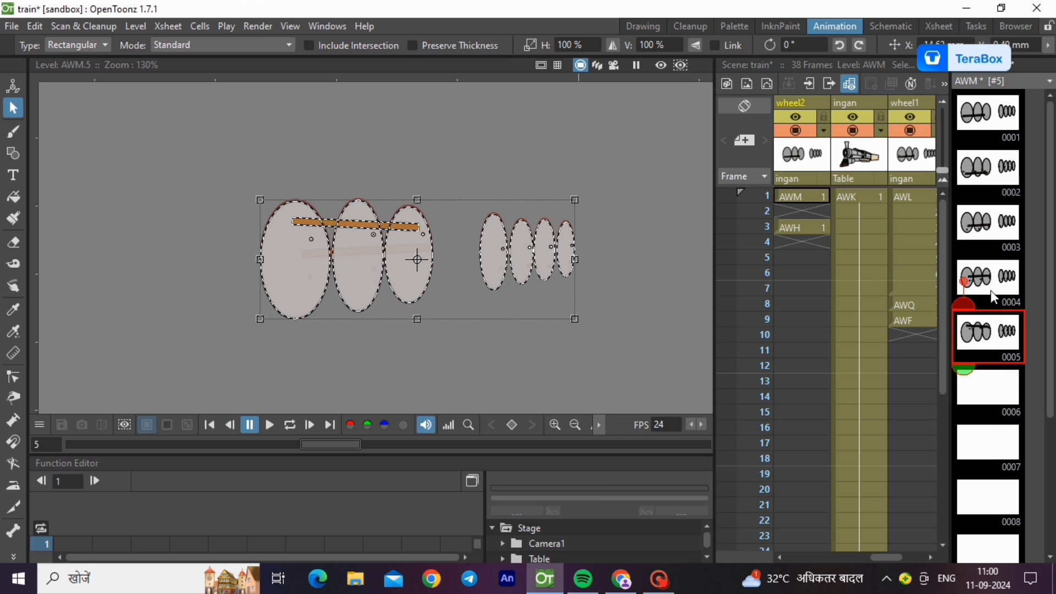
pyautogui.click(993, 330)
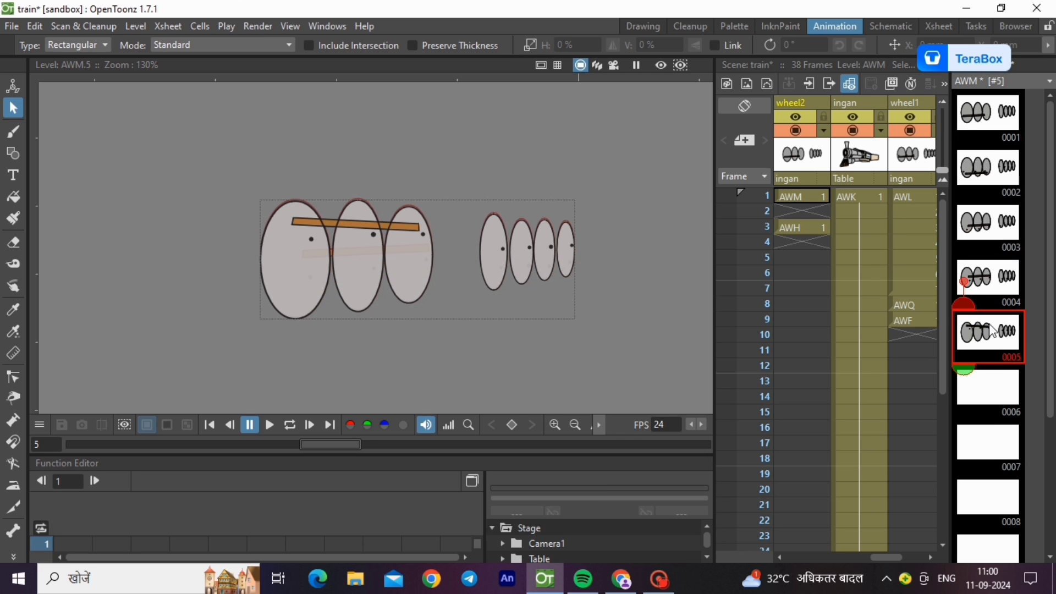
pyautogui.click(977, 389)
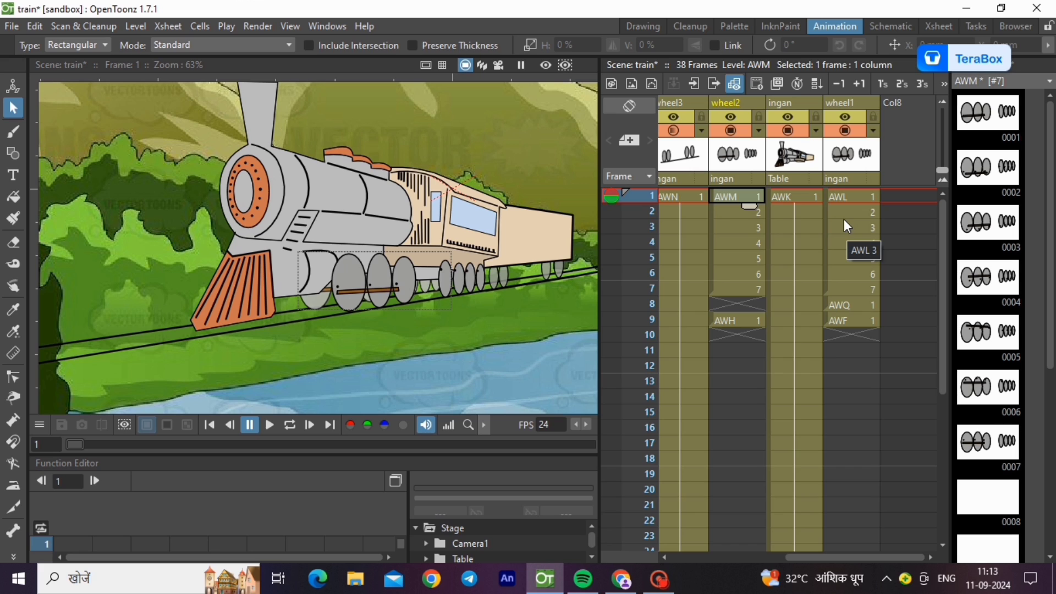
# Step: Copy the seven AWL cells in frames 1 to 7 of the wheel1 column
pyautogui.click(844, 198)
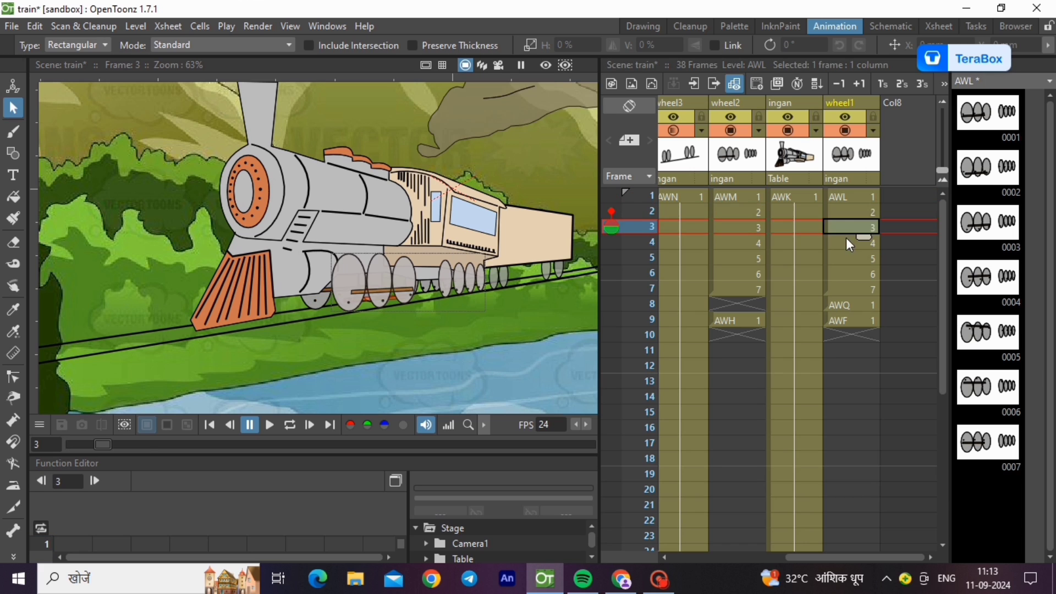
pyautogui.click(853, 288)
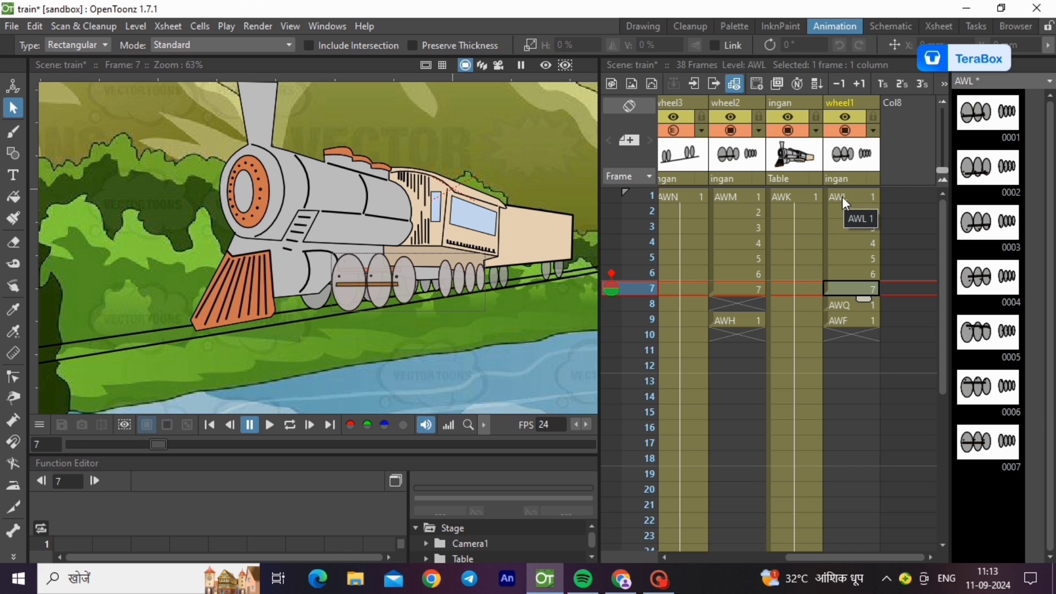
pyautogui.moveTo(842, 197); pyautogui.dragTo(843, 284)
pyautogui.rightClick(843, 284)
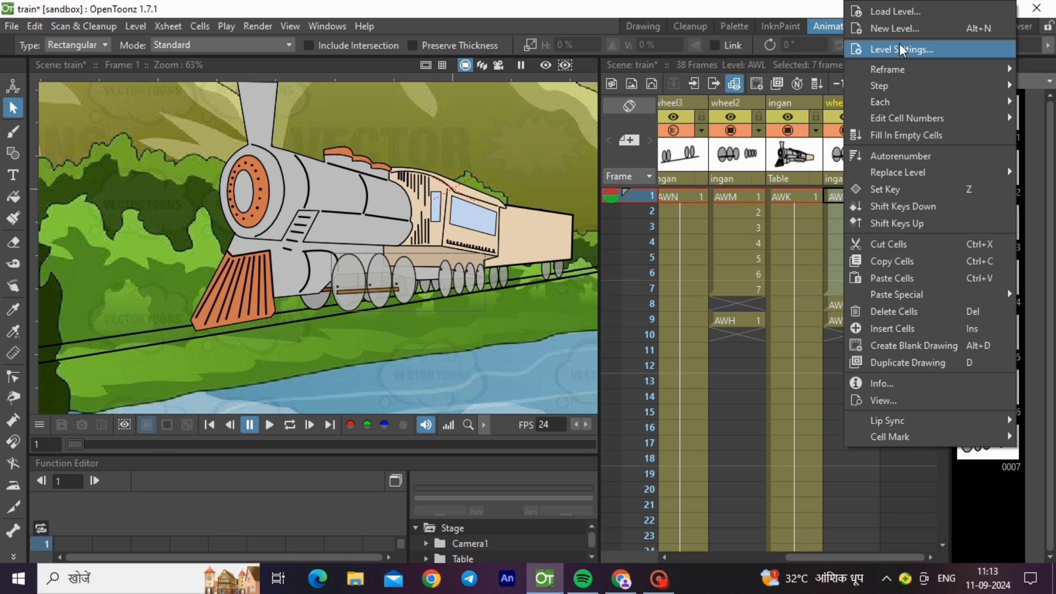
pyautogui.click(886, 252)
pyautogui.hotkey('ctrl', 'z')
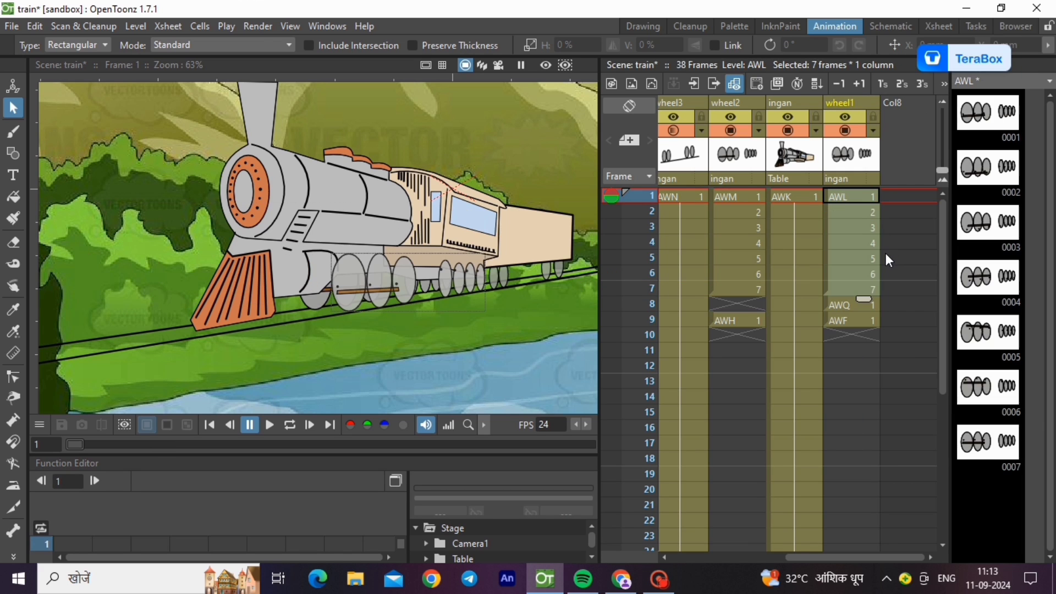
pyautogui.rightClick(863, 271)
pyautogui.click(892, 262)
# Step: Paste the copied AWL cycle into the wheel1 column at frames 8 and 15
pyautogui.doubleClick(853, 304)
pyautogui.click(856, 274)
pyautogui.click(857, 303)
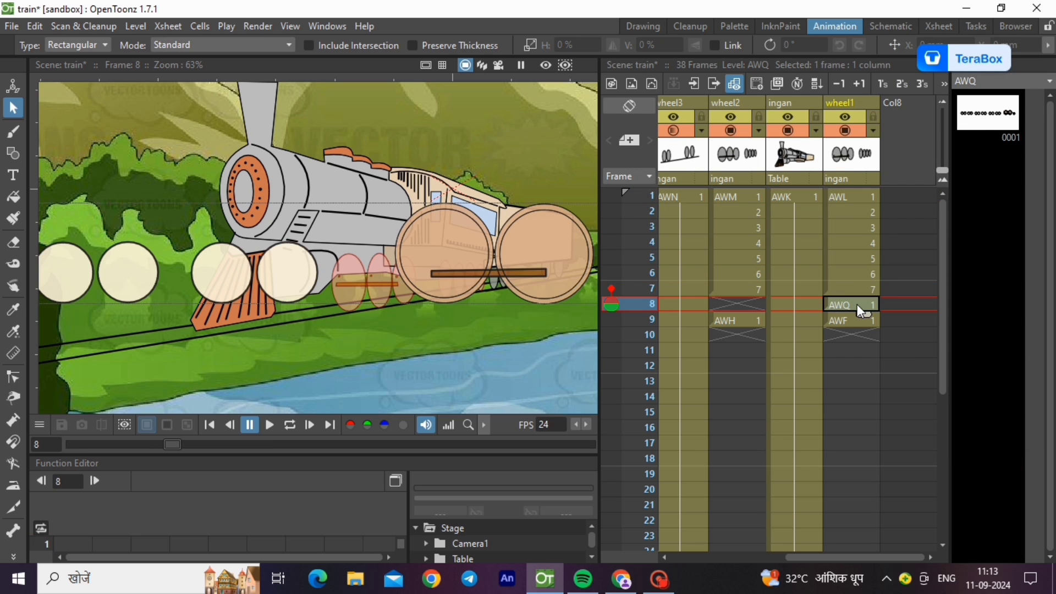
pyautogui.hotkey('ctrl', 'v')
pyautogui.click(841, 411)
pyautogui.hotkey('ctrl', 'v')
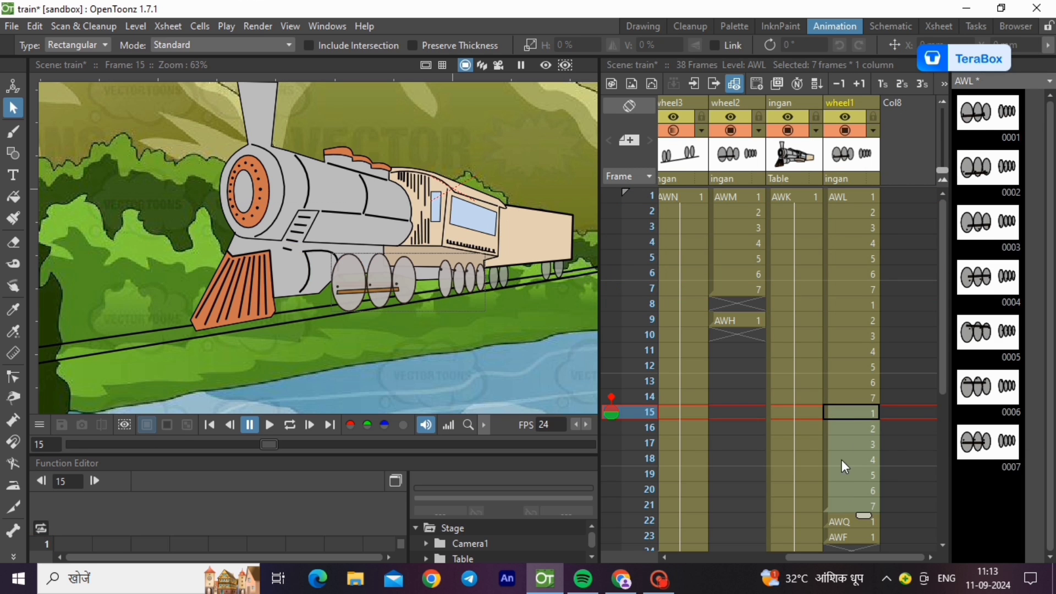
# Step: Repeat the copied AWL cycle in the wheel1 column at frames 22, 29 and 36
pyautogui.click(853, 519)
pyautogui.hotkey('ctrl', 'v')
pyautogui.scroll(-4, 854, 520)
pyautogui.scroll(-2, 854, 481)
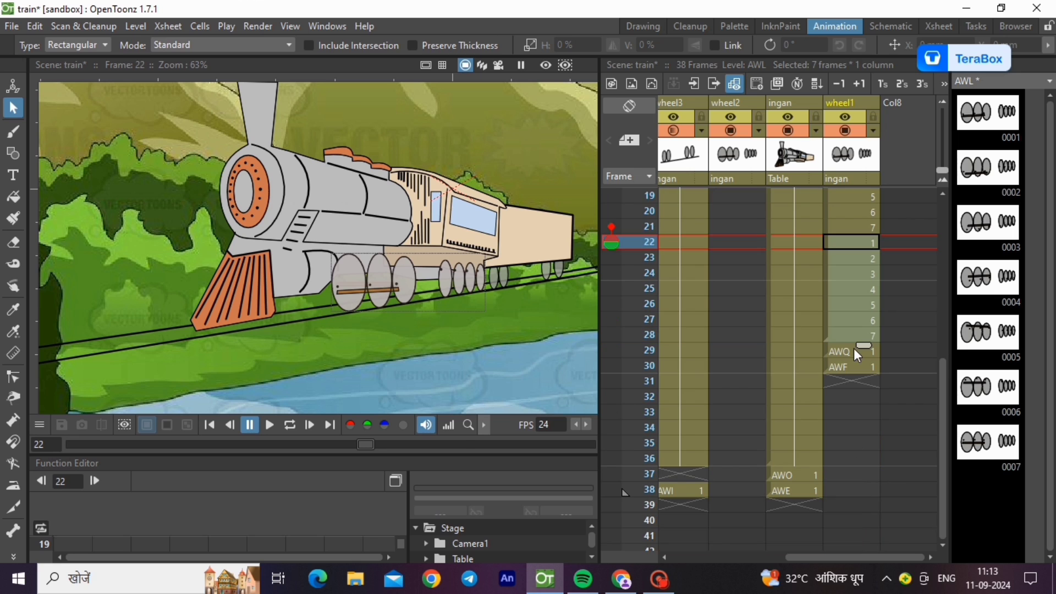
pyautogui.click(852, 348)
pyautogui.hotkey('ctrl', 'v')
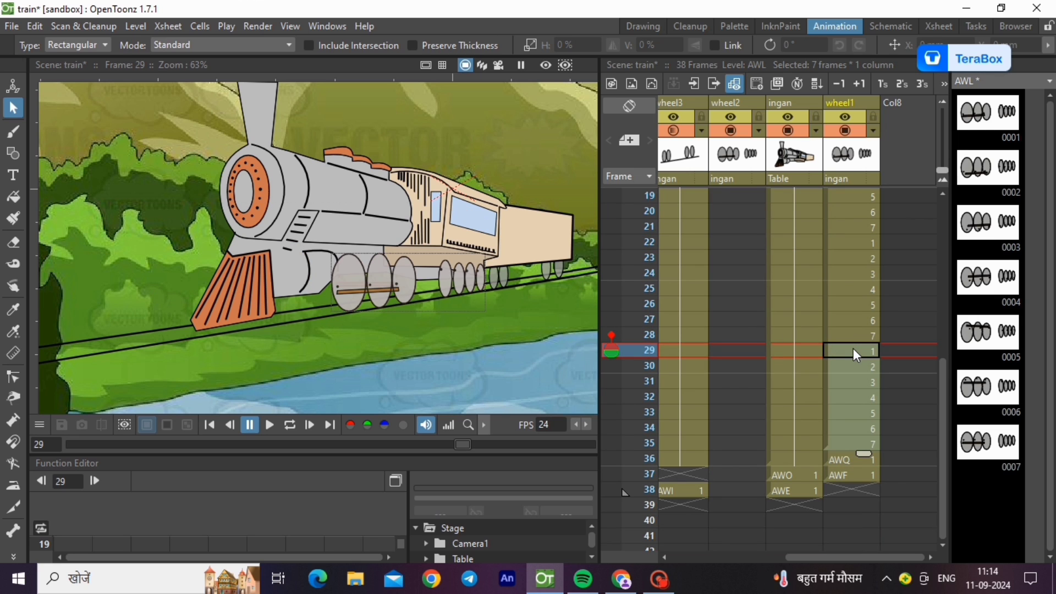
pyautogui.click(849, 459)
pyautogui.hotkey('ctrl', 'v')
# Step: Remove the surplus AWL cells after frame 36 so that AWQ sits at frame 37 in the wheel1 column
pyautogui.scroll(-2, 848, 464)
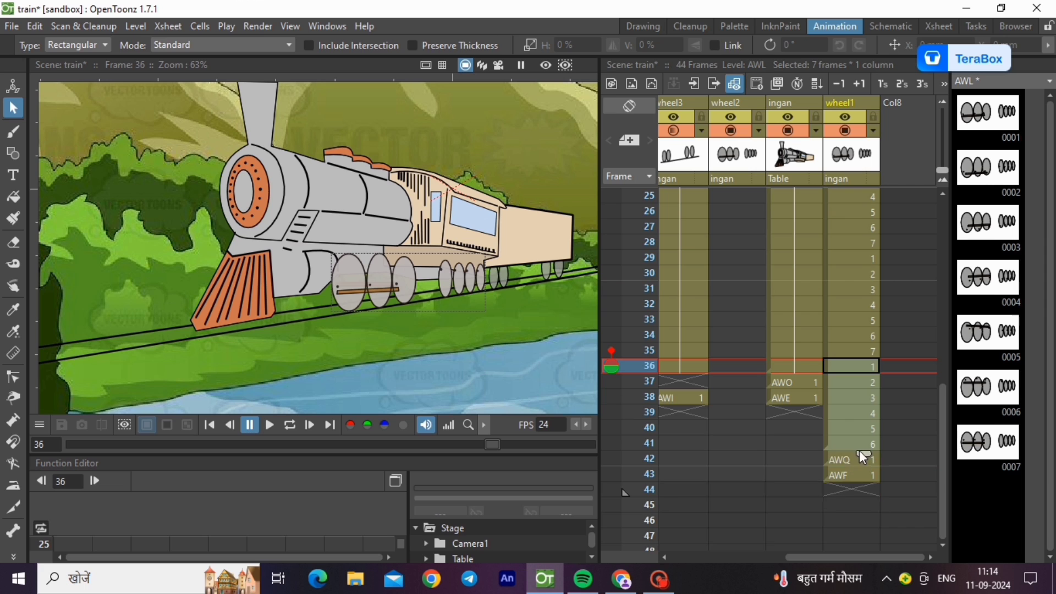
pyautogui.hotkey('ctrl', 'z')
pyautogui.click(846, 381)
pyautogui.scroll(8, 846, 365)
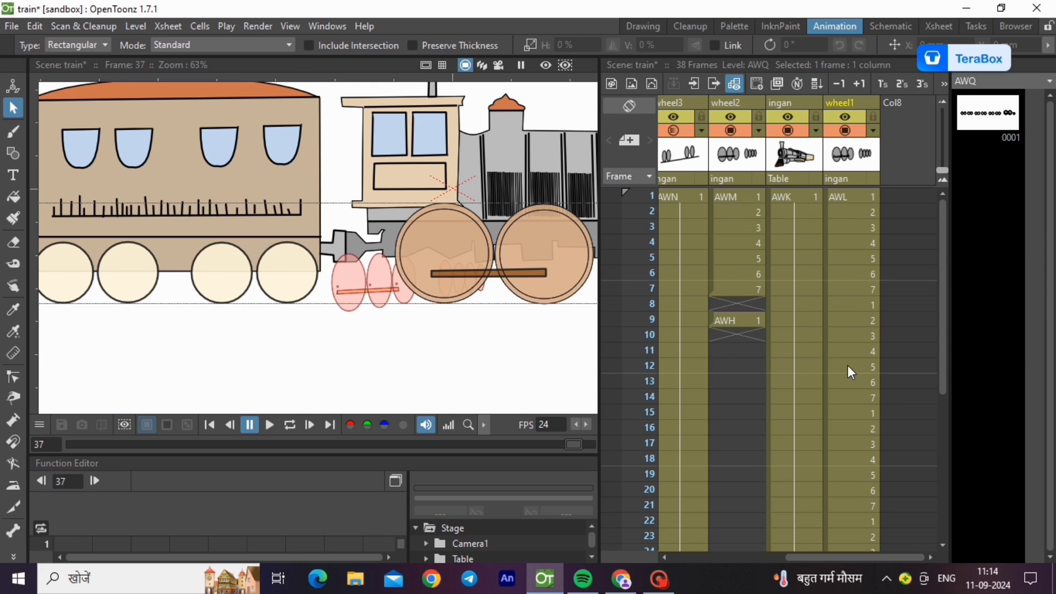
# Step: Copy the seven AWM cells in frames 1 to 7 of the wheel2 column
pyautogui.click(851, 196)
pyautogui.click(985, 164)
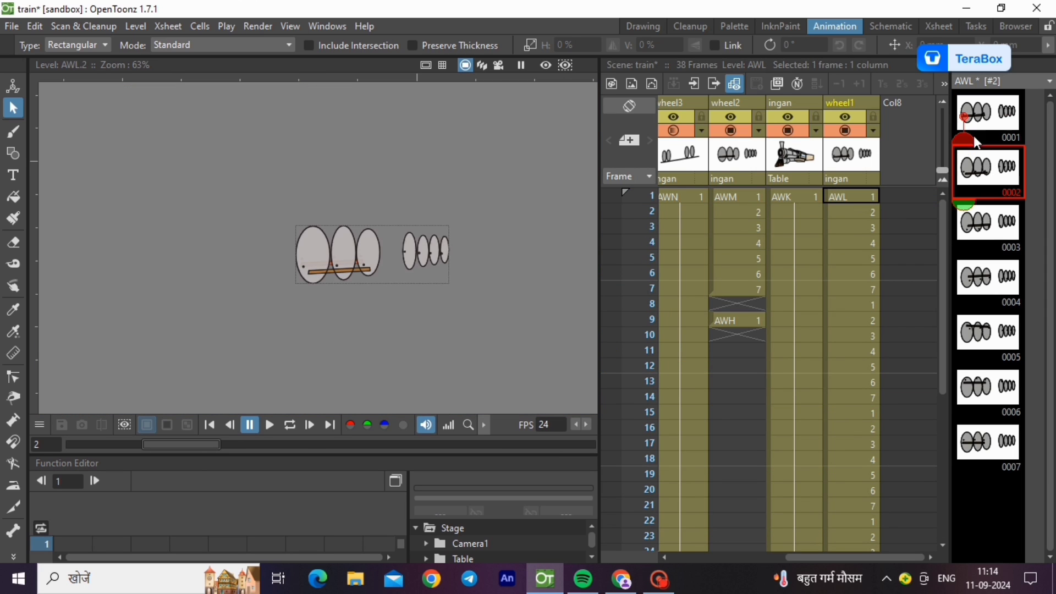
pyautogui.click(832, 206)
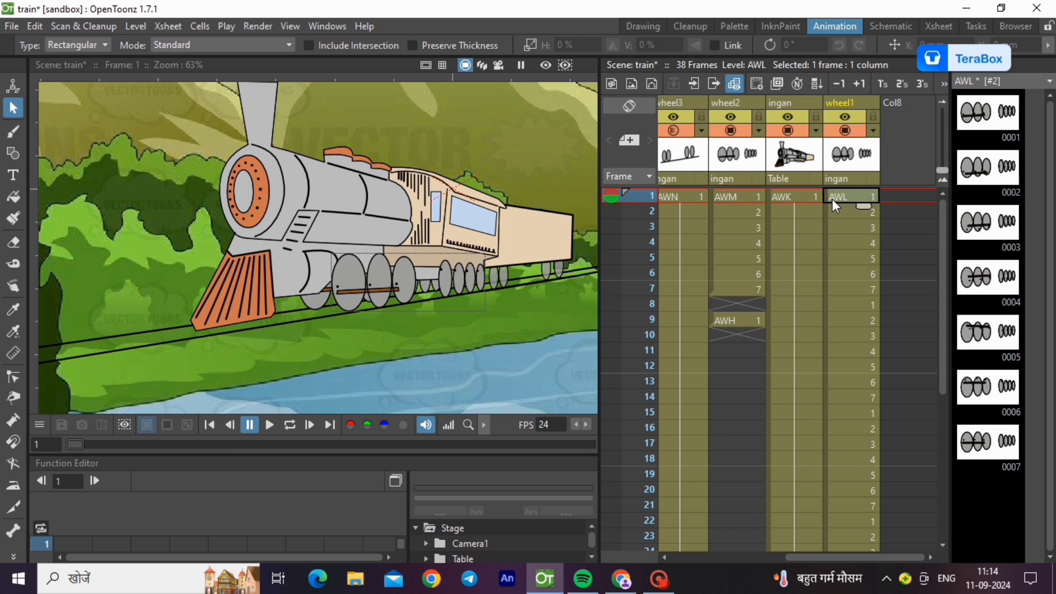
pyautogui.click(743, 197)
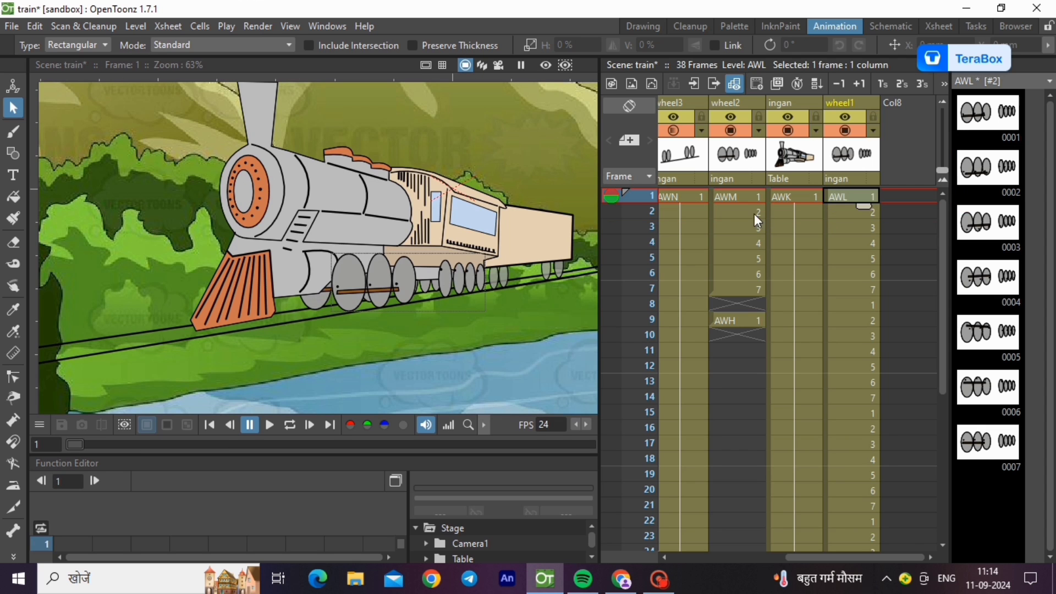
pyautogui.rightClick(738, 287)
pyautogui.click(784, 263)
# Step: Paste the copied AWM cycle into the wheel2 column at frames 8, 15 and 22
pyautogui.click(739, 304)
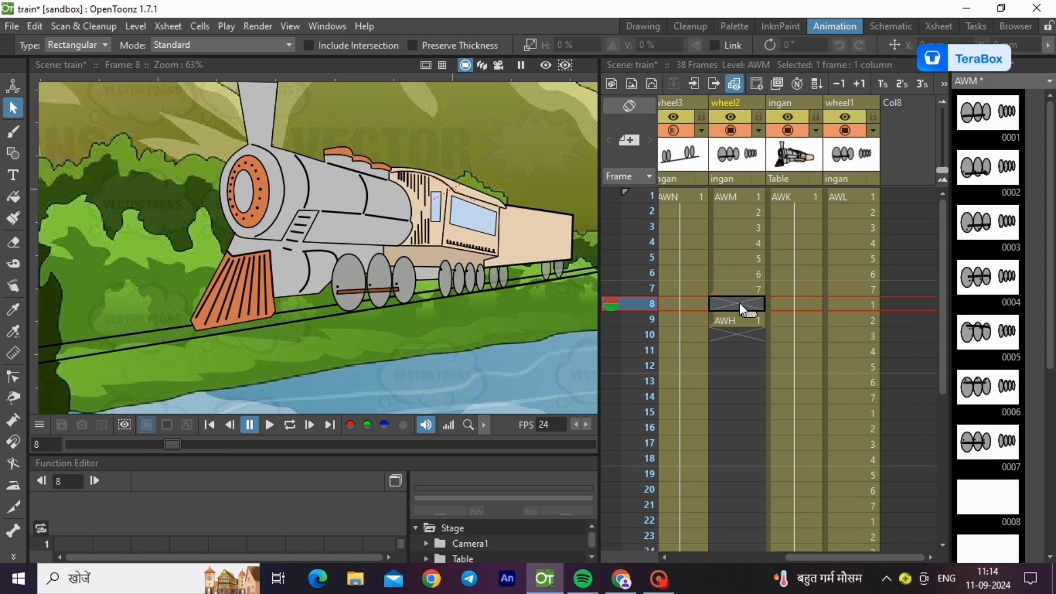
pyautogui.hotkey('ctrl', 'v')
pyautogui.click(739, 408)
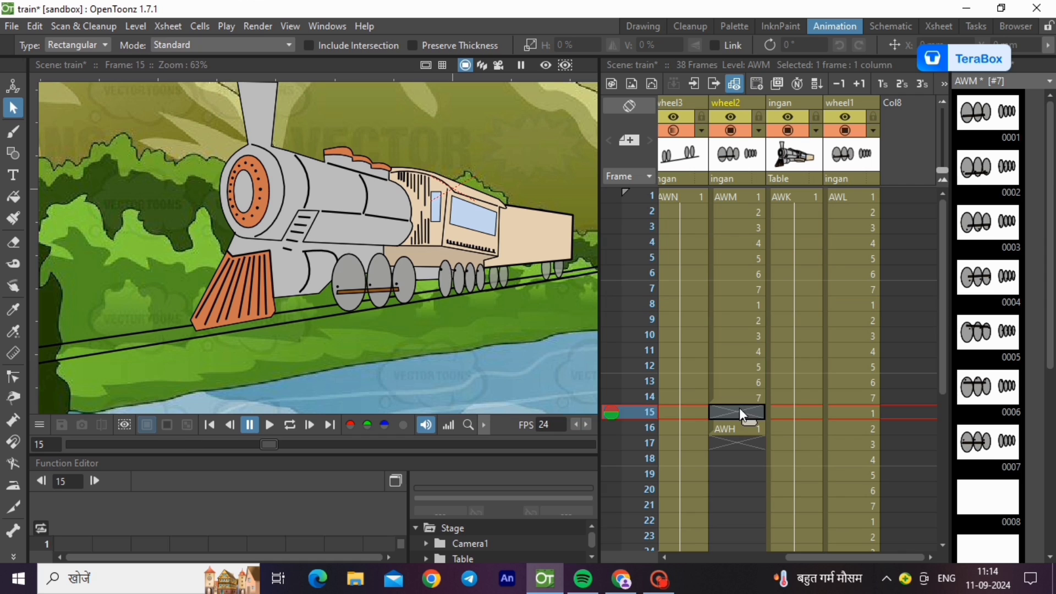
pyautogui.hotkey('ctrl', 'v')
pyautogui.click(732, 338)
pyautogui.hotkey('ctrl', 'v')
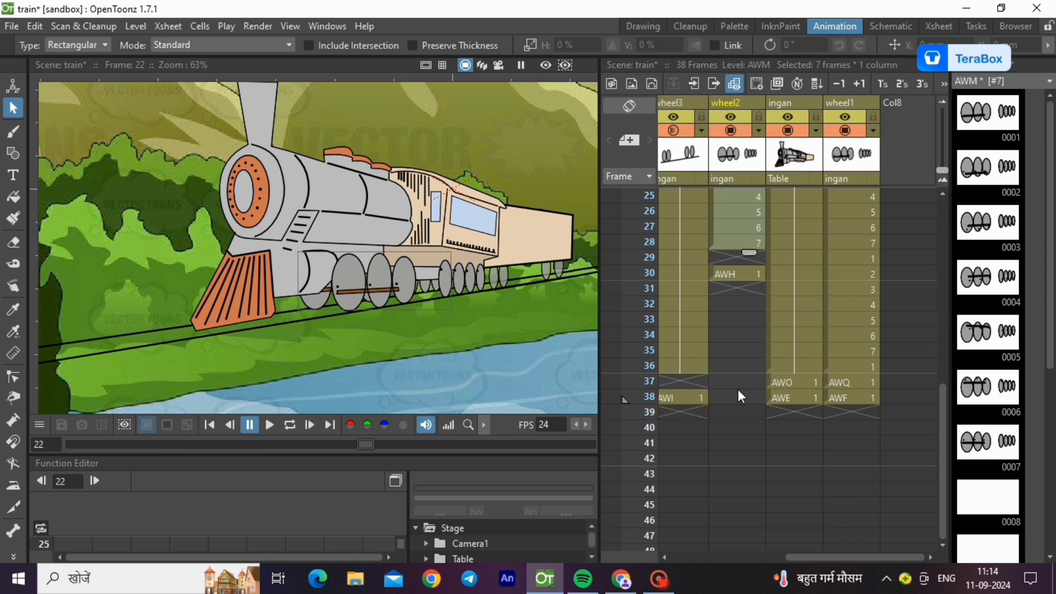
# Step: Paste the AWM cycle at frames 29 and 36 of wheel2 and remove its surplus cells after frame 36
pyautogui.click(731, 348)
pyautogui.hotkey('ctrl', 'v')
pyautogui.click(737, 457)
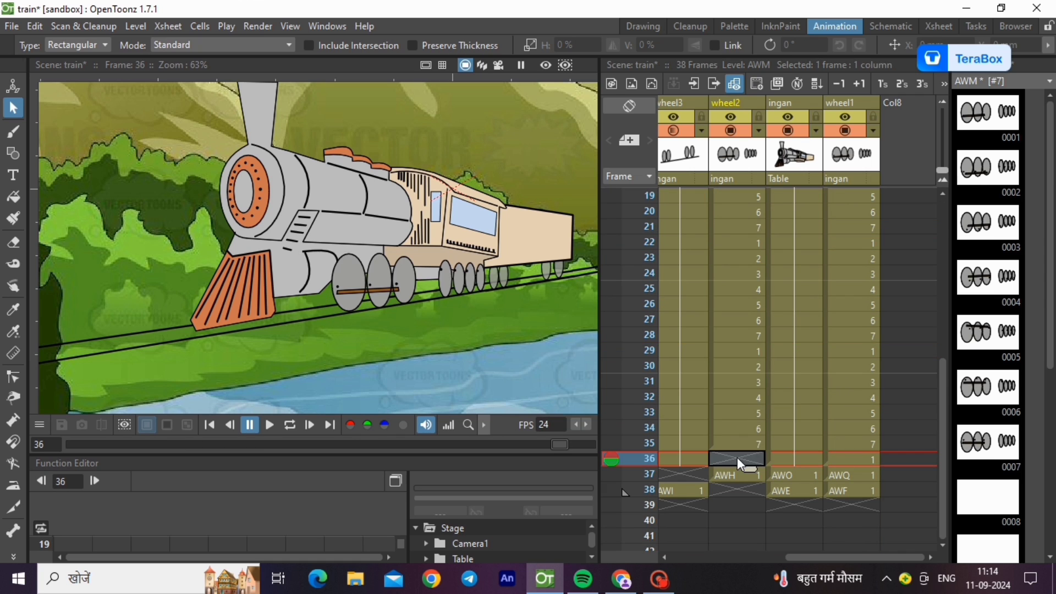
pyautogui.hotkey('ctrl', 'v')
pyautogui.scroll(-4, 735, 410)
pyautogui.moveTo(744, 378); pyautogui.dragTo(746, 273)
pyautogui.click(747, 259)
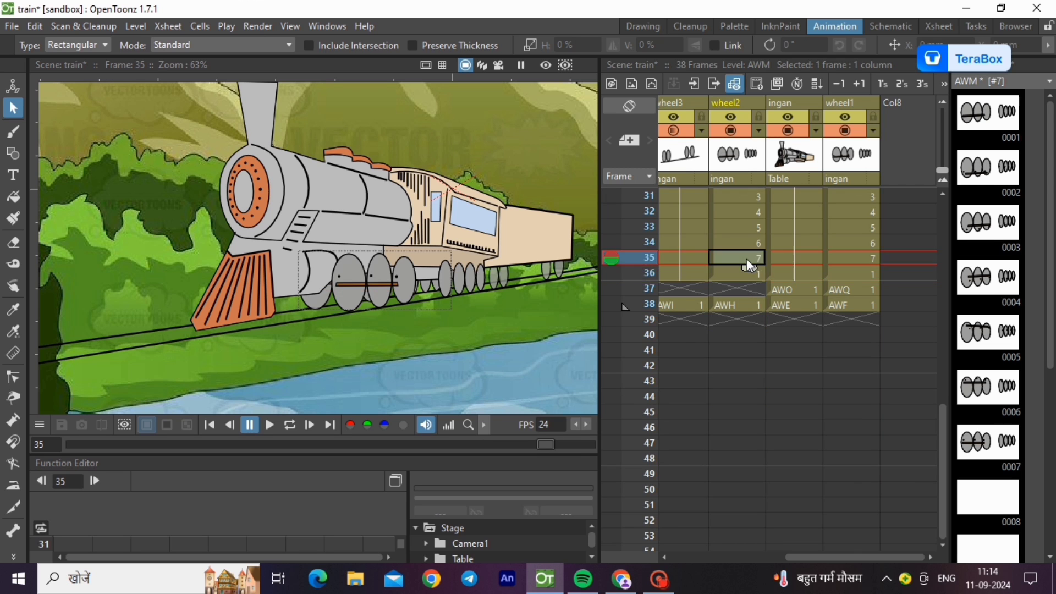
# Step: Play the scene in a loop from frame 1 to check the wheel rotation, then stop playback
pyautogui.scroll(10, 747, 259)
pyautogui.click(745, 197)
pyautogui.click(286, 425)
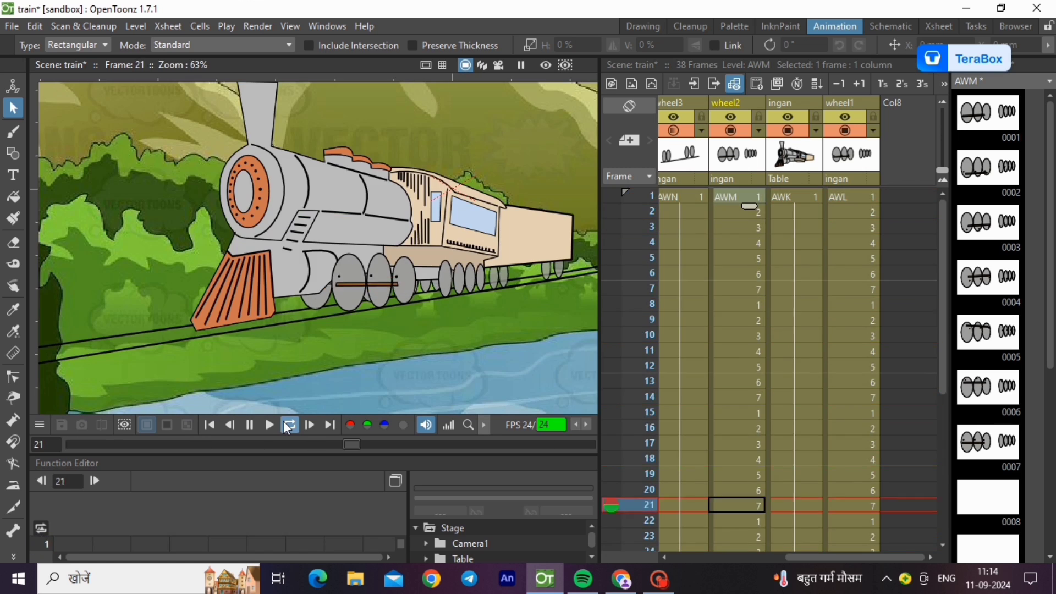
pyautogui.click(250, 425)
# Step: Copy the AWJ smoke cell from frame 3 of the gas column and paste it at frame 38
pyautogui.moveTo(813, 556); pyautogui.dragTo(744, 552)
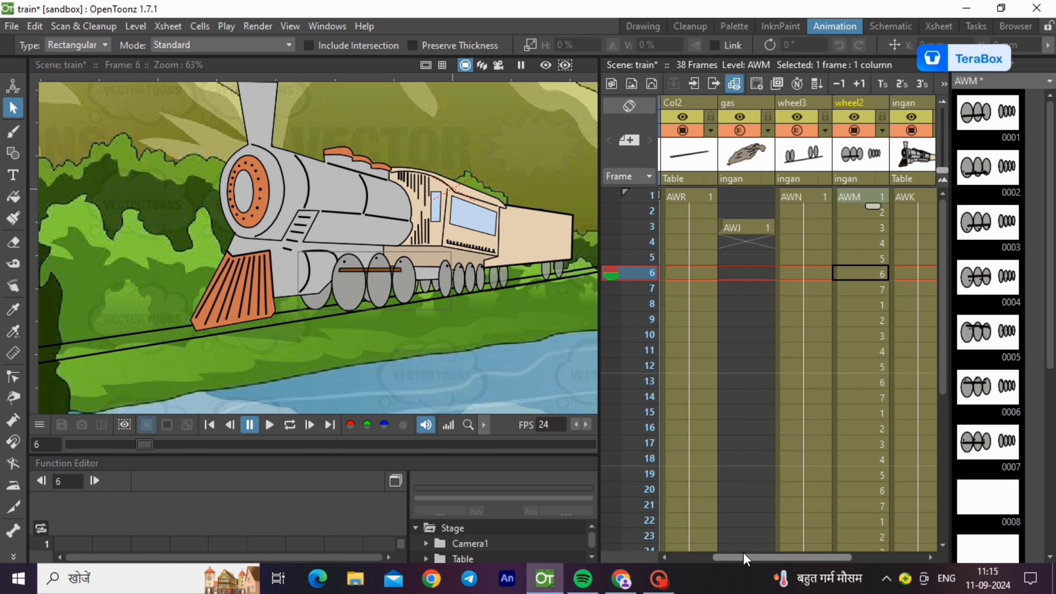
pyautogui.click(747, 229)
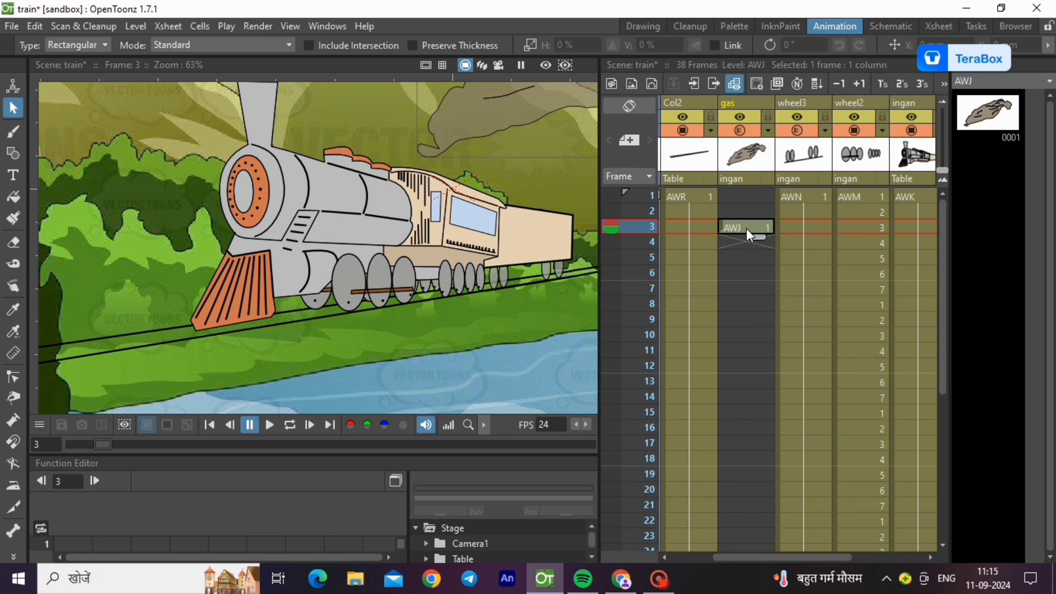
pyautogui.scroll(-10, 747, 229)
pyautogui.click(752, 287)
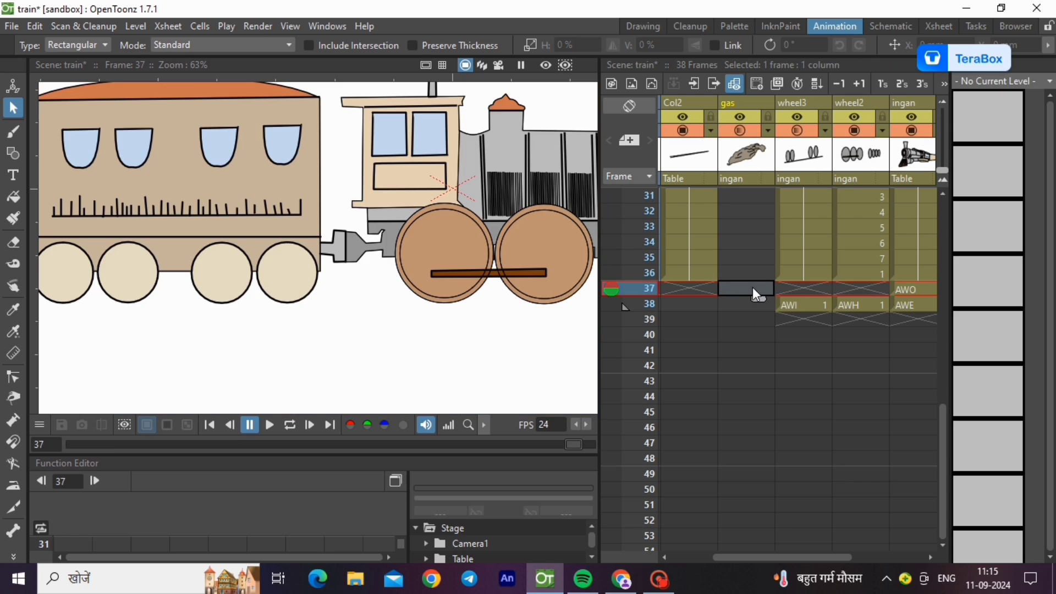
pyautogui.click(755, 306)
pyautogui.scroll(10, 755, 308)
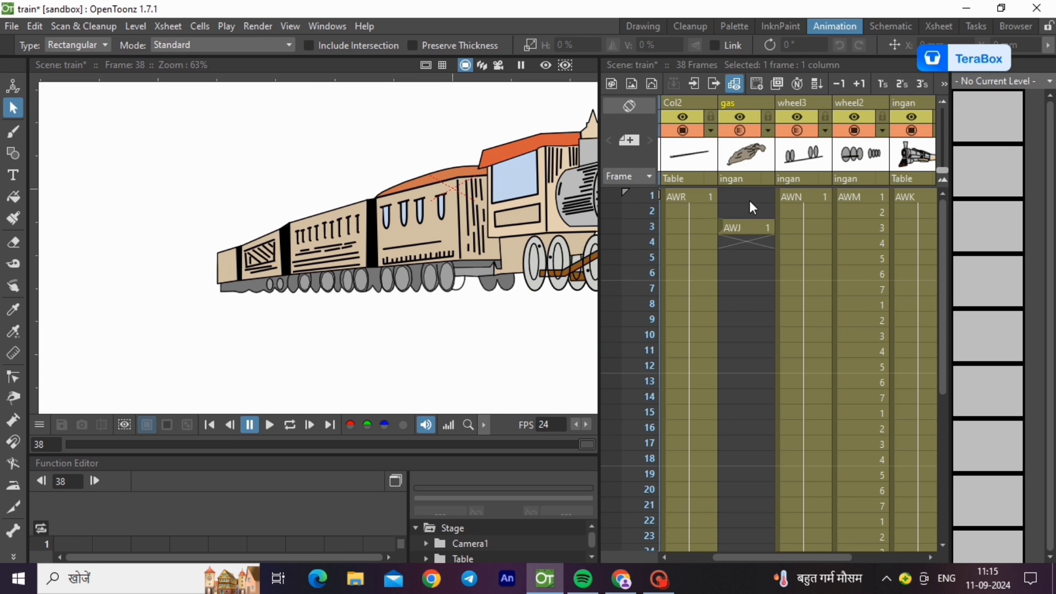
pyautogui.click(753, 227)
pyautogui.rightClick(753, 226)
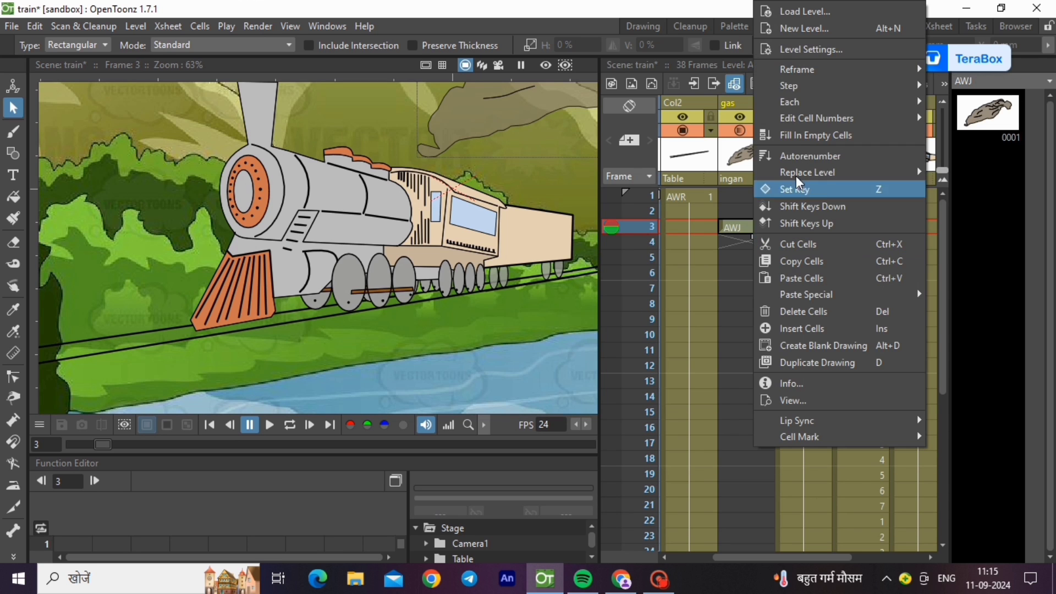
pyautogui.click(817, 261)
pyautogui.scroll(-8, 760, 341)
pyautogui.click(748, 383)
pyautogui.click(745, 396)
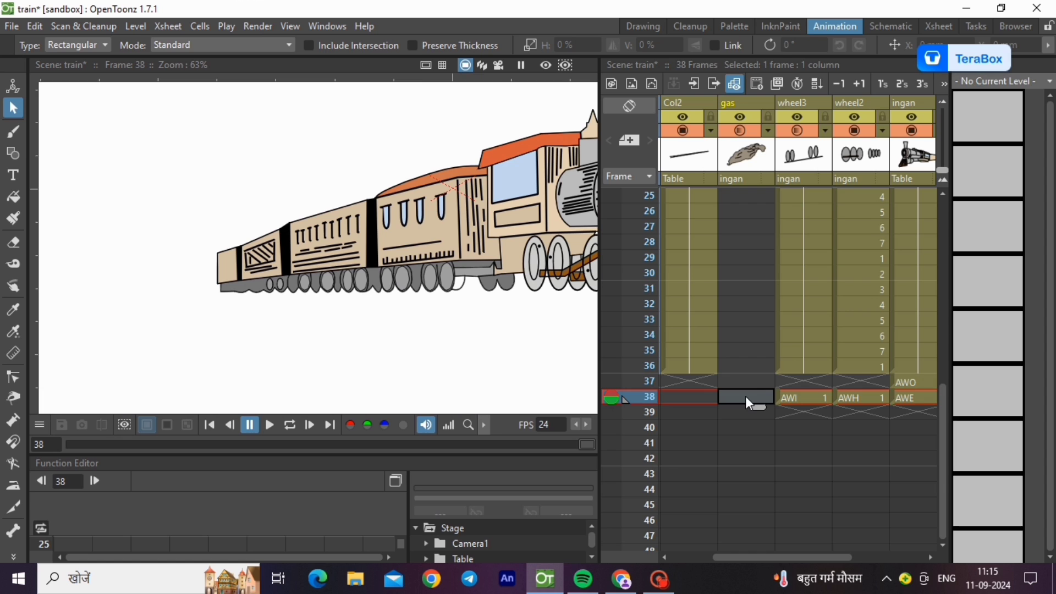
pyautogui.hotkey('ctrl', 'v')
# Step: Delete the AWJ smoke cell from frame 3 of the gas column
pyautogui.scroll(8, 744, 396)
pyautogui.rightClick(749, 230)
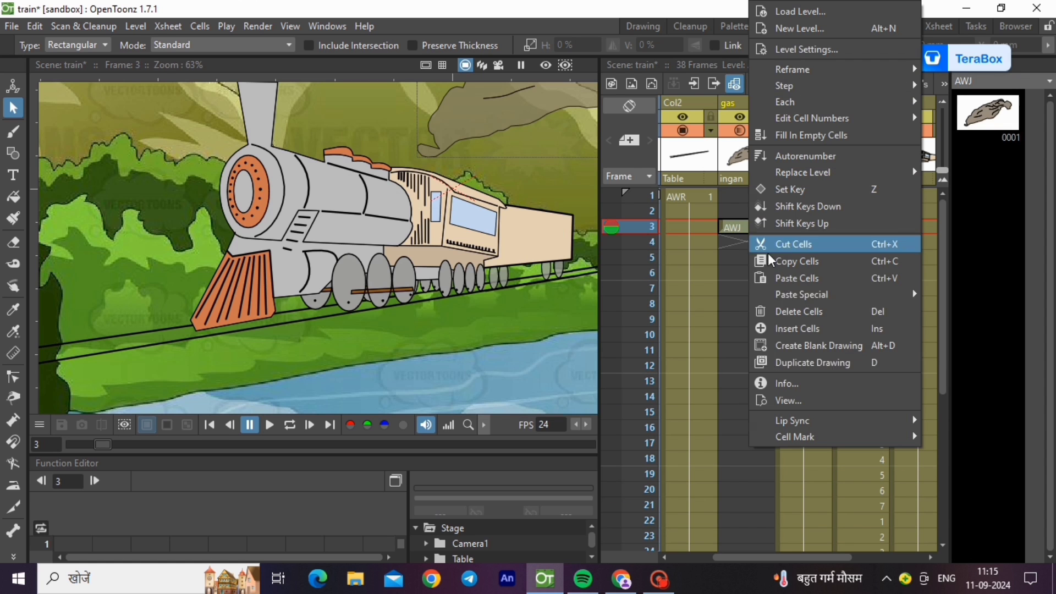
pyautogui.click(799, 310)
# Step: Widen the viewer area at frame 1 to show more of the train scene and the camera frame
pyautogui.click(793, 196)
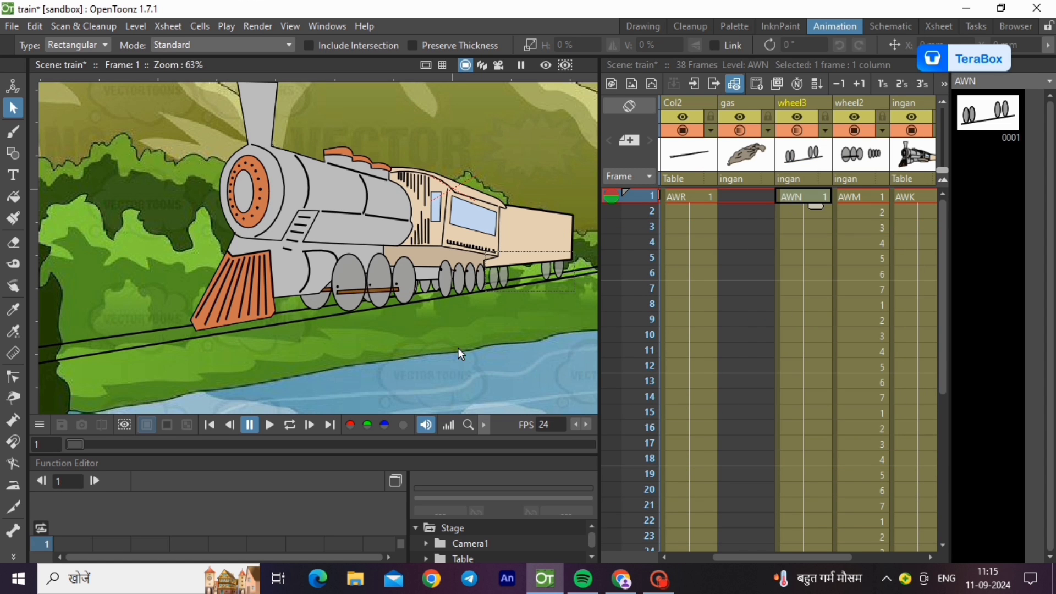
pyautogui.scroll(-2, 461, 355)
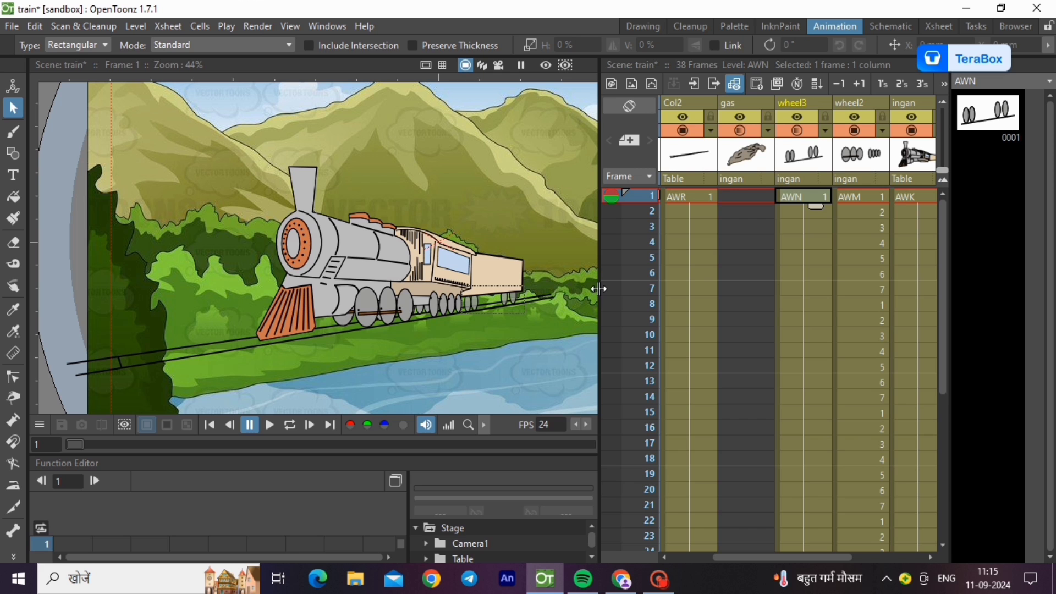
pyautogui.moveTo(598, 288); pyautogui.dragTo(726, 289)
pyautogui.scroll(-2, 126, 287)
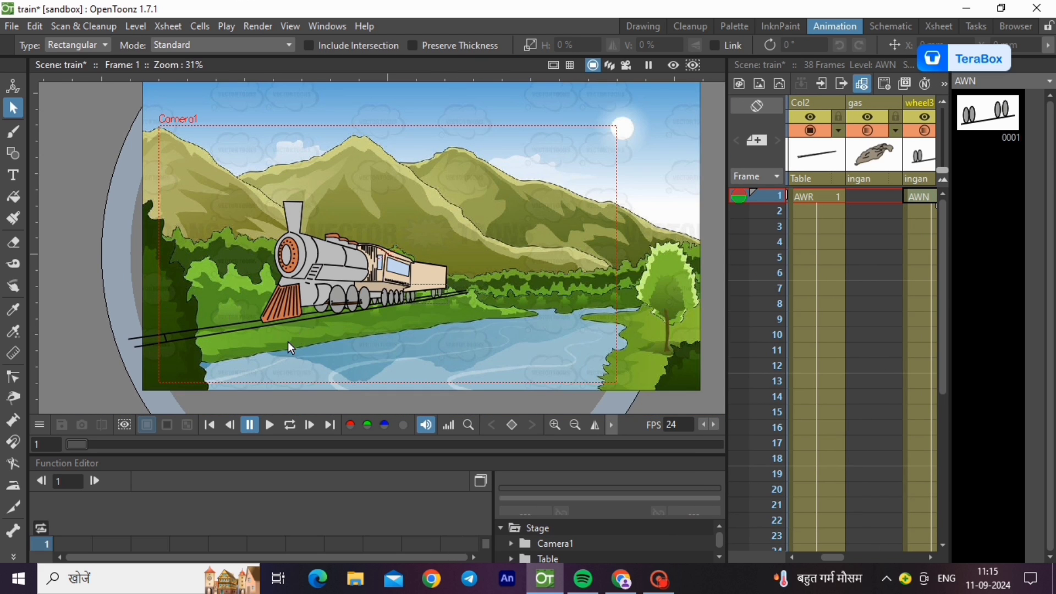
pyautogui.scroll(1, 285, 344)
# Step: Move the center of the AWK engine's ingan column to the train's rear, at about X 47.4 mm, Y -30.65 mm
pyautogui.moveTo(834, 556); pyautogui.dragTo(892, 558)
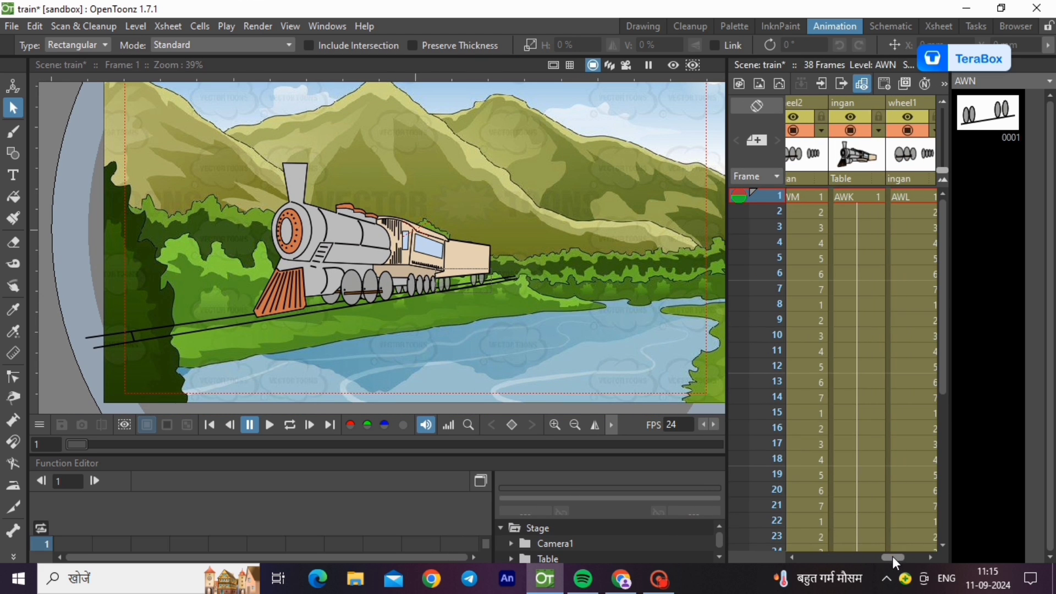
pyautogui.click(872, 197)
pyautogui.click(16, 89)
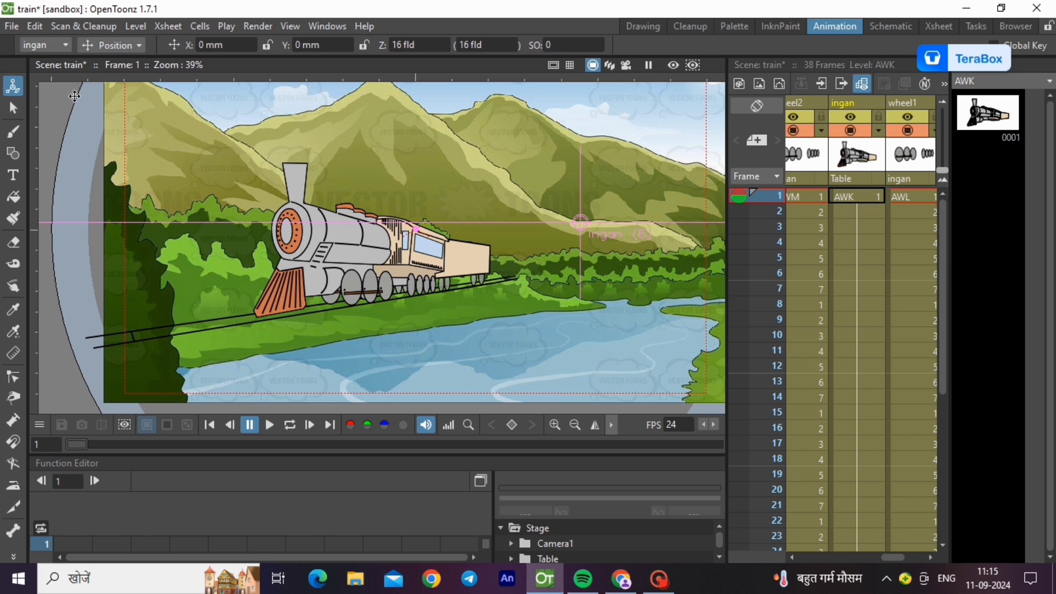
pyautogui.click(117, 47)
pyautogui.click(114, 137)
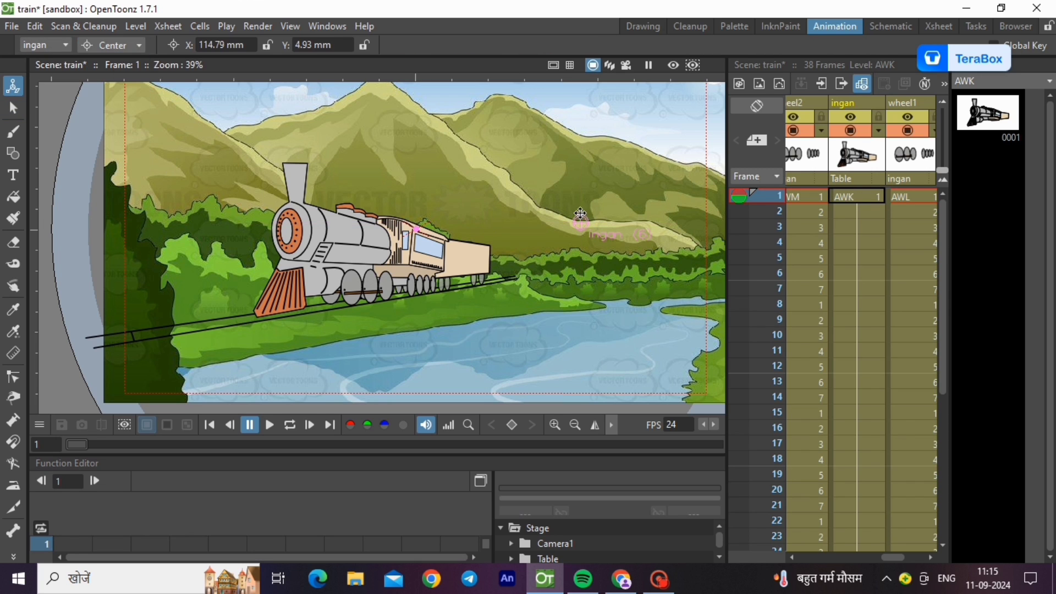
pyautogui.moveTo(580, 214)
pyautogui.mouseDown()
pyautogui.moveTo(420, 260)
pyautogui.moveTo(484, 274)
pyautogui.mouseUp()
# Step: Scale the train down to about 67.87% globally at frame 1 and switch the Animate tool to Position
pyautogui.click(119, 45)
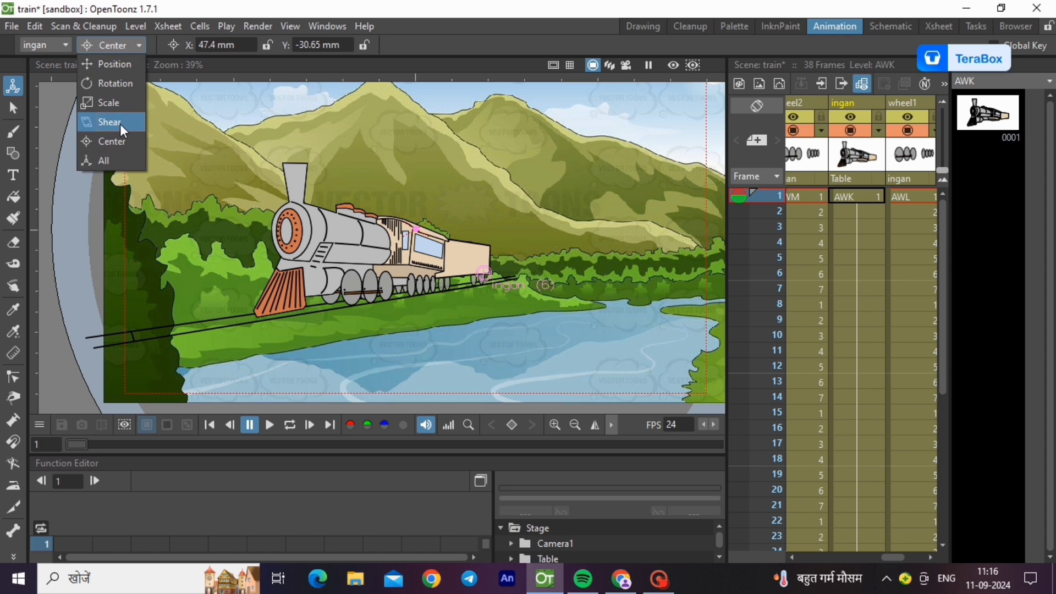
pyautogui.click(110, 105)
pyautogui.moveTo(291, 171); pyautogui.dragTo(354, 201)
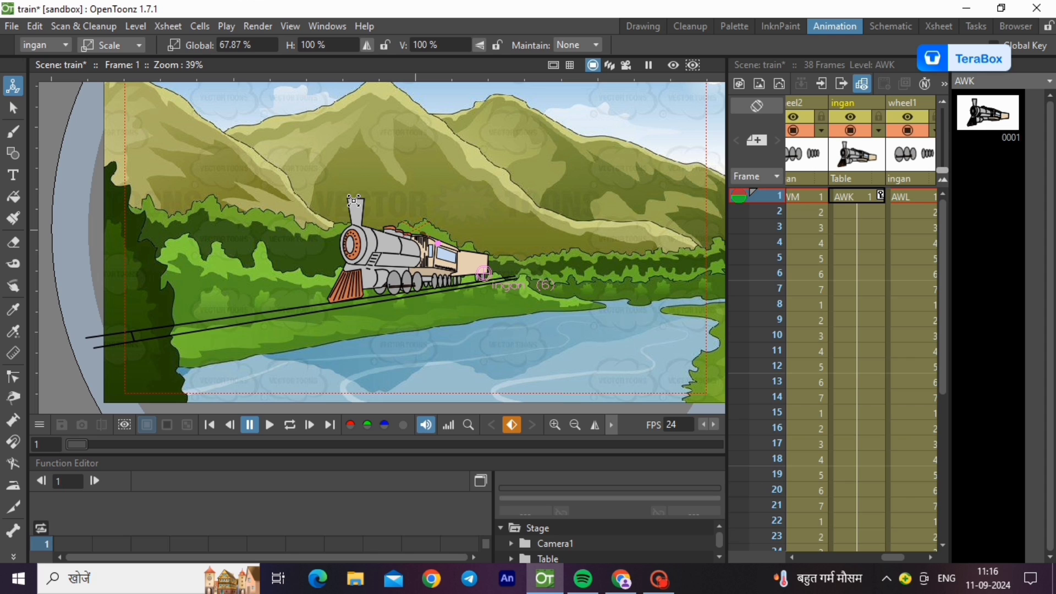
pyautogui.click(121, 45)
pyautogui.click(113, 57)
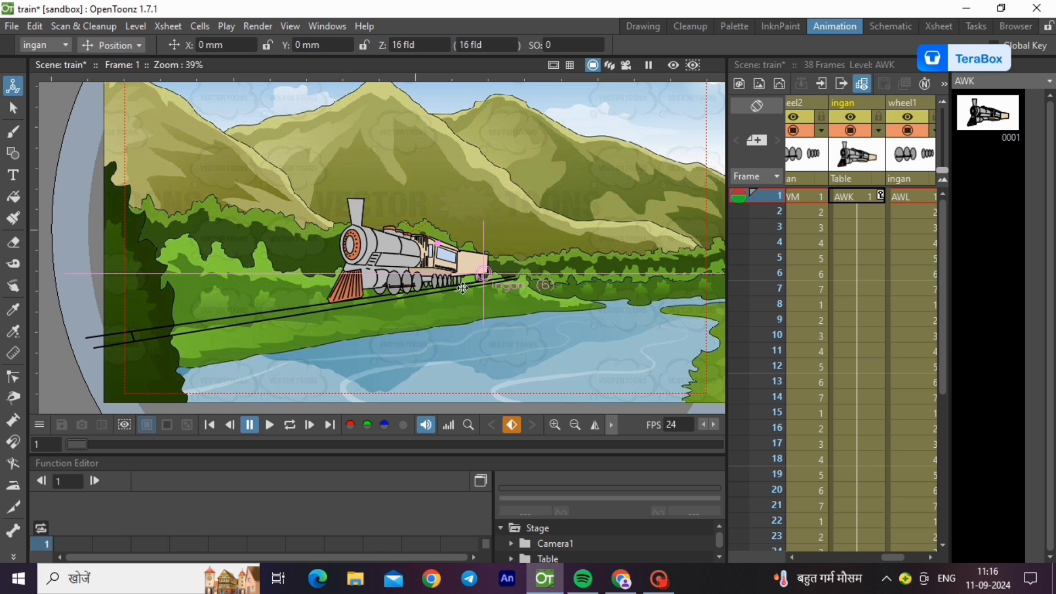
# Step: Move the train to about X 24.8 mm, Y 1.08 mm at frame 1, and scale it to about 100.19% globally at frame 36
pyautogui.moveTo(462, 287); pyautogui.dragTo(523, 273)
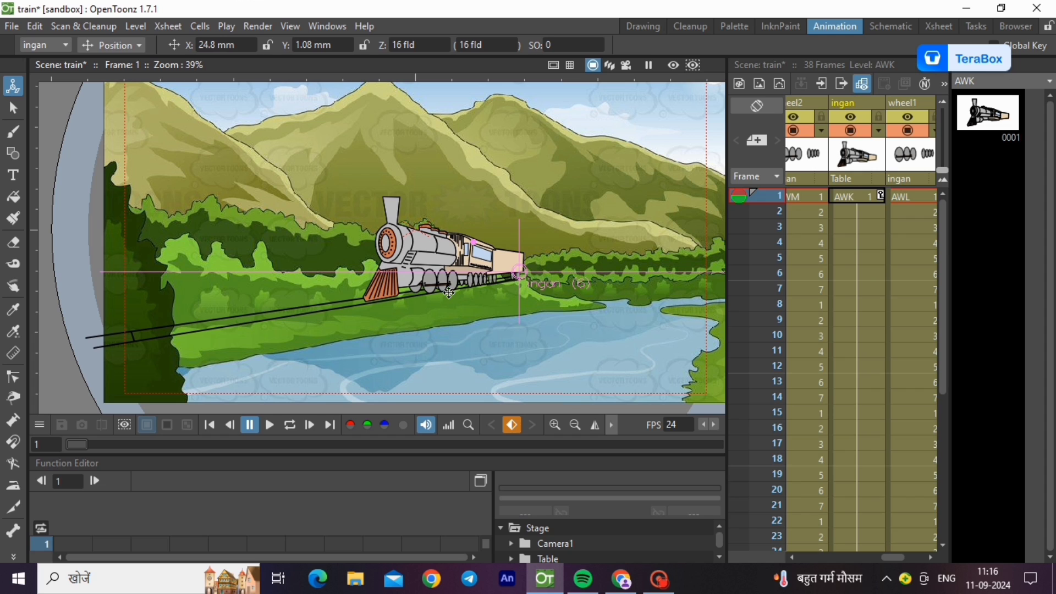
pyautogui.scroll(-4, 850, 229)
pyautogui.scroll(-4, 850, 230)
pyautogui.click(850, 364)
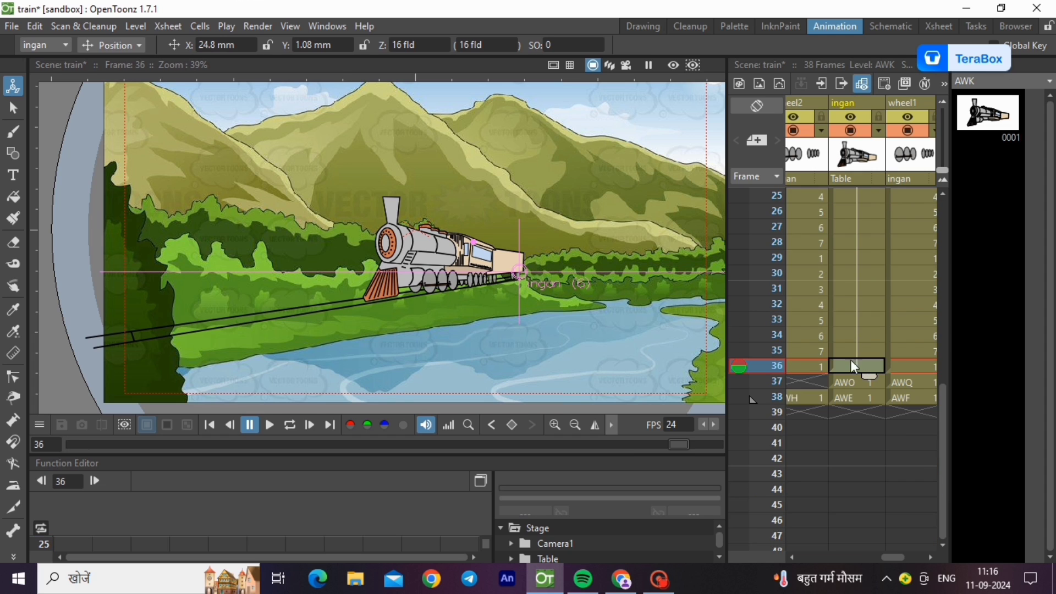
pyautogui.click(112, 45)
pyautogui.click(107, 101)
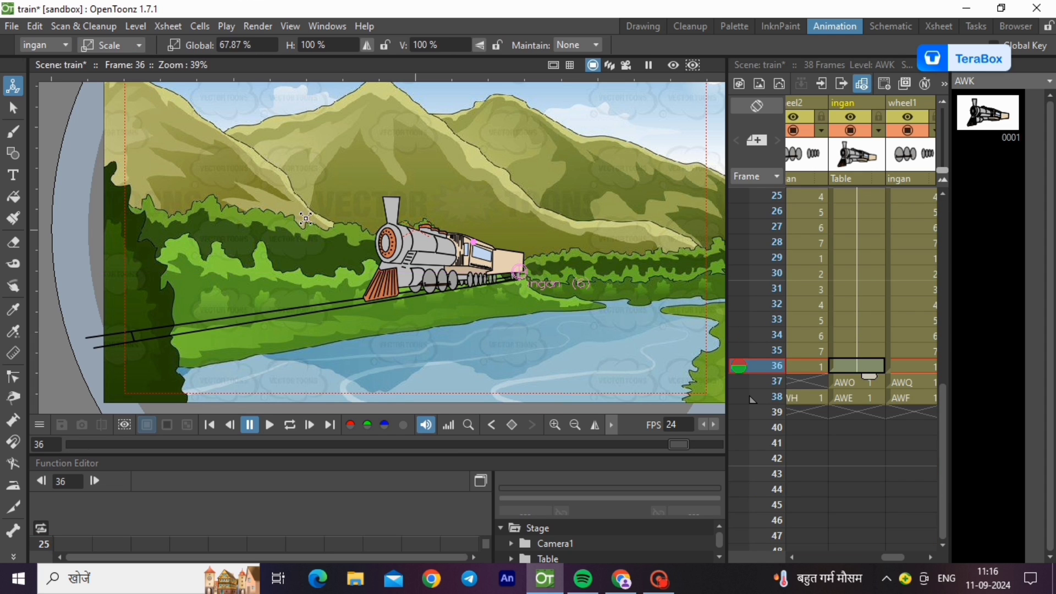
pyautogui.moveTo(362, 217); pyautogui.dragTo(305, 210)
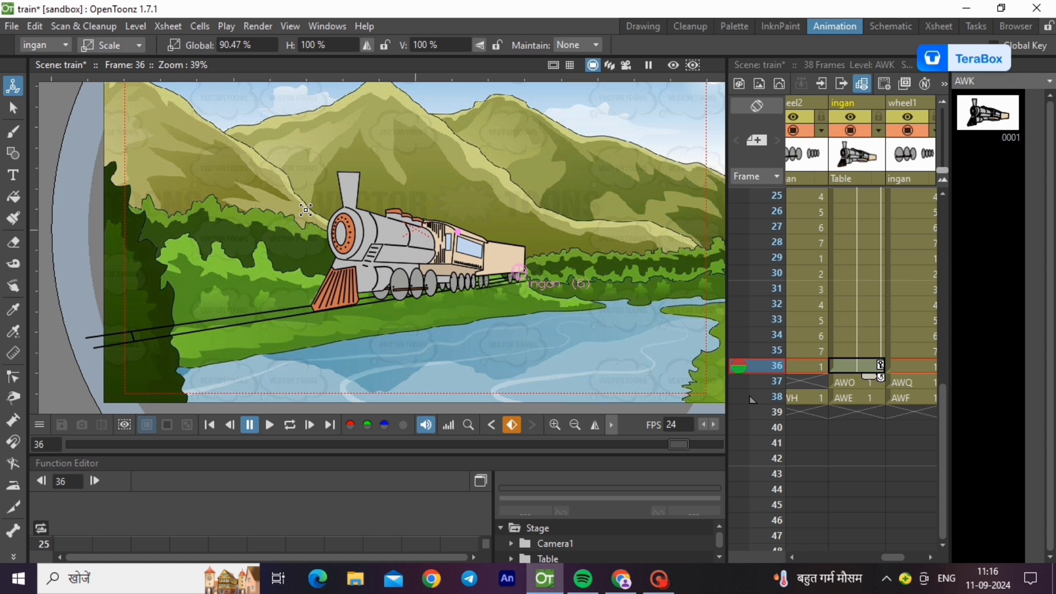
pyautogui.moveTo(522, 270)
pyautogui.mouseDown()
pyautogui.moveTo(506, 270)
pyautogui.moveTo(516, 266)
pyautogui.moveTo(495, 244)
pyautogui.moveTo(520, 270)
pyautogui.mouseUp()
pyautogui.moveTo(484, 235); pyautogui.dragTo(480, 231)
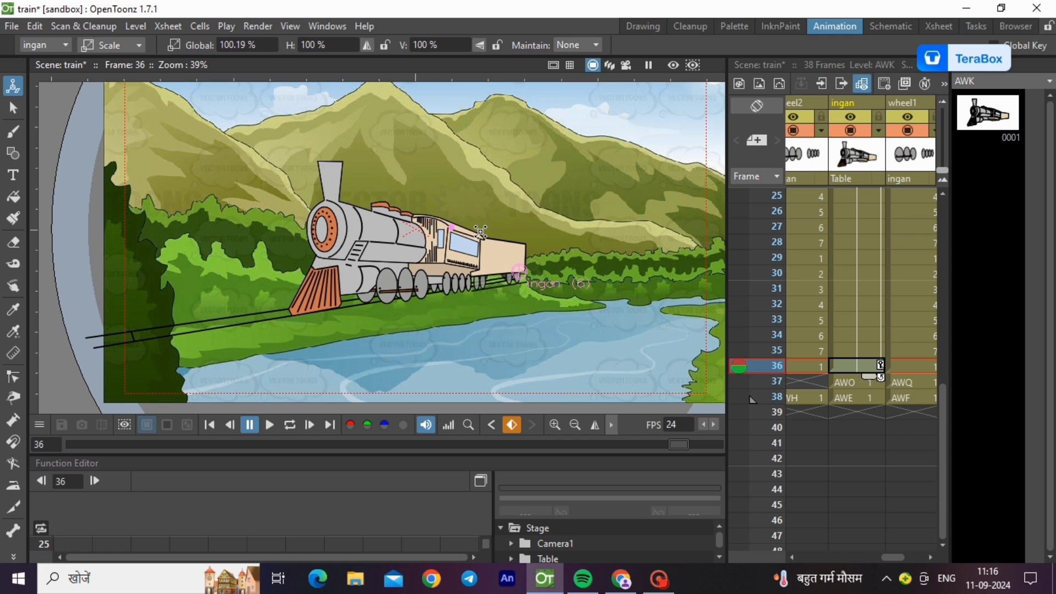
# Step: Move the enlarged train down the track at frame 36 to about X -109.99 mm, Y -18.33 mm
pyautogui.click(137, 45)
pyautogui.click(105, 59)
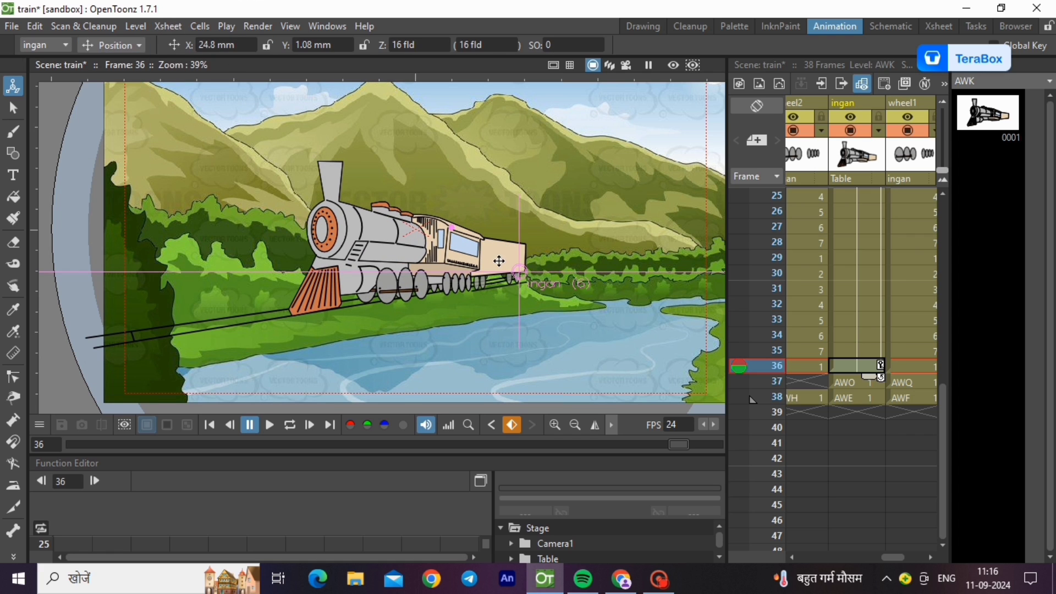
pyautogui.moveTo(522, 272); pyautogui.dragTo(329, 299)
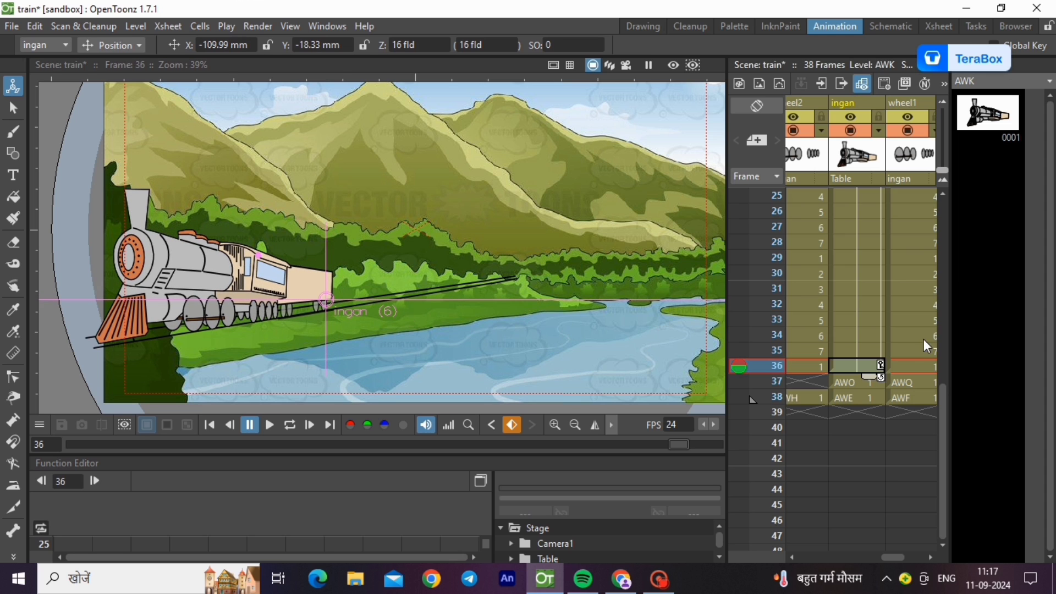
# Step: Return to frame 1 of the ingan column and play back the train's movement along the track
pyautogui.scroll(8, 905, 333)
pyautogui.click(854, 180)
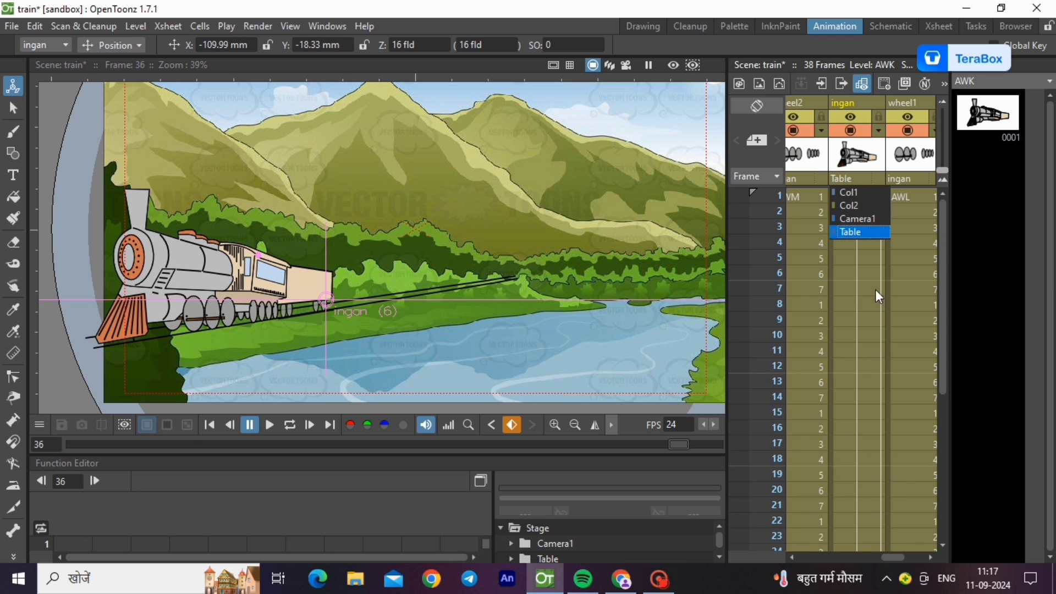
pyautogui.click(878, 292)
pyautogui.click(862, 197)
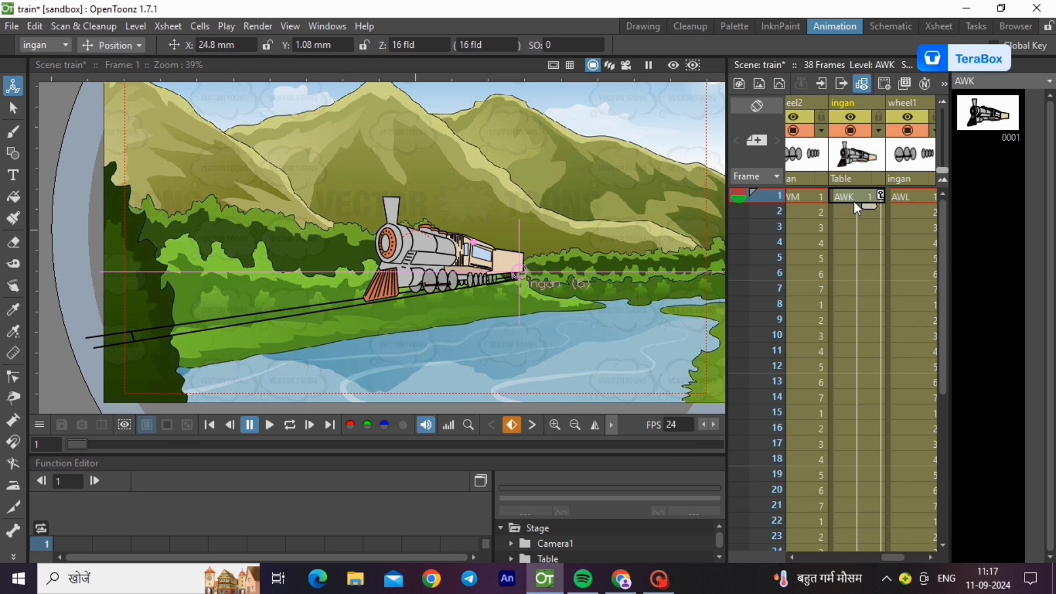
pyautogui.click(262, 427)
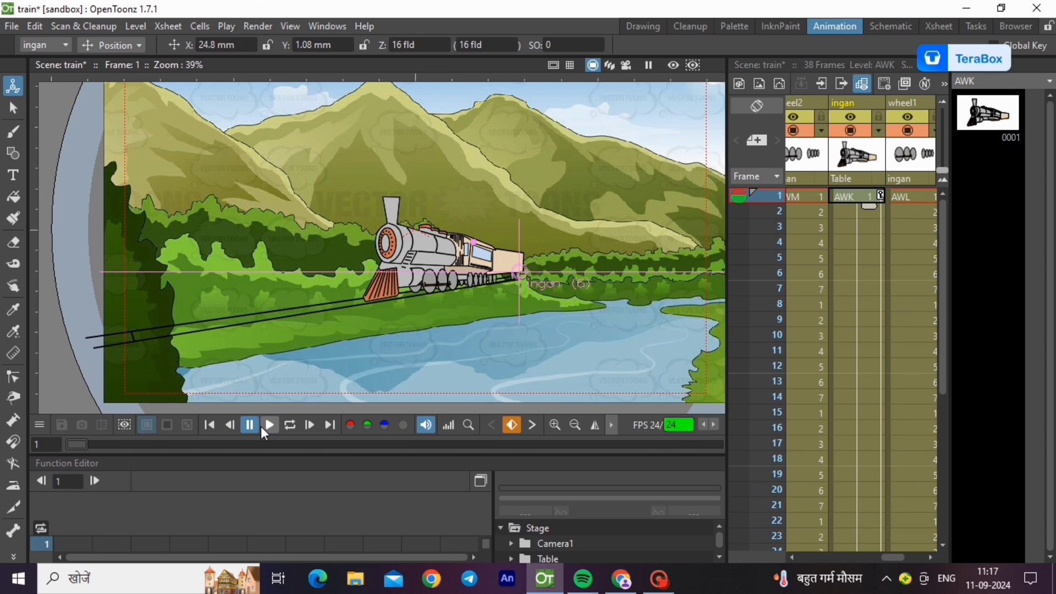
pyautogui.click(262, 427)
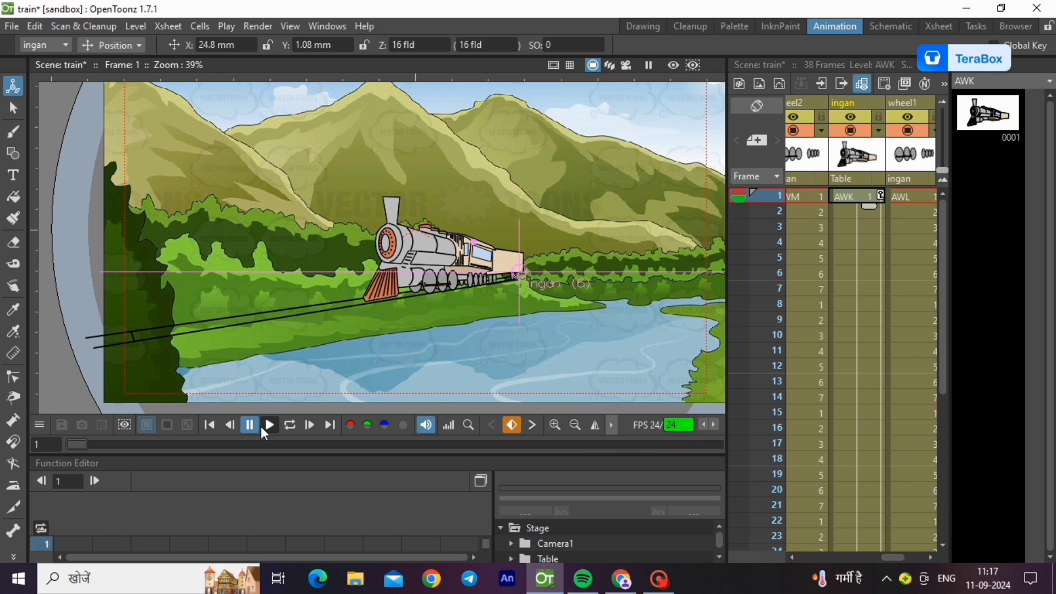
pyautogui.click(261, 427)
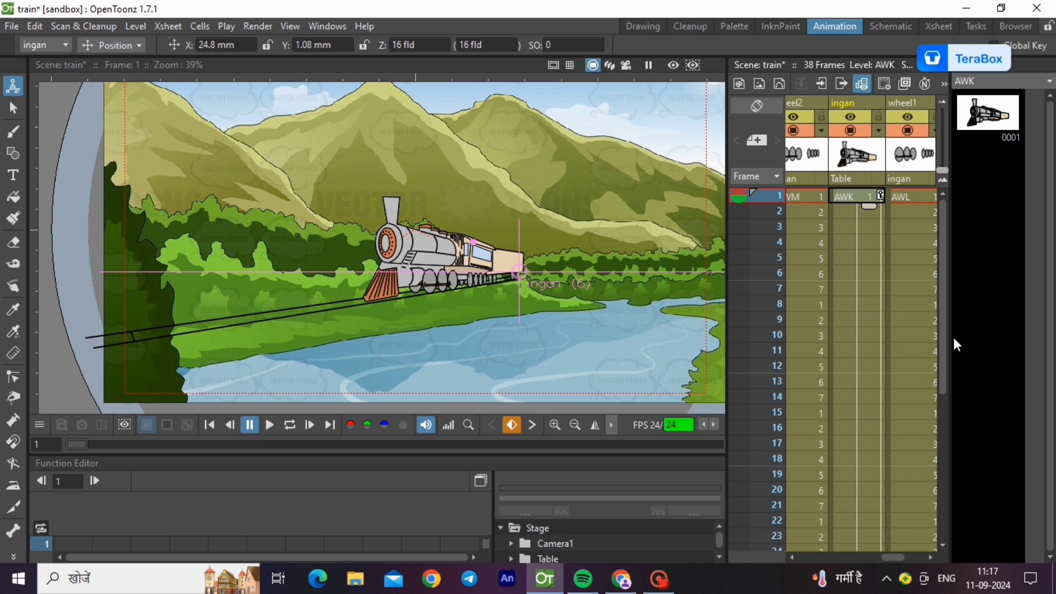
# Step: Check the train's motion frame by frame from frame 2 to 16 in the ingan column, and play the animation again
pyautogui.click(845, 214)
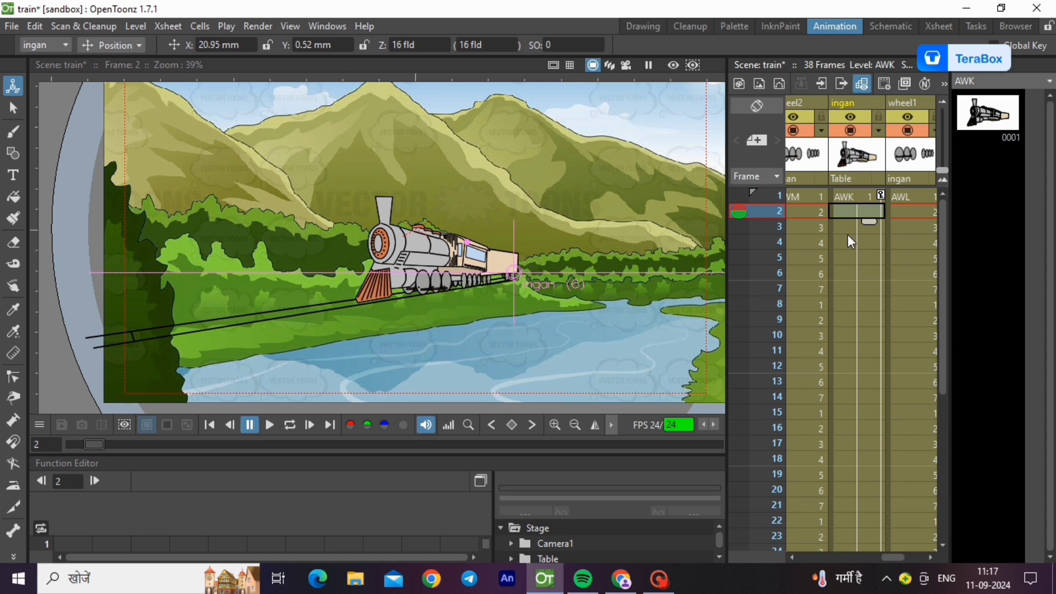
pyautogui.click(847, 237)
pyautogui.click(851, 261)
pyautogui.click(855, 303)
pyautogui.click(856, 334)
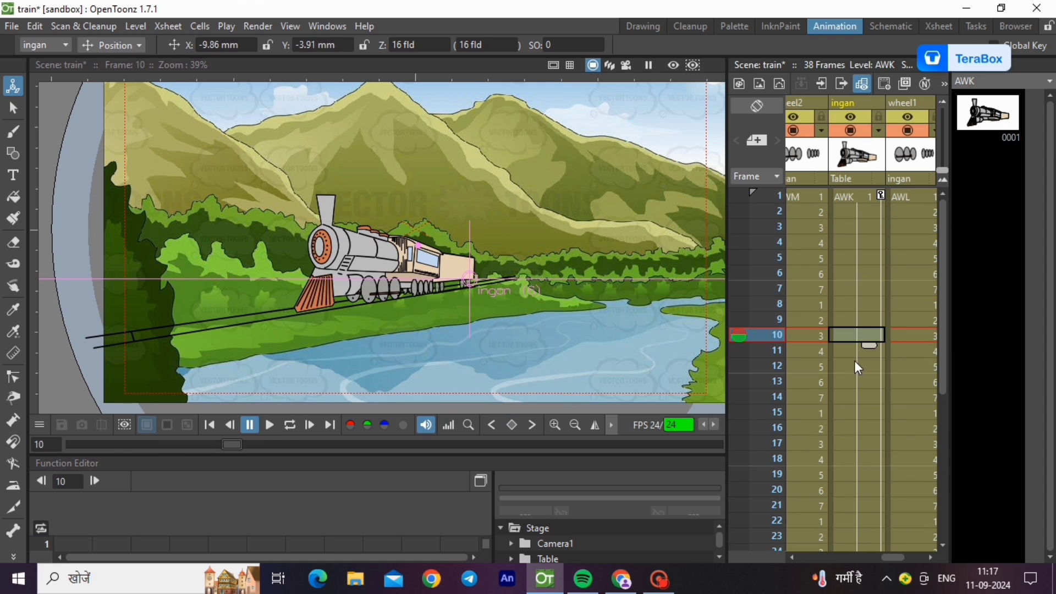
pyautogui.click(857, 366)
pyautogui.click(852, 383)
pyautogui.click(857, 427)
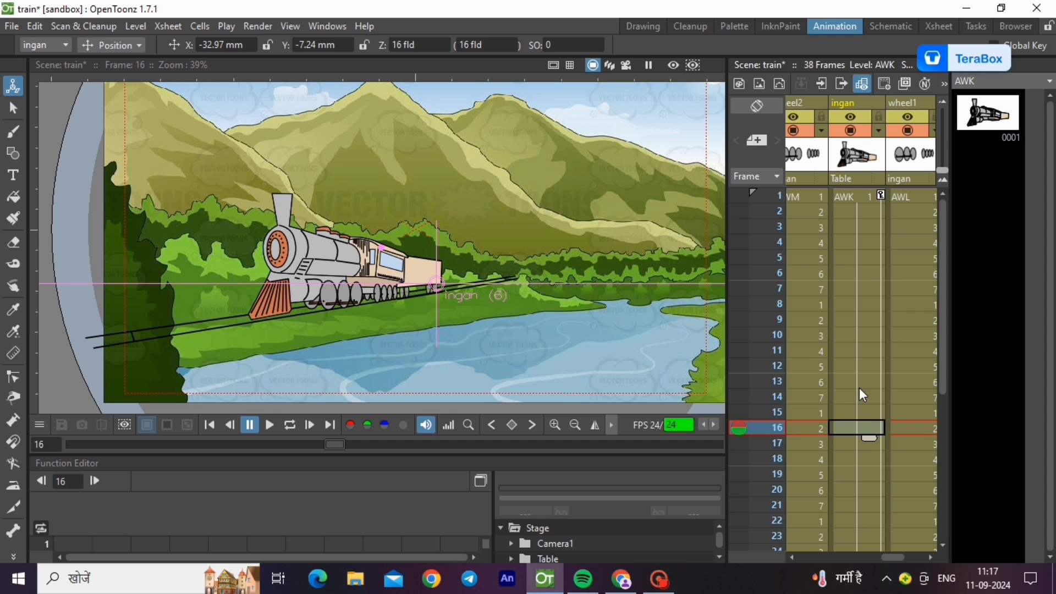
pyautogui.scroll(-5, 859, 387)
pyautogui.scroll(5, 846, 231)
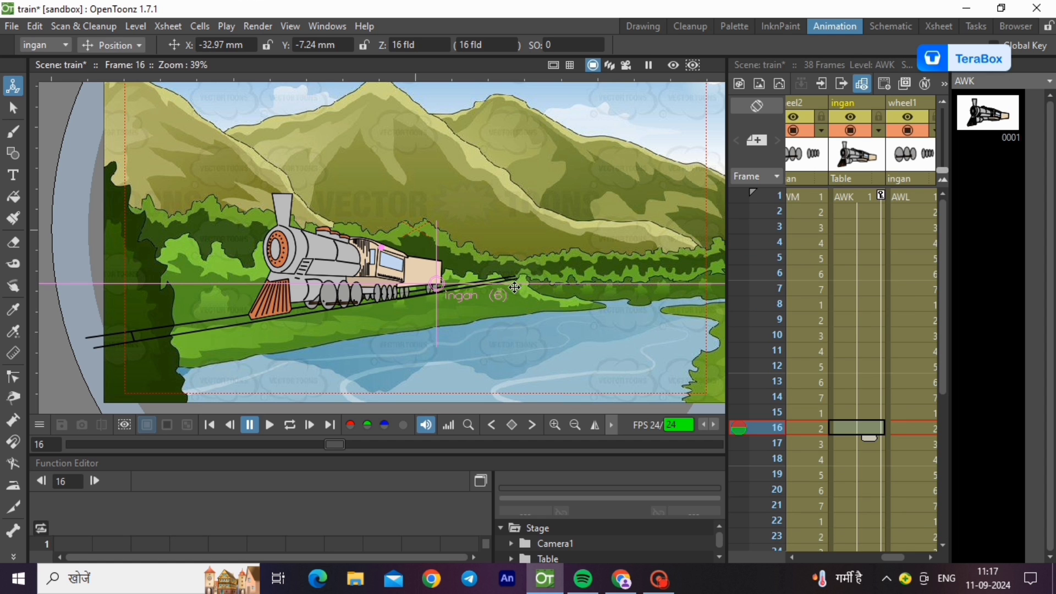
pyautogui.click(274, 428)
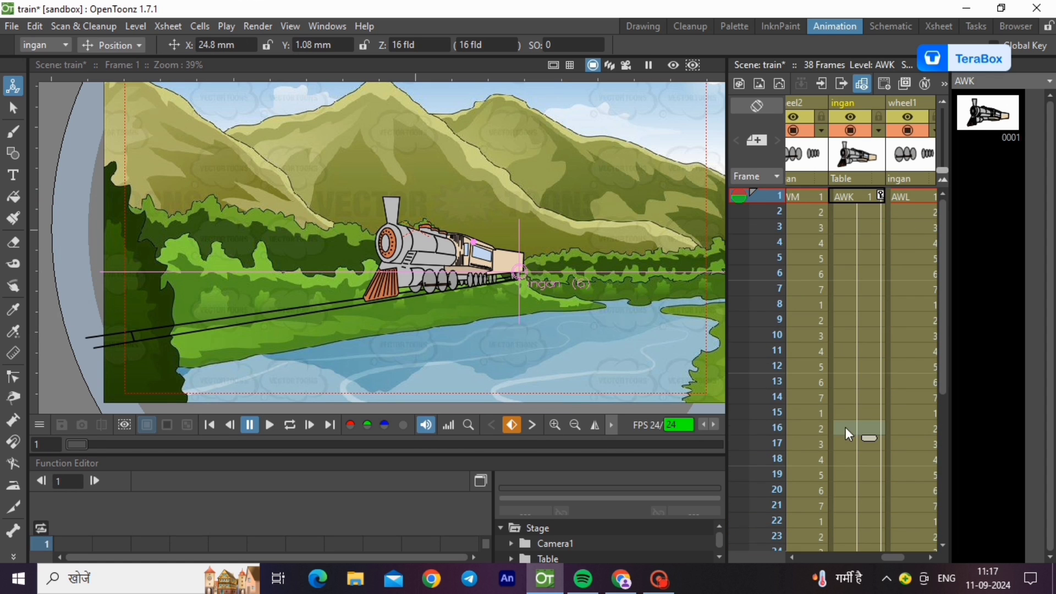
# Step: Raise the wheel3 column's opacity to full and play back the animation
pyautogui.click(789, 555)
pyautogui.click(789, 555)
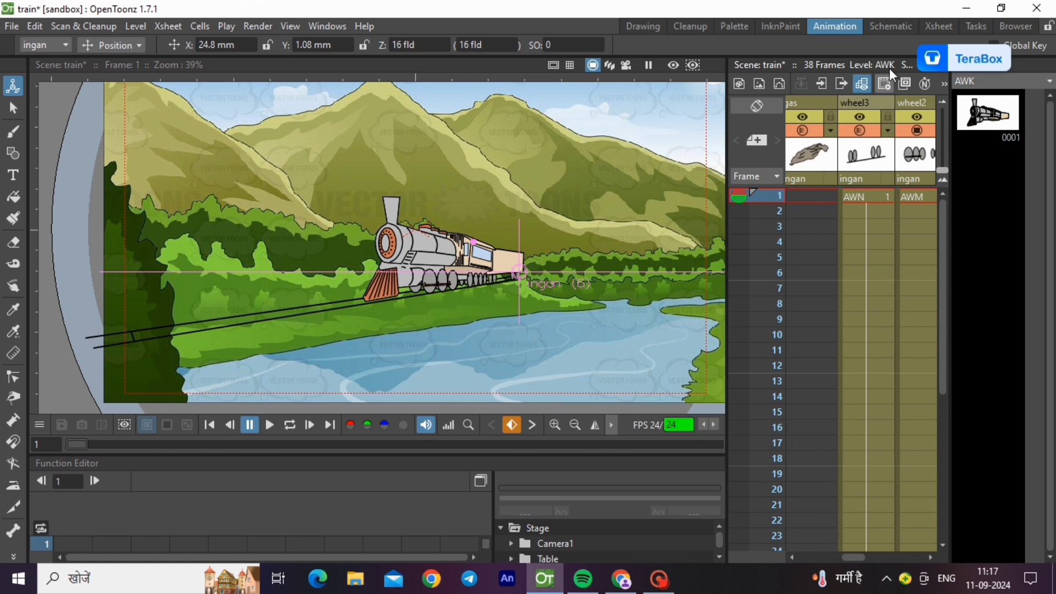
pyautogui.click(888, 129)
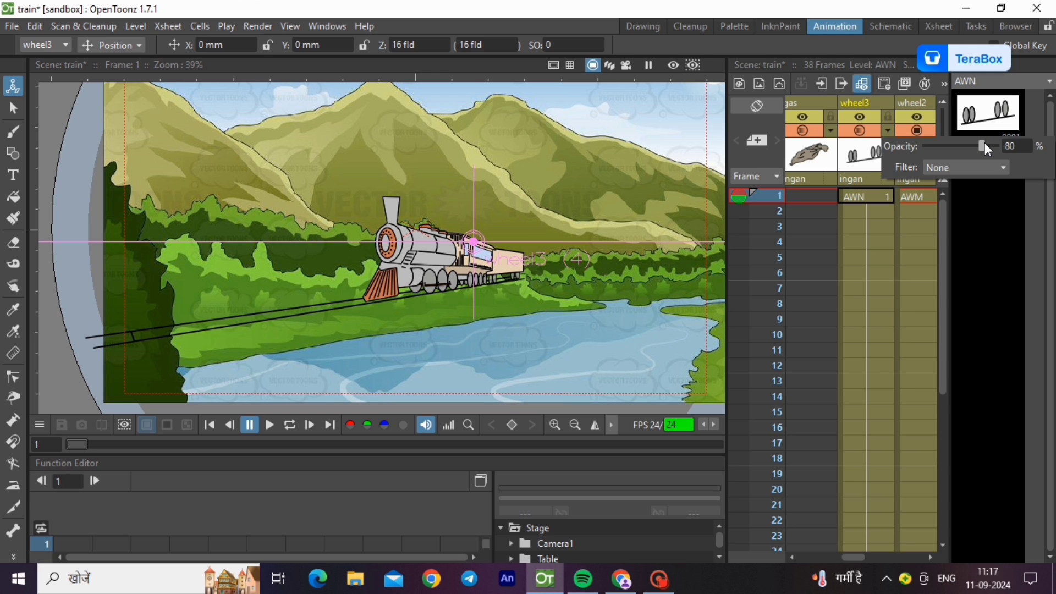
pyautogui.moveTo(984, 144); pyautogui.dragTo(997, 145)
pyautogui.click(873, 103)
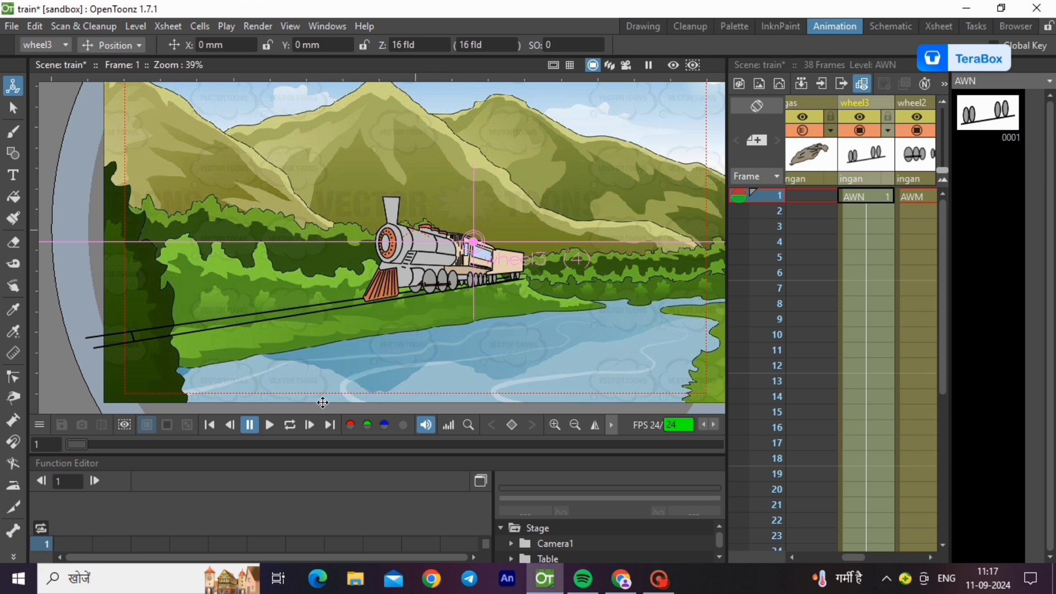
pyautogui.click(269, 431)
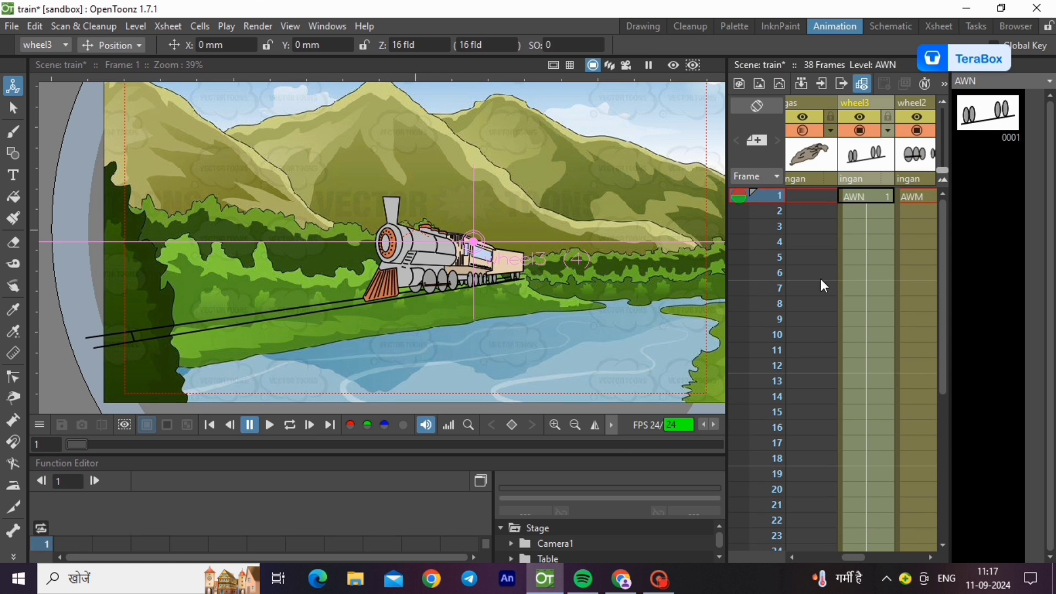
# Step: Scale Camera1 down to about 47.8% globally at frame 1, framing the train more tightly
pyautogui.moveTo(850, 560); pyautogui.dragTo(783, 557)
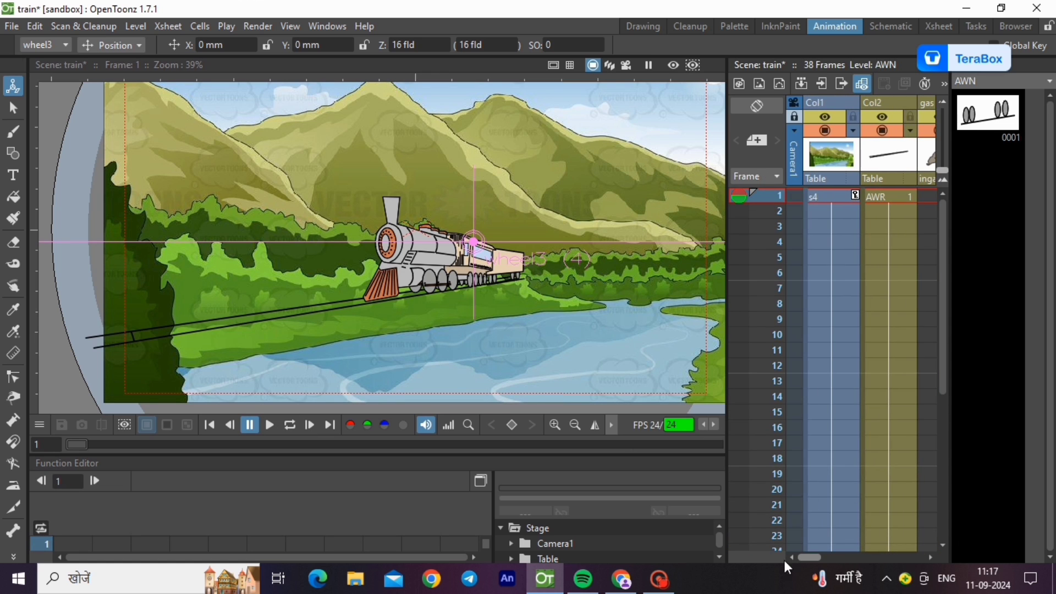
pyautogui.click(789, 198)
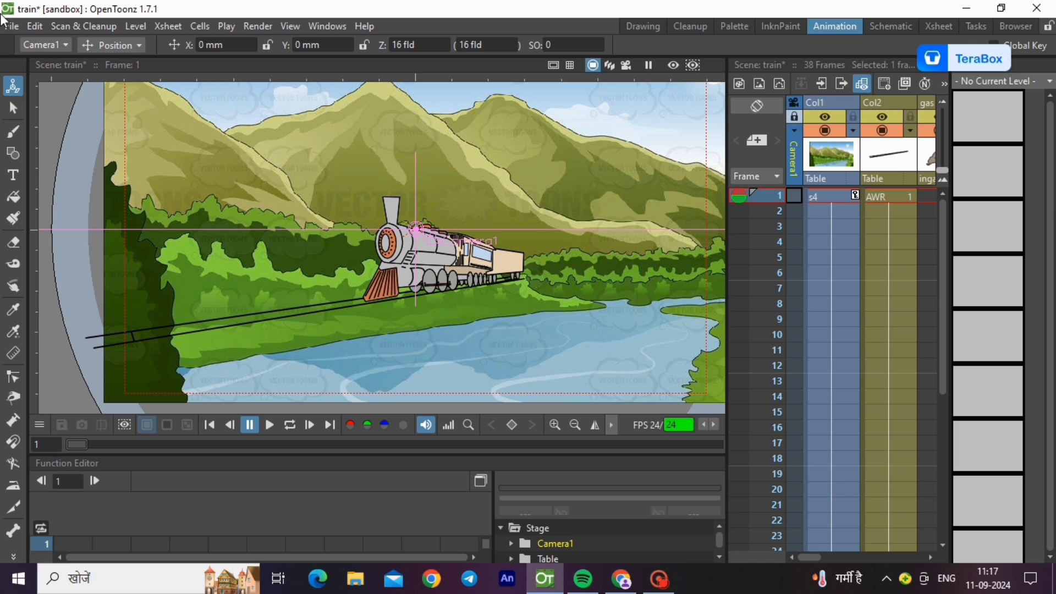
pyautogui.click(141, 52)
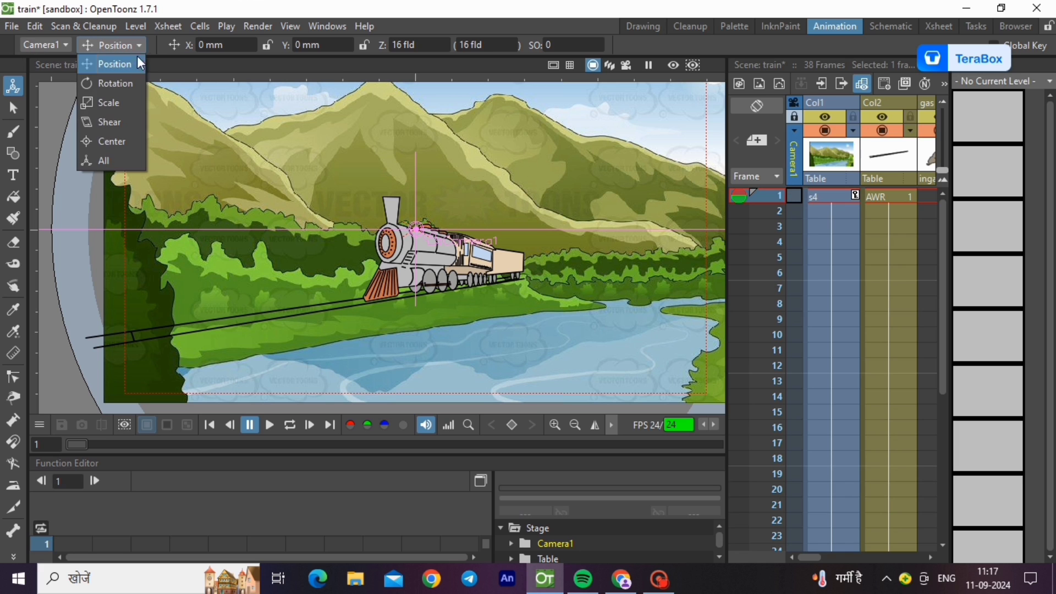
pyautogui.click(115, 104)
pyautogui.moveTo(152, 146); pyautogui.dragTo(273, 239)
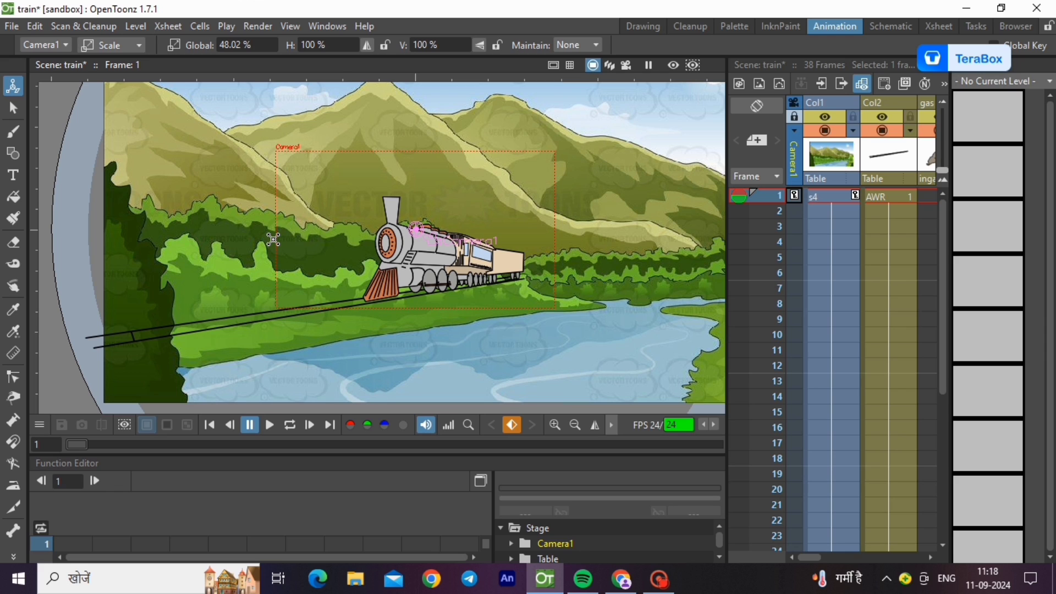
pyautogui.moveTo(273, 240); pyautogui.dragTo(274, 241)
# Step: Keyframe Camera1's global scale at about 47.42% at frame 36
pyautogui.scroll(-5, 827, 332)
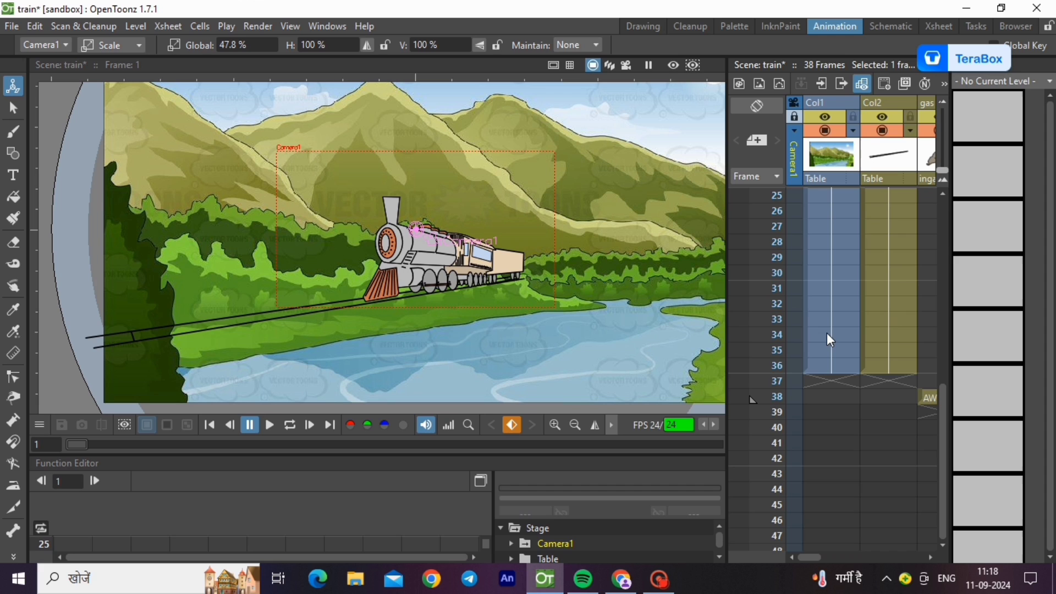
pyautogui.click(795, 365)
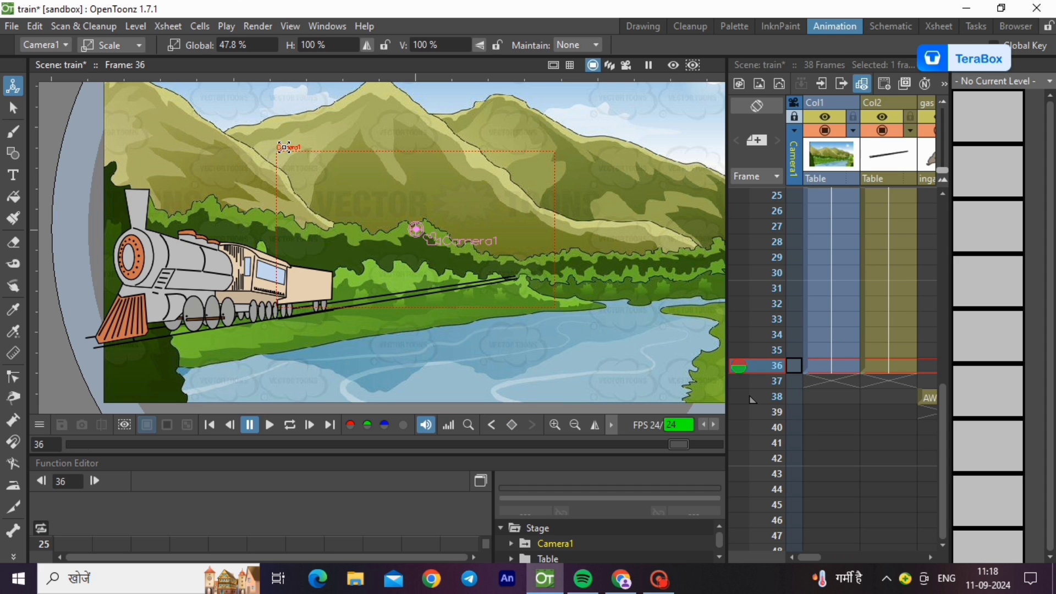
pyautogui.moveTo(283, 149); pyautogui.dragTo(258, 141)
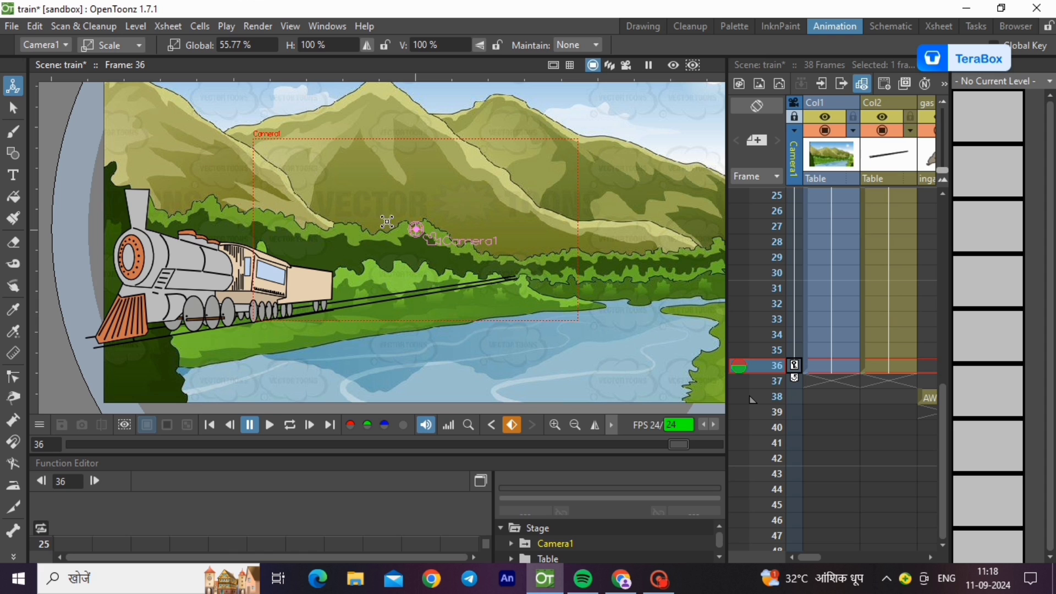
pyautogui.moveTo(386, 222); pyautogui.dragTo(217, 158)
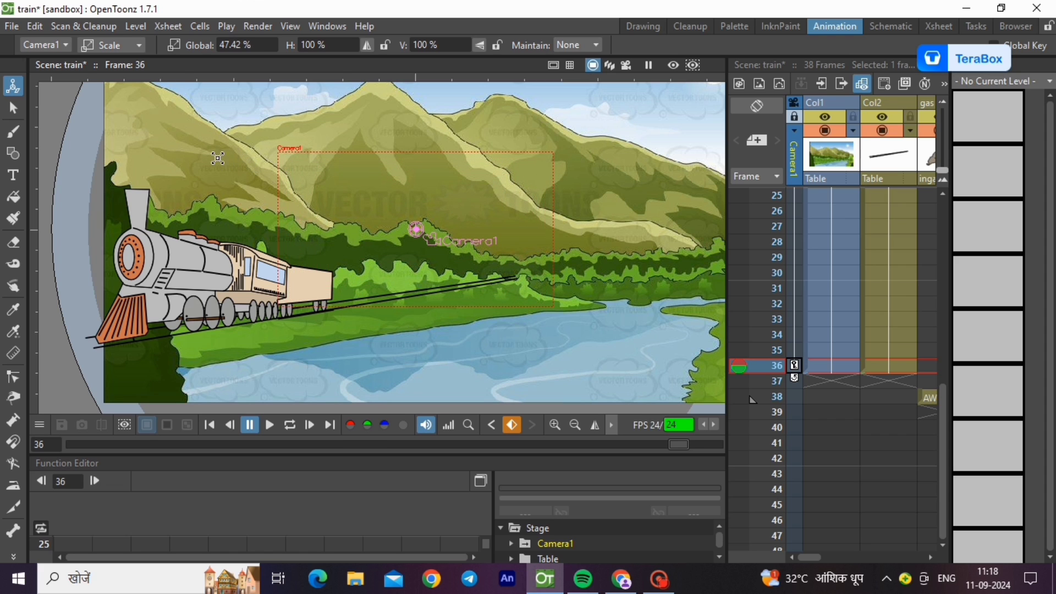
# Step: Move Camera1 over the train at frame 36, to about X -117.53 mm, Y -26.42 mm
pyautogui.click(123, 44)
pyautogui.click(122, 63)
pyautogui.moveTo(417, 229); pyautogui.dragTo(252, 267)
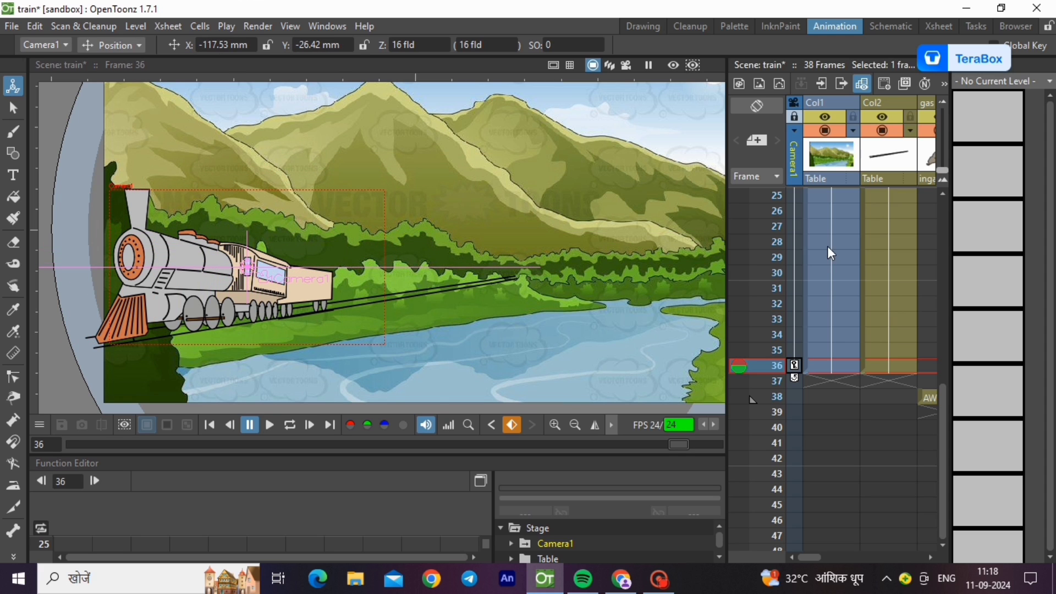
# Step: Preview the animation from frame 1 through the camera view with the Selection tool active
pyautogui.scroll(5, 834, 246)
pyautogui.click(833, 198)
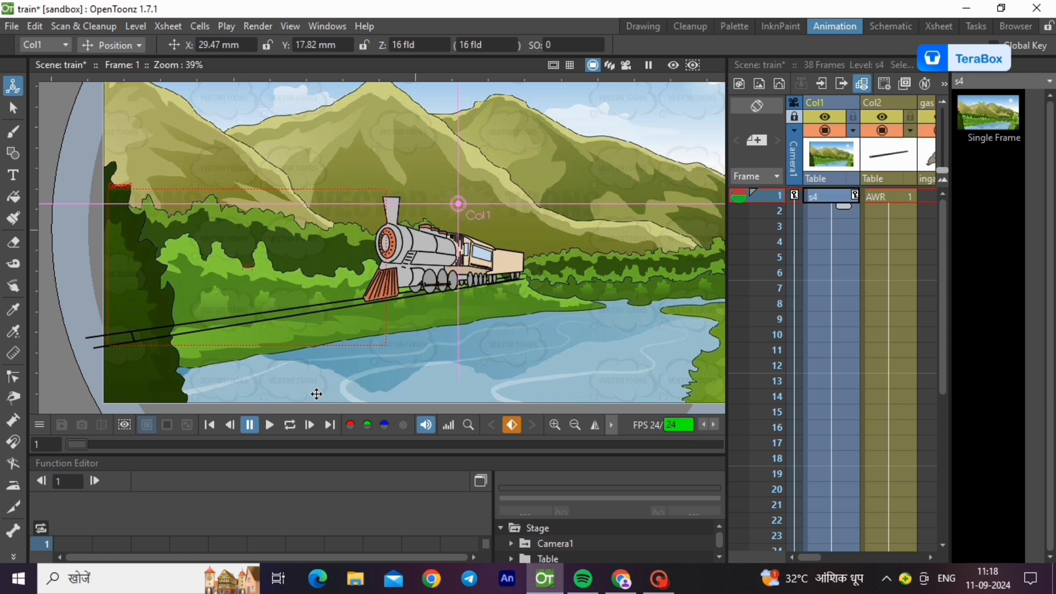
pyautogui.scroll(-2, 125, 379)
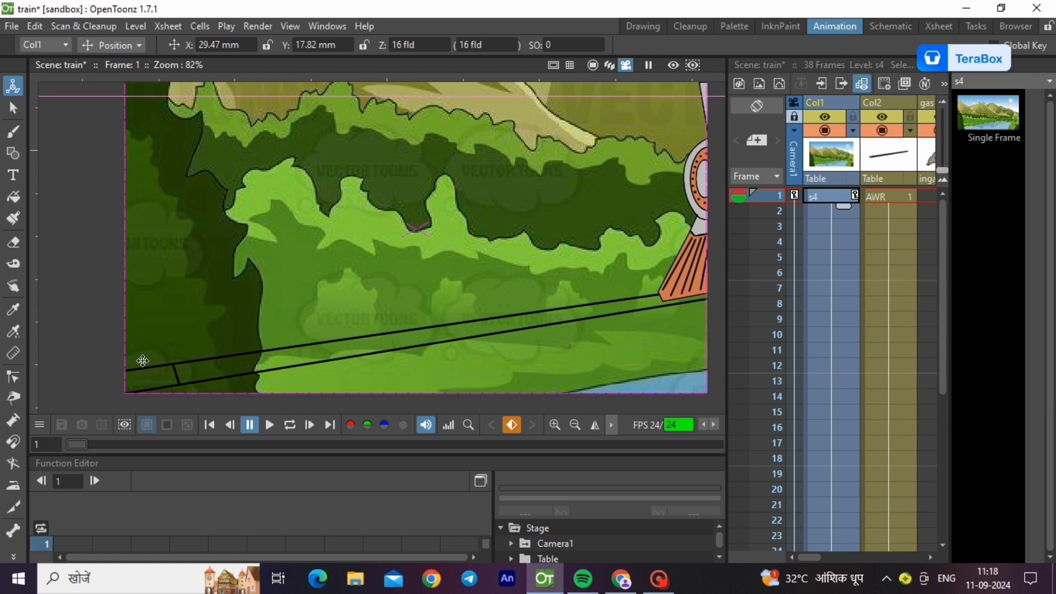
pyautogui.scroll(1, 81, 353)
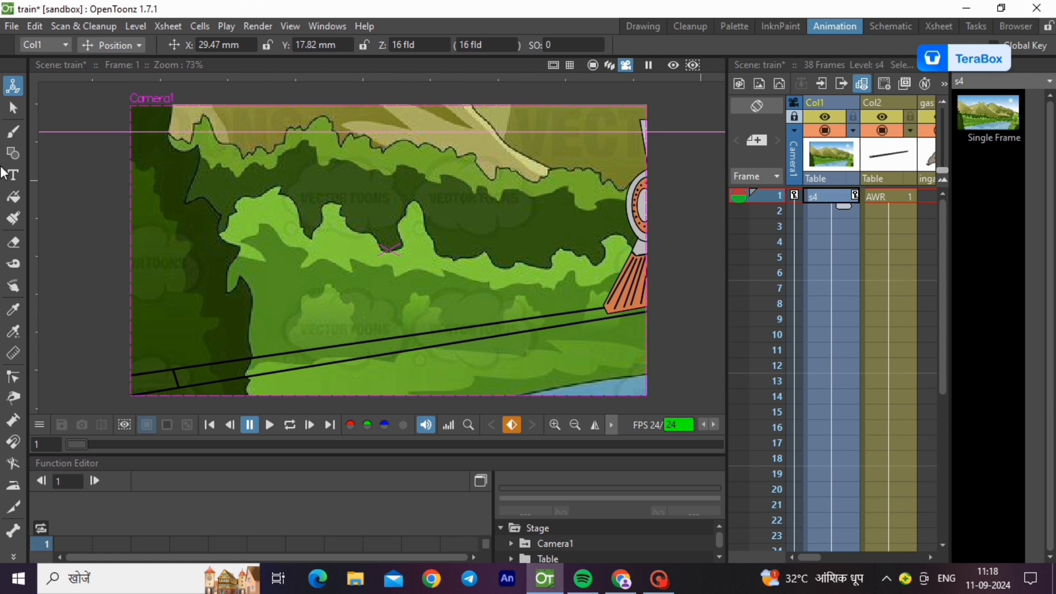
pyautogui.click(11, 108)
pyautogui.click(274, 424)
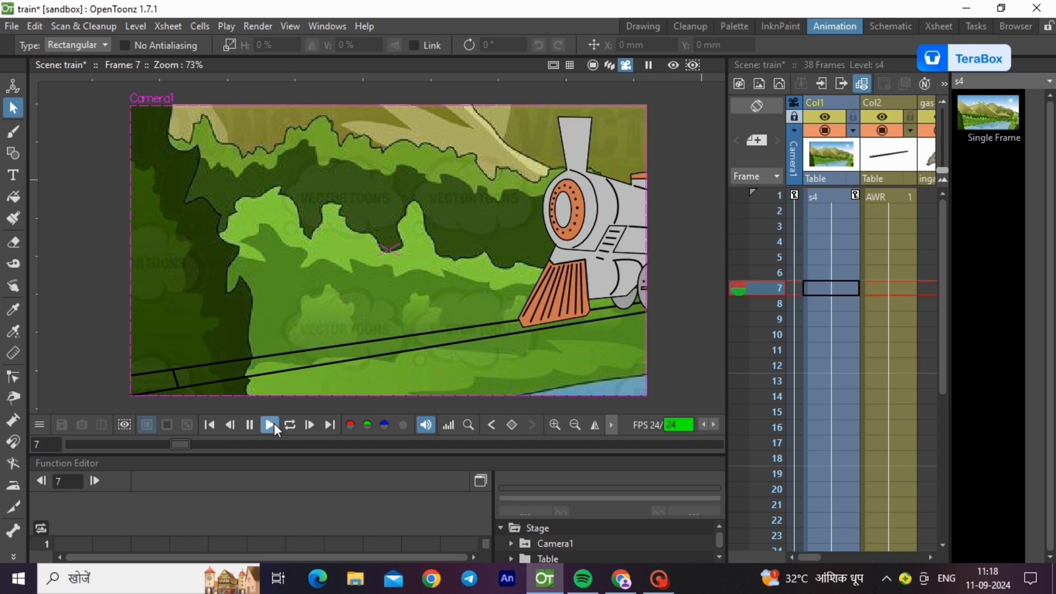
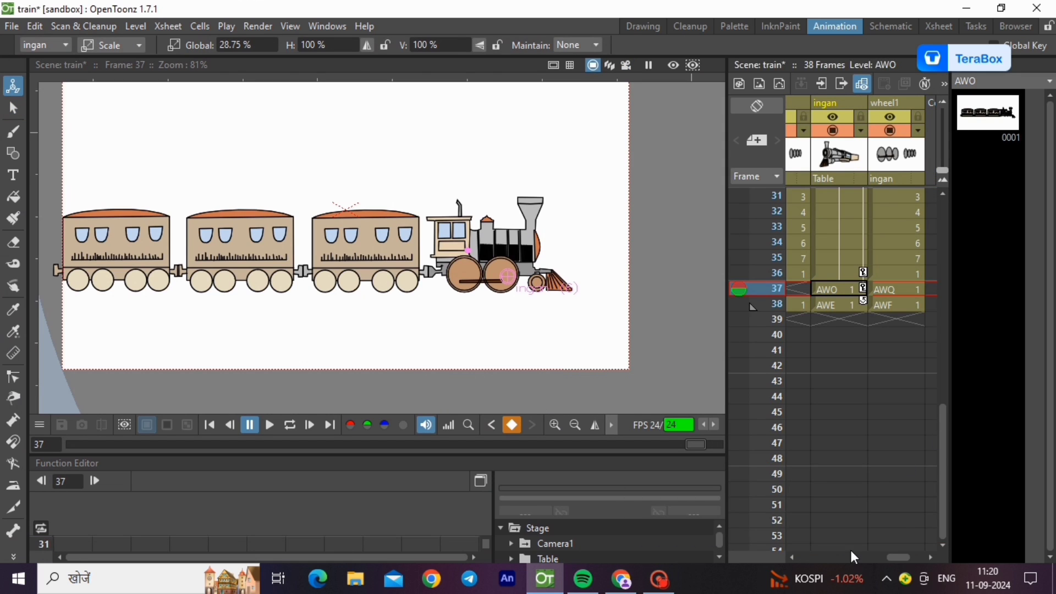
# Step: Import the s3 background image from the desktop into frame 37 of Col1
pyautogui.moveTo(896, 556); pyautogui.dragTo(767, 555)
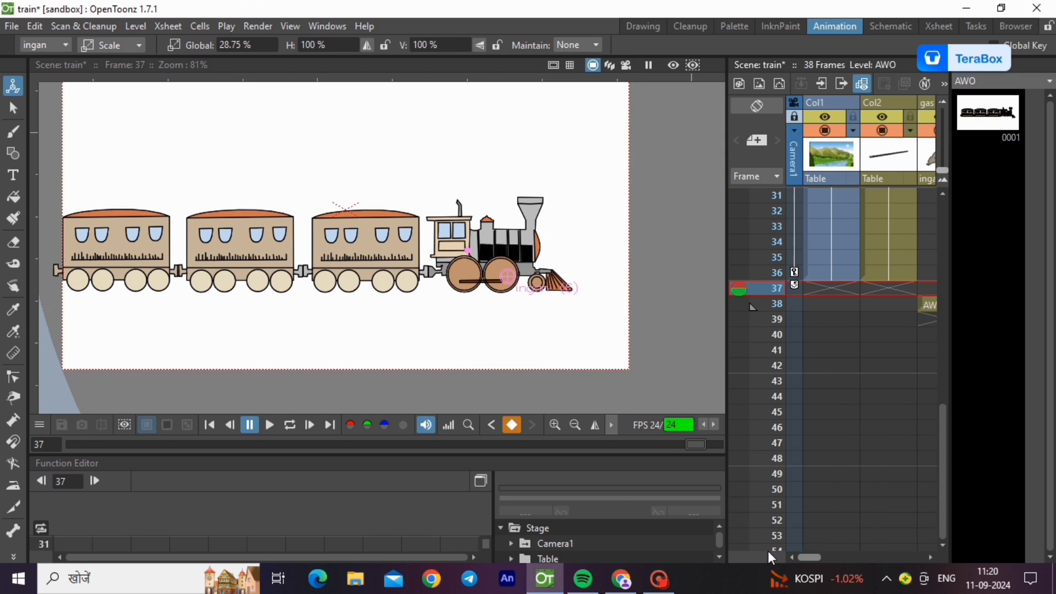
pyautogui.click(830, 287)
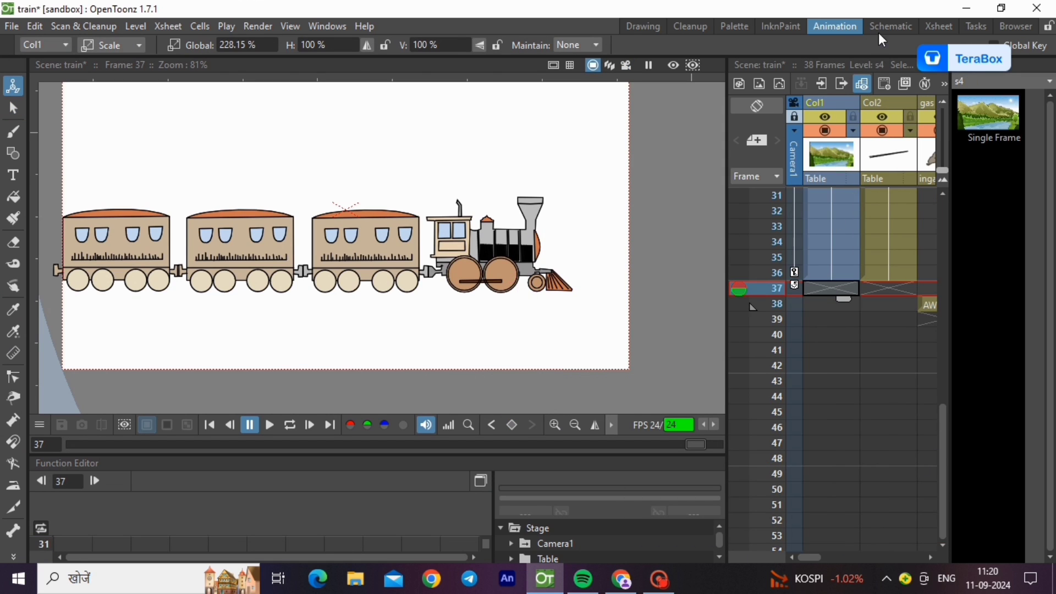
pyautogui.click(971, 7)
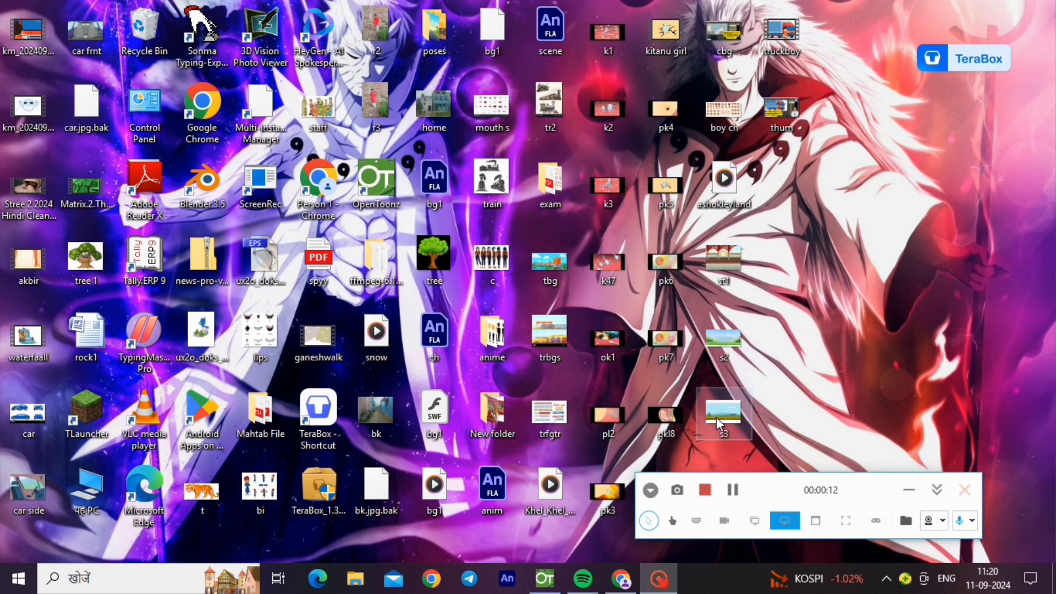
pyautogui.moveTo(716, 416); pyautogui.dragTo(456, 334)
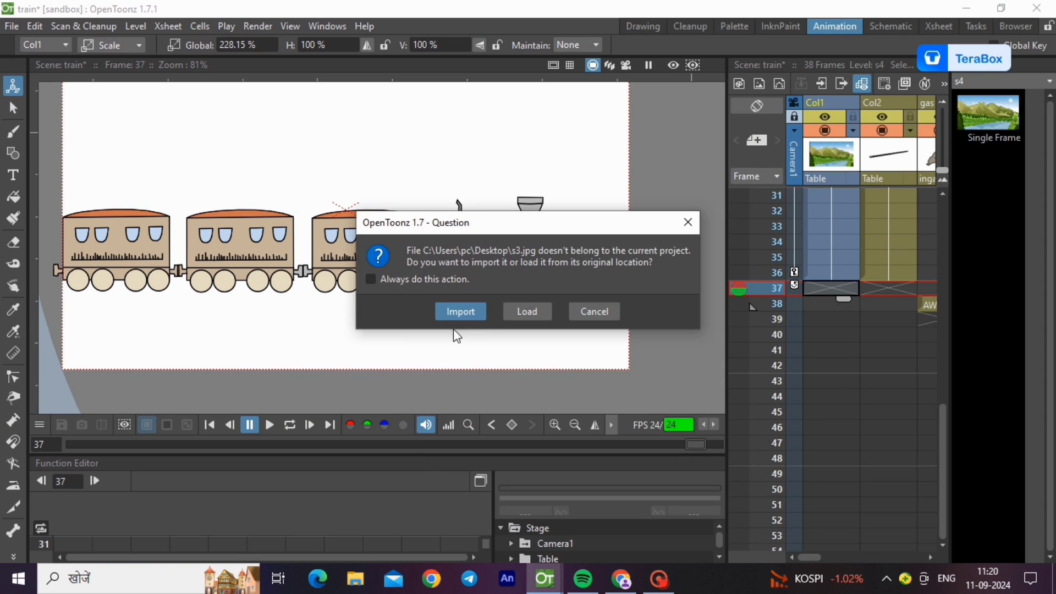
pyautogui.click(457, 308)
pyautogui.scroll(-5, 457, 314)
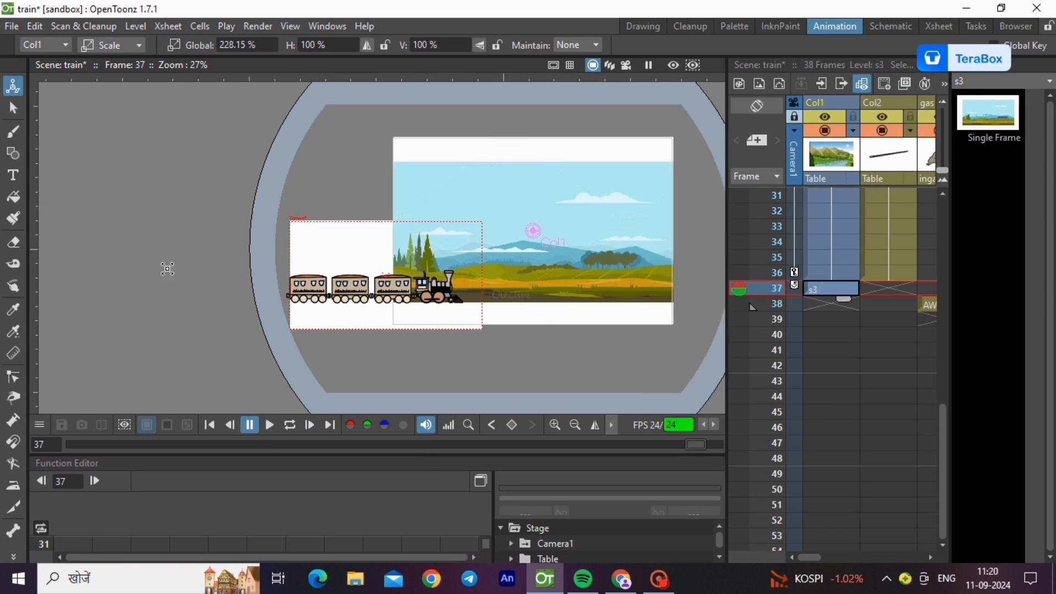
# Step: Set a camera key at frame 37 and enlarge the camera frame to about 57% global scale
pyautogui.click(793, 287)
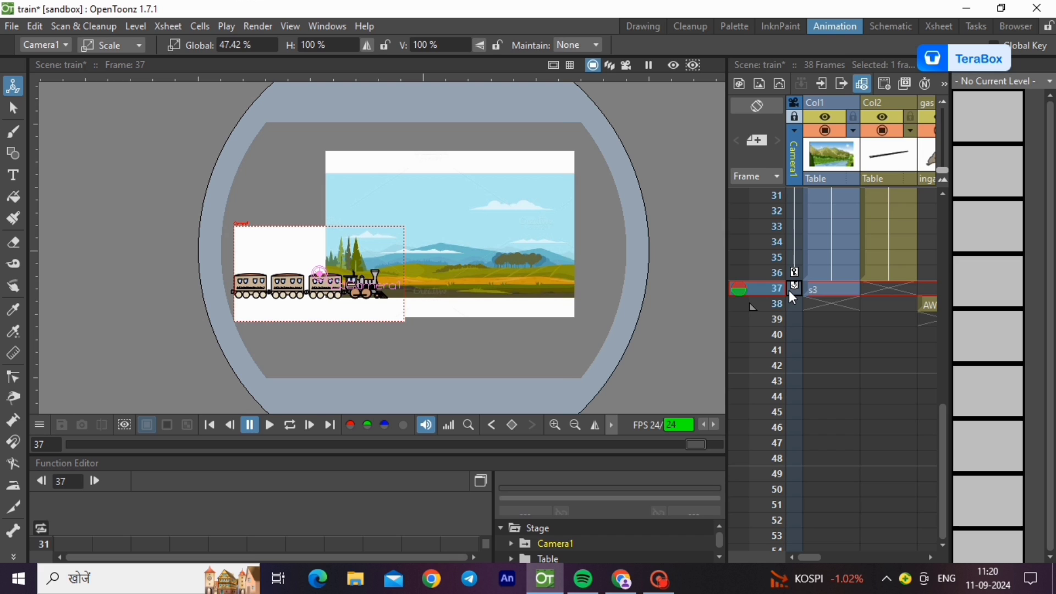
pyautogui.rightClick(792, 297)
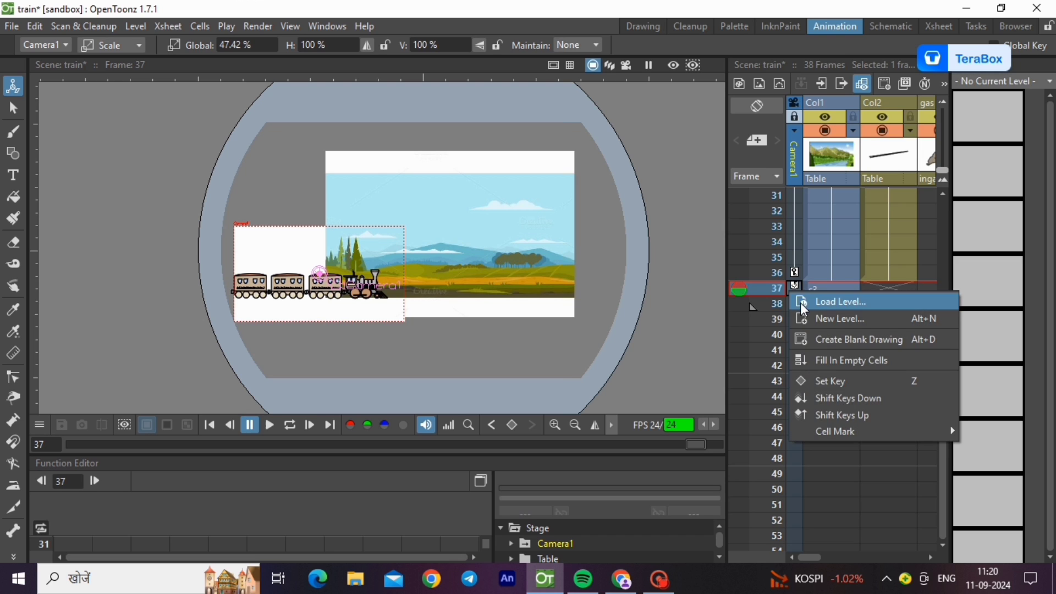
pyautogui.click(829, 380)
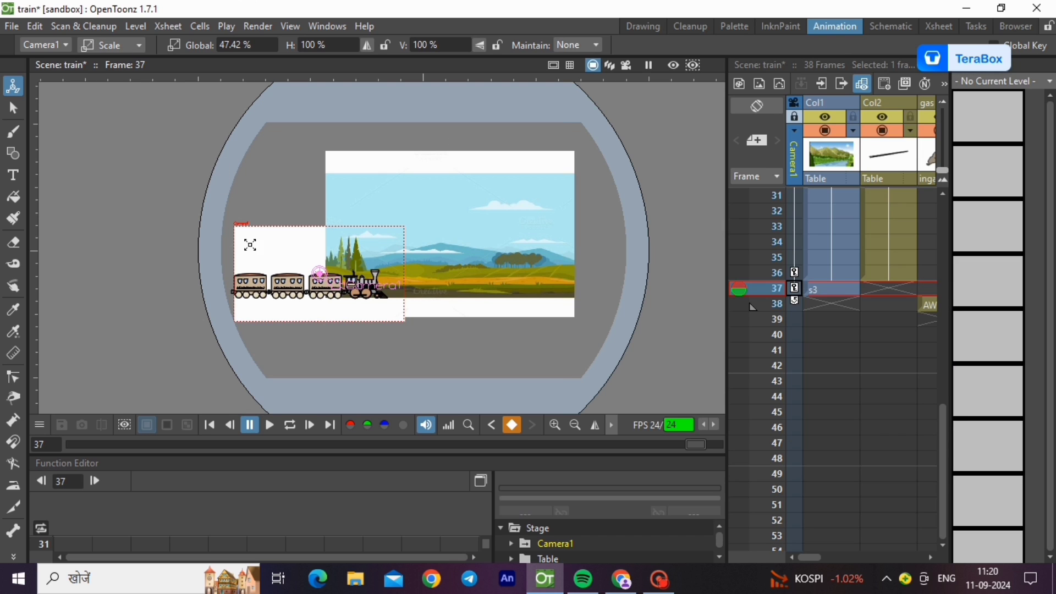
pyautogui.moveTo(230, 229); pyautogui.dragTo(214, 219)
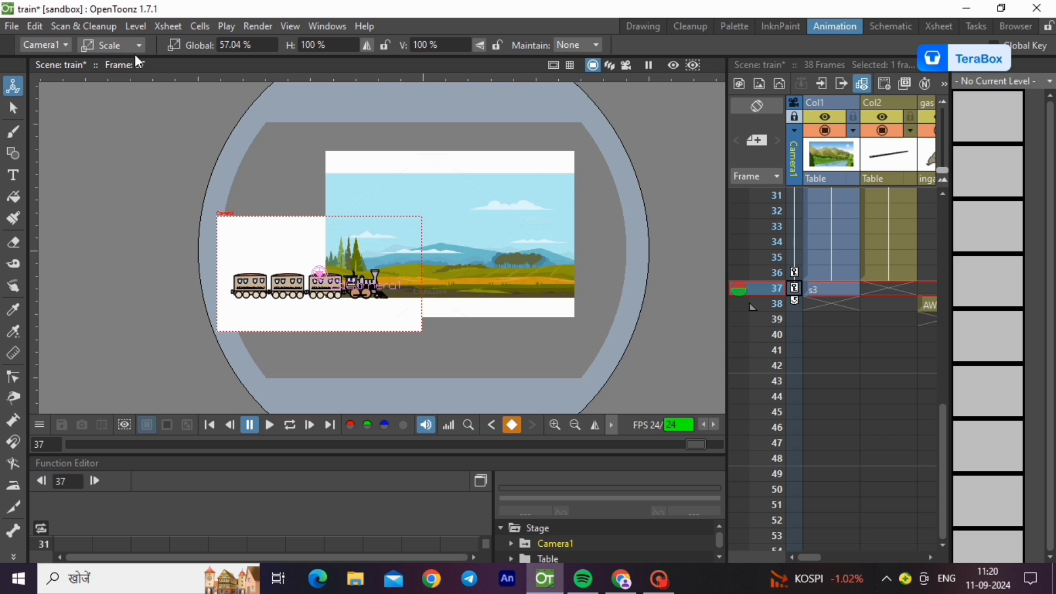
# Step: Move the camera over the new background at frame 37, to about X 15.8 mm and Y 15.4 mm
pyautogui.click(112, 45)
pyautogui.click(112, 64)
pyautogui.moveTo(322, 268); pyautogui.dragTo(437, 232)
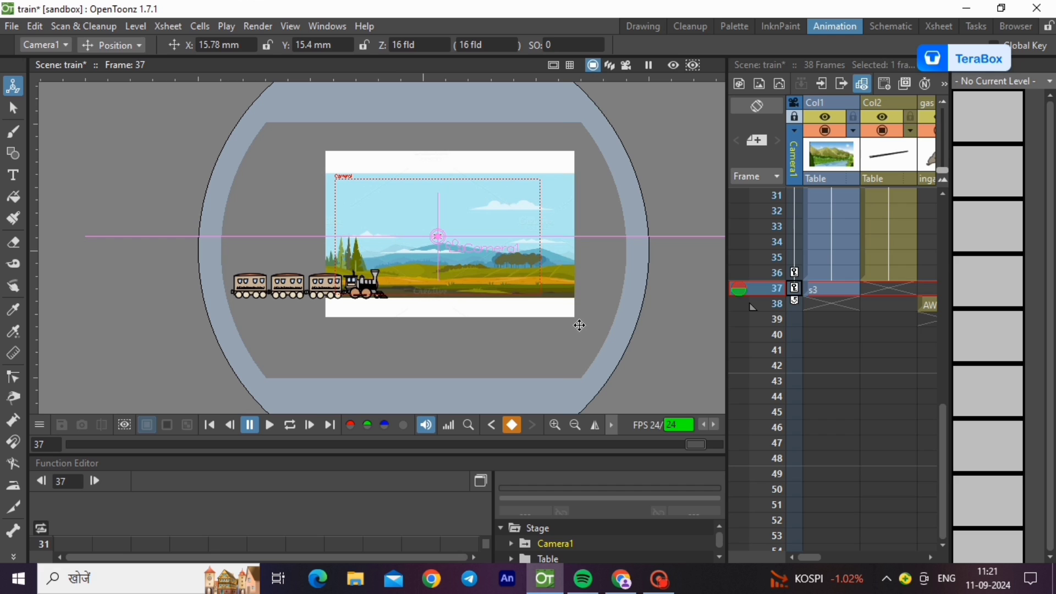
pyautogui.click(13, 108)
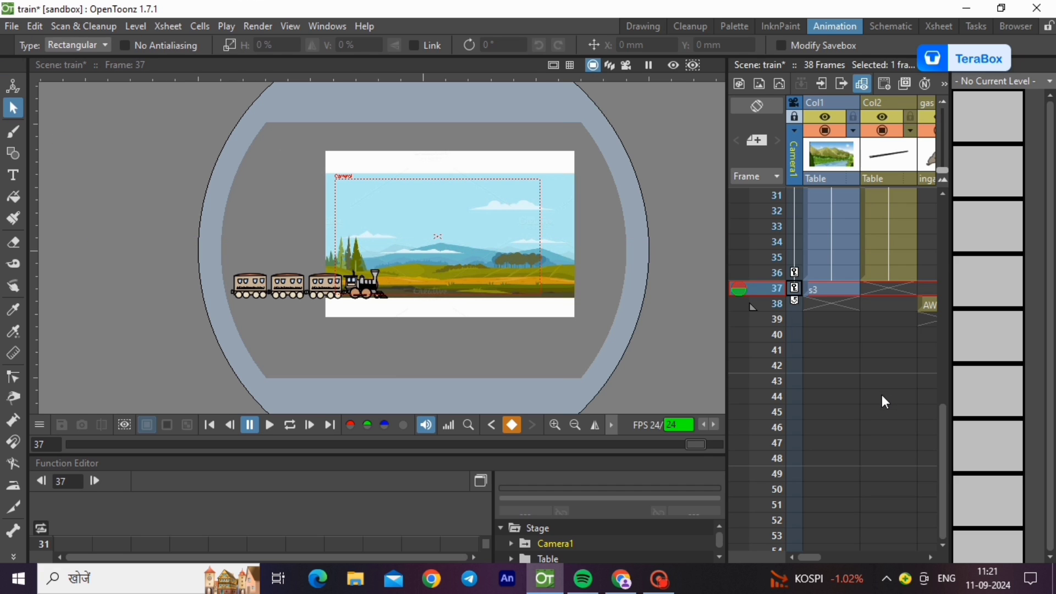
# Step: Move the train in the ingan column at frame 37 up to about X -111.9 mm and Y -5.2 mm
pyautogui.click(935, 554)
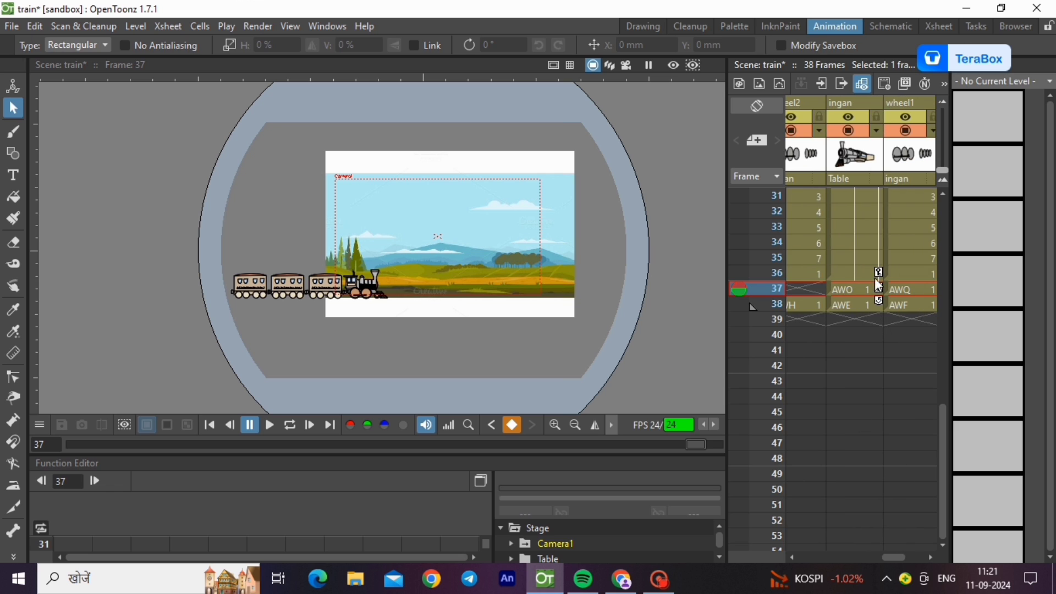
pyautogui.click(869, 297)
pyautogui.scroll(4, 331, 302)
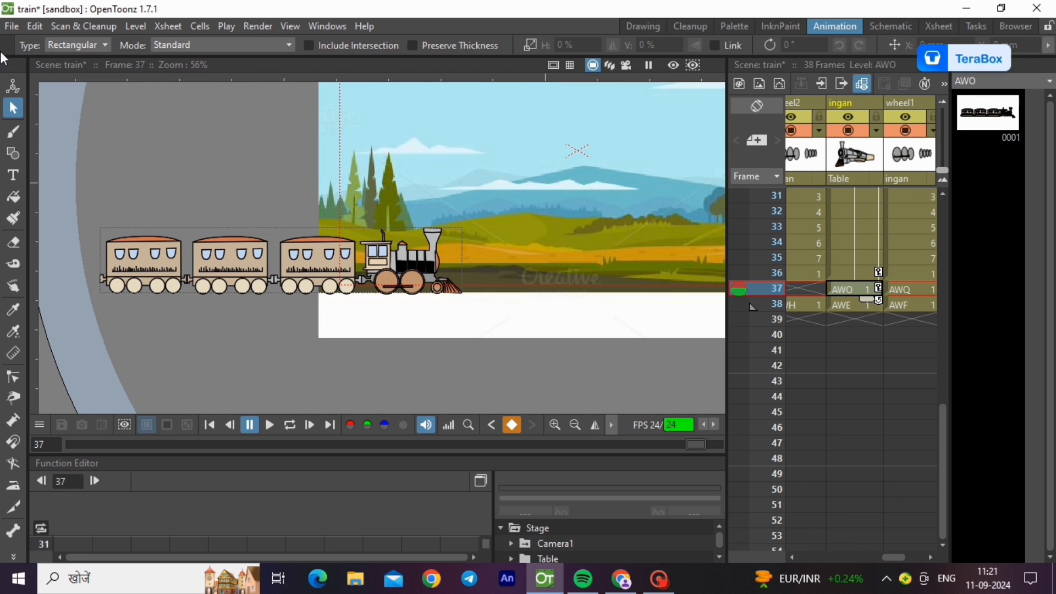
pyautogui.click(13, 85)
pyautogui.moveTo(367, 272); pyautogui.dragTo(363, 245)
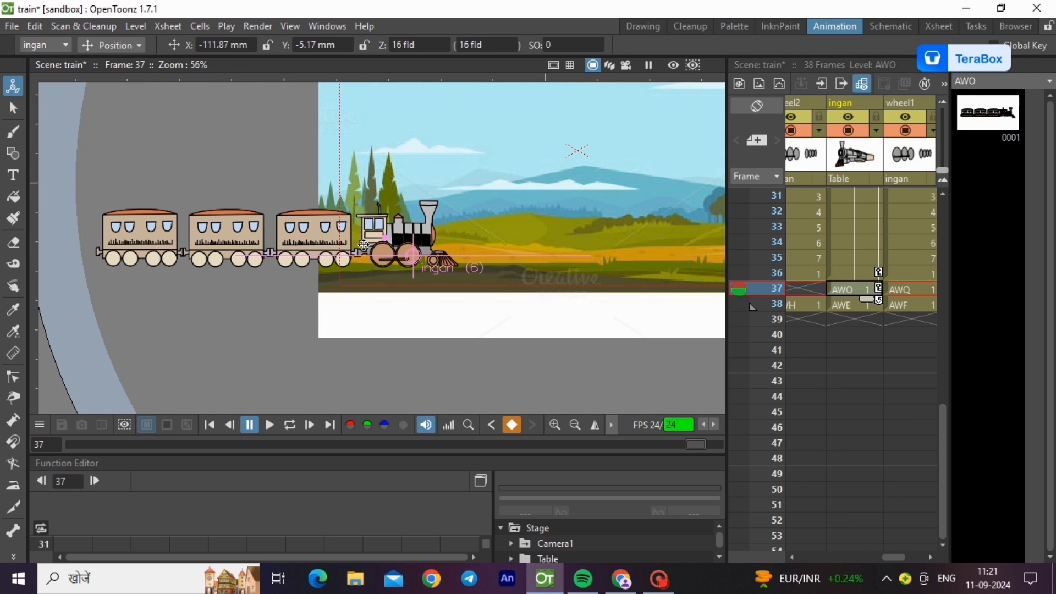
pyautogui.scroll(-3, 118, 268)
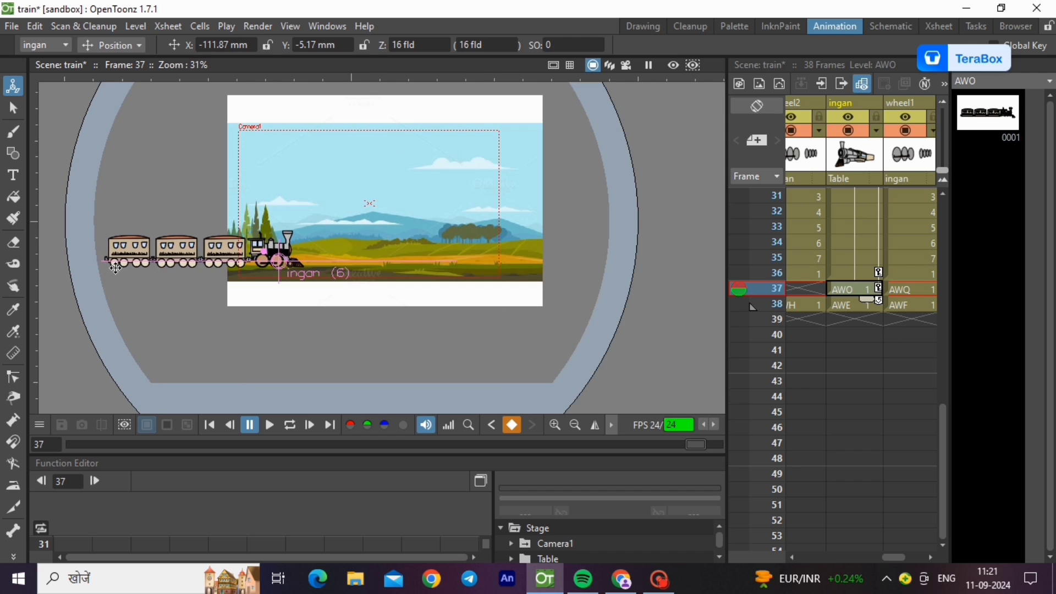
pyautogui.scroll(1, 227, 271)
# Step: Create a new vector level at frame 37 of Col2
pyautogui.click(794, 558)
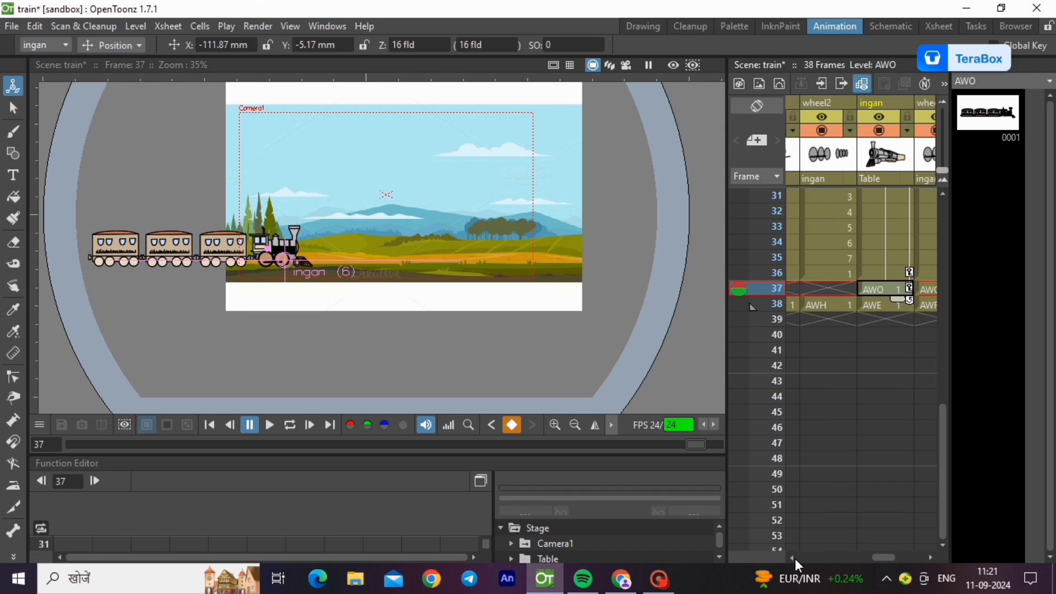
pyautogui.click(882, 289)
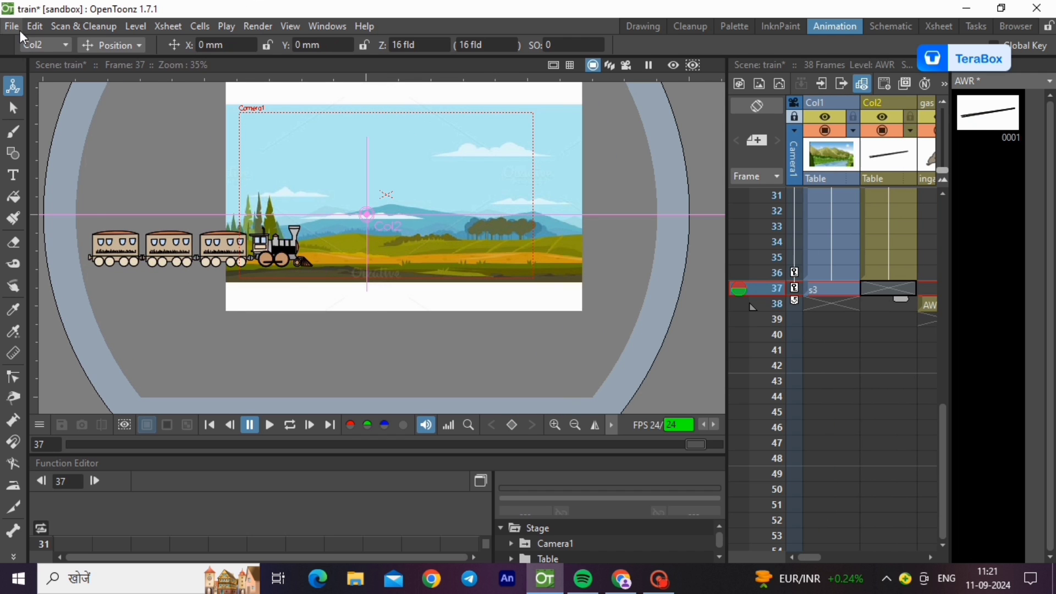
pyautogui.click(136, 26)
pyautogui.moveTo(155, 40)
pyautogui.click(299, 41)
pyautogui.click(552, 465)
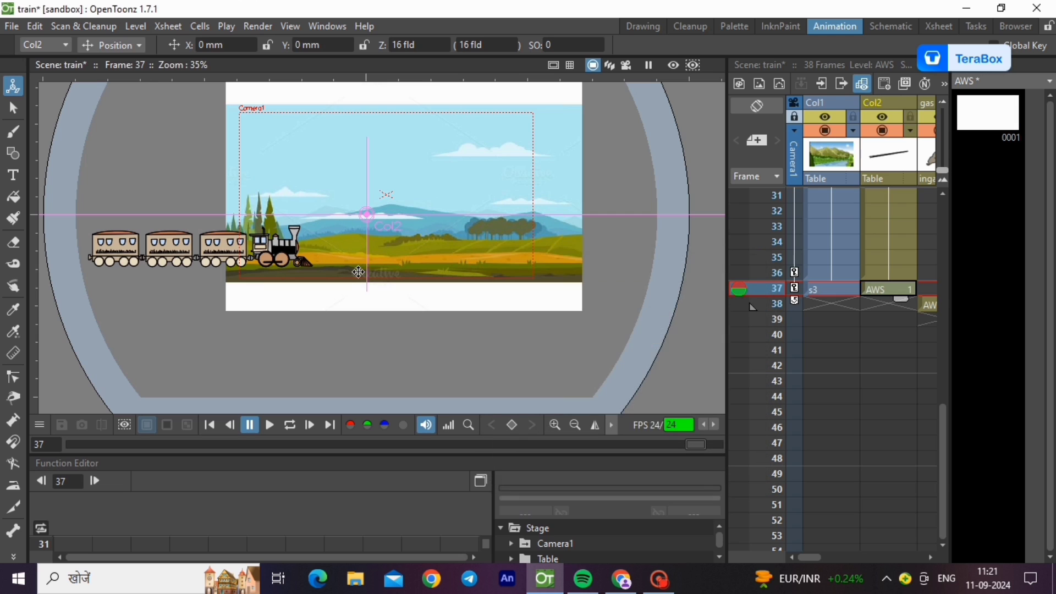
# Step: Draw a straight horizontal polyline as the rail under the train wheels, spanning the full width of the background
pyautogui.scroll(1, 359, 272)
pyautogui.click(13, 153)
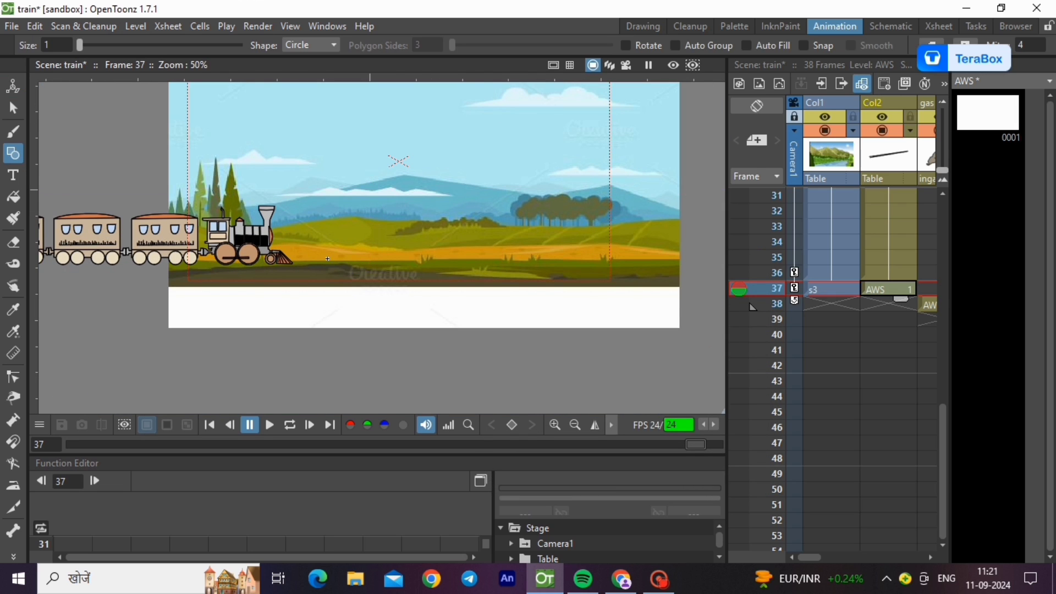
pyautogui.scroll(-1, 431, 259)
pyautogui.scroll(4, 55, 270)
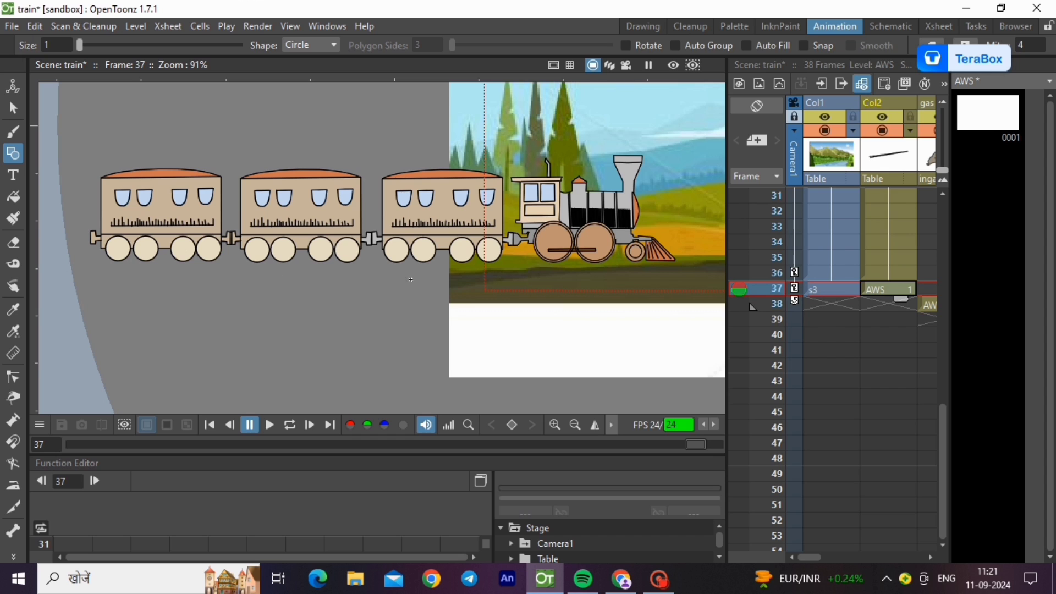
pyautogui.scroll(2, 359, 278)
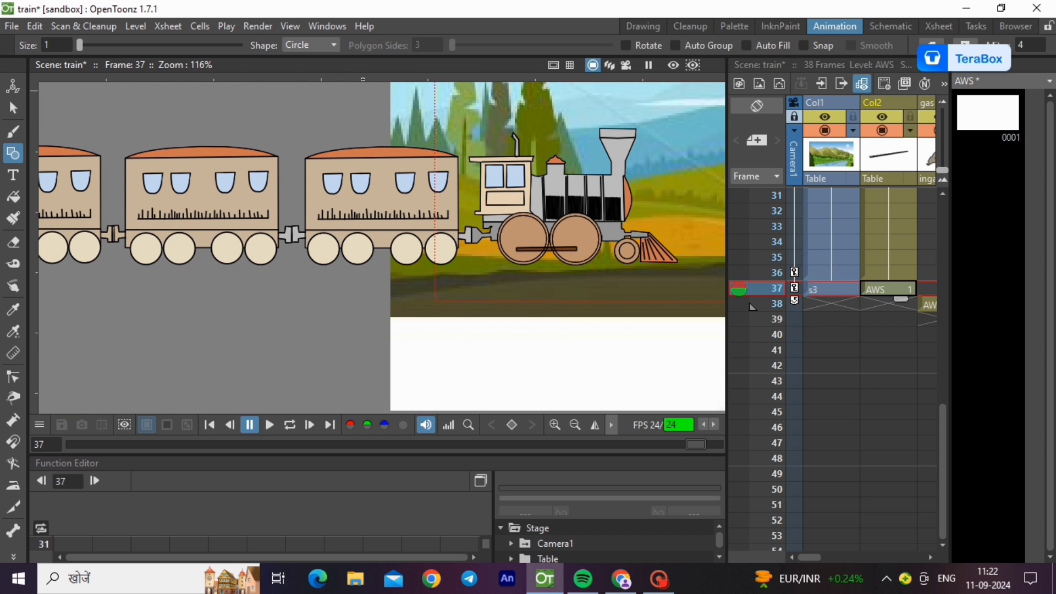
pyautogui.click(311, 45)
pyautogui.click(301, 108)
pyautogui.click(390, 264)
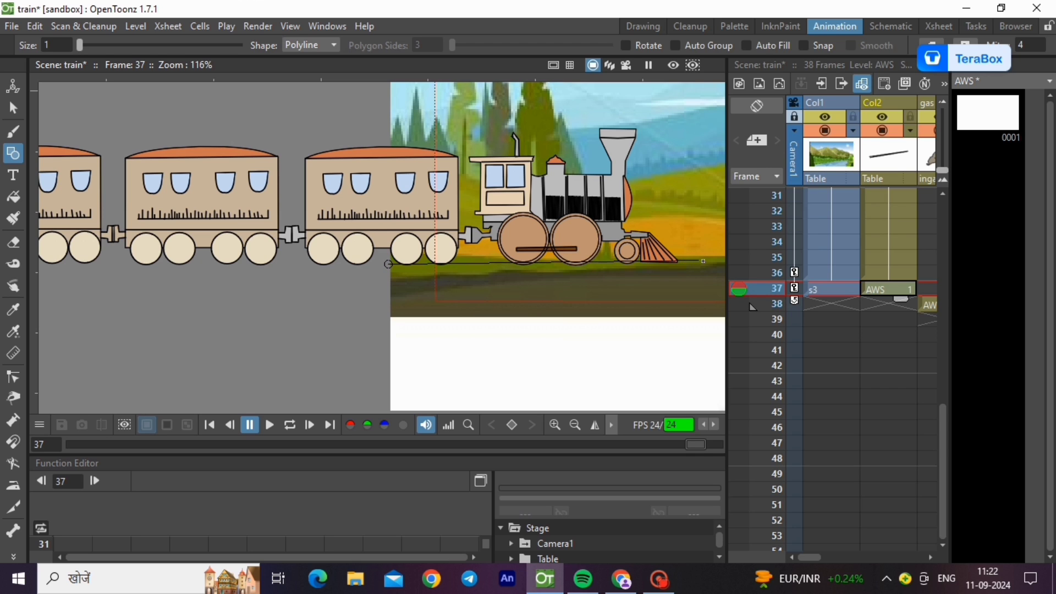
pyautogui.scroll(-1, 215, 253)
pyautogui.scroll(-5, 214, 255)
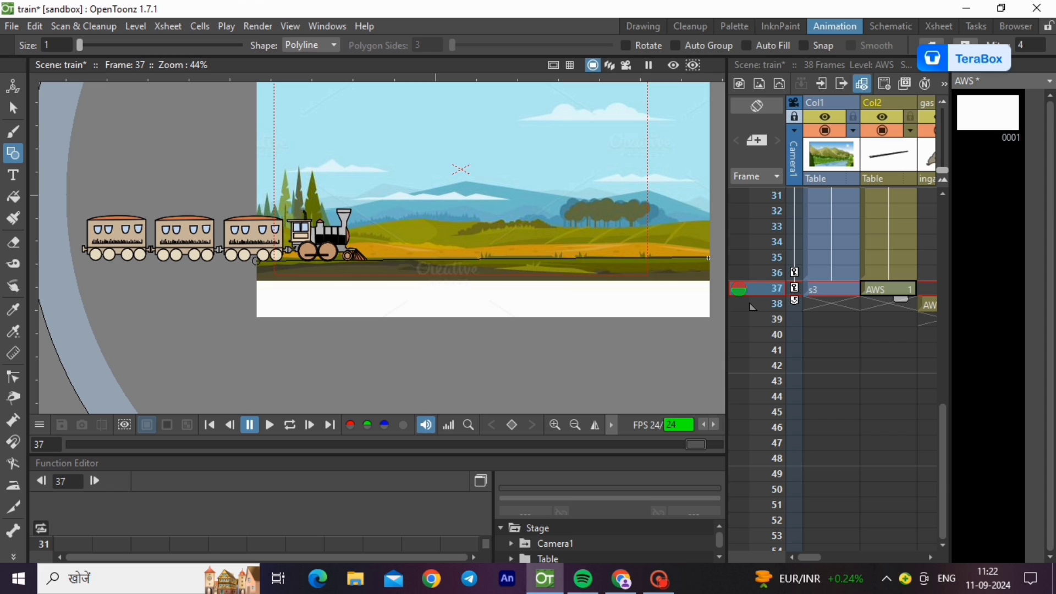
pyautogui.doubleClick(713, 262)
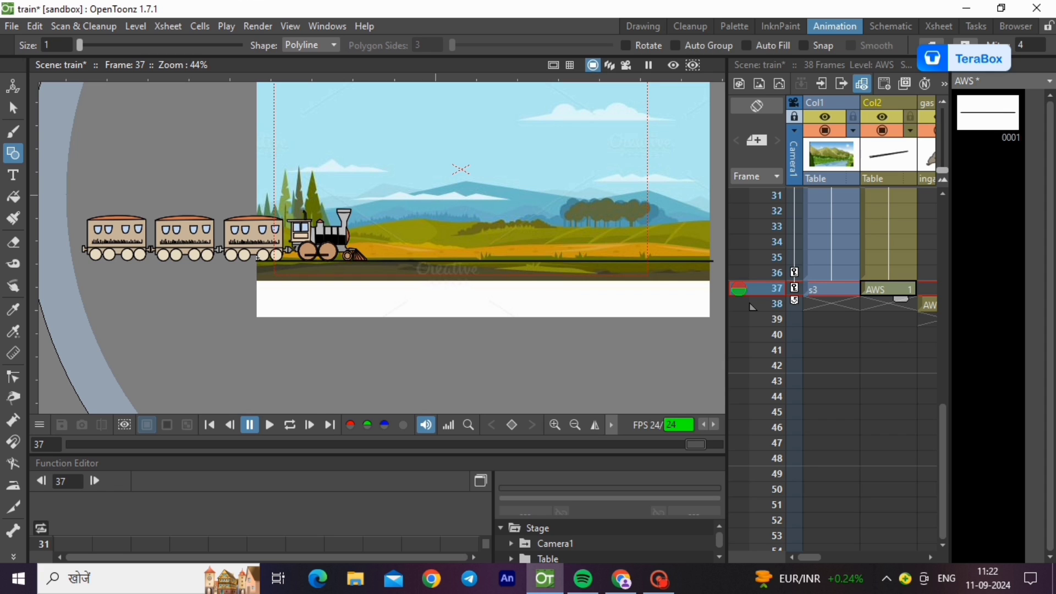
pyautogui.scroll(-3, 161, 301)
pyautogui.scroll(3, 396, 281)
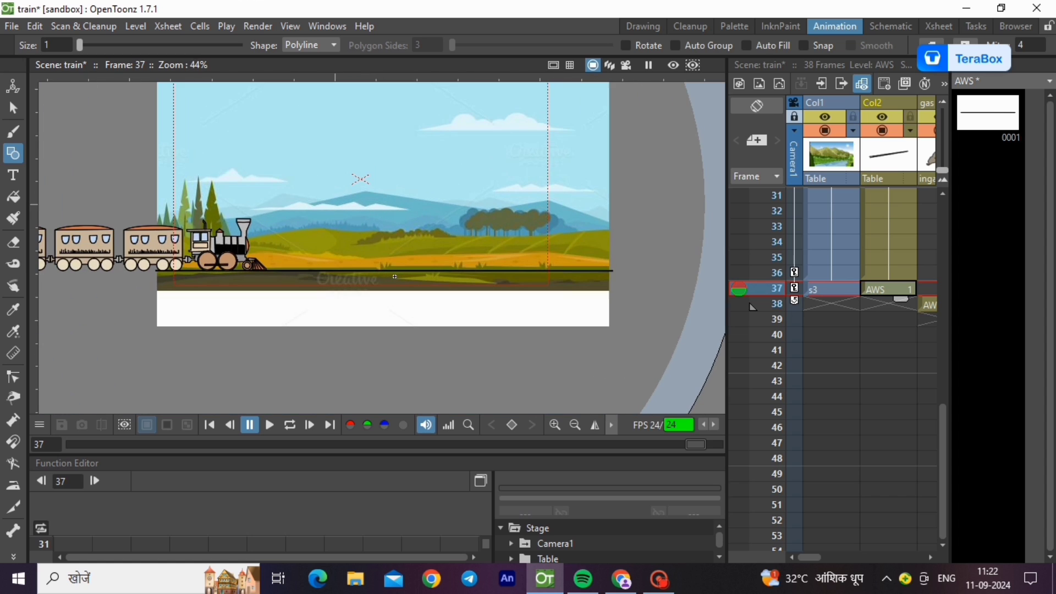
# Step: Open the wheel1 drawing at frame 37 for level editing, duplicate it, and select the copy, drawing 0002
pyautogui.click(930, 557)
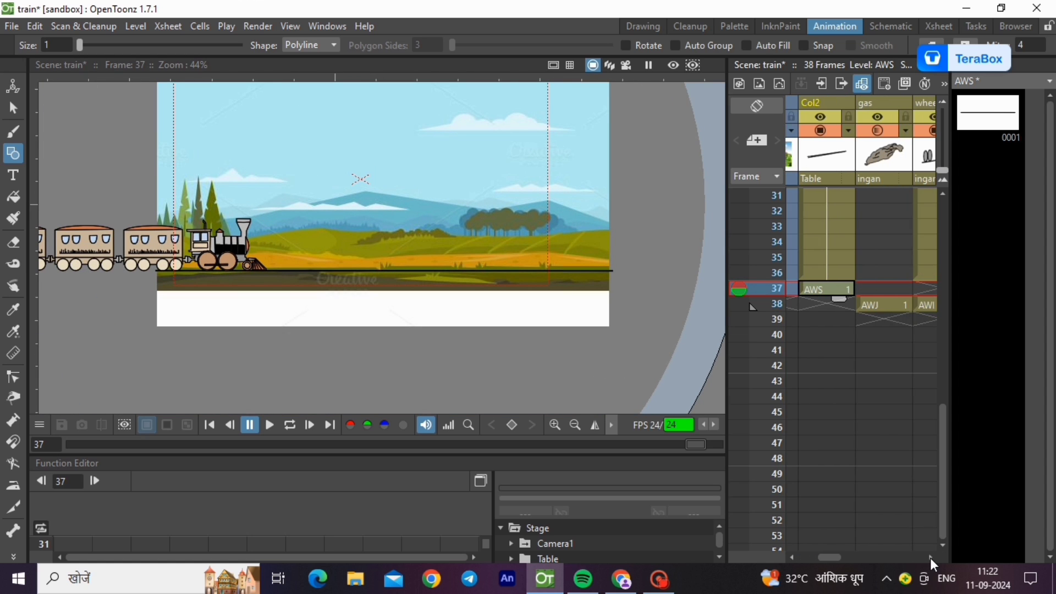
pyautogui.click(929, 557)
pyautogui.click(903, 289)
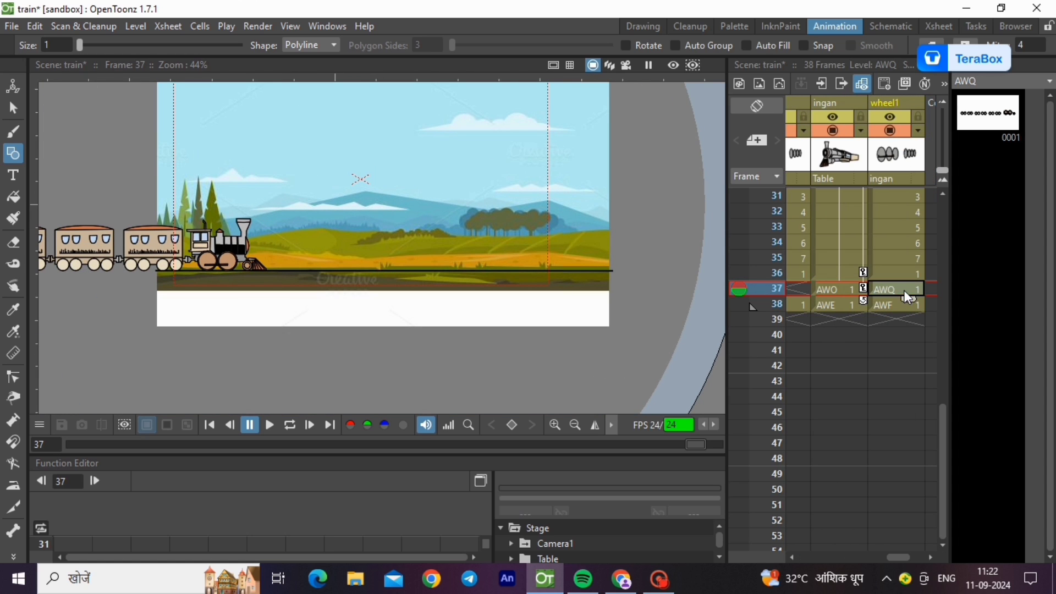
pyautogui.click(988, 115)
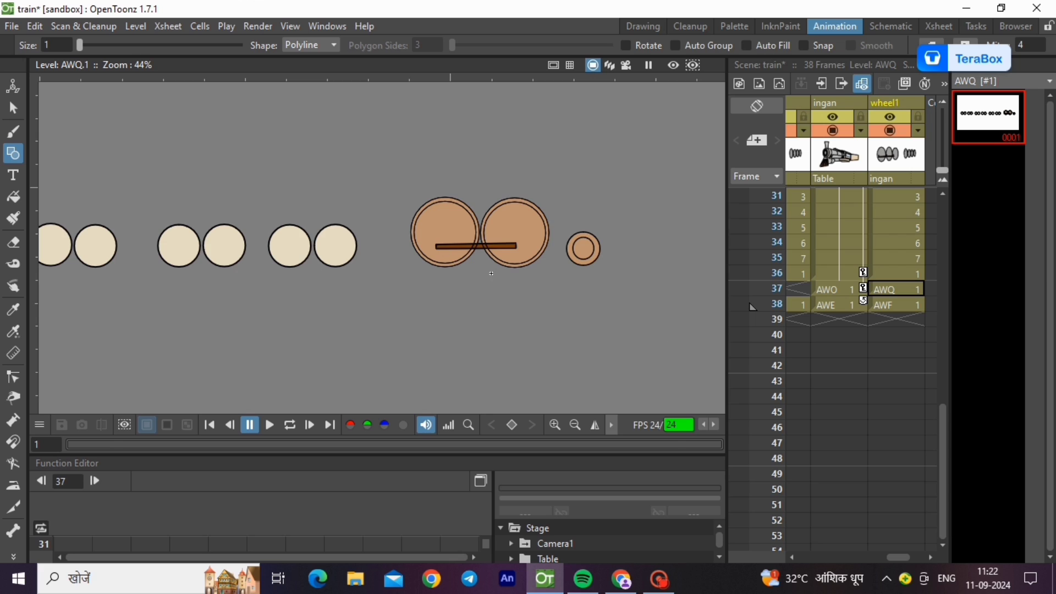
pyautogui.scroll(5, 491, 273)
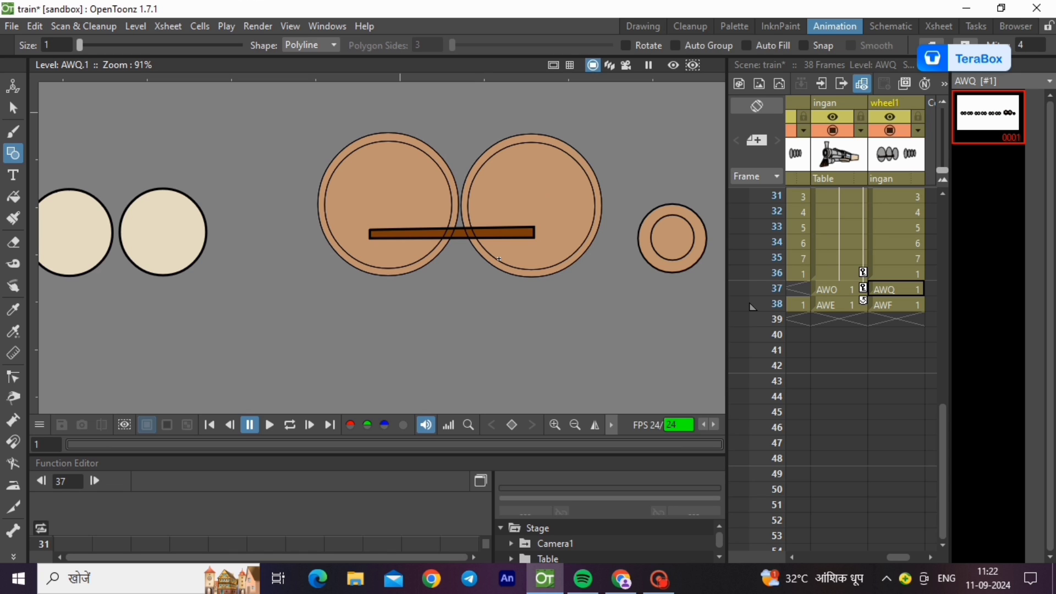
pyautogui.rightClick(979, 116)
pyautogui.click(1005, 406)
pyautogui.click(1000, 184)
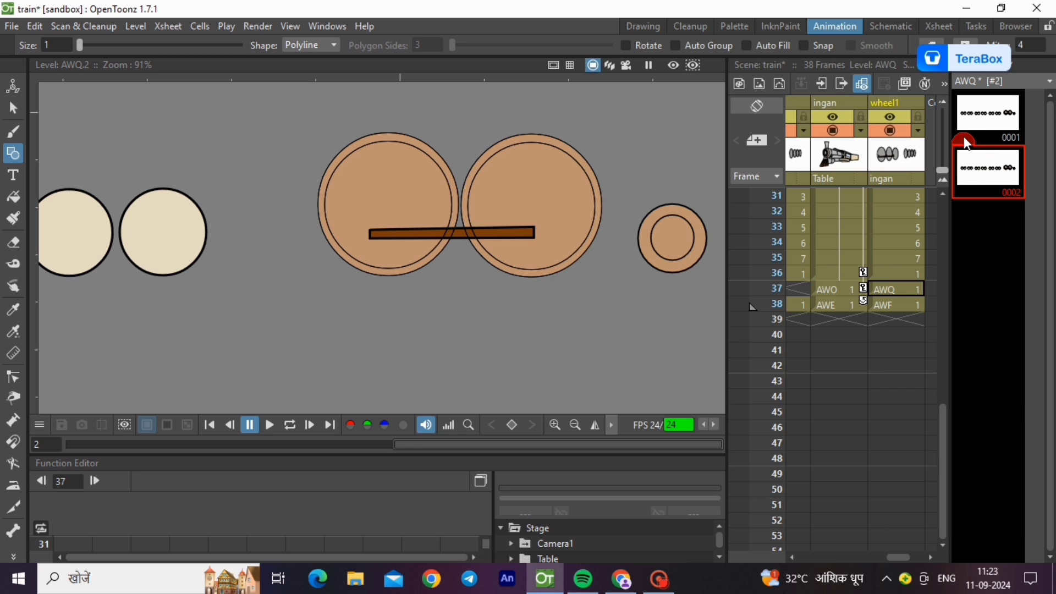
# Step: Turn on onion skin for drawing 0001 and shift the connecting rod up and left across the two large wheels in drawing 0002
pyautogui.click(963, 117)
pyautogui.click(963, 117)
pyautogui.click(964, 117)
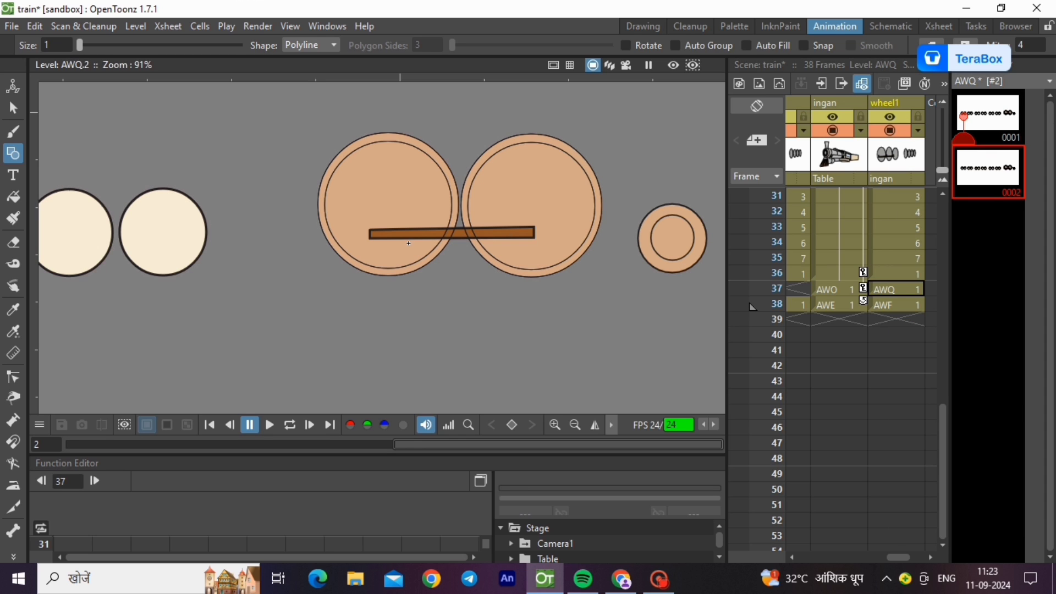
pyautogui.click(13, 108)
pyautogui.click(457, 237)
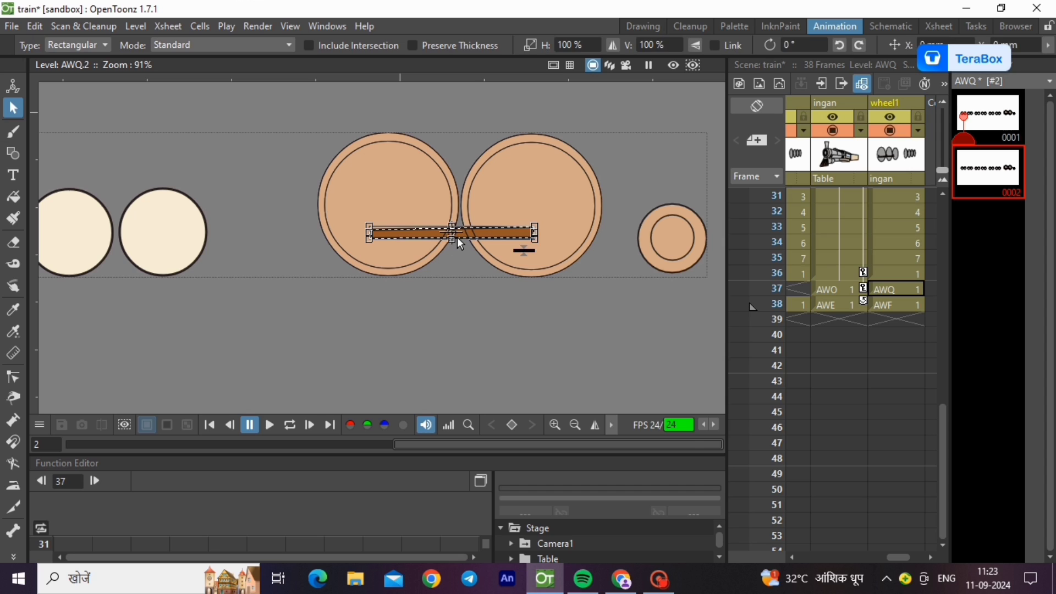
pyautogui.moveTo(457, 236)
pyautogui.mouseDown()
pyautogui.moveTo(435, 230)
pyautogui.moveTo(429, 210)
pyautogui.mouseUp()
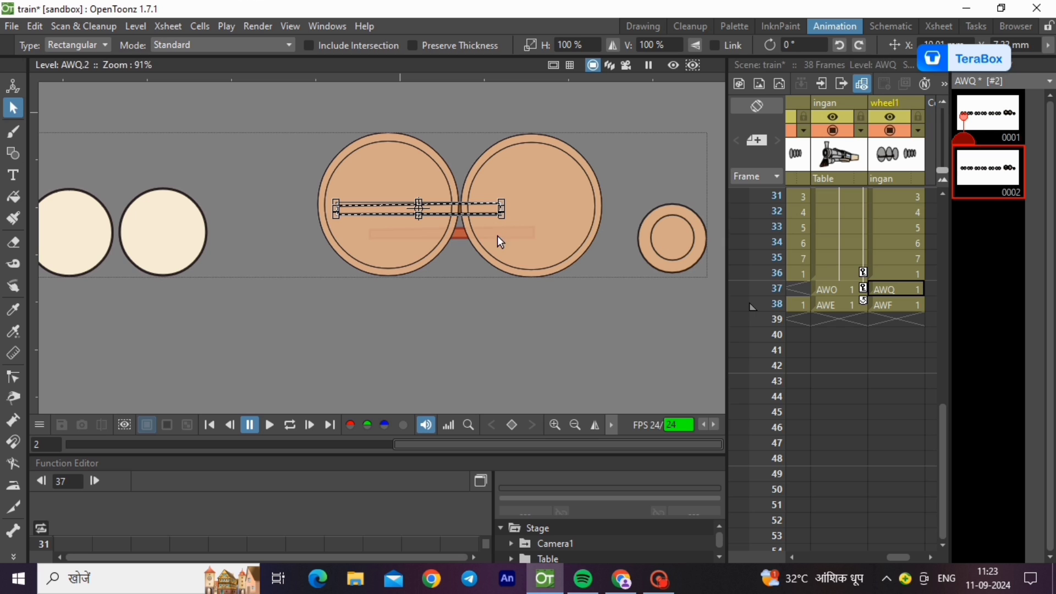
pyautogui.click(985, 123)
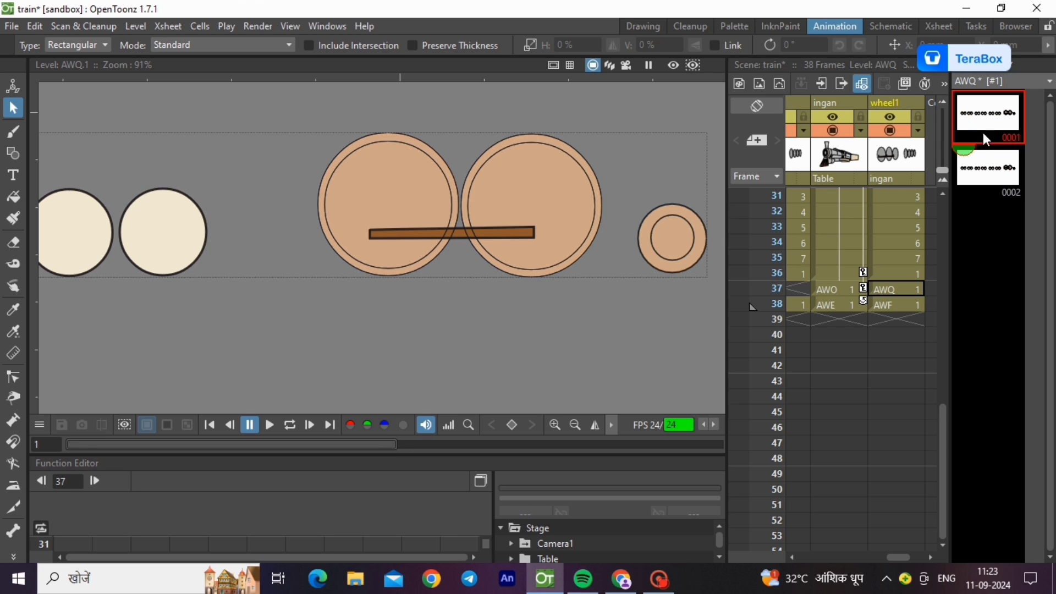
# Step: Duplicate drawing 0002 of the wheel level and shift the connecting rod up and right across the large wheels in drawing 0003
pyautogui.click(982, 183)
pyautogui.rightClick(983, 182)
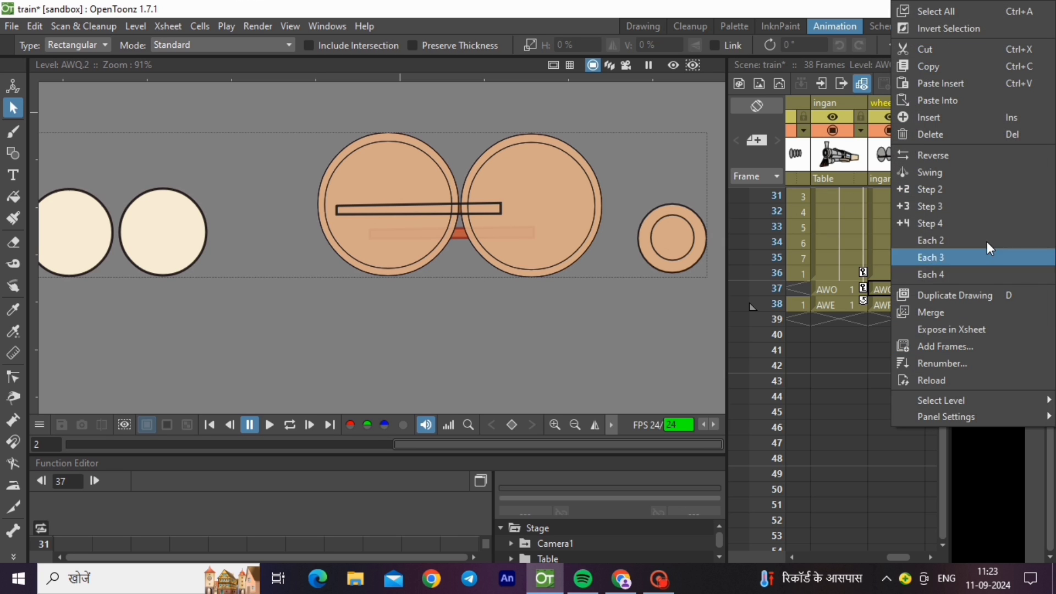
pyautogui.click(990, 290)
pyautogui.click(422, 214)
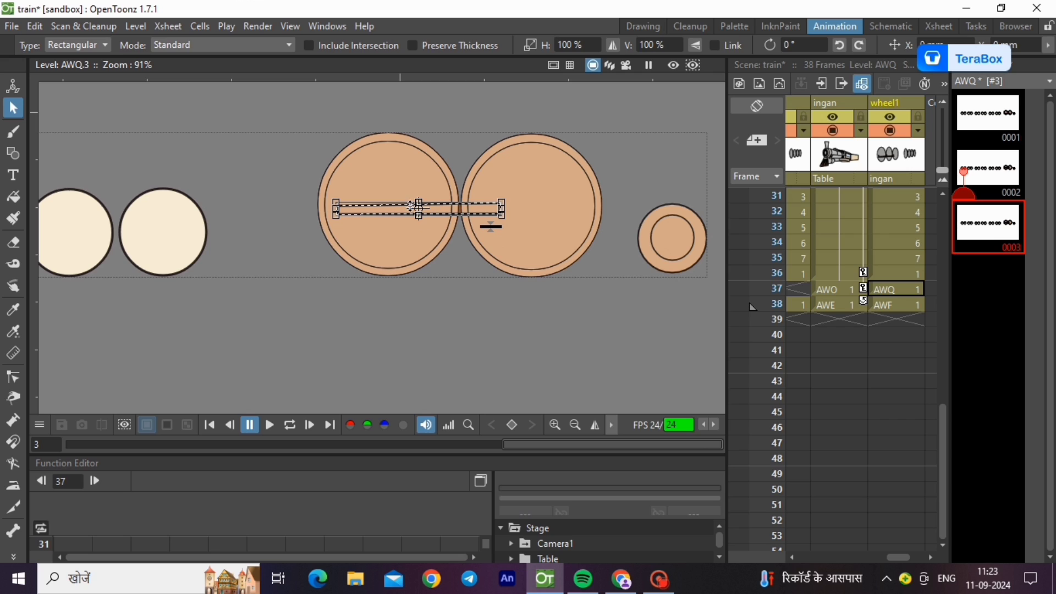
pyautogui.moveTo(359, 211)
pyautogui.mouseDown()
pyautogui.moveTo(378, 176)
pyautogui.moveTo(401, 171)
pyautogui.mouseUp()
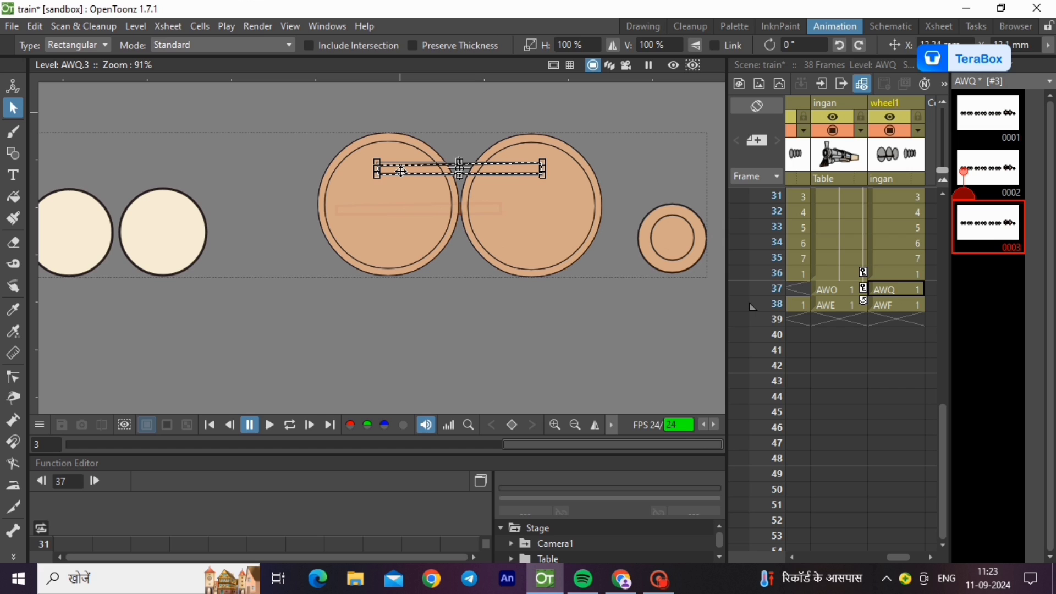
# Step: Duplicate drawing 0003 and shift the connecting rod down and right across the two large wheels in drawing 0004
pyautogui.rightClick(988, 225)
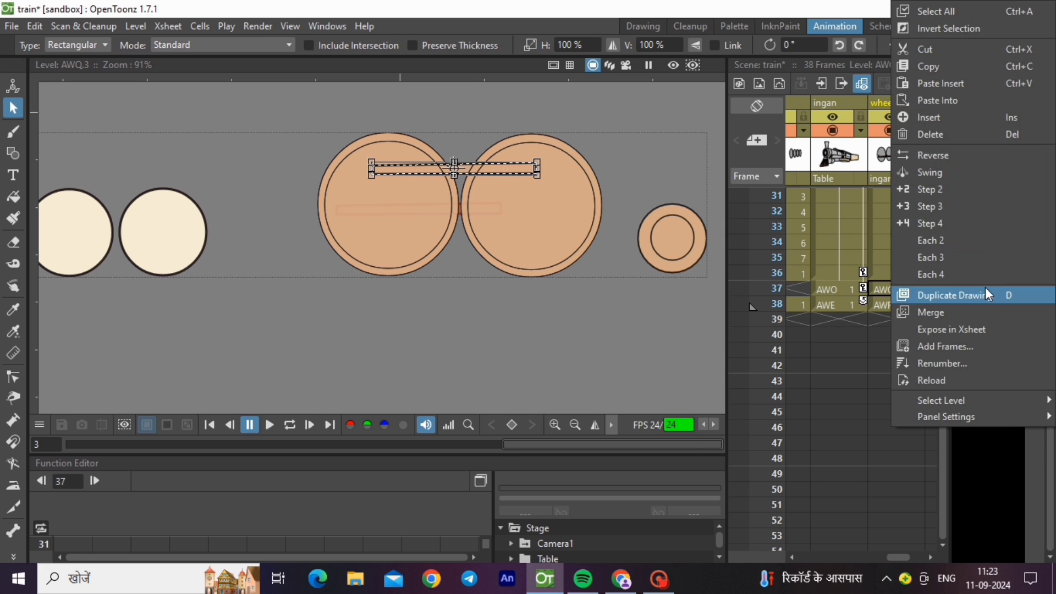
pyautogui.click(985, 287)
pyautogui.click(989, 286)
pyautogui.click(502, 171)
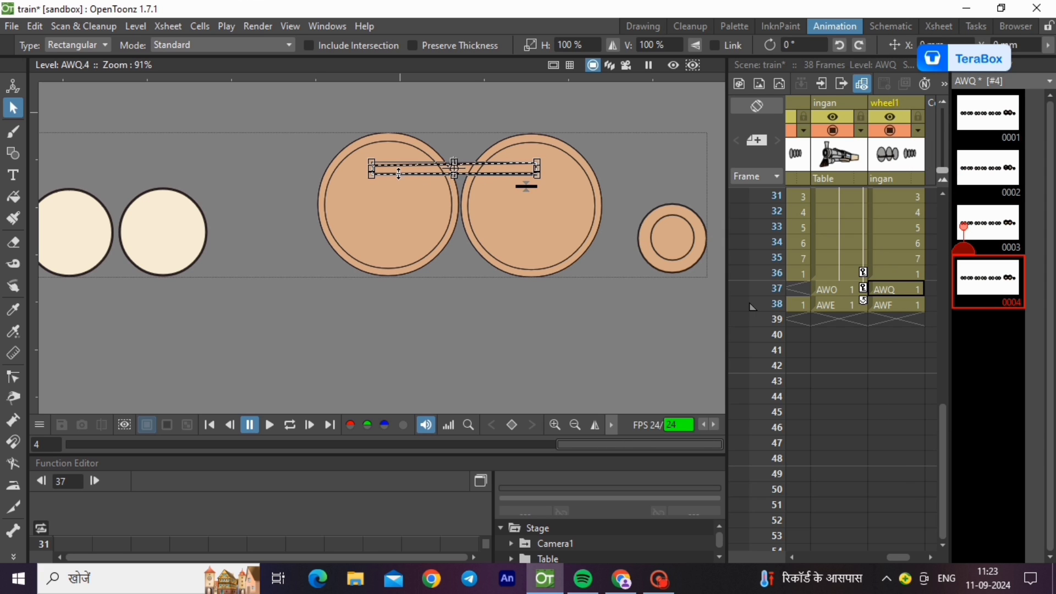
pyautogui.moveTo(394, 169)
pyautogui.mouseDown()
pyautogui.moveTo(443, 198)
pyautogui.moveTo(441, 209)
pyautogui.mouseUp()
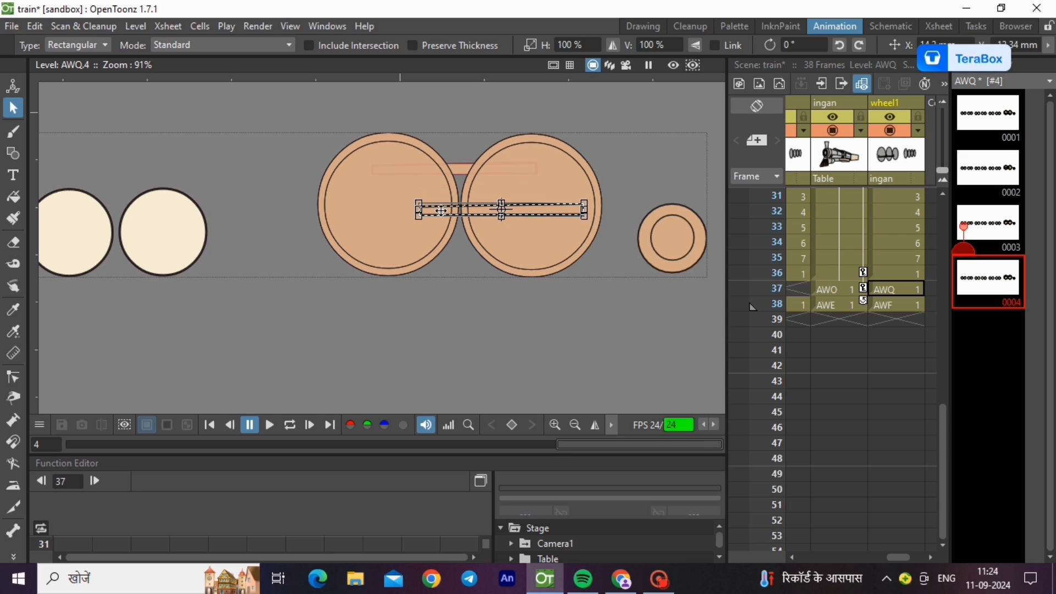
pyautogui.rightClick(984, 280)
pyautogui.click(965, 276)
pyautogui.click(979, 121)
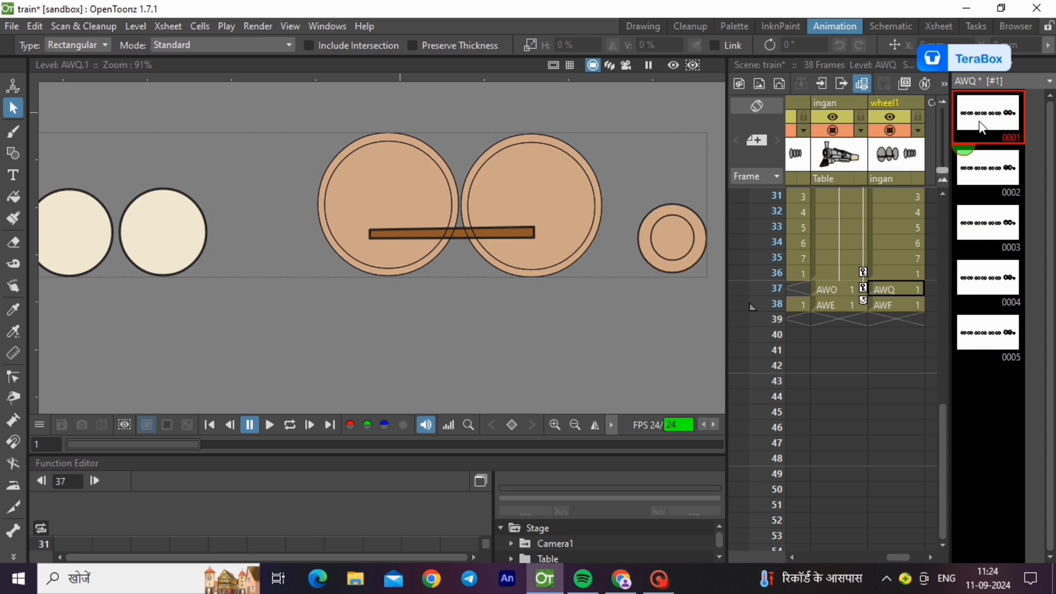
pyautogui.click(990, 171)
pyautogui.click(996, 234)
pyautogui.click(998, 281)
pyautogui.click(994, 341)
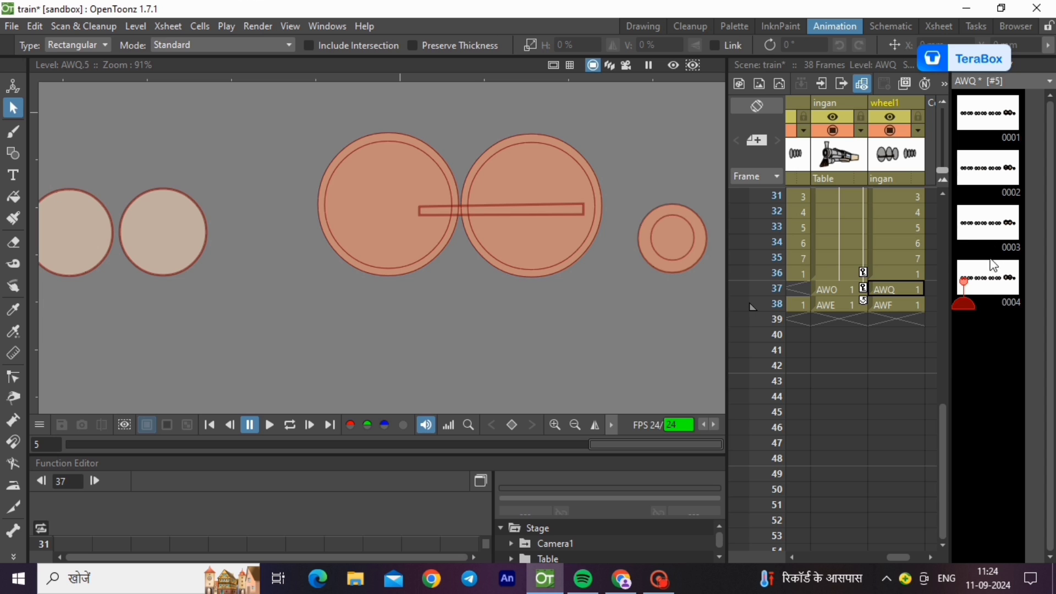
# Step: Fill the connecting rod with the brown palette style in drawings 0004, 0003 and 0002, using a rectangular area fill
pyautogui.click(988, 124)
pyautogui.click(998, 175)
pyautogui.click(998, 211)
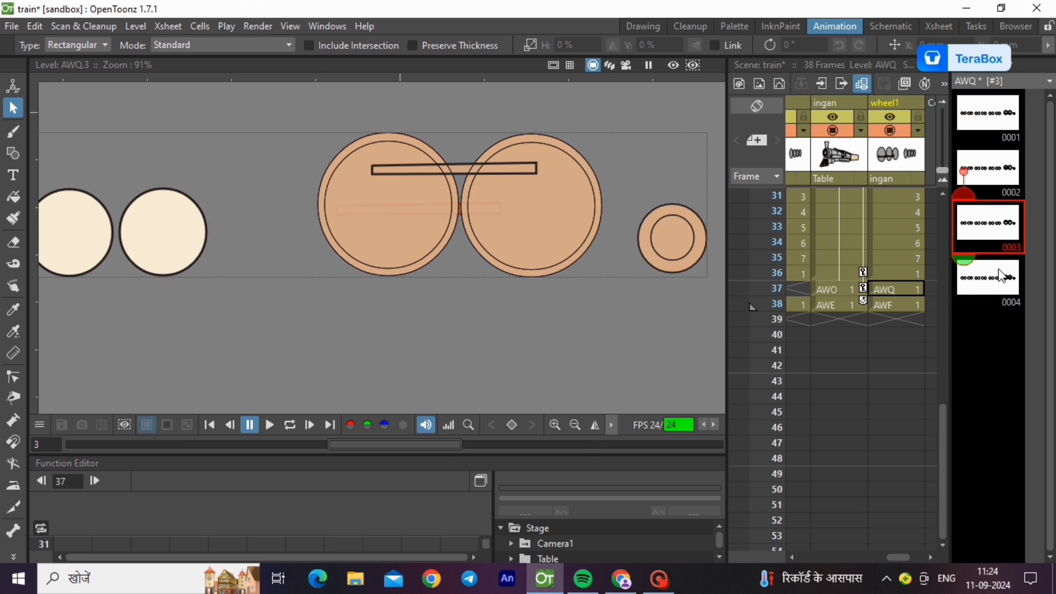
pyautogui.click(1000, 274)
pyautogui.click(642, 26)
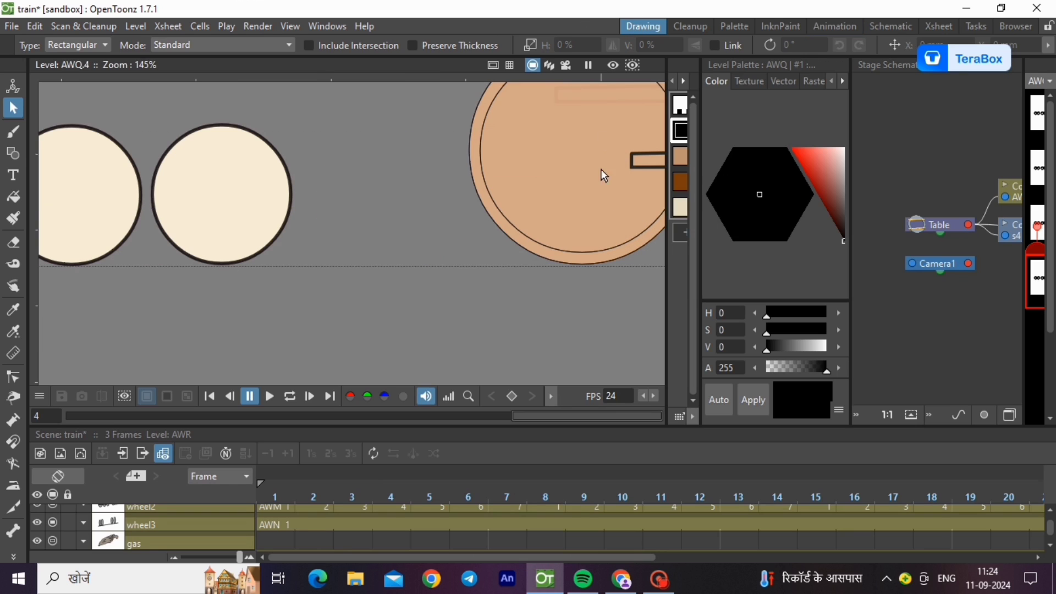
pyautogui.click(13, 197)
pyautogui.scroll(-3, 252, 278)
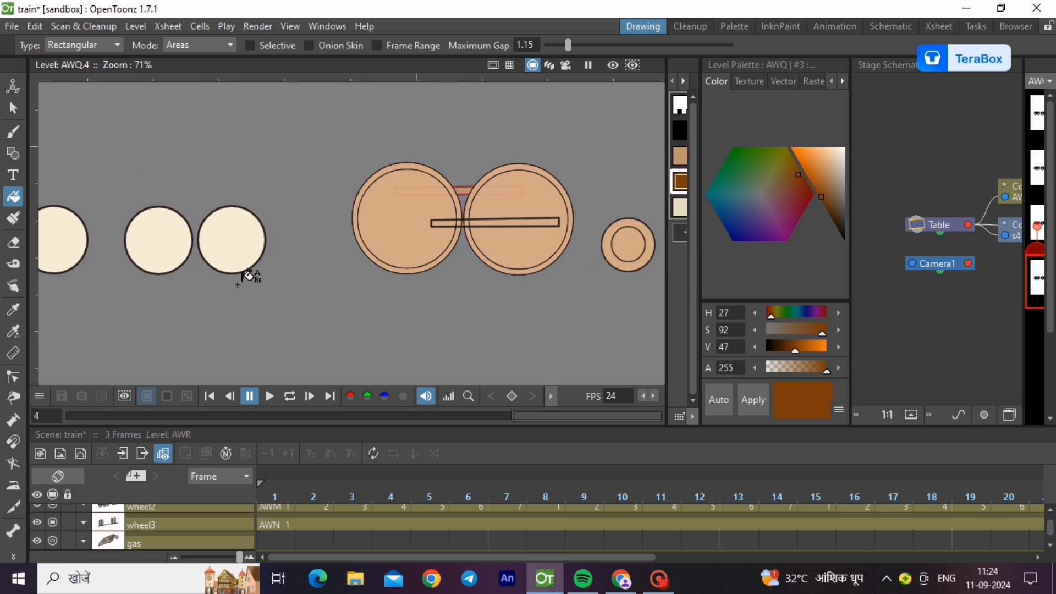
pyautogui.moveTo(393, 197); pyautogui.dragTo(572, 243)
pyautogui.click(1036, 215)
pyautogui.moveTo(365, 167); pyautogui.dragTo(569, 238)
pyautogui.click(1040, 159)
pyautogui.moveTo(348, 196); pyautogui.dragTo(567, 250)
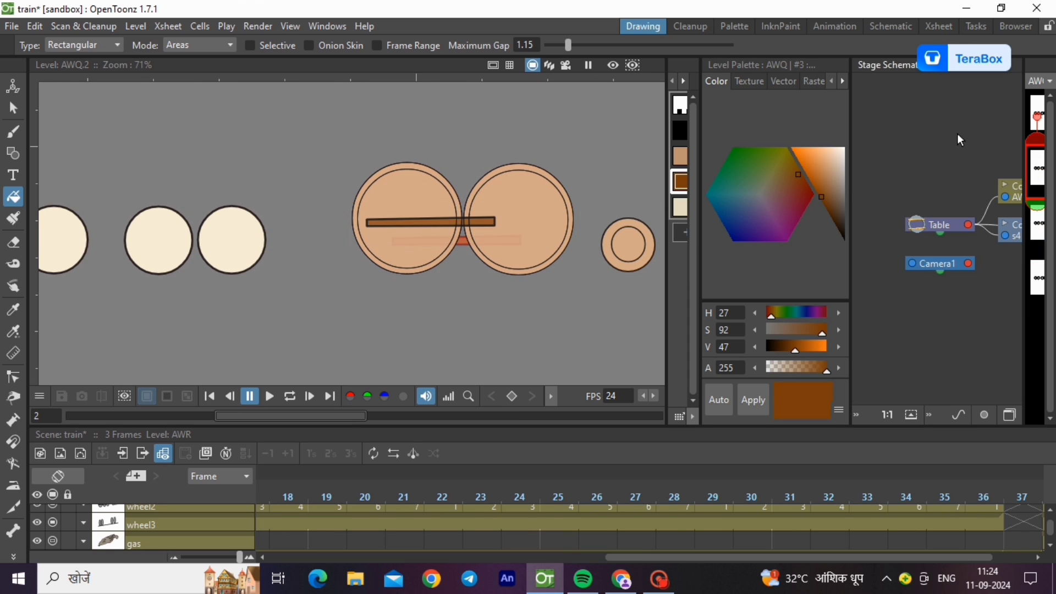
# Step: Draw a small black circle near the lower edge of each large engine wheel in drawing 0001 with the geometric Circle shape
pyautogui.click(1037, 113)
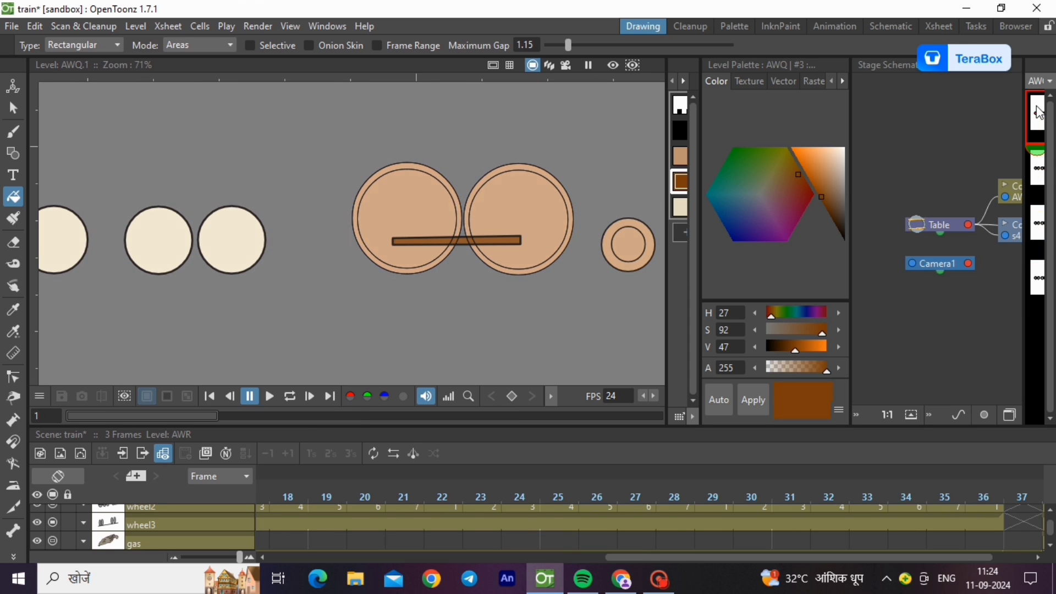
pyautogui.click(680, 130)
pyautogui.press('g')
pyautogui.click(834, 26)
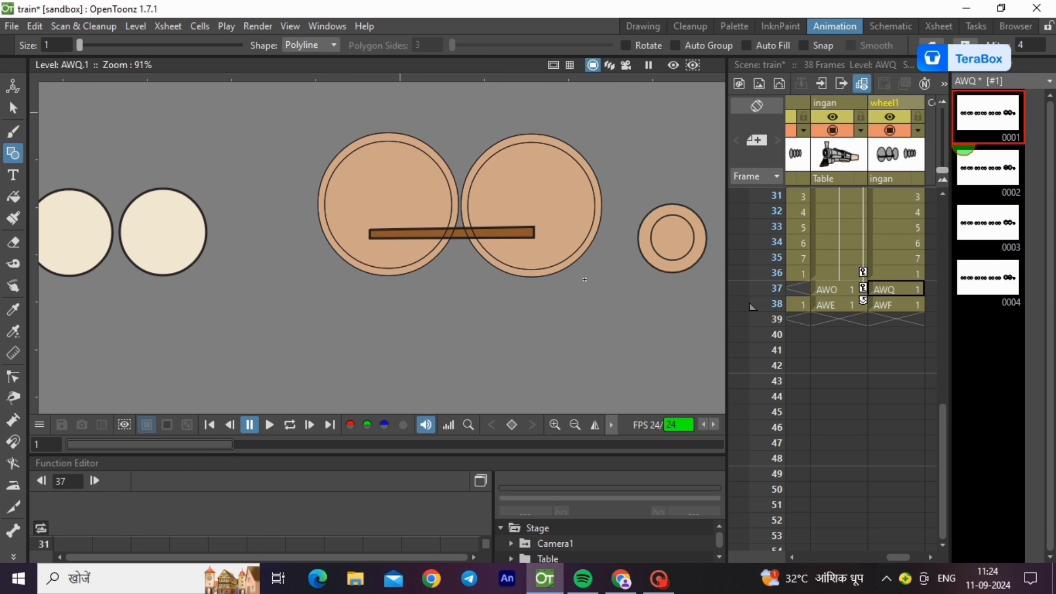
pyautogui.scroll(2, 585, 279)
pyautogui.scroll(-1, 391, 235)
pyautogui.scroll(1, 292, 107)
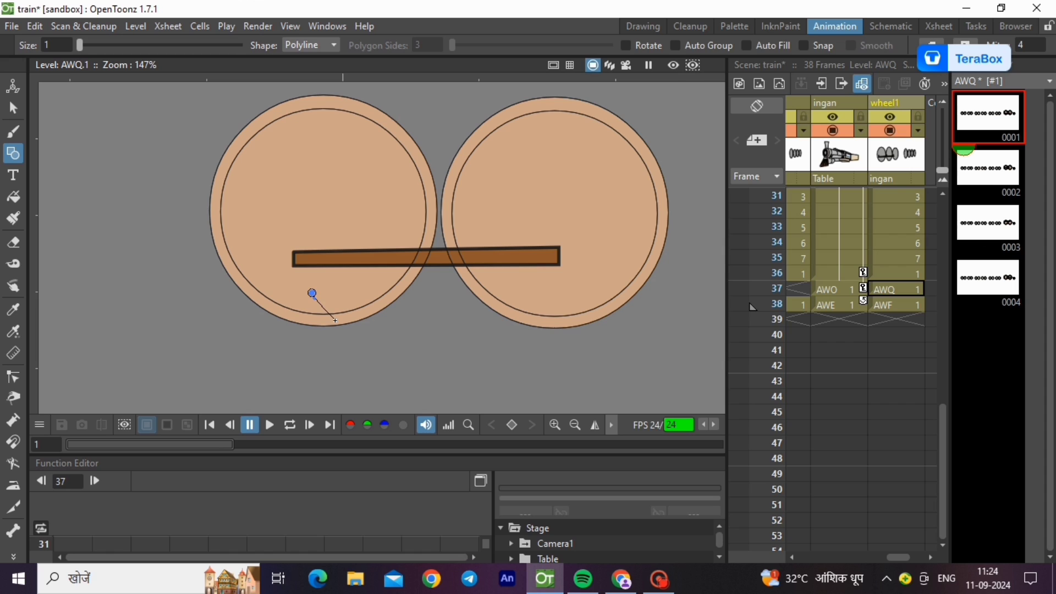
pyautogui.click(324, 44)
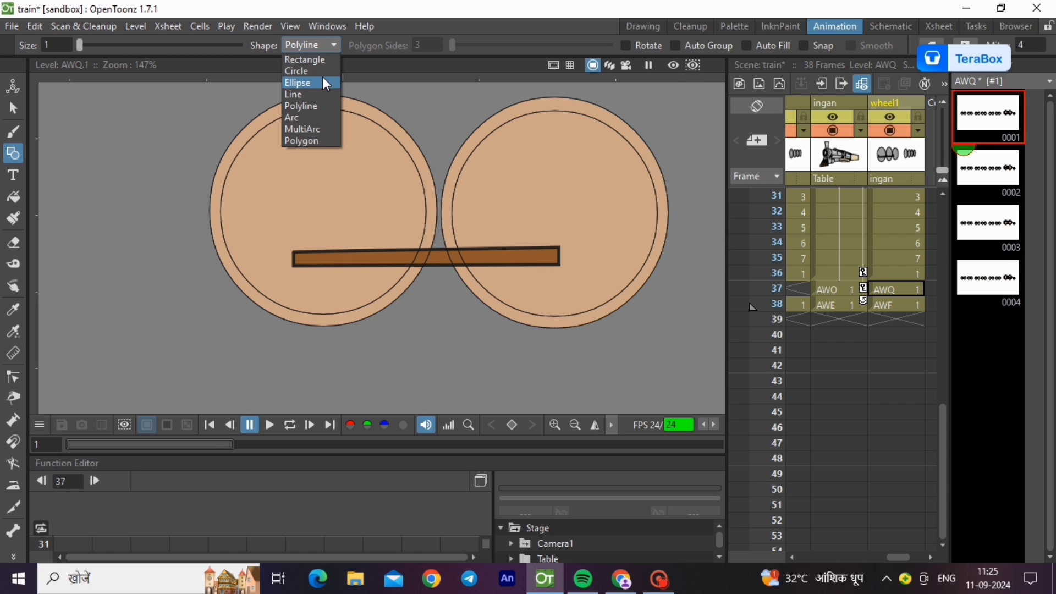
pyautogui.click(322, 71)
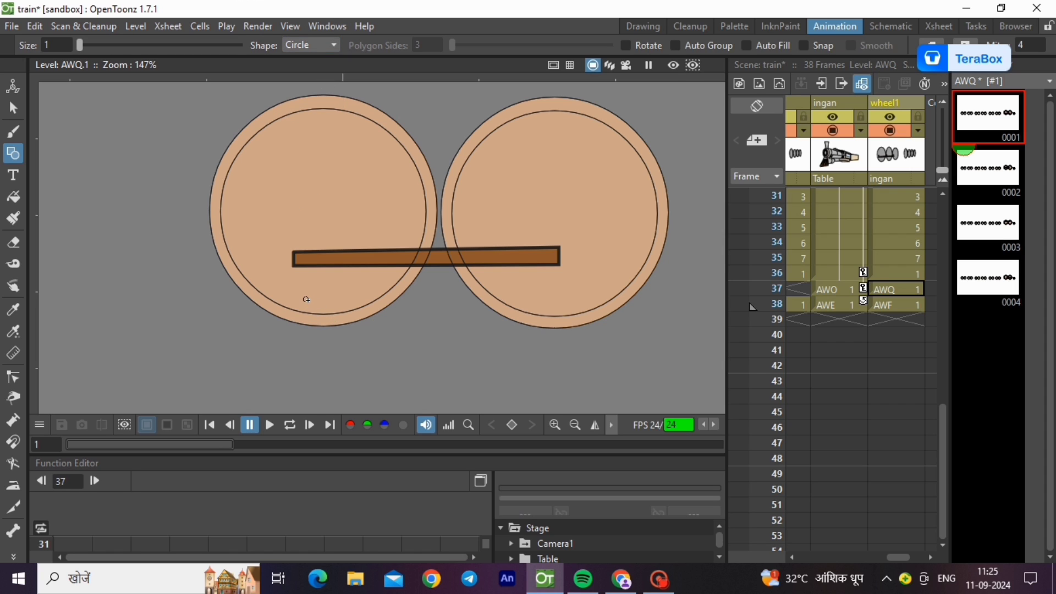
pyautogui.click(560, 296)
# Step: Draw a small black circle on each large wheel in drawings 0002 to 0004, progressing clockwise around the wheel, and review the motion
pyautogui.click(994, 183)
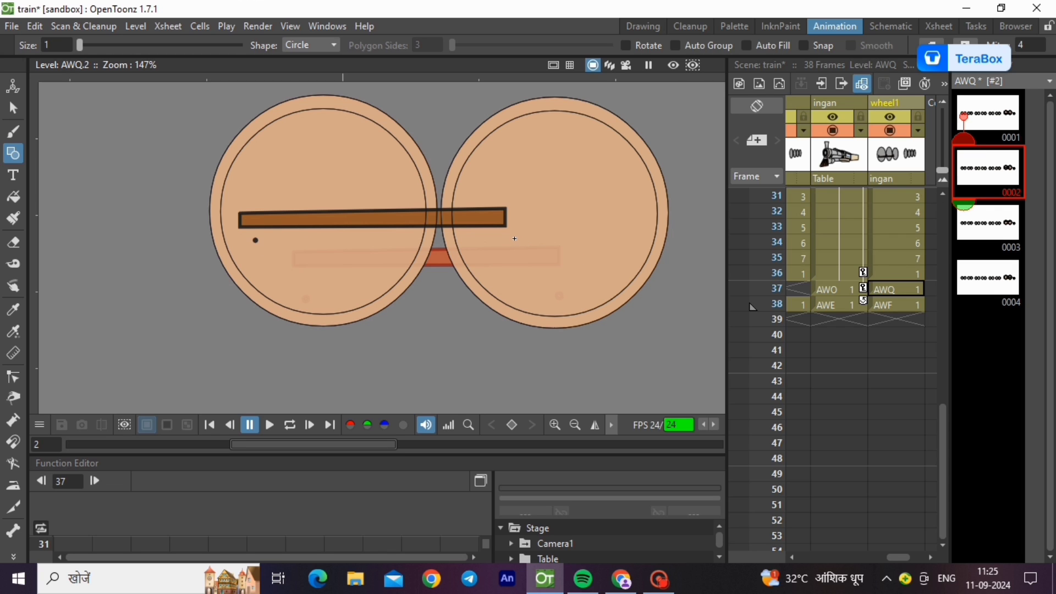
pyautogui.moveTo(512, 239); pyautogui.dragTo(513, 240)
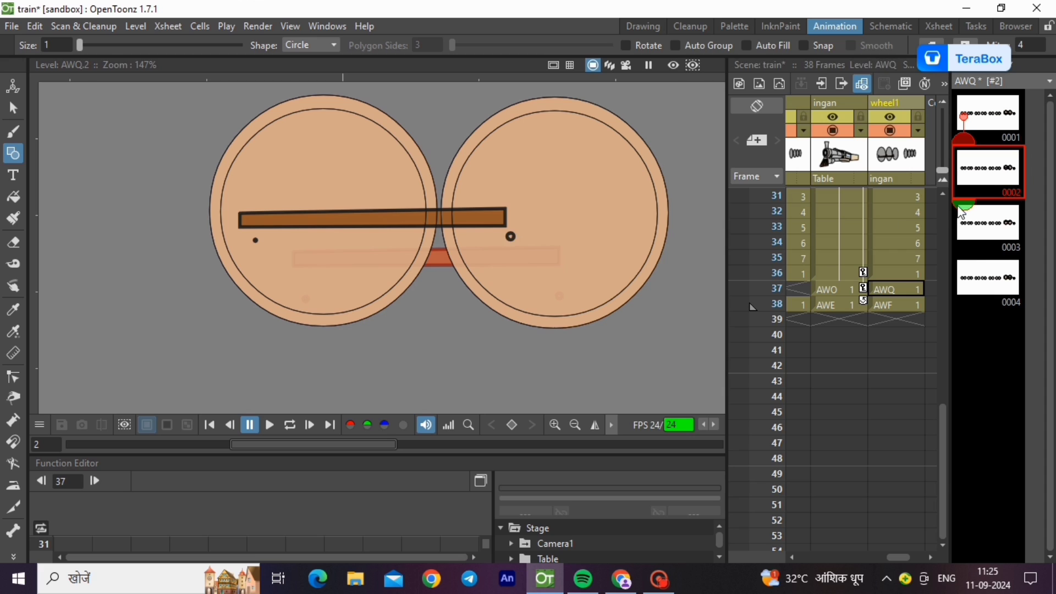
pyautogui.click(979, 223)
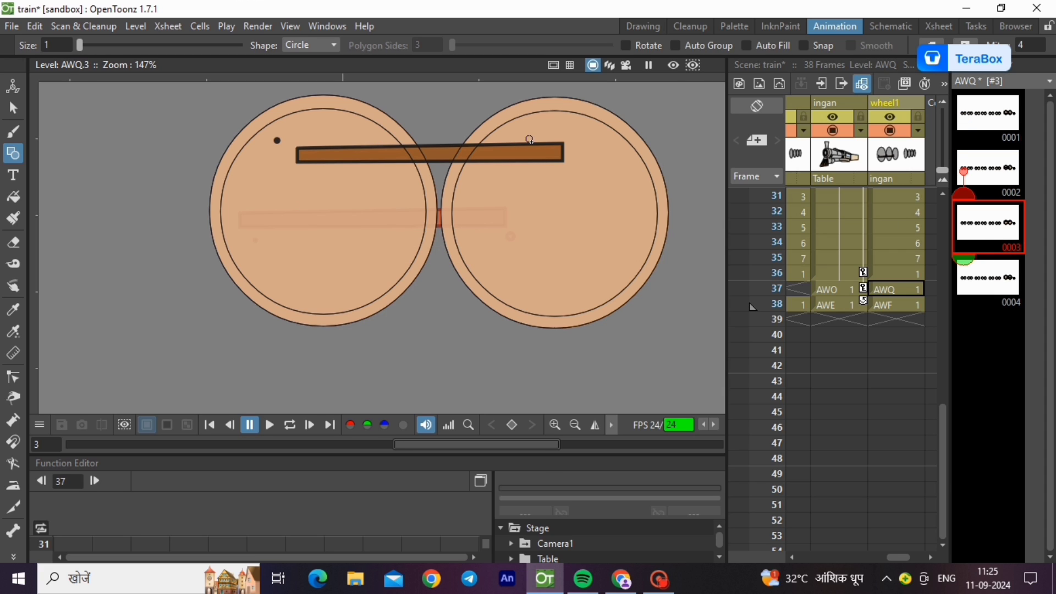
pyautogui.click(987, 278)
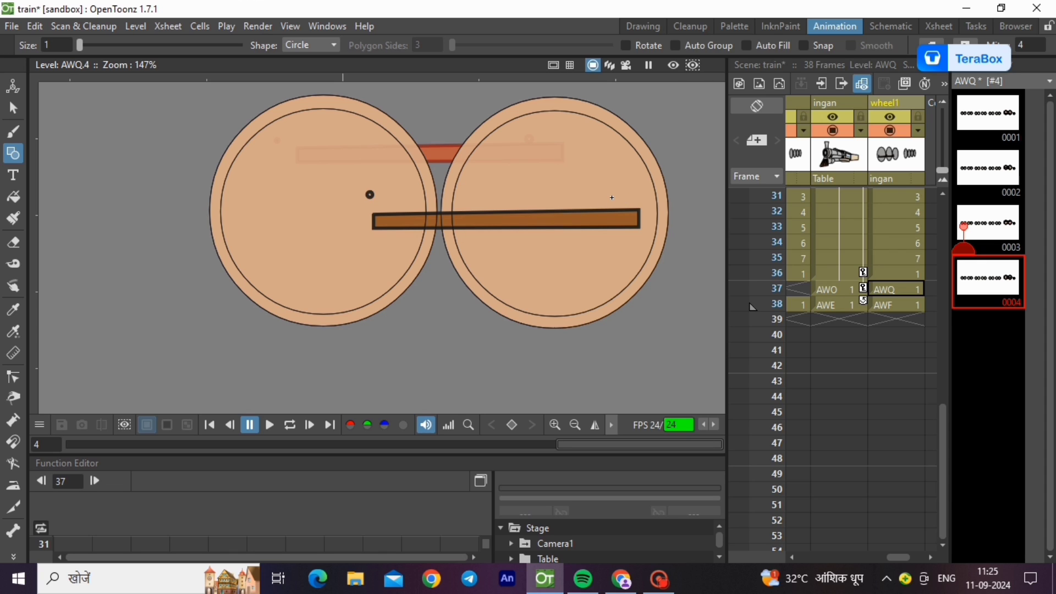
pyautogui.moveTo(612, 197); pyautogui.dragTo(616, 201)
pyautogui.click(990, 120)
pyautogui.click(988, 186)
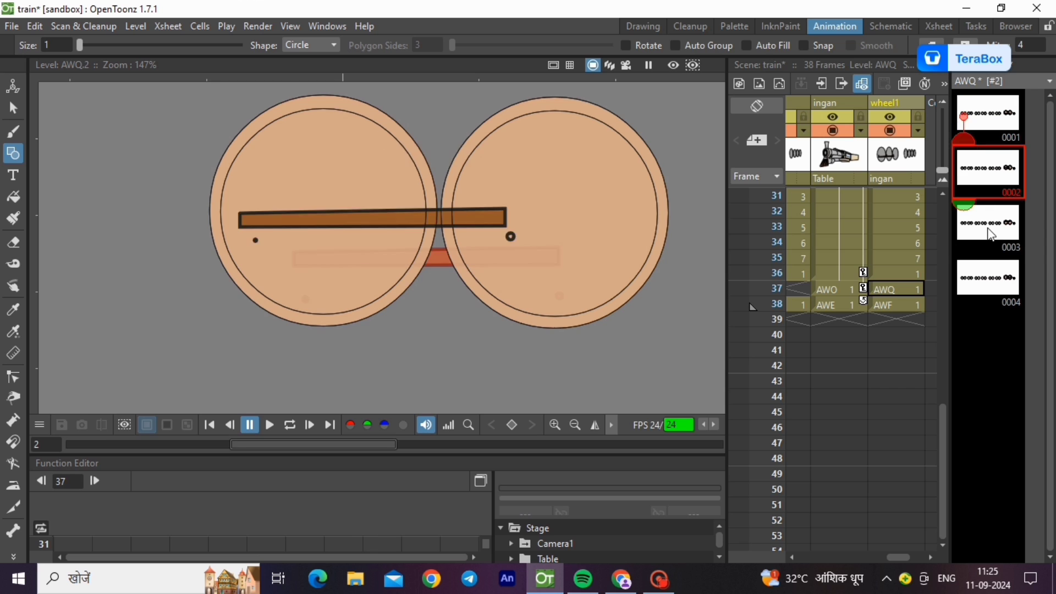
pyautogui.click(989, 234)
pyautogui.click(988, 294)
pyautogui.click(988, 117)
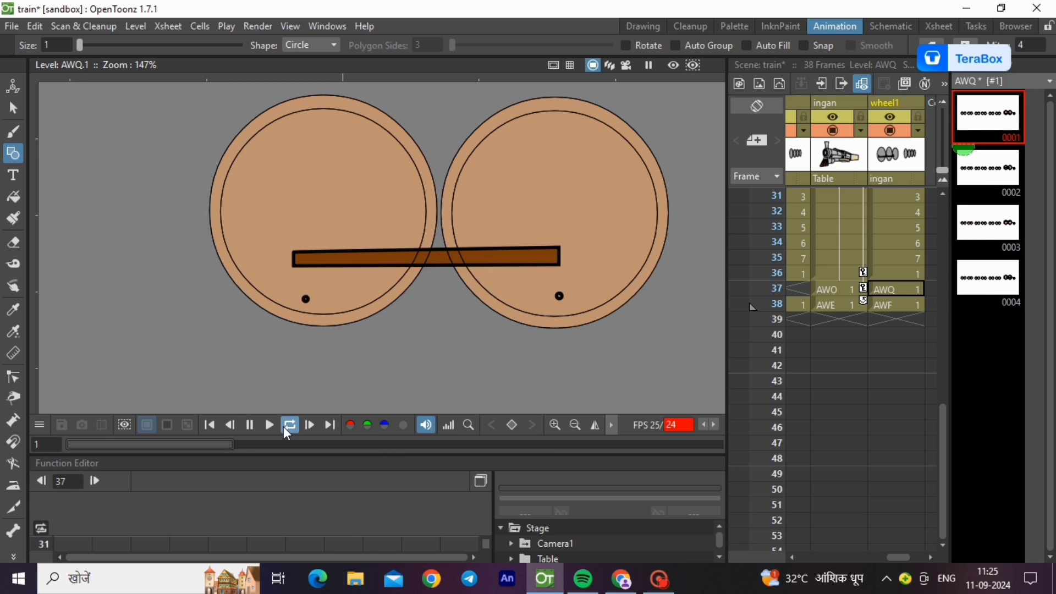
# Step: Draw small black marker circles near the rims of the cream carriage wheels in drawing 0001
pyautogui.scroll(-5, 666, 331)
pyautogui.scroll(-2, 666, 332)
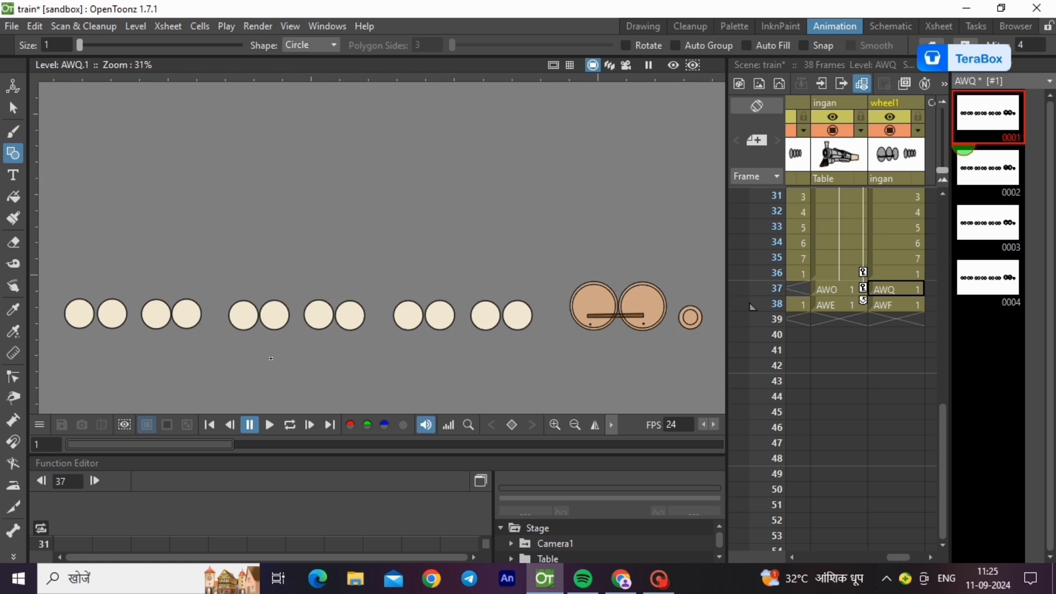
pyautogui.scroll(1, 102, 342)
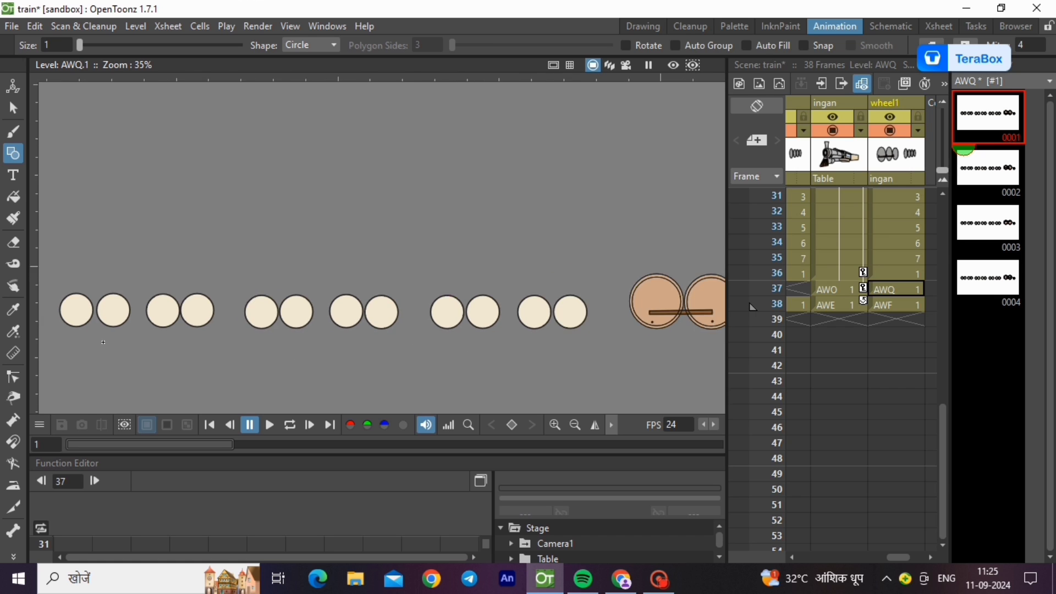
pyautogui.scroll(7, 652, 349)
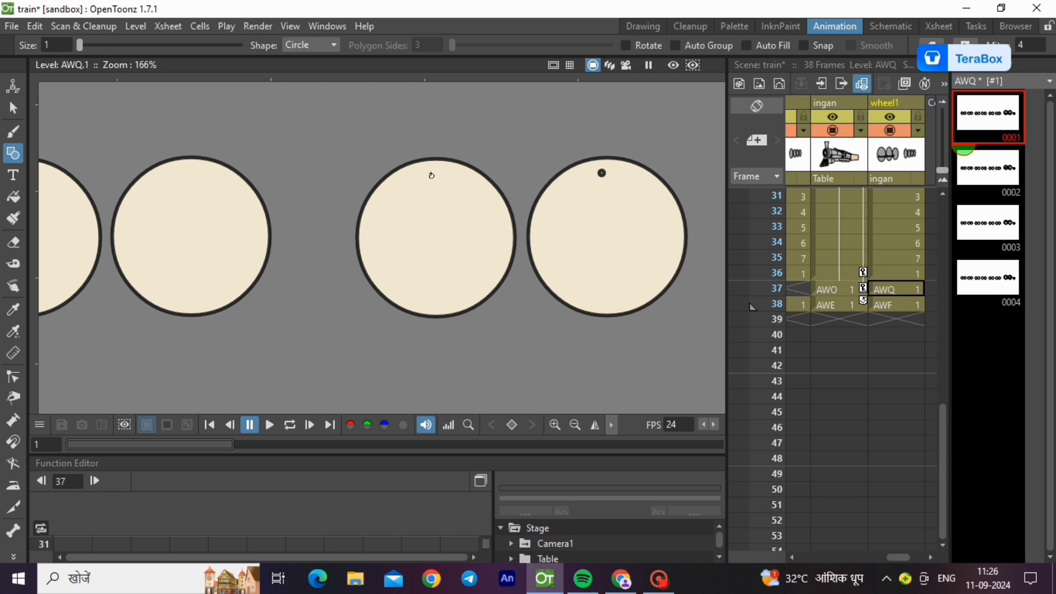
pyautogui.click(431, 176)
pyautogui.scroll(-6, 542, 318)
pyautogui.scroll(5, 266, 320)
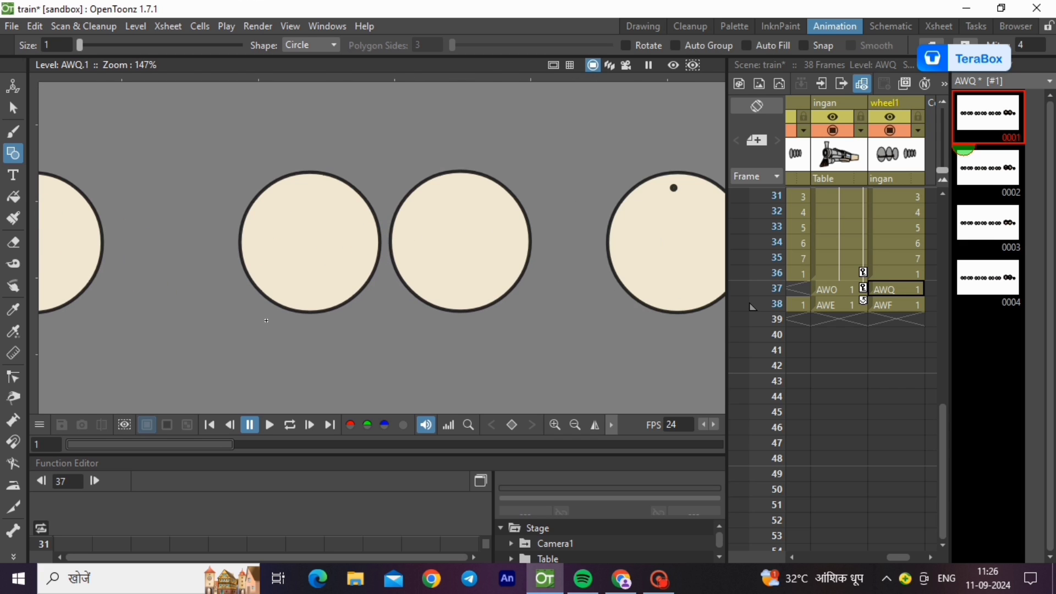
pyautogui.click(509, 239)
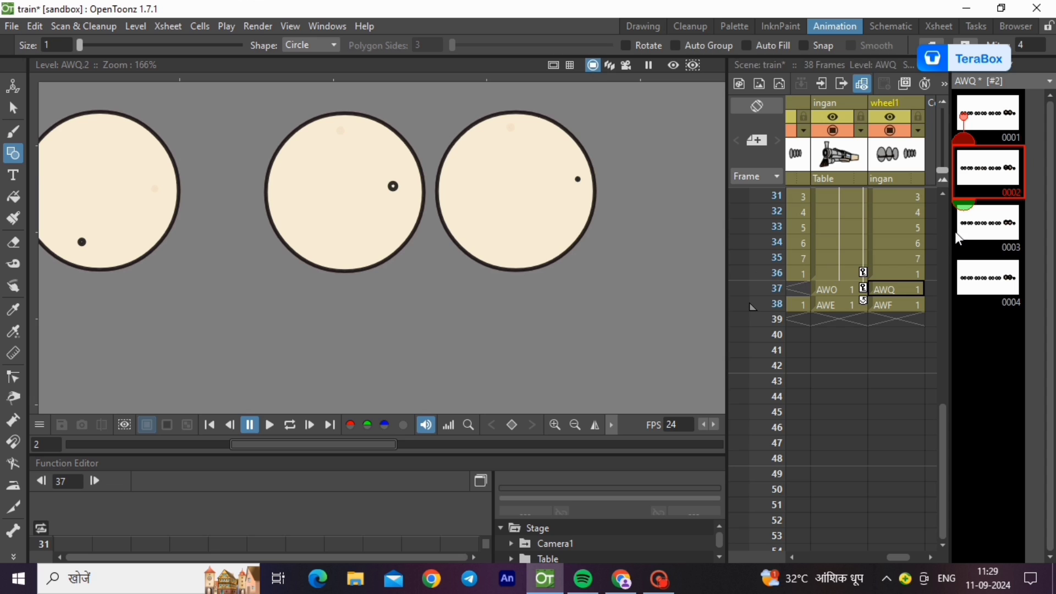
# Step: Draw the carriage wheels' small marker circles in drawings 0003 and 0004, each moved further around the rim
pyautogui.click(956, 231)
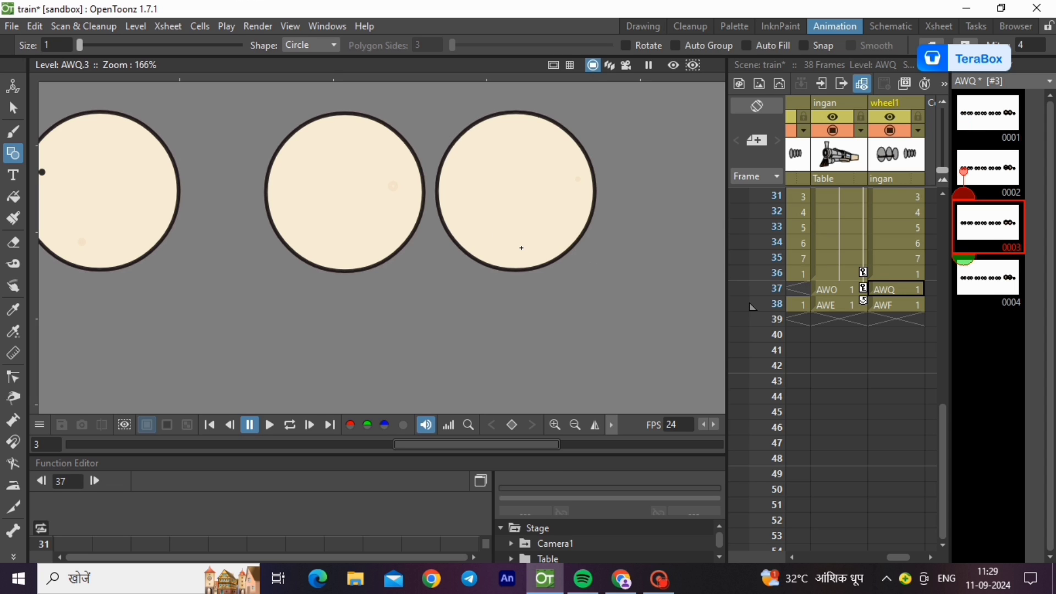
pyautogui.click(342, 251)
pyautogui.press('.')
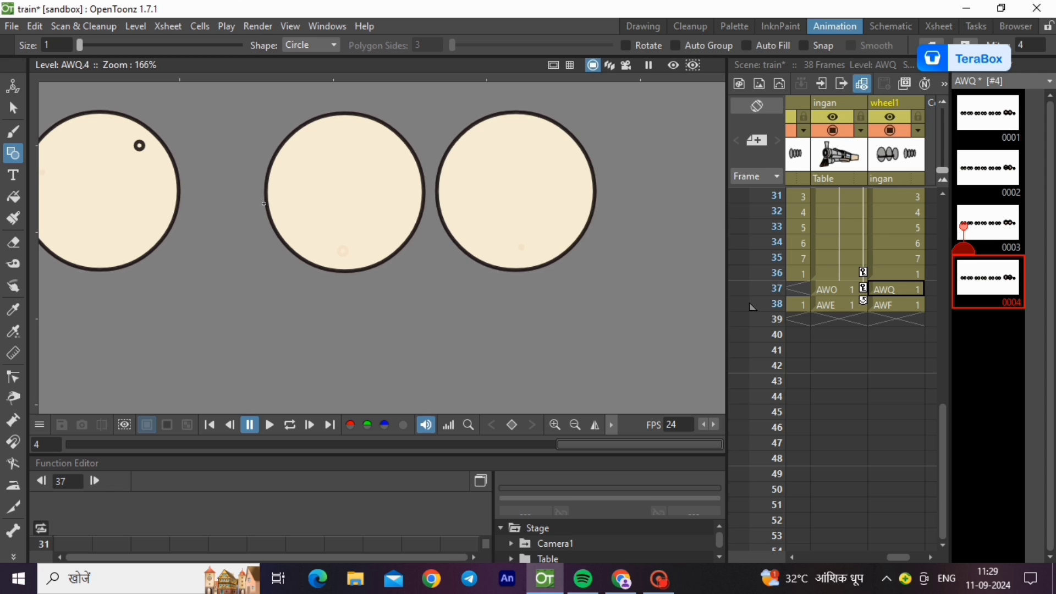
pyautogui.click(279, 179)
pyautogui.scroll(-6, 579, 218)
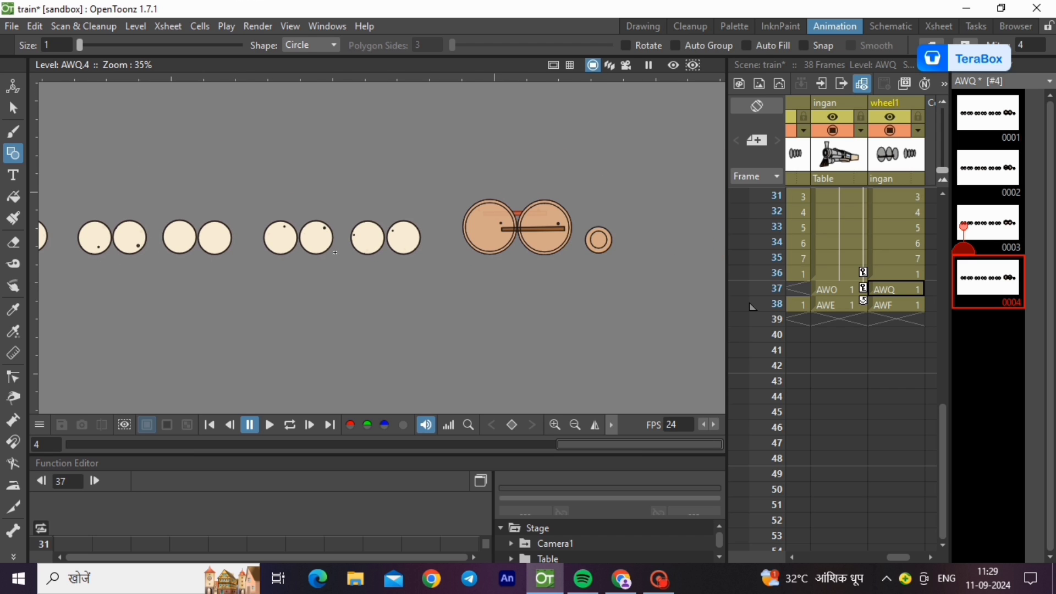
pyautogui.scroll(-1, 662, 281)
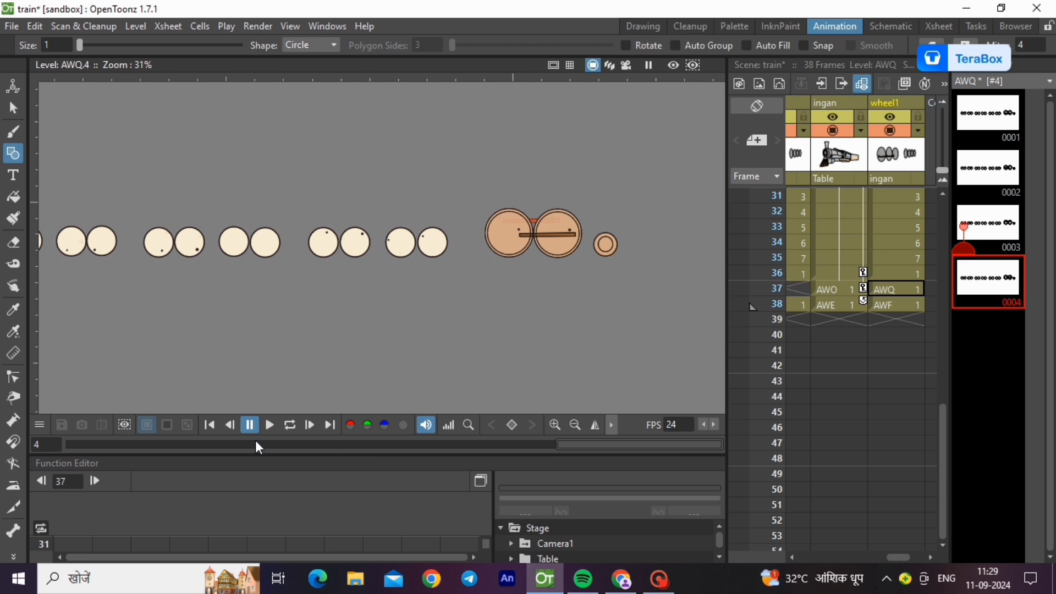
# Step: Preview the wheel level's drawings in looped playback, stop it, and return to drawing 0001
pyautogui.click(283, 423)
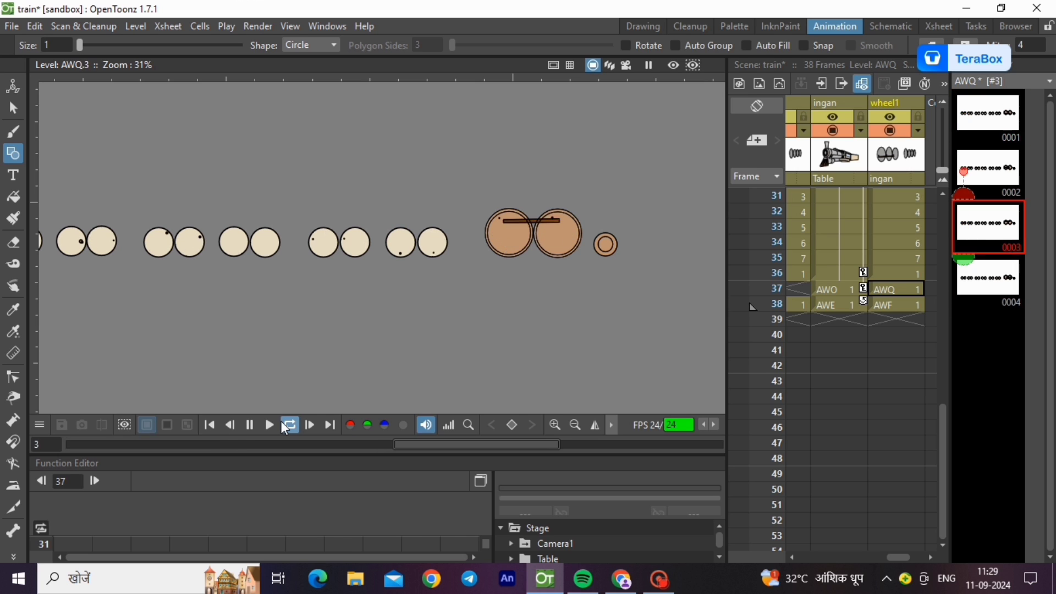
pyautogui.click(282, 424)
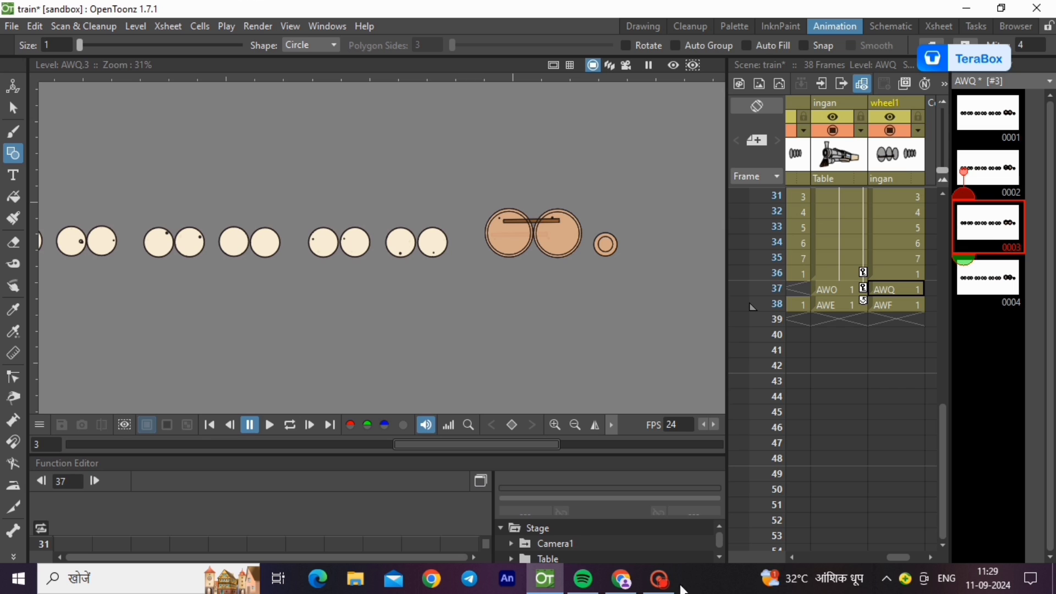
pyautogui.click(977, 119)
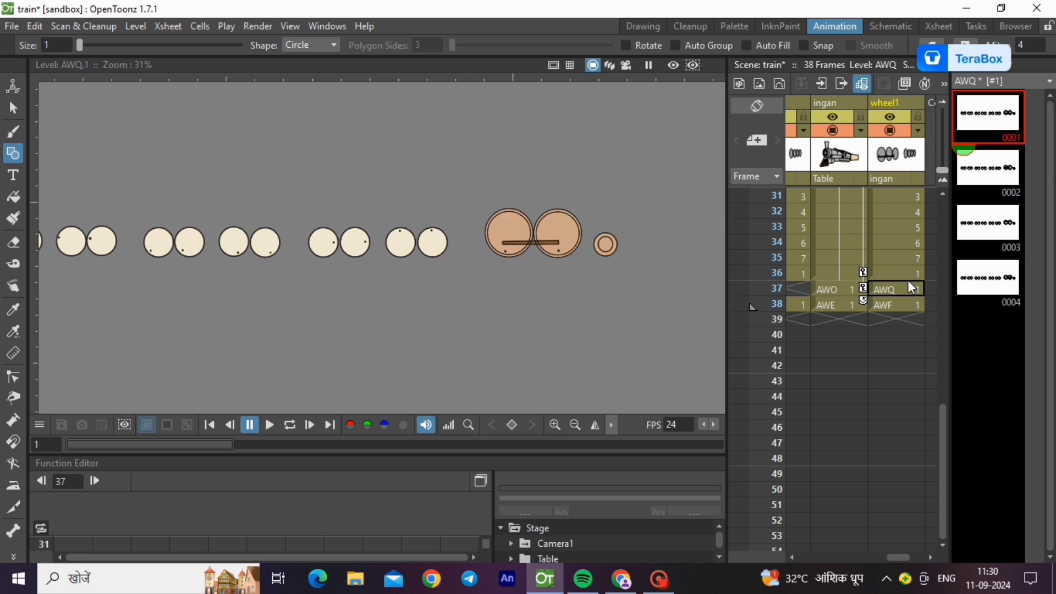
# Step: Copy wheel drawing 0002 of level AWQ and paste it into the wheel1 column at frame 38
pyautogui.click(994, 172)
pyautogui.rightClick(994, 172)
pyautogui.click(993, 230)
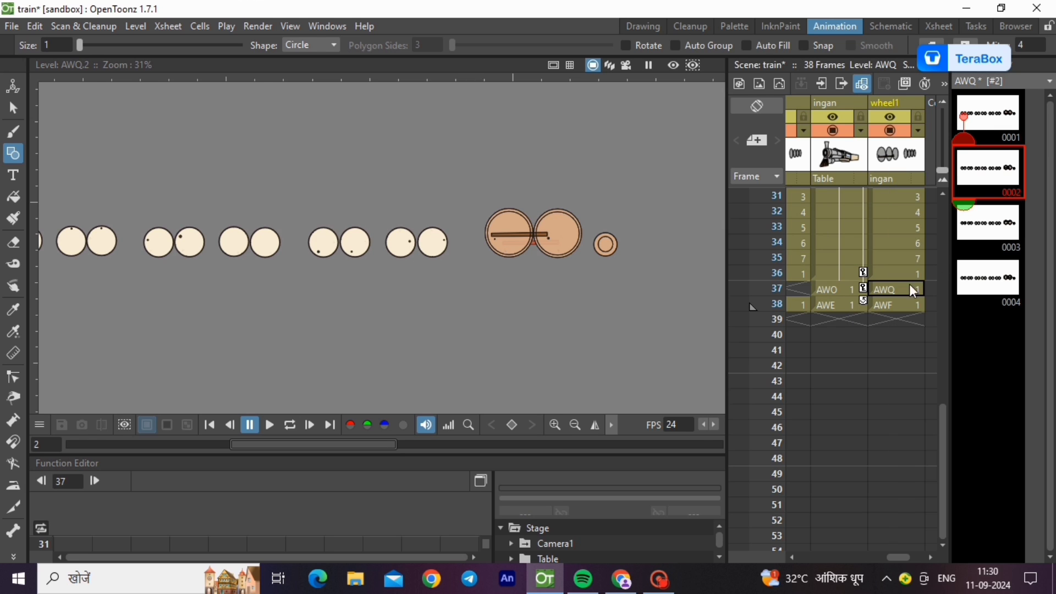
pyautogui.click(904, 291)
pyautogui.click(894, 308)
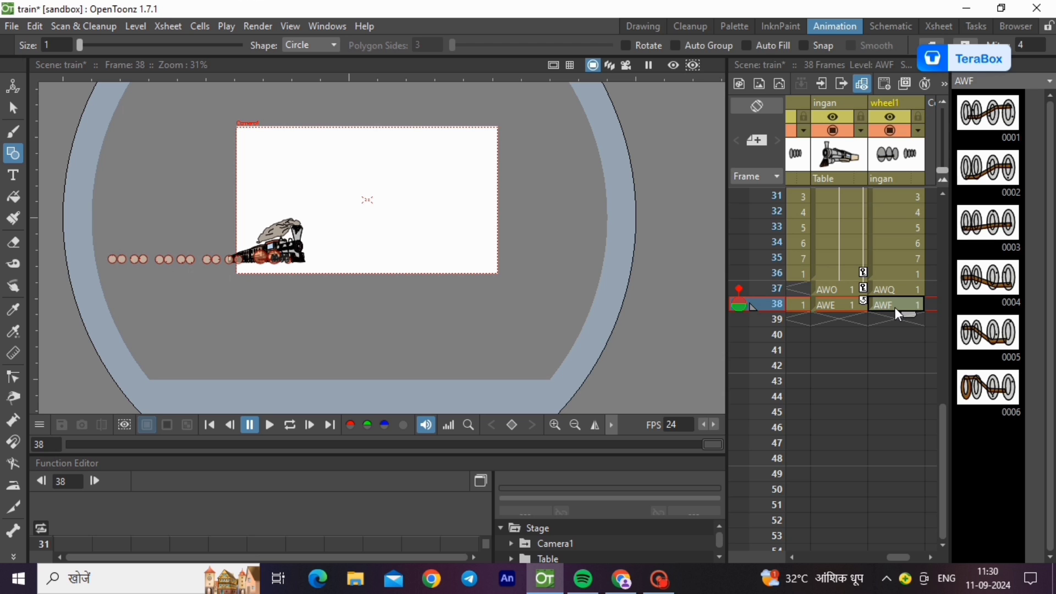
pyautogui.hotkey('ctrl', 'v')
# Step: Copy wheel drawing 0003 and place it in the wheel1 column at frame 39
pyautogui.click(993, 235)
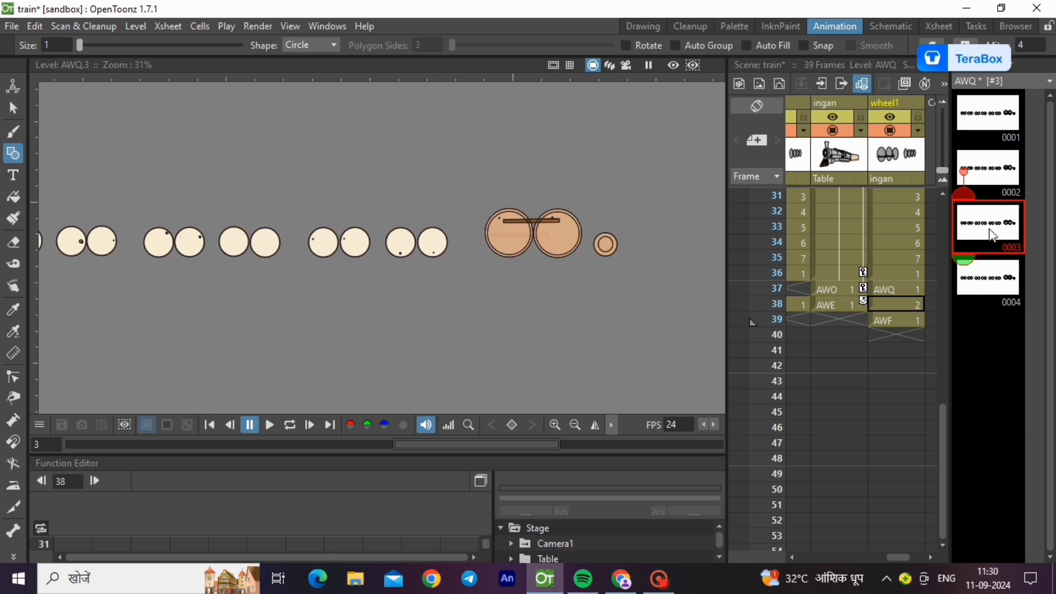
pyautogui.rightClick(990, 231)
pyautogui.click(977, 69)
pyautogui.click(907, 321)
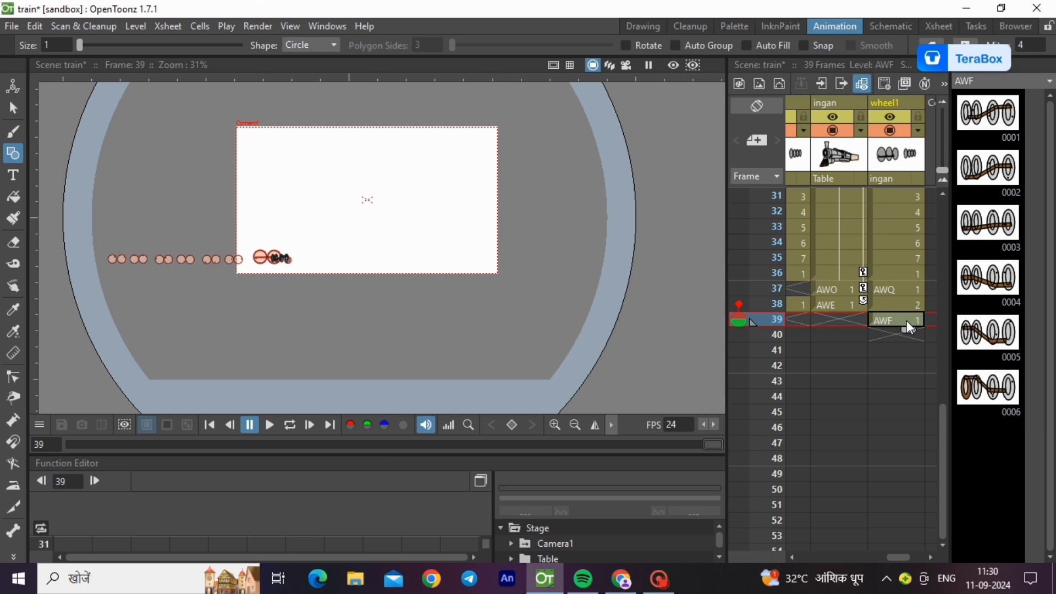
pyautogui.press('Insert')
# Step: Copy wheel drawing 0004 and paste it into the wheel1 column at frame 40
pyautogui.click(988, 277)
pyautogui.rightClick(988, 277)
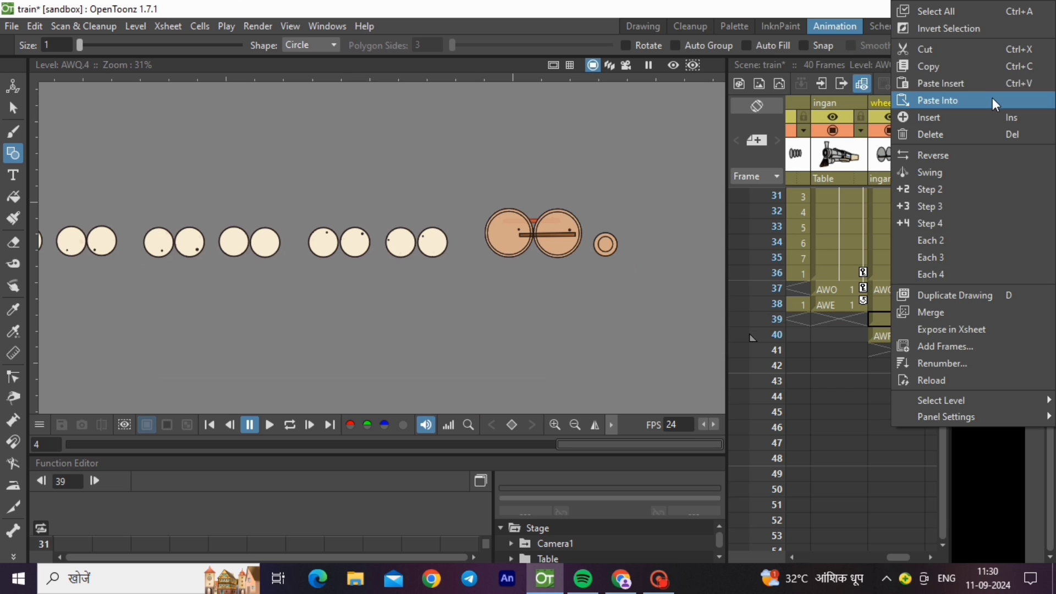
pyautogui.click(983, 71)
pyautogui.click(903, 329)
pyautogui.hotkey('ctrl', 'v')
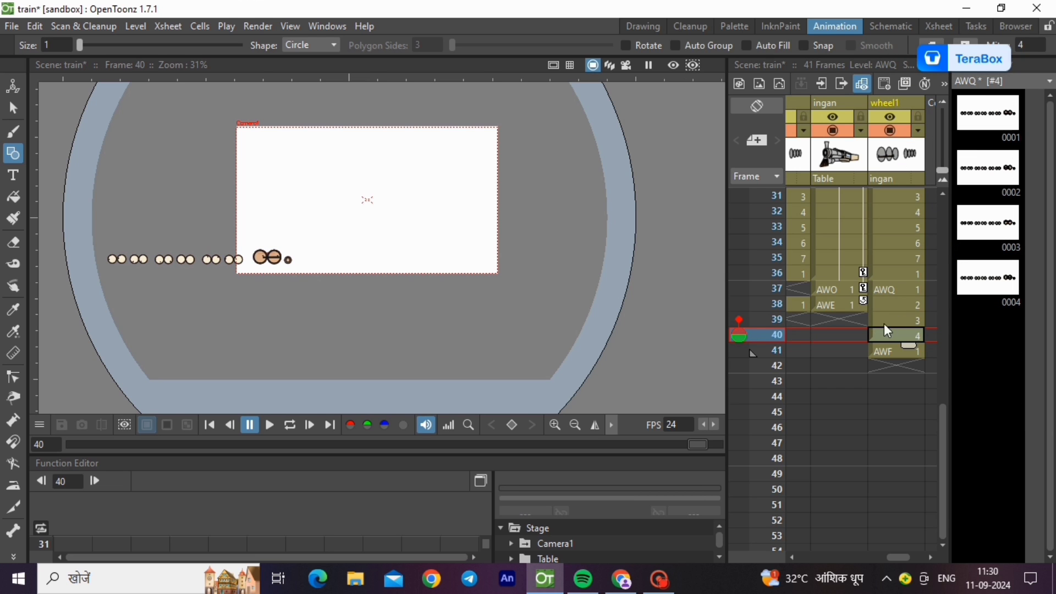
# Step: Copy the four-drawing wheel cycle from frames 37 to 40 of wheel1 and paste it at frame 41
pyautogui.moveTo(890, 287); pyautogui.dragTo(892, 338)
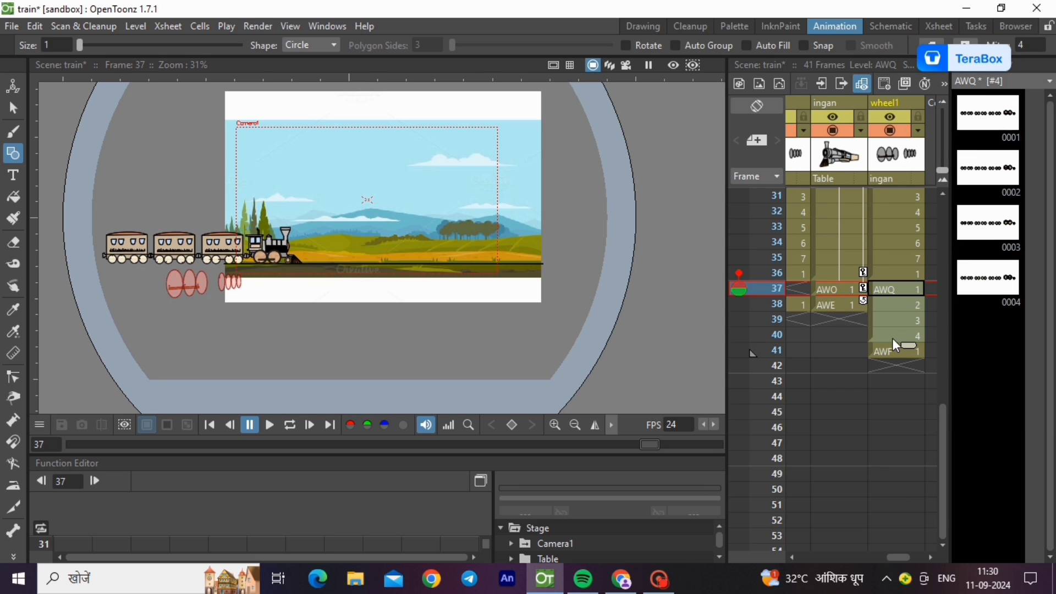
pyautogui.rightClick(892, 338)
pyautogui.click(909, 258)
pyautogui.click(887, 354)
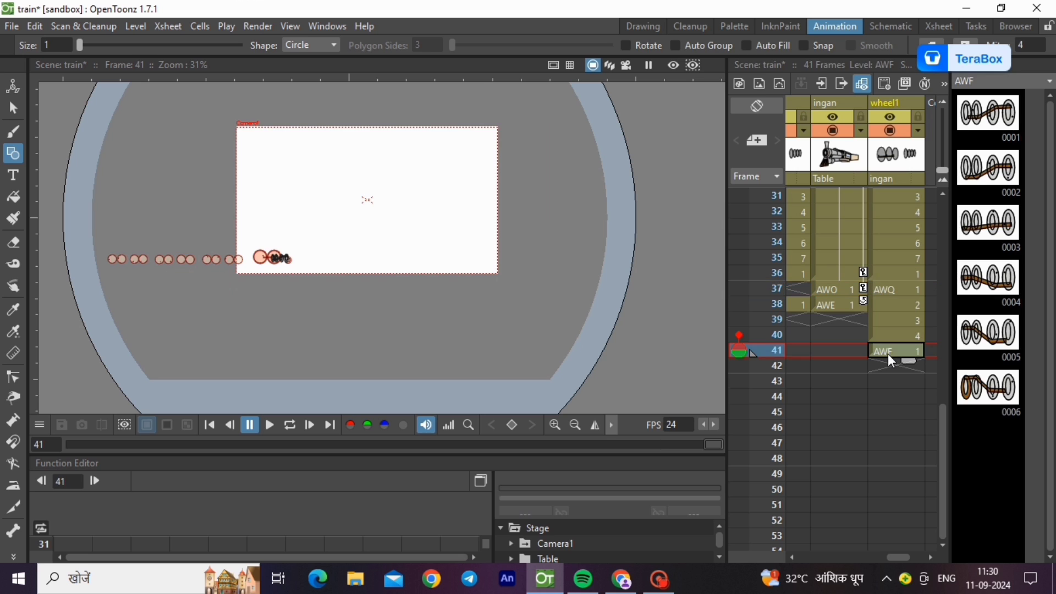
pyautogui.hotkey('ctrl', 'v')
# Step: Extend the s3 landscape background's exposure from frame 37 through frame 98
pyautogui.moveTo(885, 555); pyautogui.dragTo(771, 546)
pyautogui.click(843, 291)
pyautogui.moveTo(843, 299); pyautogui.dragTo(893, 496)
# Step: Paste the copied wheel cycle repeatedly into wheel1 at frames 45, 49, 53, 57 and 61
pyautogui.scroll(10, 891, 495)
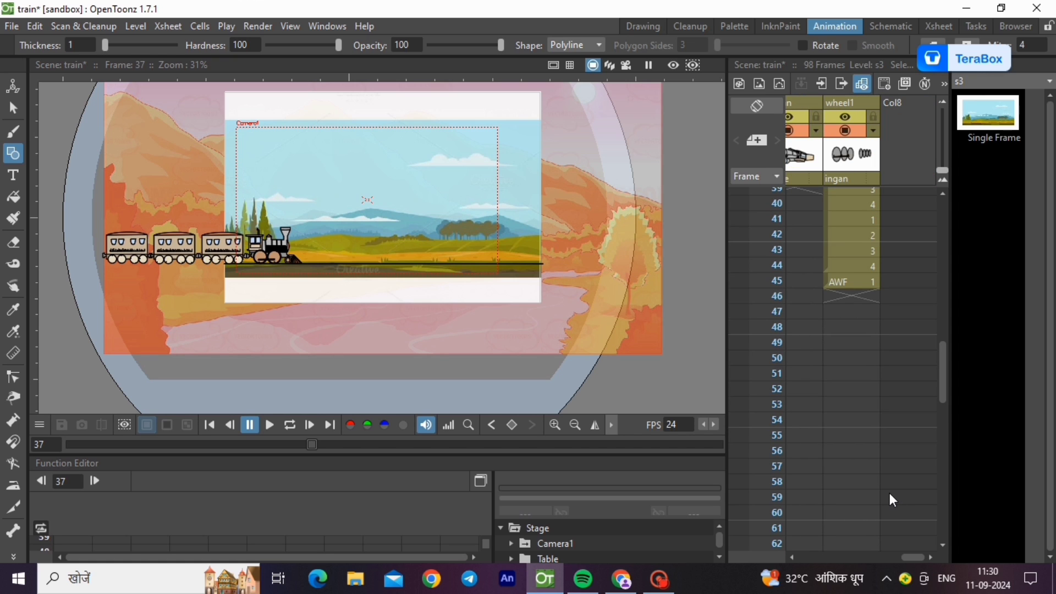
pyautogui.click(840, 276)
pyautogui.hotkey('ctrl', 'v')
pyautogui.click(853, 340)
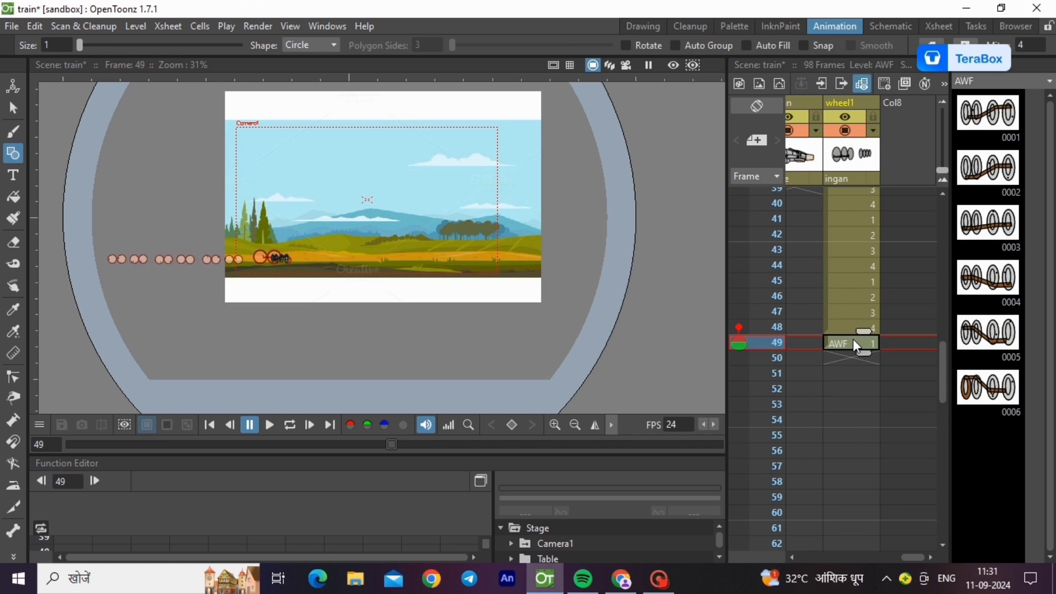
pyautogui.hotkey('ctrl', 'v')
pyautogui.click(857, 407)
pyautogui.hotkey('ctrl', 'v')
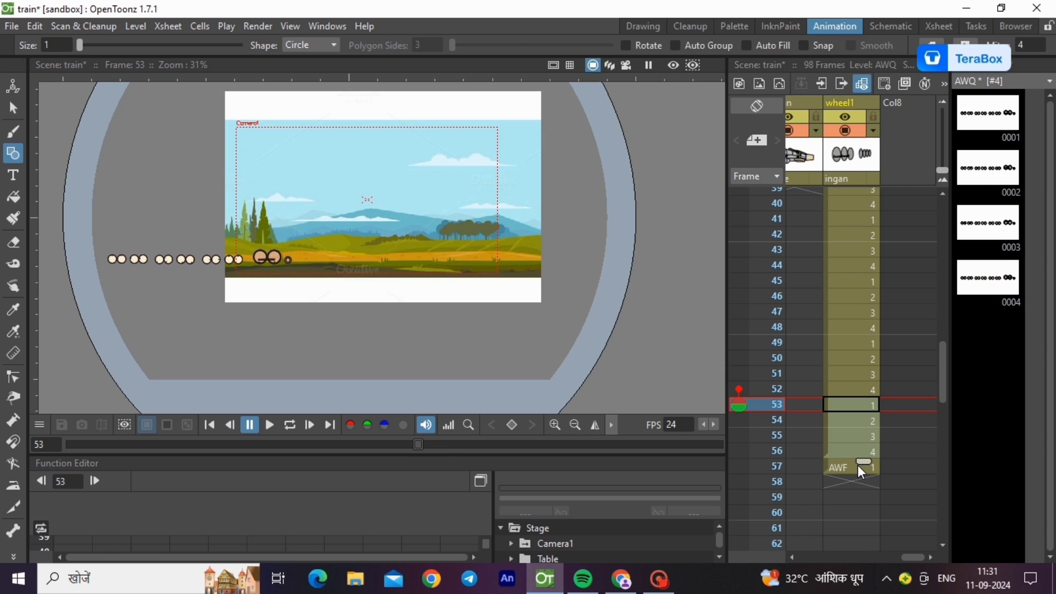
pyautogui.click(857, 464)
pyautogui.hotkey('ctrl', 'v')
pyautogui.click(845, 530)
pyautogui.hotkey('ctrl', 'v')
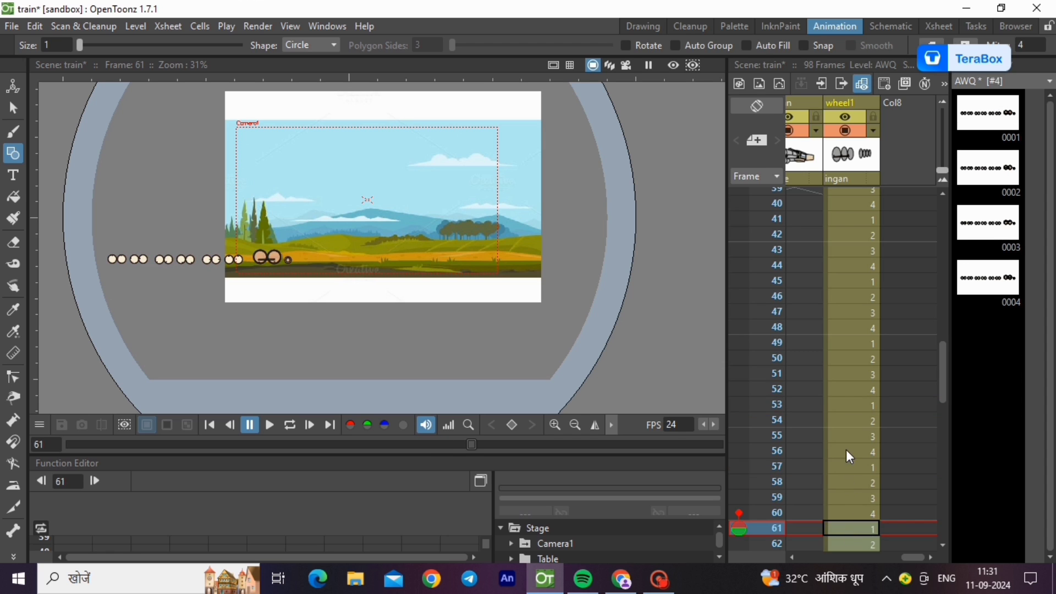
# Step: Continue the wheel1 cycle by pasting it at frames 65, 69 and 73
pyautogui.scroll(-5, 846, 450)
pyautogui.click(853, 220)
pyautogui.hotkey('ctrl', 'v')
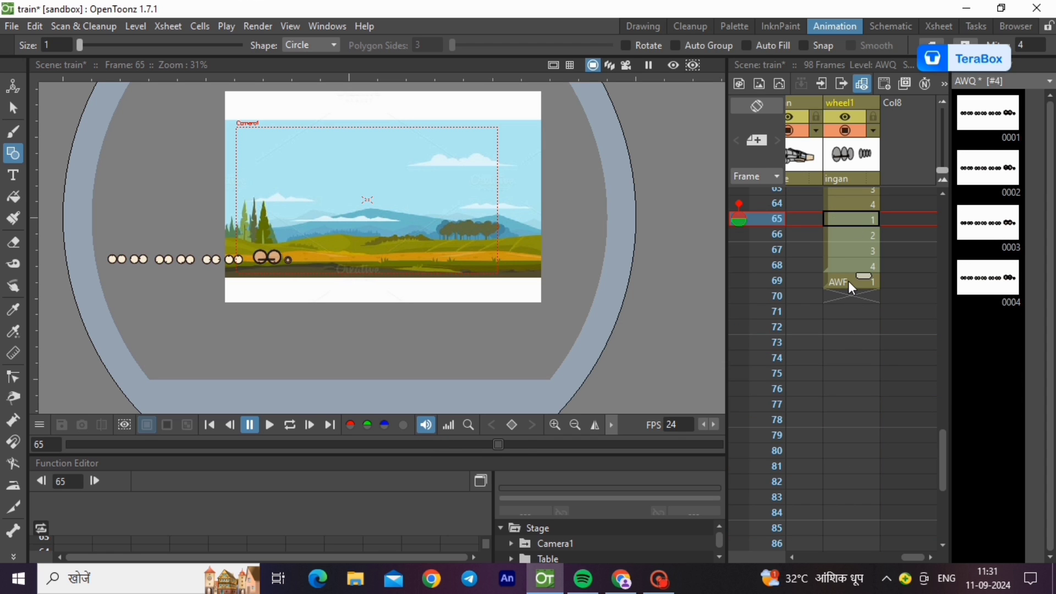
pyautogui.click(847, 280)
pyautogui.hotkey('ctrl', 'v')
pyautogui.click(850, 342)
pyautogui.hotkey('ctrl', 'v')
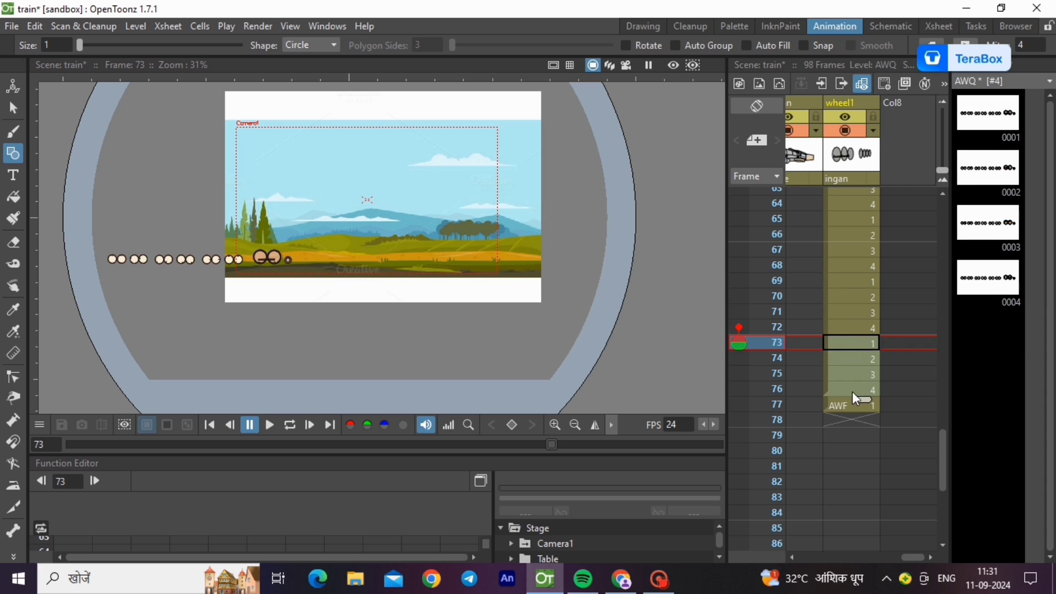
# Step: Repeat the four-drawing cycle in wheel1 at frames 77, 81 and 85
pyautogui.click(853, 404)
pyautogui.hotkey('ctrl', 'v')
pyautogui.click(843, 460)
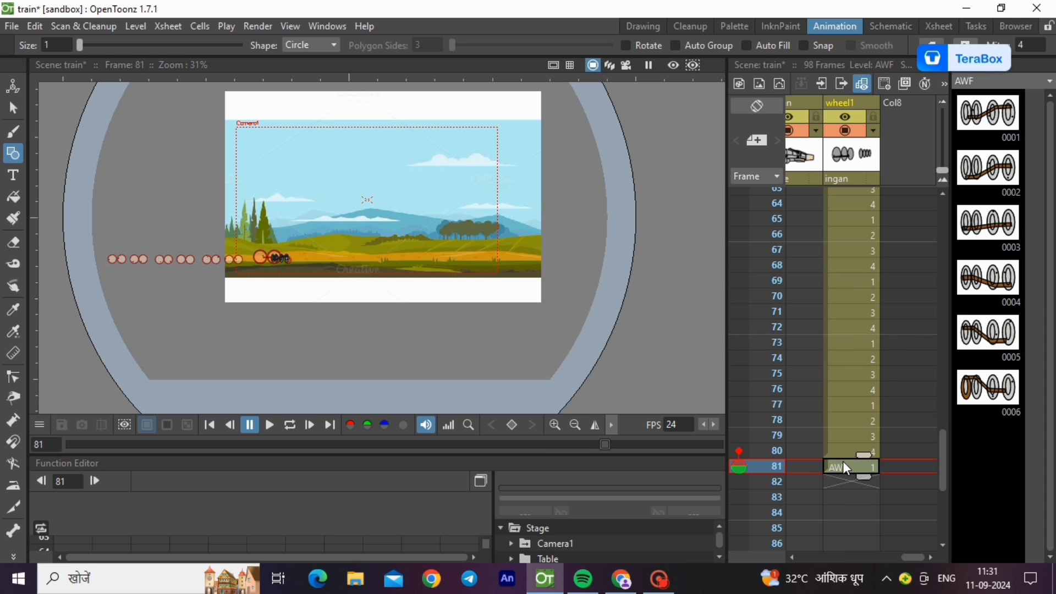
pyautogui.hotkey('ctrl', 'v')
pyautogui.scroll(-4, 846, 476)
pyautogui.click(847, 344)
pyautogui.hotkey('ctrl', 'v')
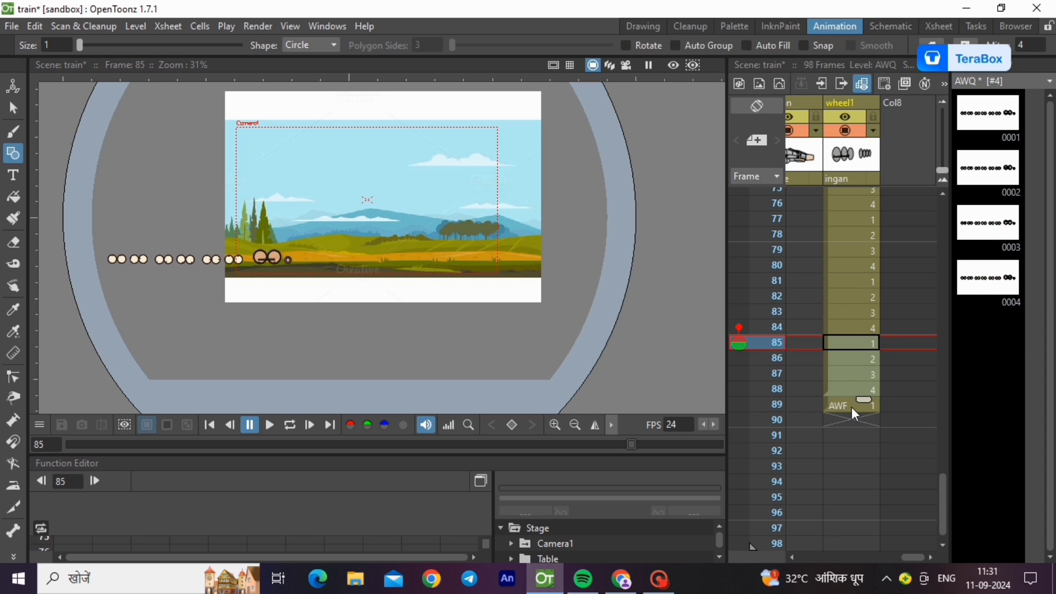
# Step: Paste the wheel cycle at frames 89, 93 and 97, and trim the surplus drawings so it ends at frame 98
pyautogui.click(852, 408)
pyautogui.hotkey('ctrl', 'v')
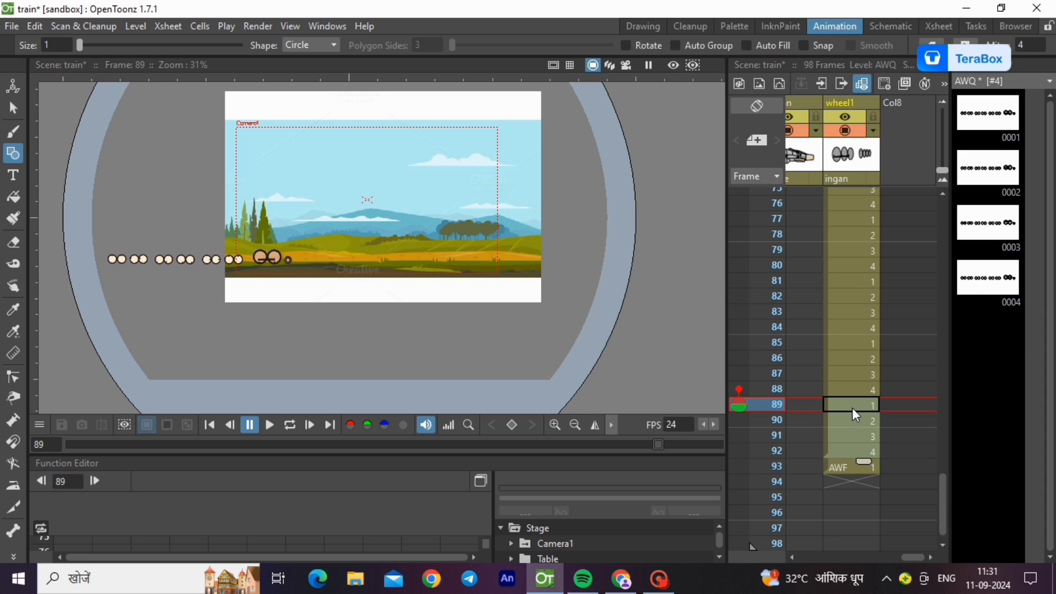
pyautogui.click(845, 464)
pyautogui.hotkey('ctrl', 'v')
pyautogui.scroll(-2, 845, 464)
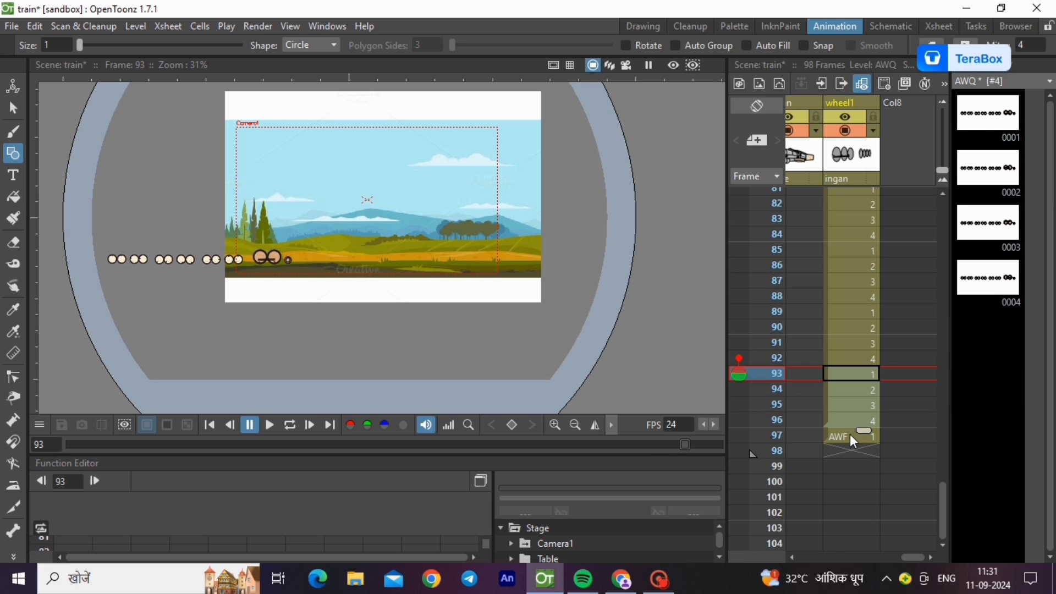
pyautogui.click(851, 435)
pyautogui.hotkey('ctrl', 'v')
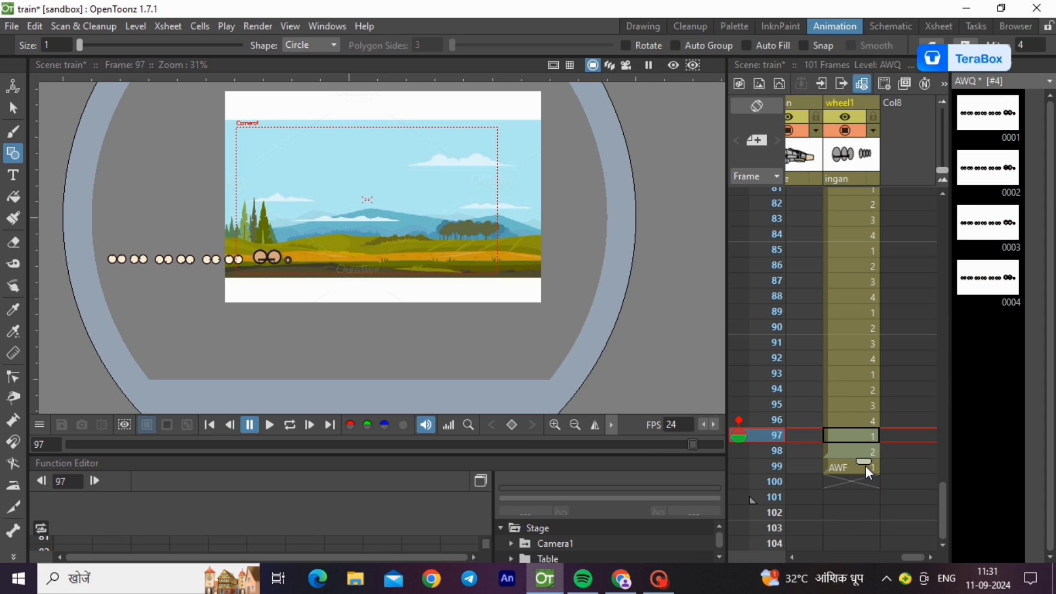
pyautogui.doubleClick(848, 466)
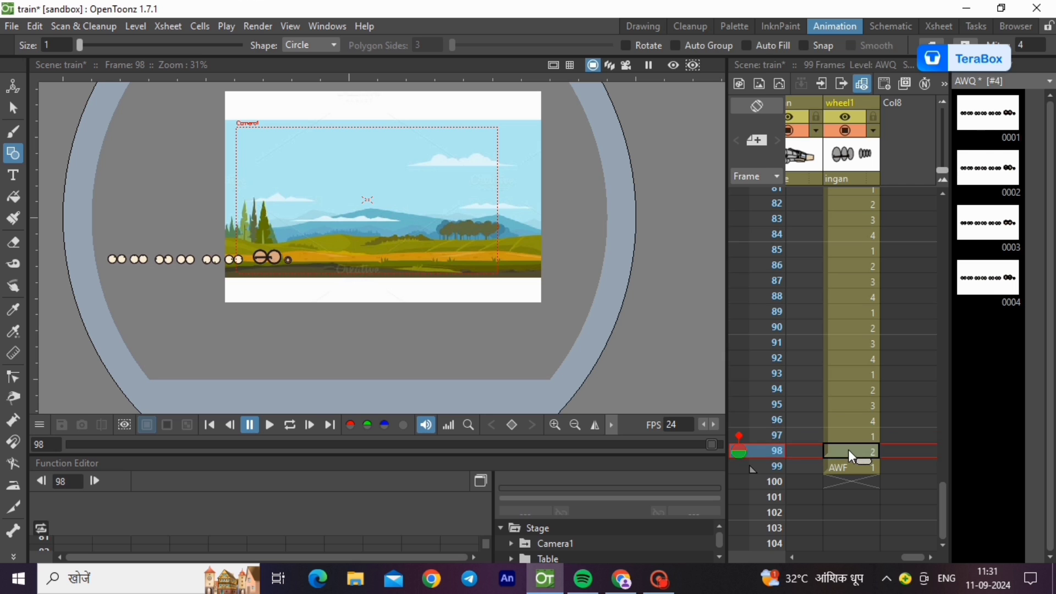
pyautogui.doubleClick(848, 450)
# Step: Check the wheel1 drawings around the start of the new shot at frames 36 to 38
pyautogui.scroll(12, 848, 397)
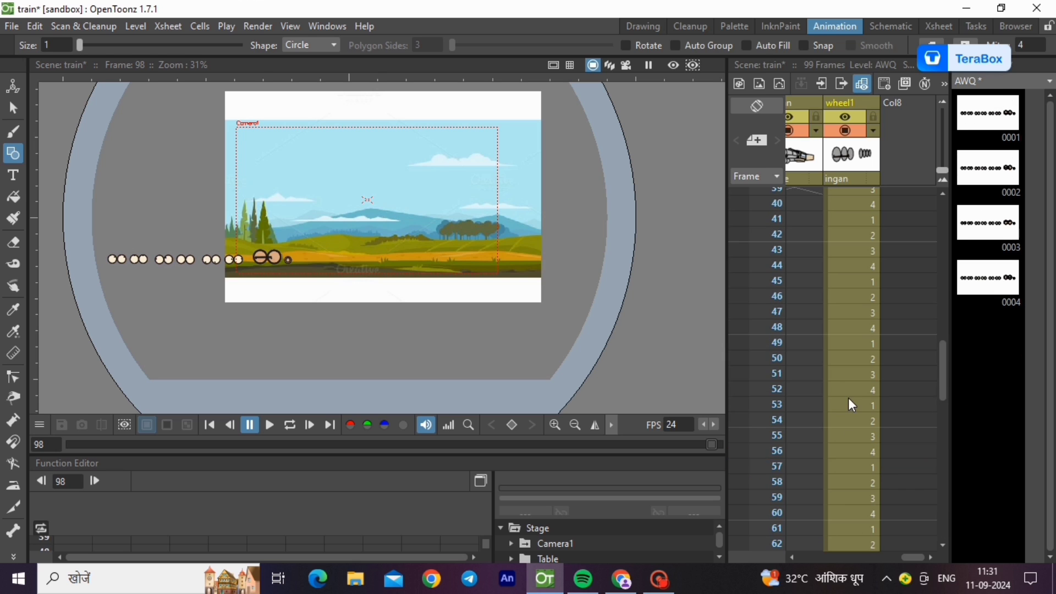
pyautogui.scroll(-3, 848, 398)
pyautogui.click(847, 360)
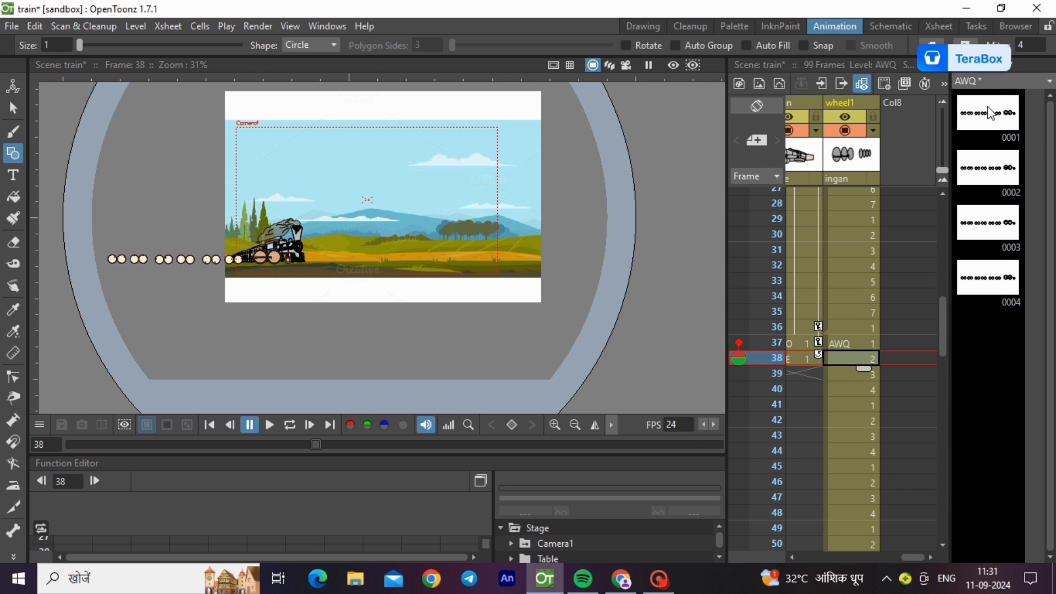
pyautogui.click(968, 176)
pyautogui.click(860, 356)
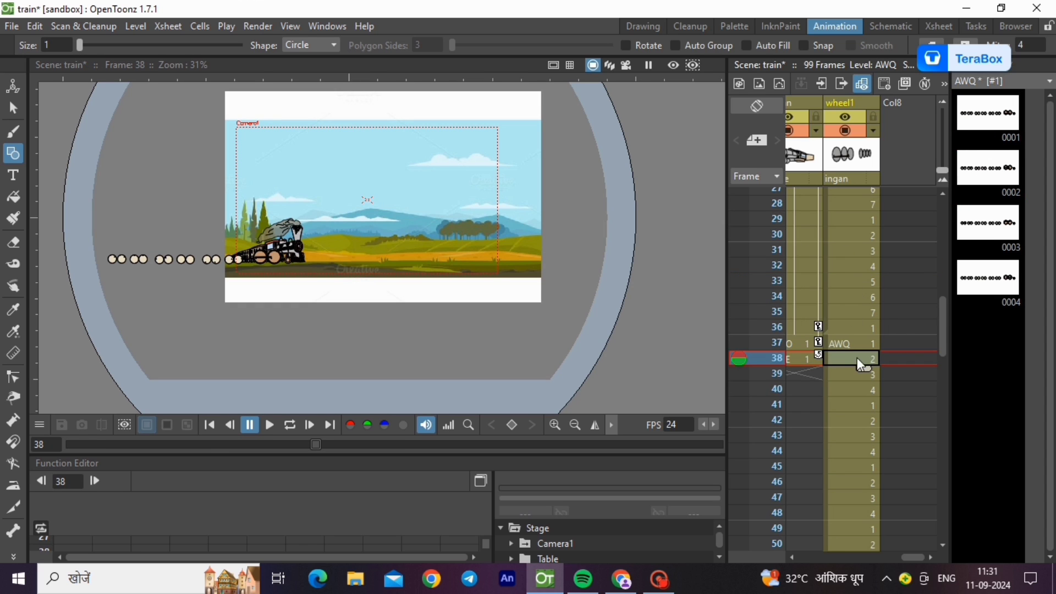
pyautogui.click(843, 342)
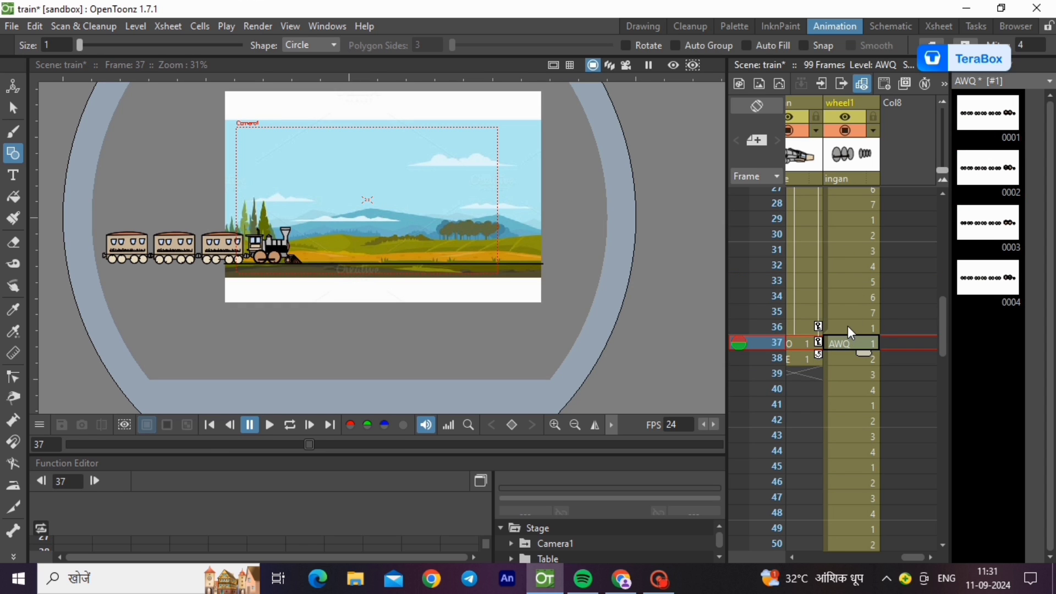
pyautogui.click(847, 327)
pyautogui.click(846, 343)
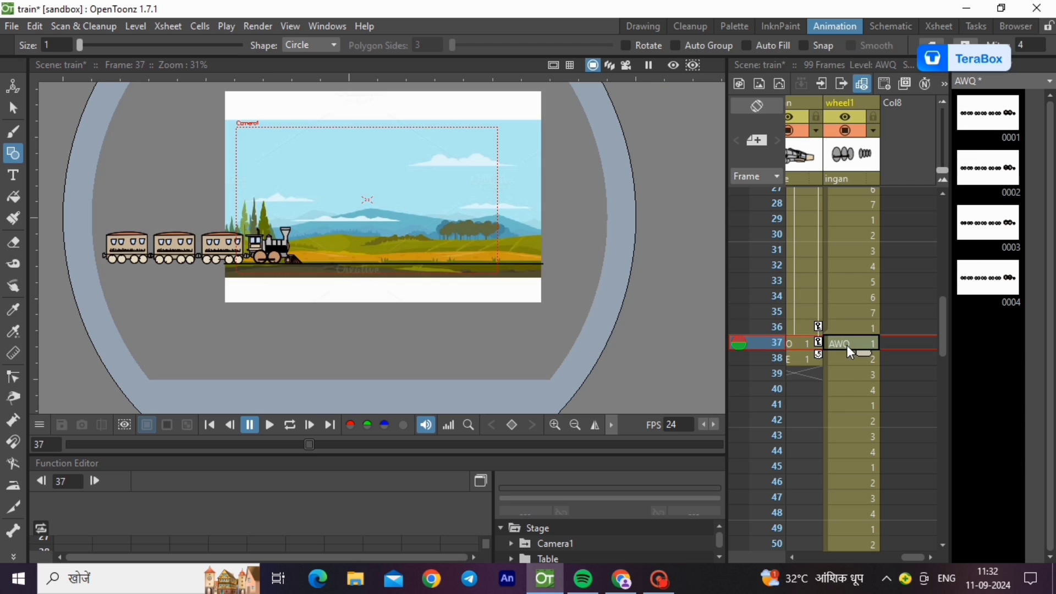
# Step: Extend the AWO train drawing in the ingan column from frame 37 through frame 98
pyautogui.scroll(-2, 902, 359)
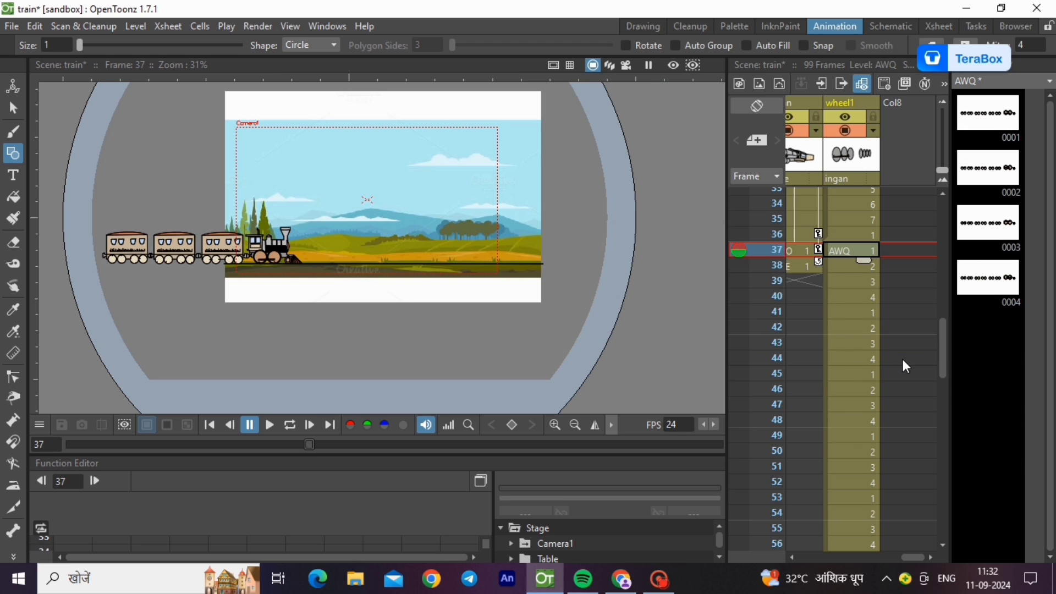
pyautogui.click(790, 554)
pyautogui.click(790, 554)
pyautogui.click(863, 254)
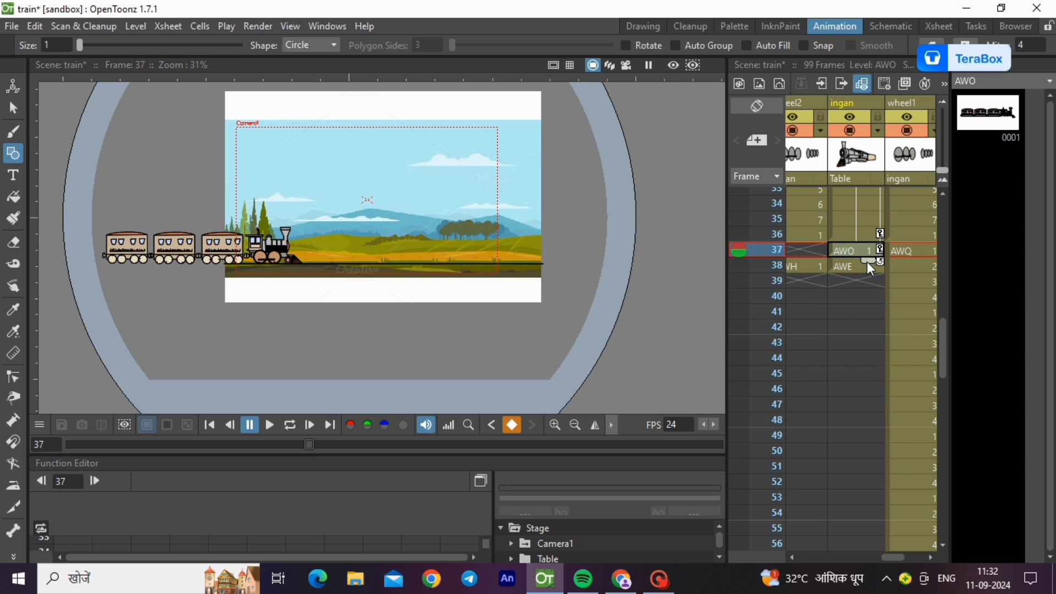
pyautogui.moveTo(867, 261); pyautogui.dragTo(862, 373)
pyautogui.click(851, 379)
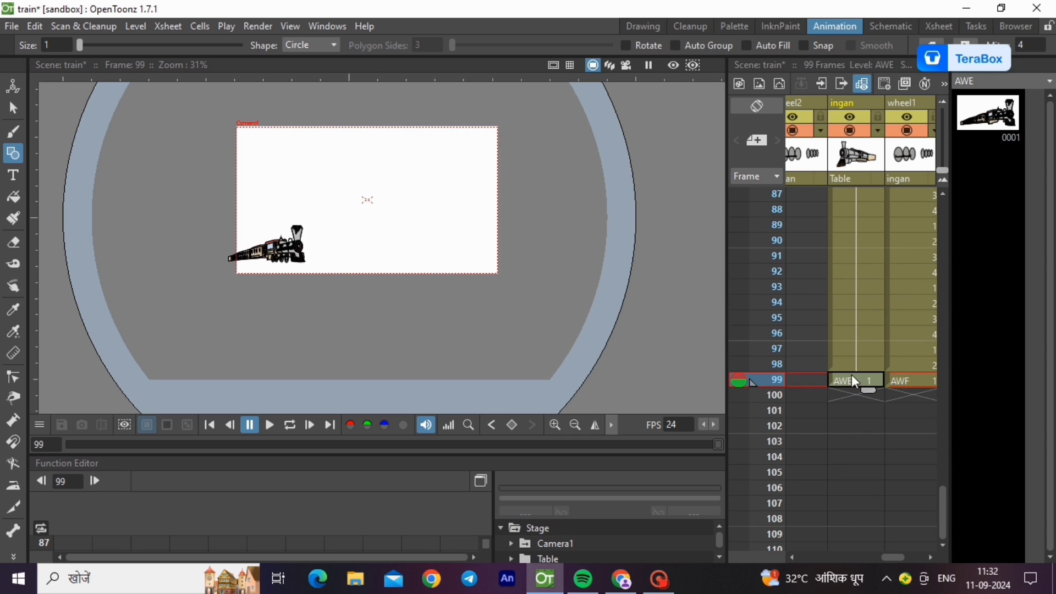
pyautogui.click(853, 365)
# Step: Extend the AWS track line in Col2 from frame 37 through frame 98
pyautogui.scroll(10, 855, 355)
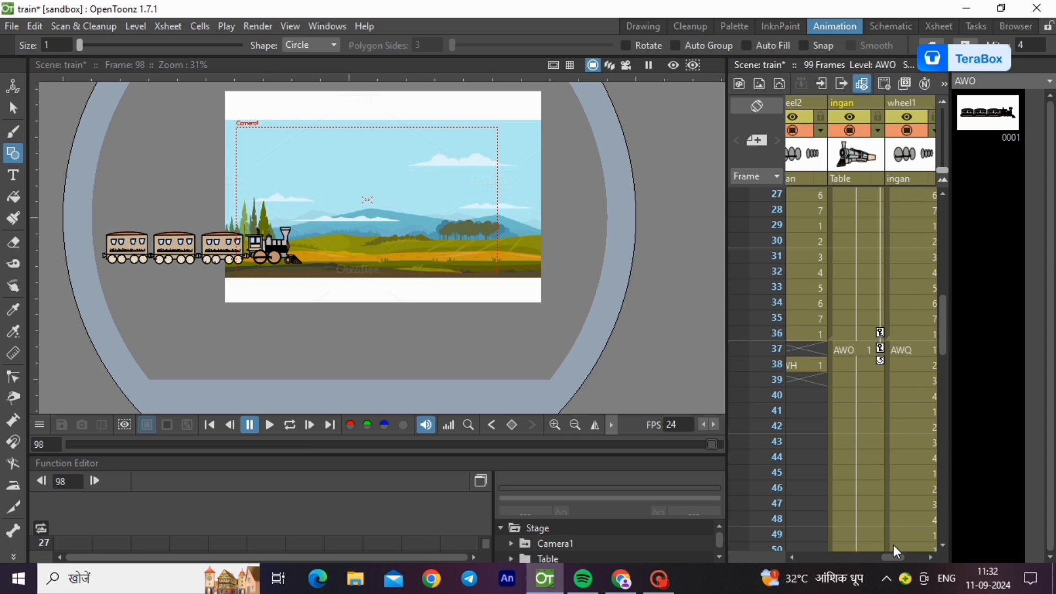
pyautogui.moveTo(902, 561); pyautogui.dragTo(824, 556)
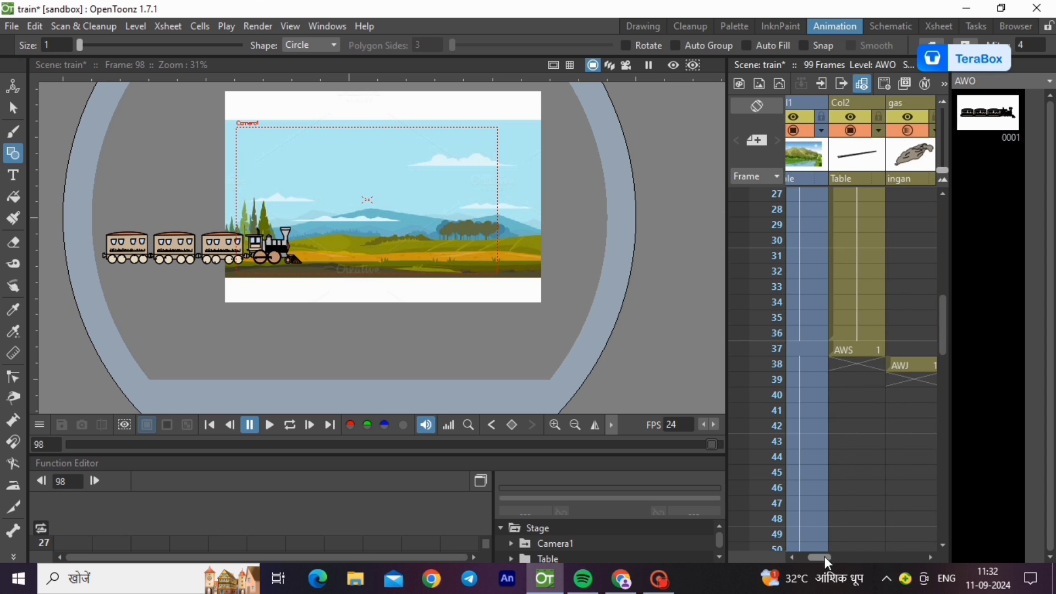
pyautogui.scroll(-9, 844, 451)
pyautogui.rightClick(845, 455)
pyautogui.click(905, 505)
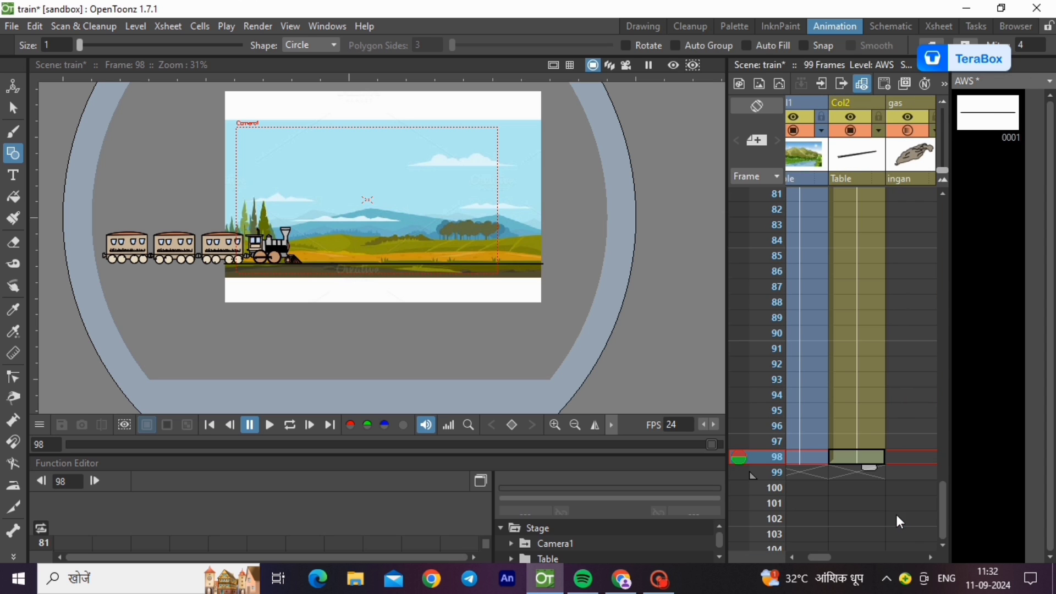
# Step: Return to frame 37, enlarge the view of the train and play the shot to review the wheel motion
pyautogui.moveTo(820, 557); pyautogui.dragTo(888, 557)
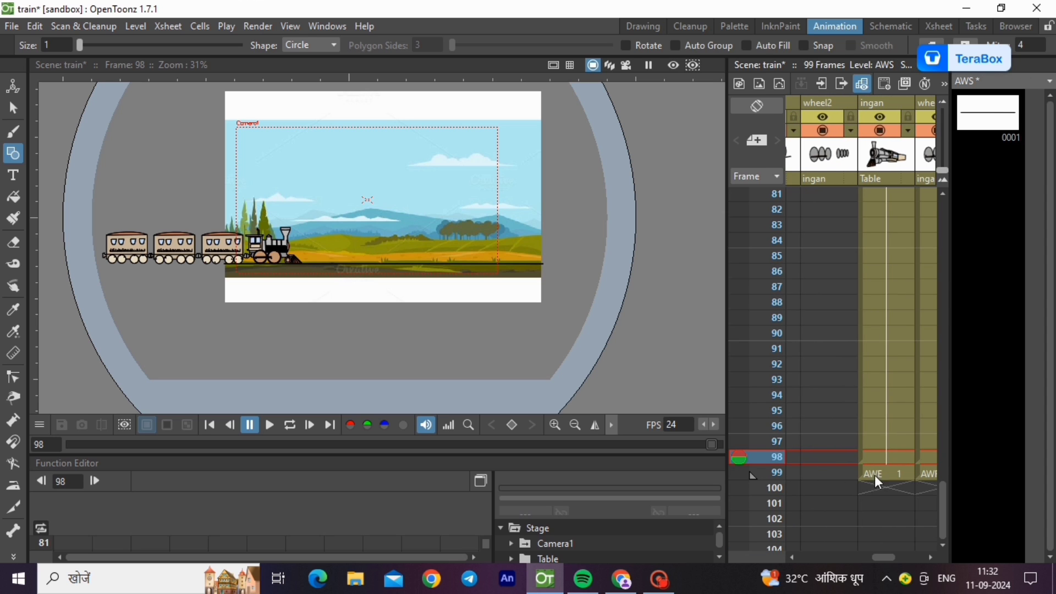
pyautogui.scroll(4, 920, 438)
pyautogui.scroll(14, 920, 438)
pyautogui.click(890, 349)
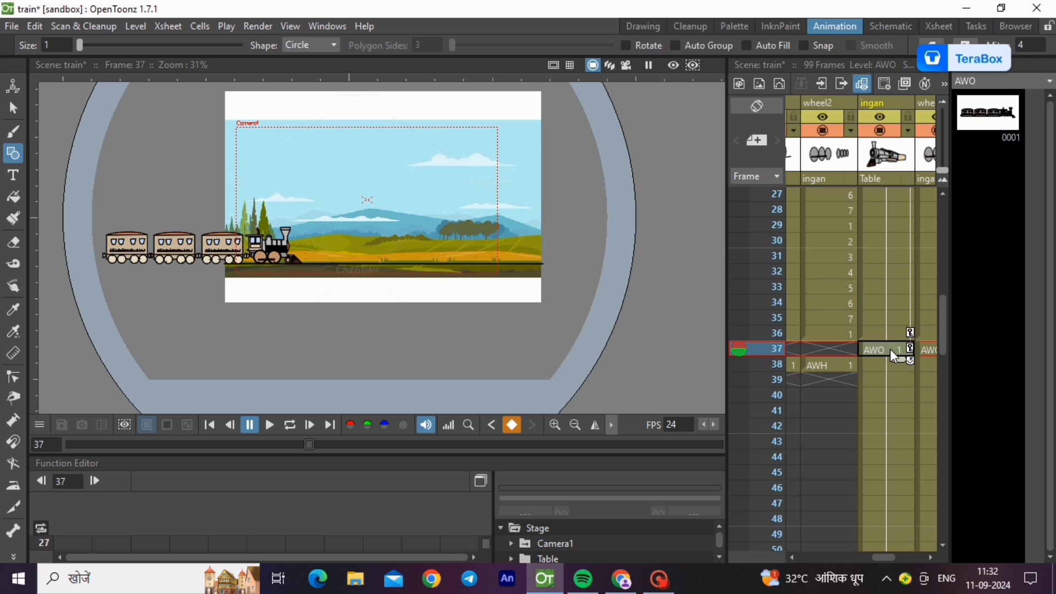
pyautogui.scroll(8, 120, 243)
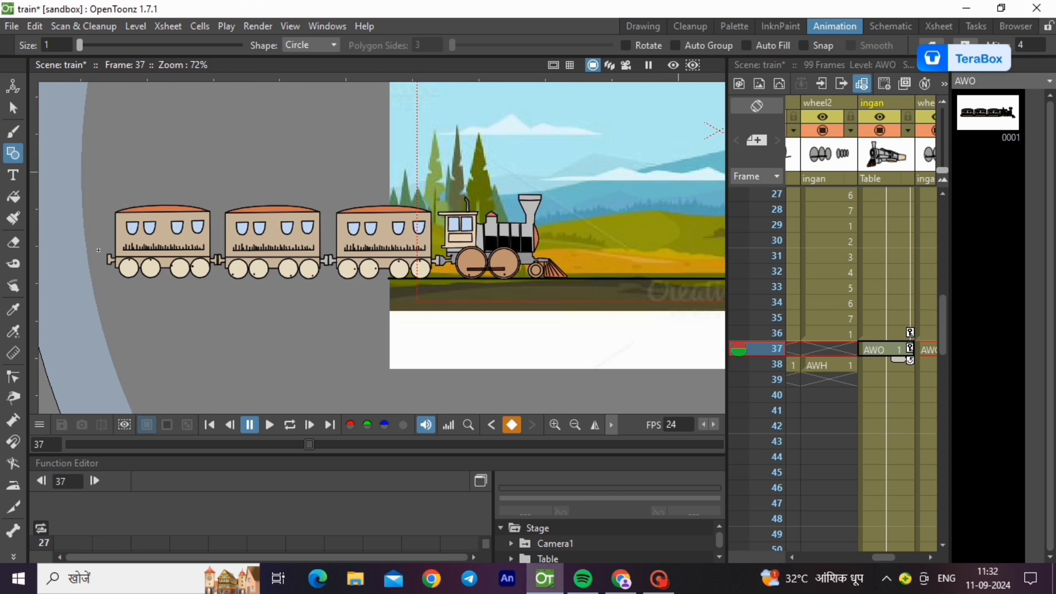
pyautogui.click(272, 426)
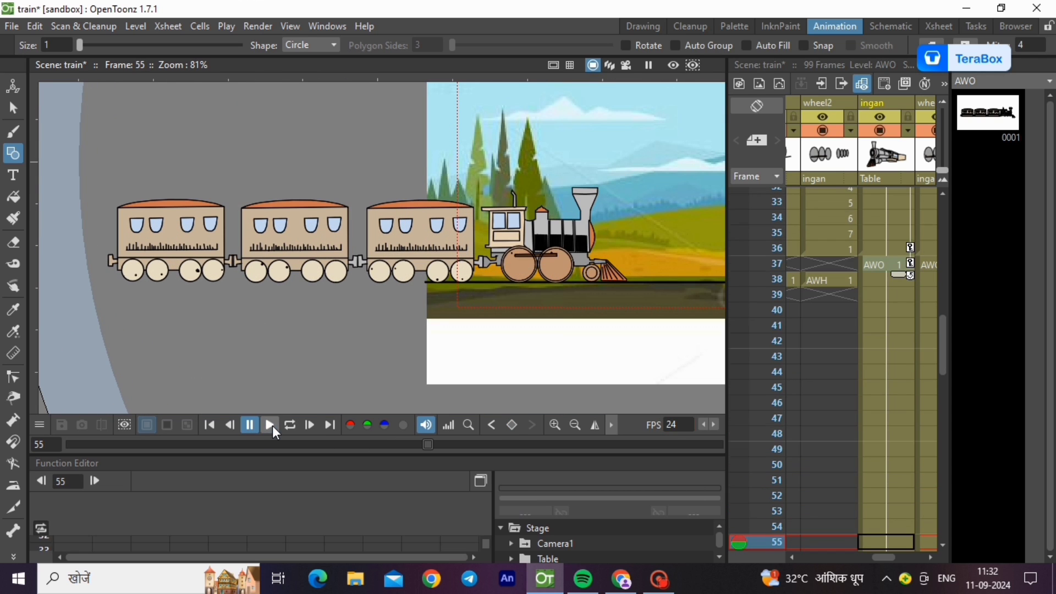
# Step: At frame 98, move the train in the ingan column horizontally across the landscape to X about 114 mm with the Animate tool
pyautogui.click(882, 263)
pyautogui.scroll(-4, 99, 302)
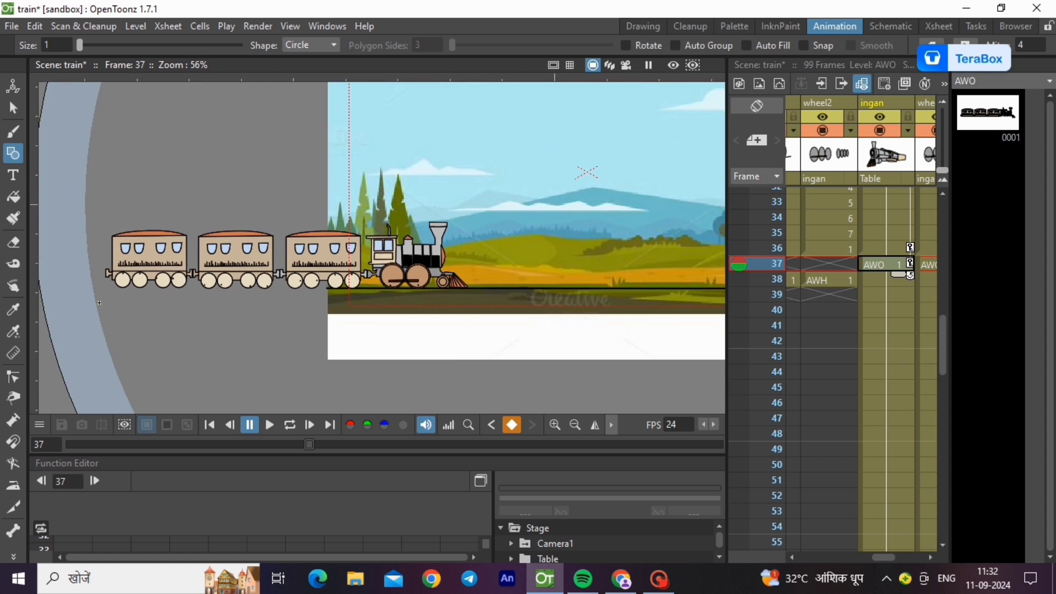
pyautogui.scroll(-1, 99, 303)
pyautogui.scroll(-6, 873, 352)
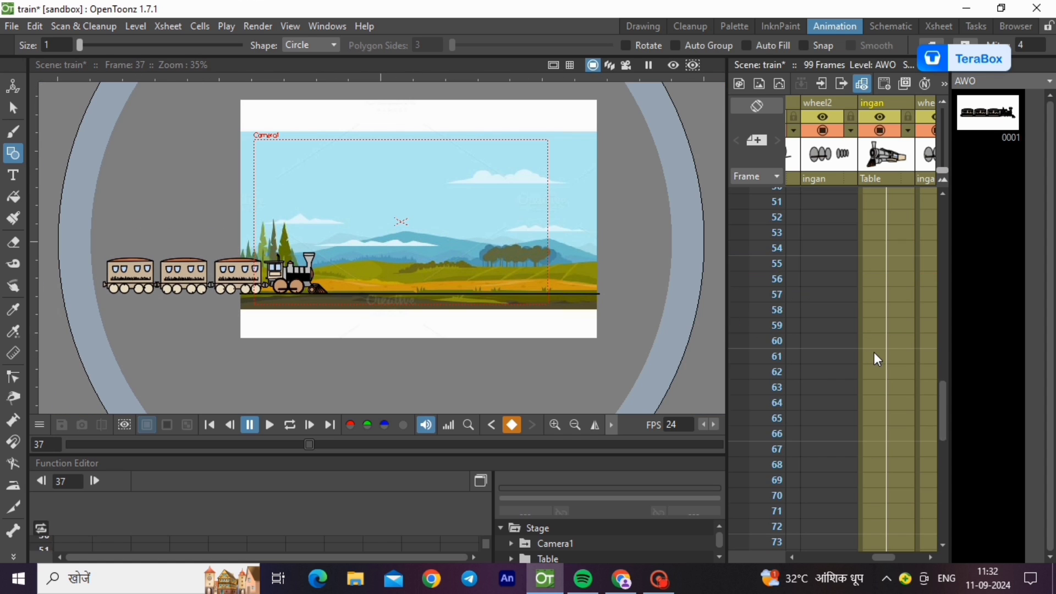
pyautogui.scroll(-3, 878, 360)
pyautogui.click(876, 371)
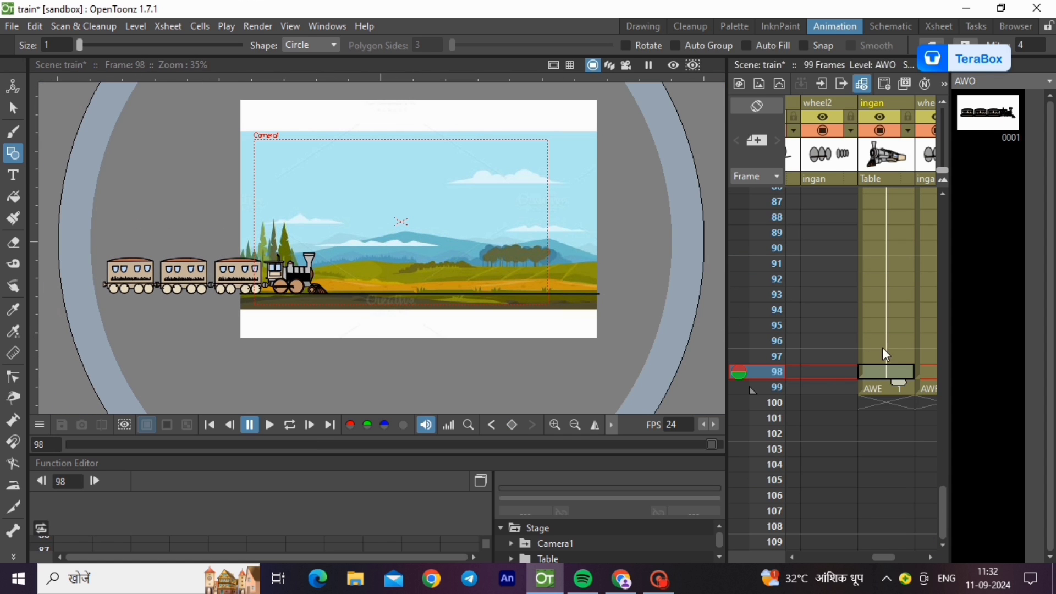
pyautogui.press('a')
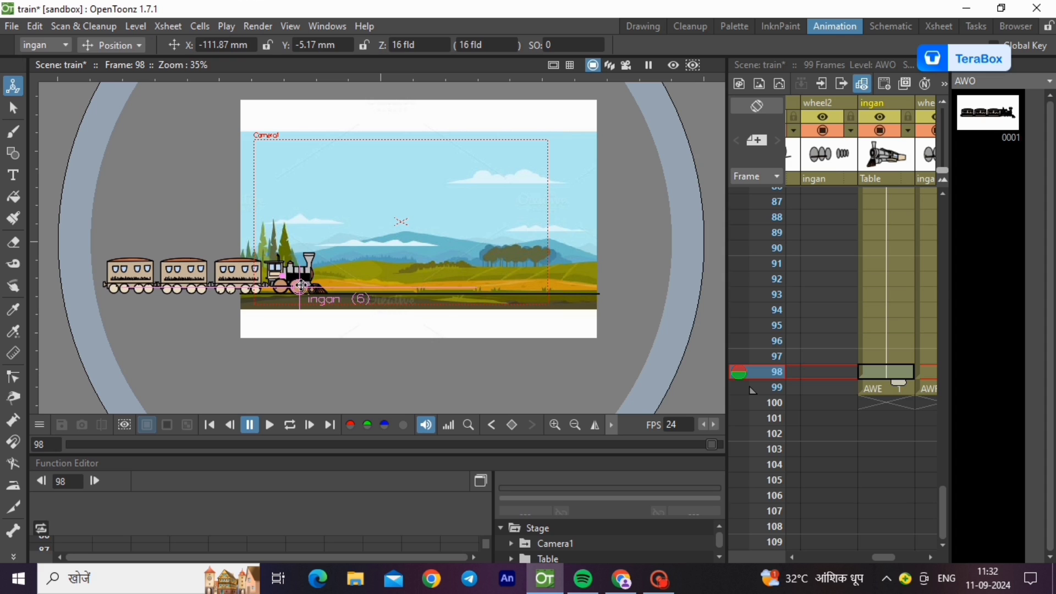
pyautogui.moveTo(301, 285); pyautogui.dragTo(589, 286)
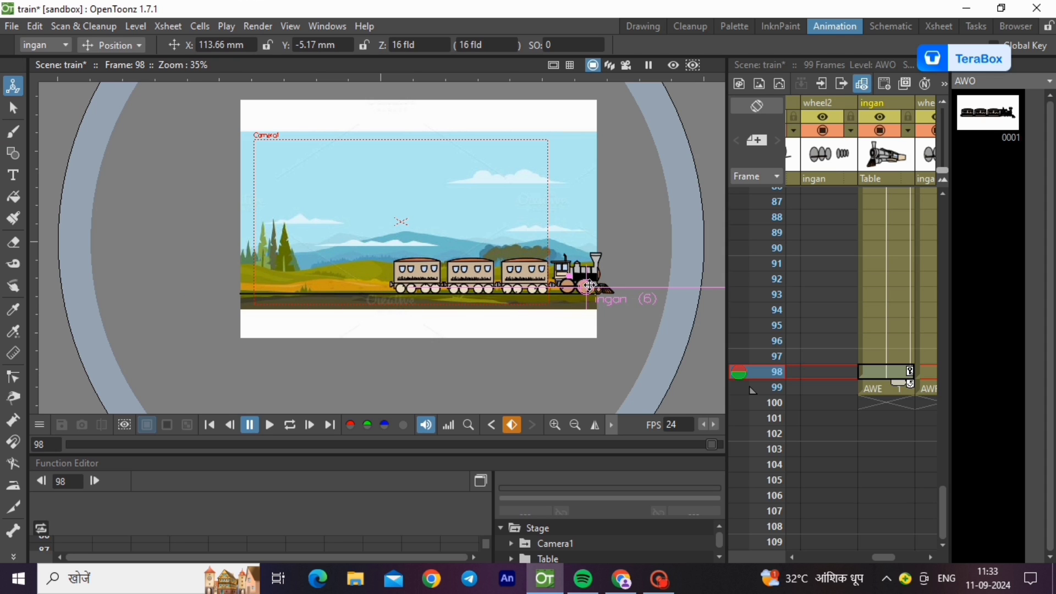
# Step: Return to frame 37 and play the shot to review the train's travel across the landscape
pyautogui.scroll(10, 899, 274)
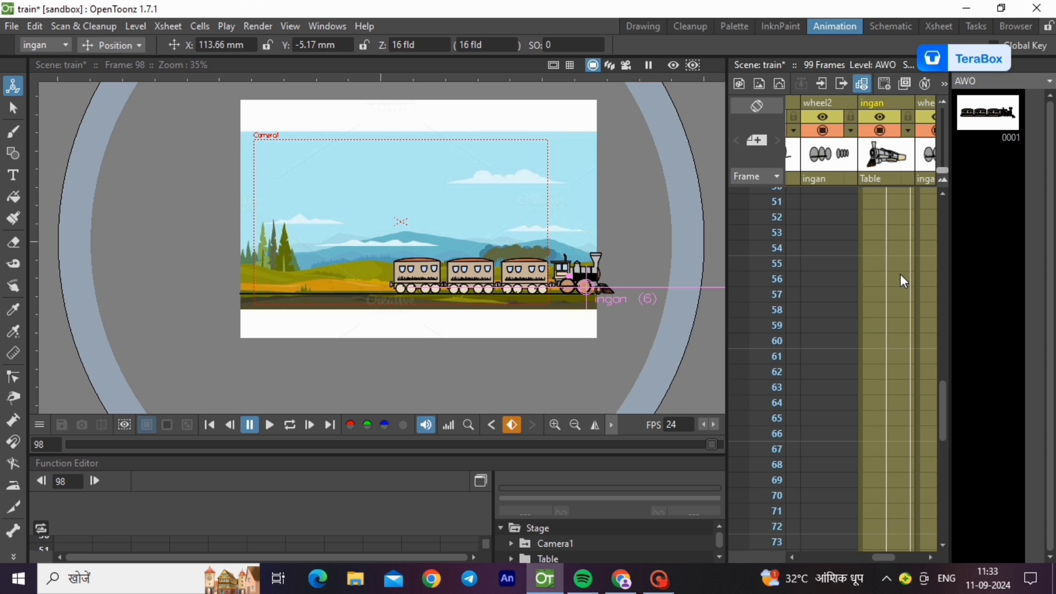
pyautogui.scroll(2, 900, 274)
pyautogui.click(875, 358)
pyautogui.scroll(3, 363, 281)
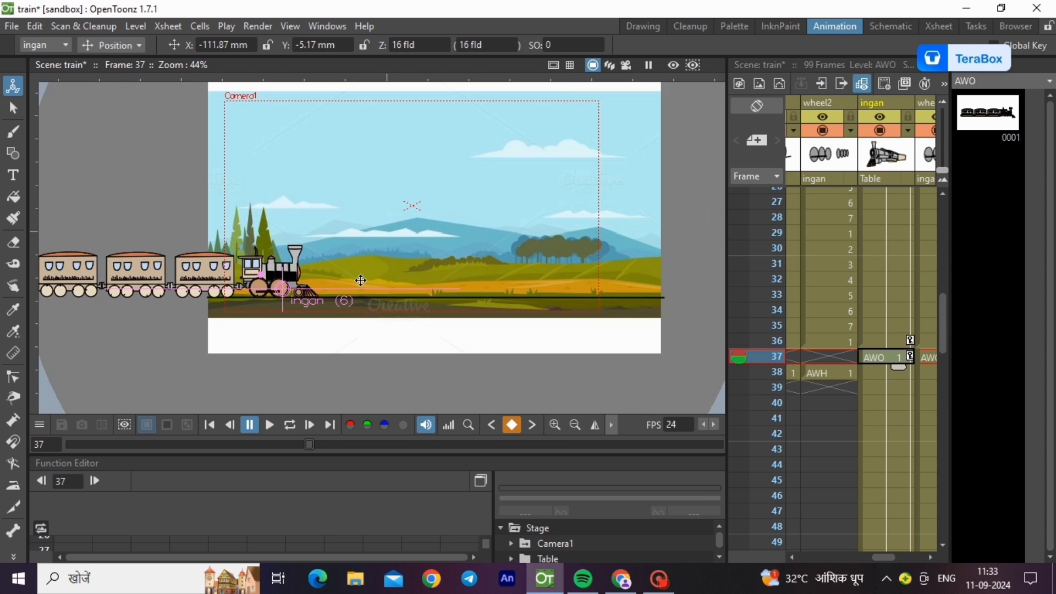
pyautogui.click(277, 427)
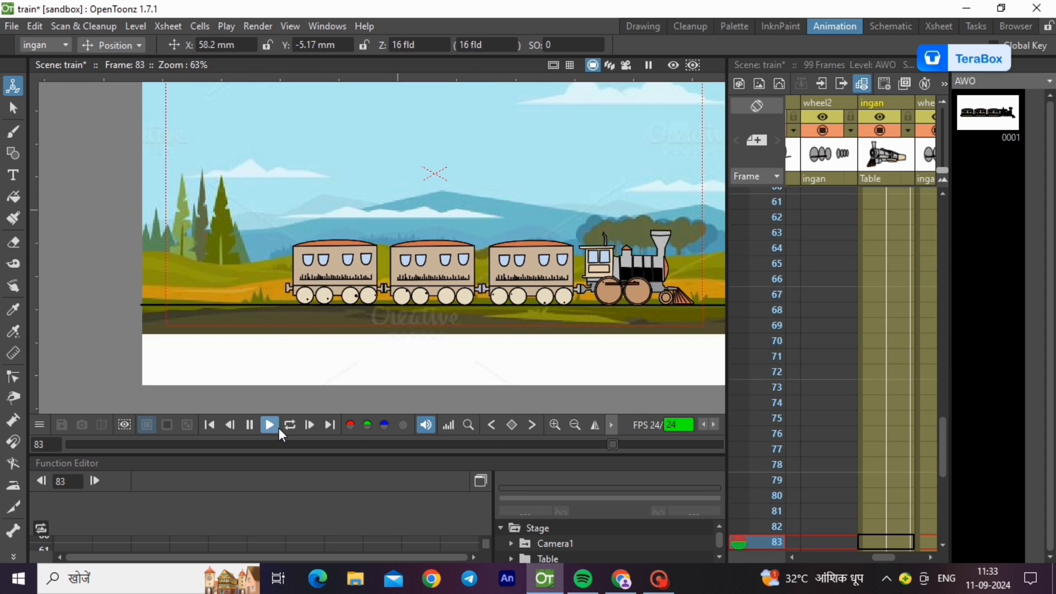
pyautogui.scroll(-10, 909, 298)
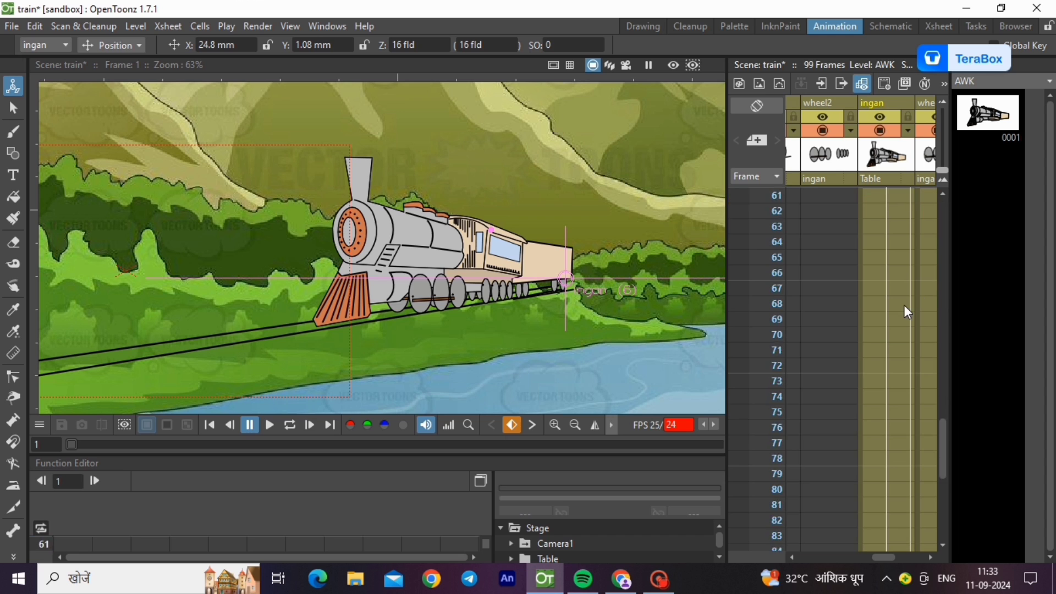
# Step: Replay the train shot from frame 37 through the camera view
pyautogui.scroll(4, 903, 305)
pyautogui.click(878, 197)
pyautogui.scroll(-3, 311, 329)
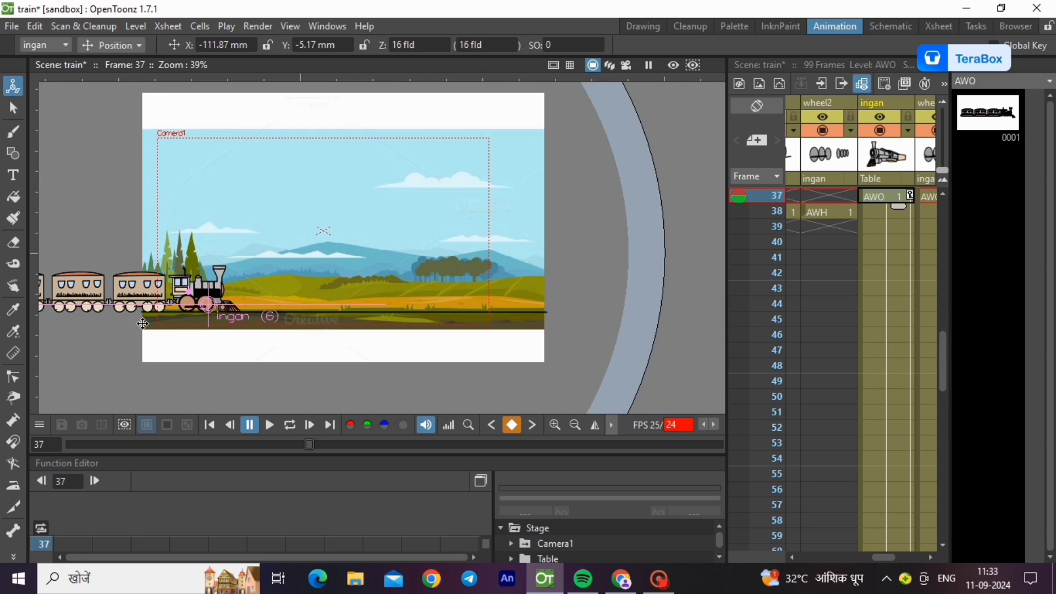
pyautogui.click(626, 65)
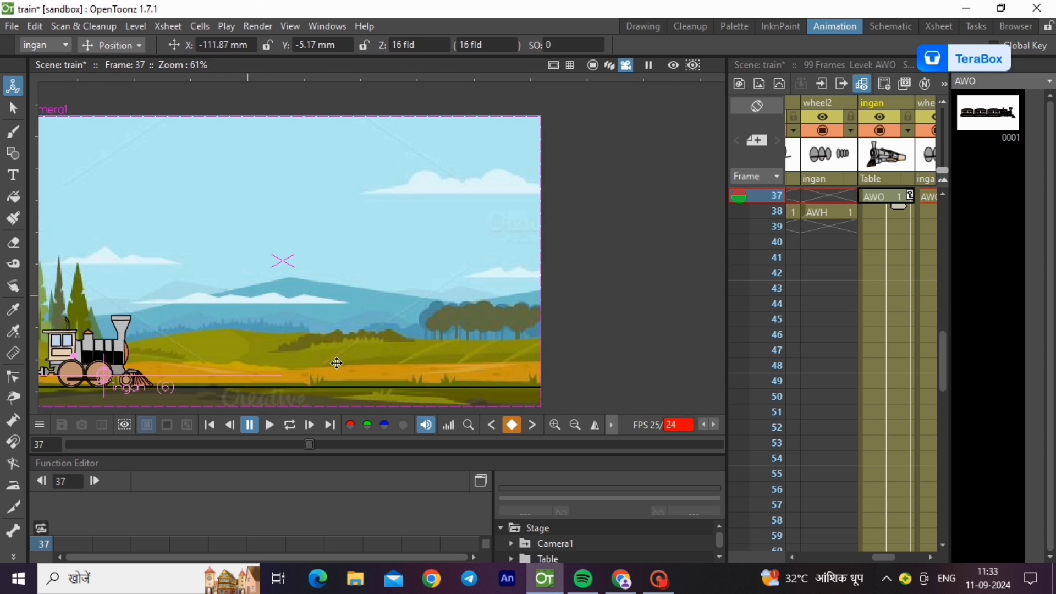
pyautogui.scroll(-1, 359, 319)
pyautogui.scroll(1, 232, 388)
pyautogui.click(269, 425)
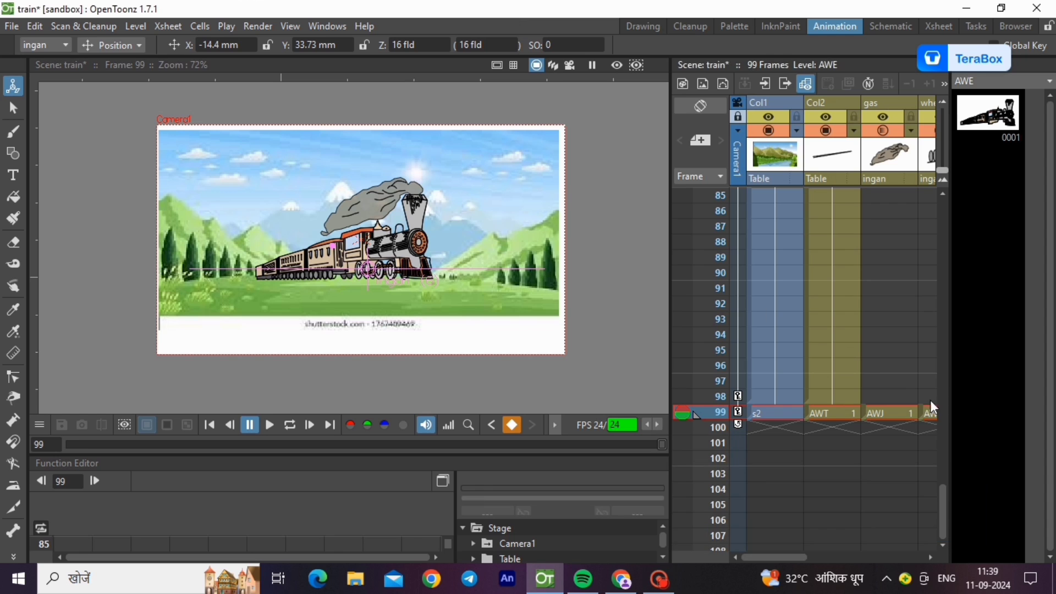
# Step: Check the mountain shot's framing at frame 99 in the camera view, and return to the standard stage view
pyautogui.click(569, 65)
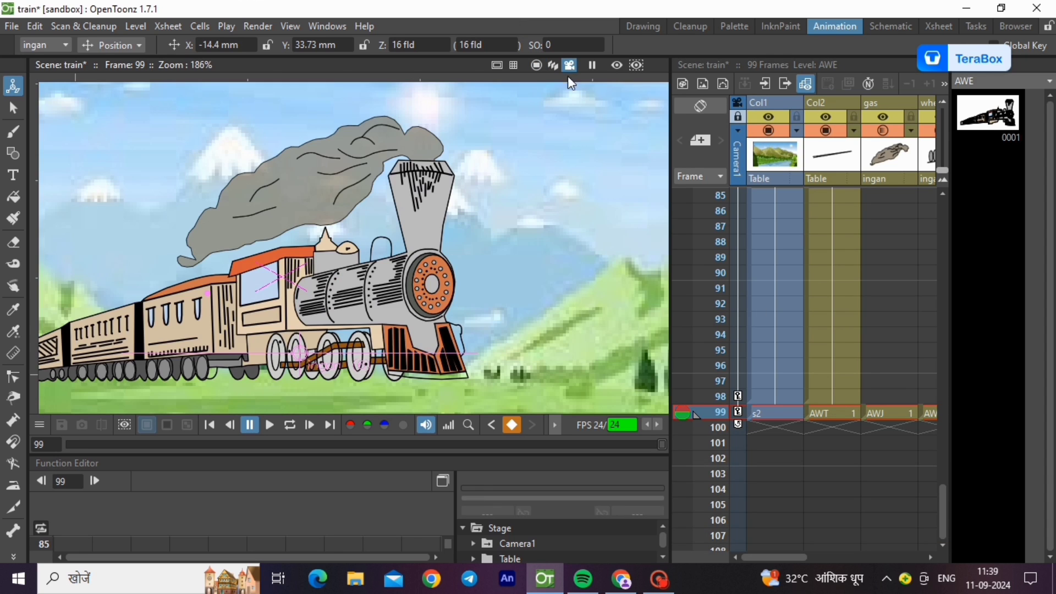
pyautogui.scroll(-6, 564, 147)
pyautogui.click(537, 66)
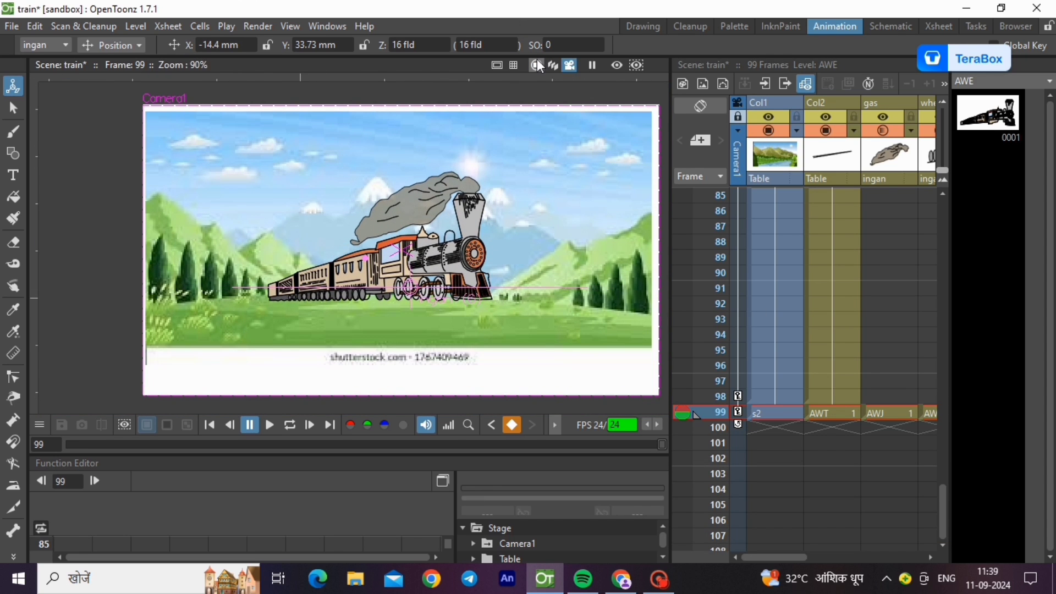
pyautogui.click(537, 67)
pyautogui.scroll(5, 542, 250)
pyautogui.scroll(4, 341, 170)
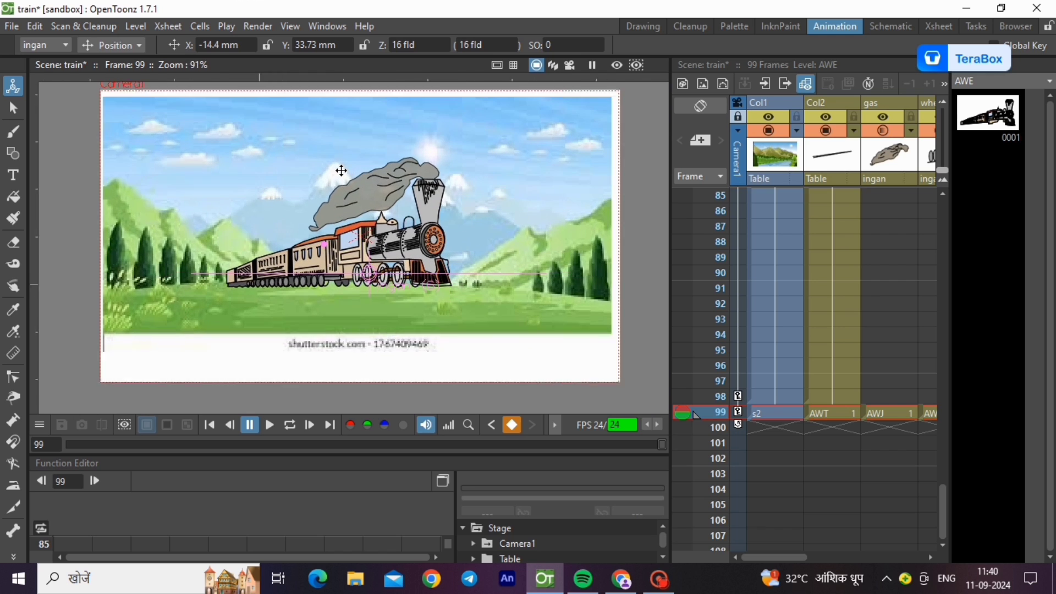
# Step: On the AWT drawing at frame 99, draw a straight Polyline rail from the last carriage's wheels past the camera frame's far edge
pyautogui.click(819, 413)
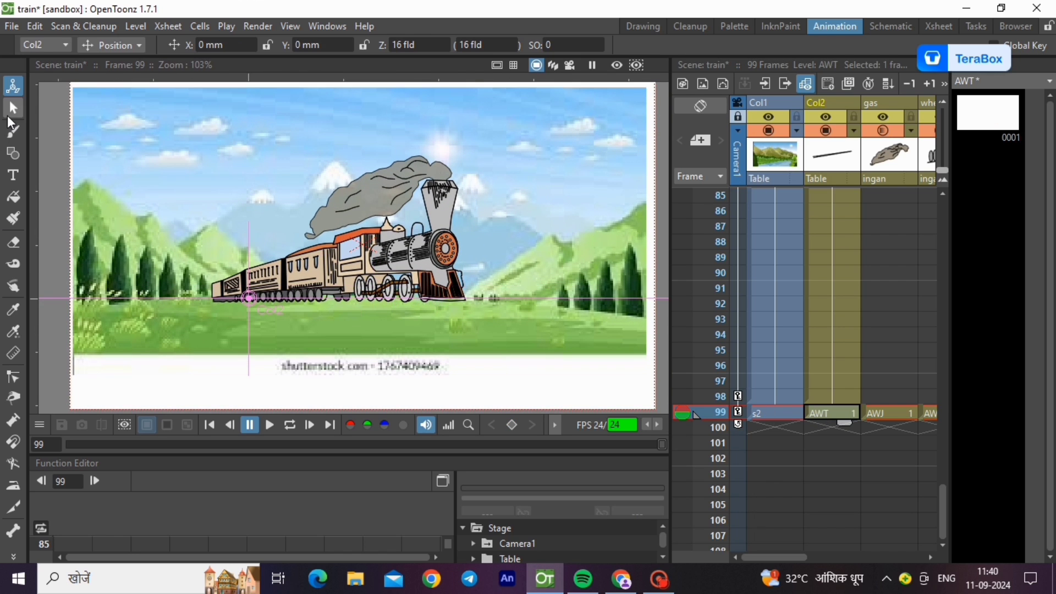
pyautogui.click(13, 107)
pyautogui.click(12, 156)
pyautogui.scroll(-1, 132, 311)
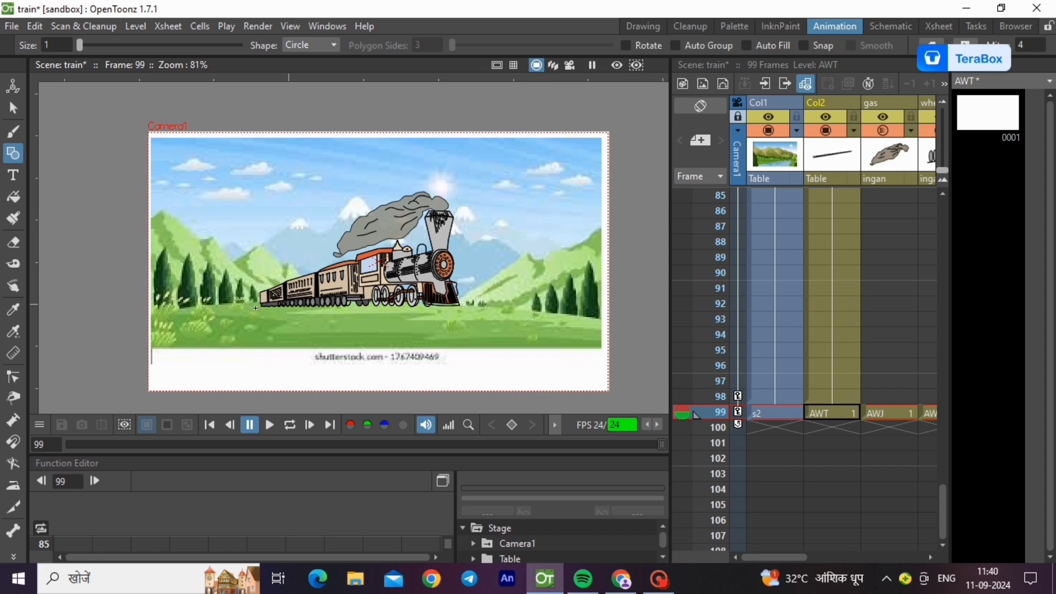
pyautogui.click(324, 44)
pyautogui.click(302, 91)
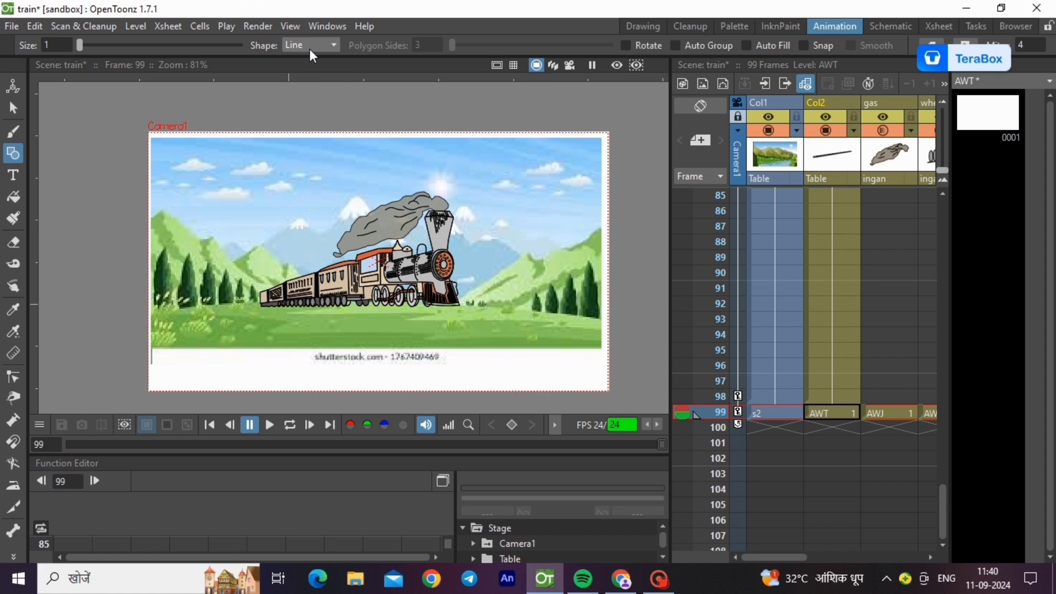
pyautogui.click(318, 45)
pyautogui.click(302, 104)
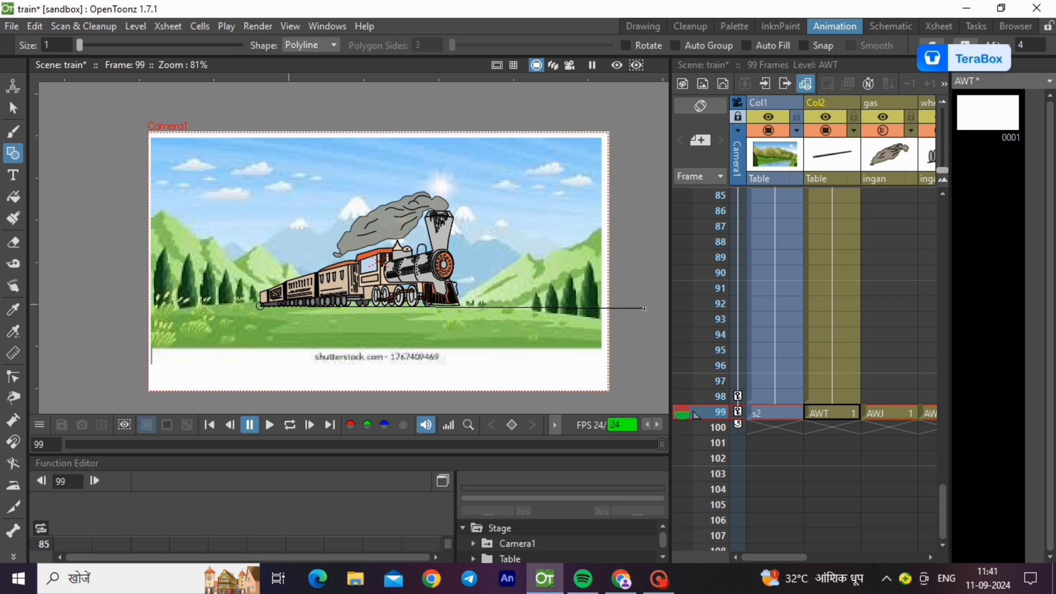
pyautogui.doubleClick(666, 309)
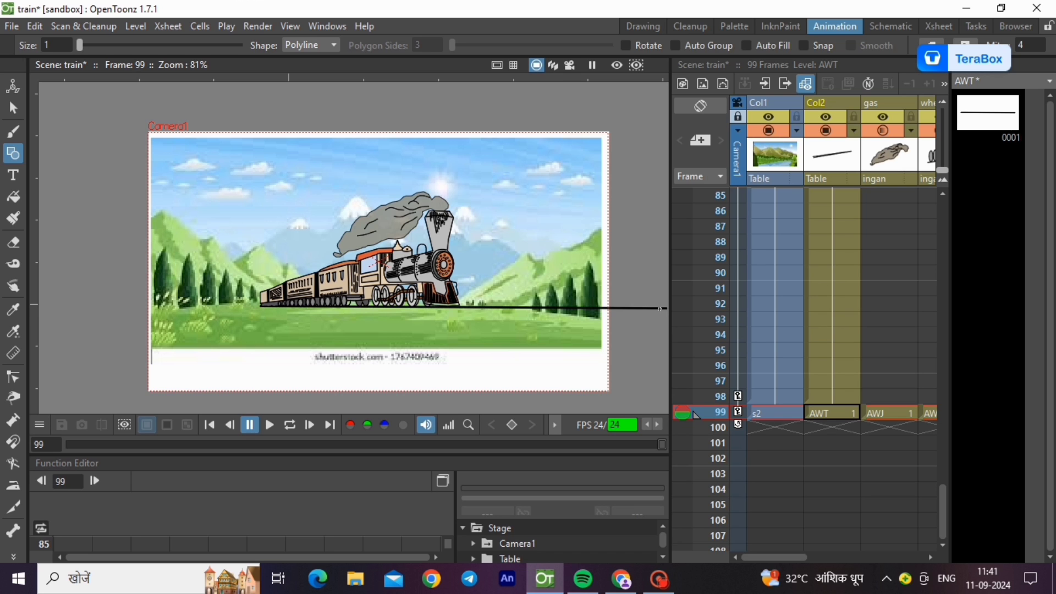
# Step: Draw a second Polyline rail from the last carriage, diverging slightly above the first one, past the camera frame's edge
pyautogui.scroll(-3, 370, 317)
pyautogui.scroll(5, 515, 329)
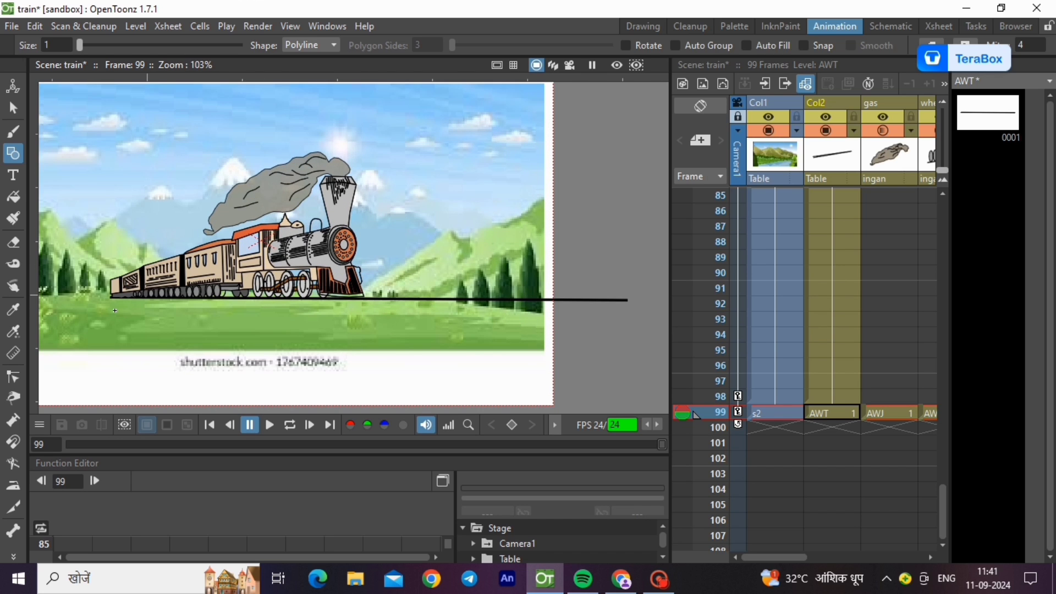
pyautogui.click(109, 297)
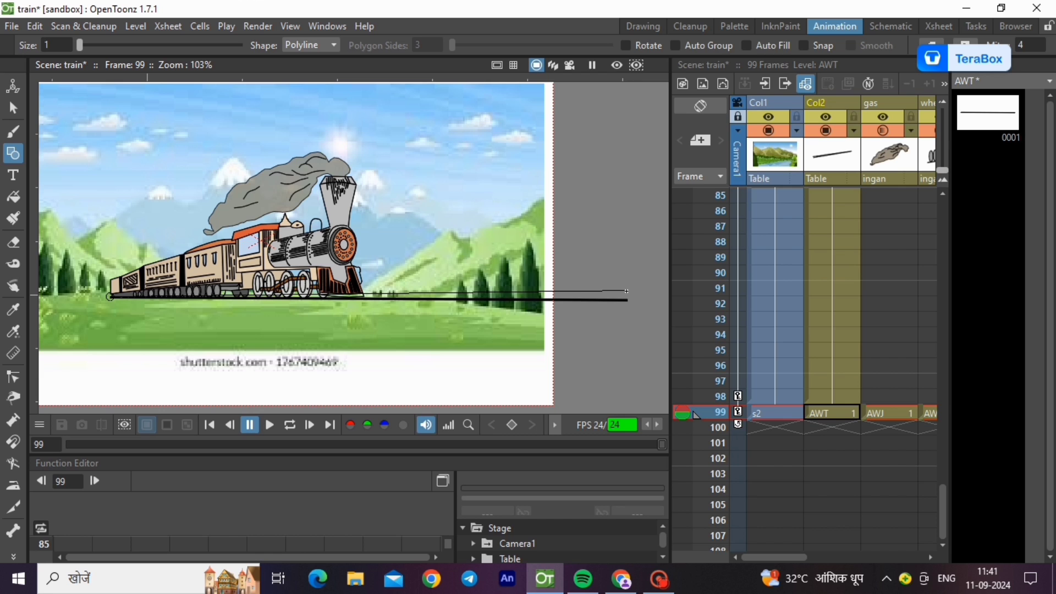
pyautogui.scroll(-2, 550, 330)
pyautogui.press('Escape')
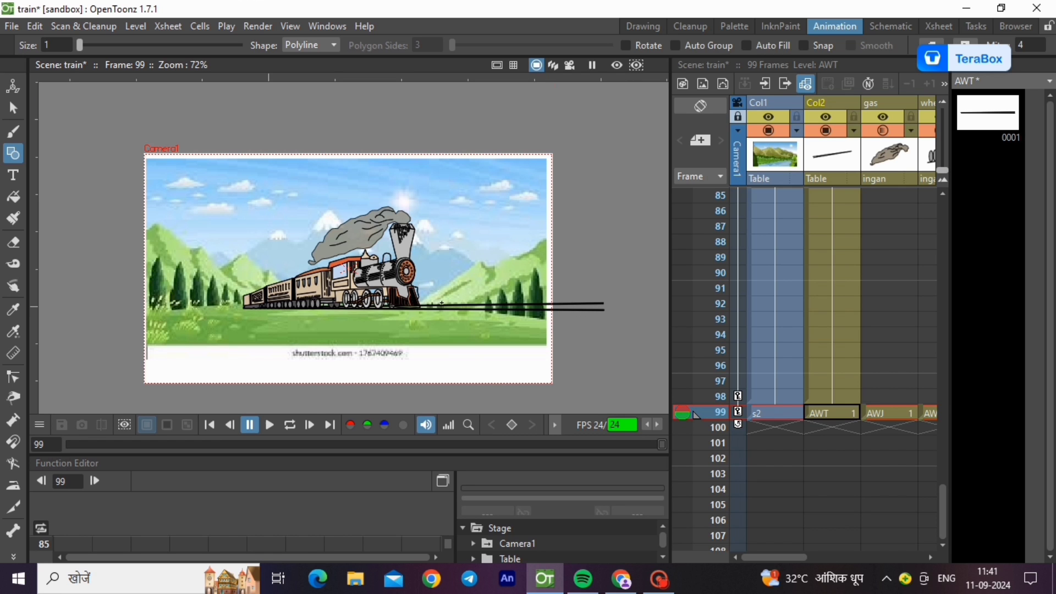
# Step: Extend the s2 background in Col1 and the AWT track drawing in Col2 from frame 99 through frame 160
pyautogui.scroll(2, 376, 324)
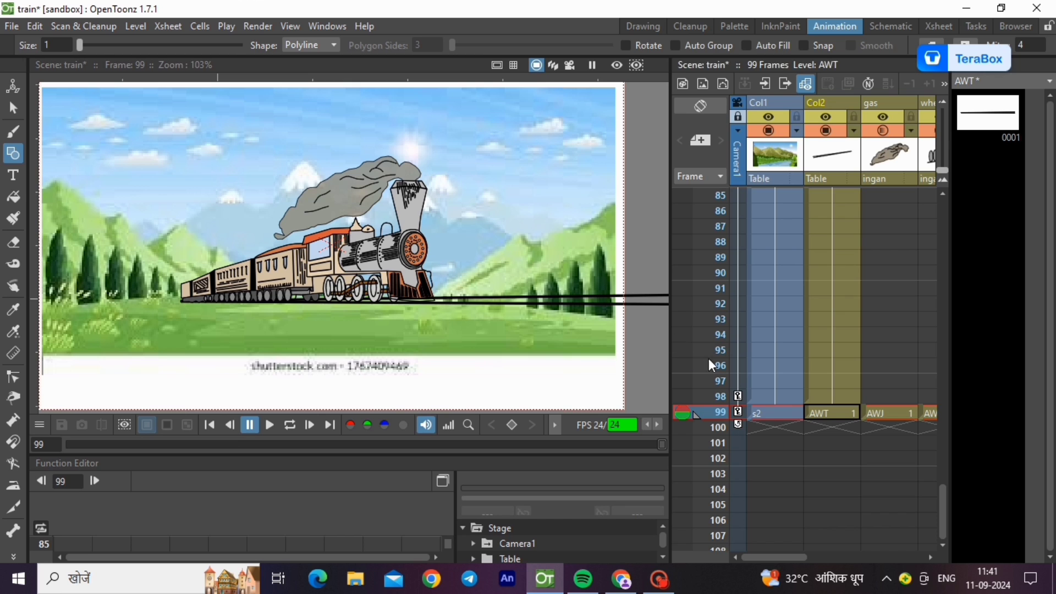
pyautogui.click(773, 412)
pyautogui.moveTo(787, 426); pyautogui.dragTo(785, 503)
pyautogui.click(785, 419)
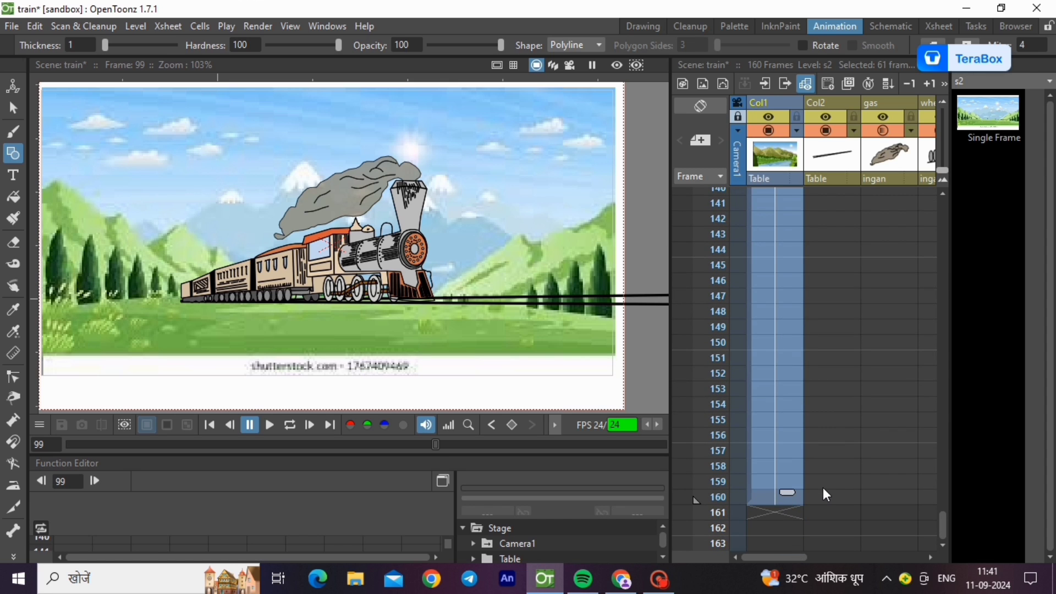
pyautogui.click(823, 490)
pyautogui.rightClick(824, 491)
pyautogui.click(847, 560)
pyautogui.click(796, 498)
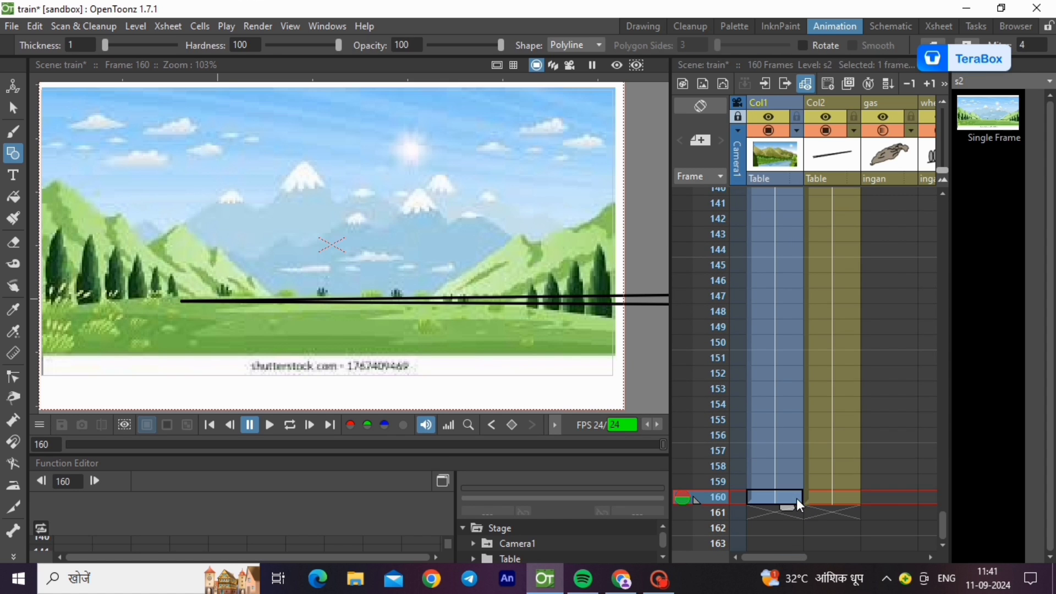
# Step: Fill the empty cells of the gas and wheel3 columns through frame 160 with their frame 99 drawings
pyautogui.click(929, 559)
pyautogui.click(929, 558)
pyautogui.click(817, 498)
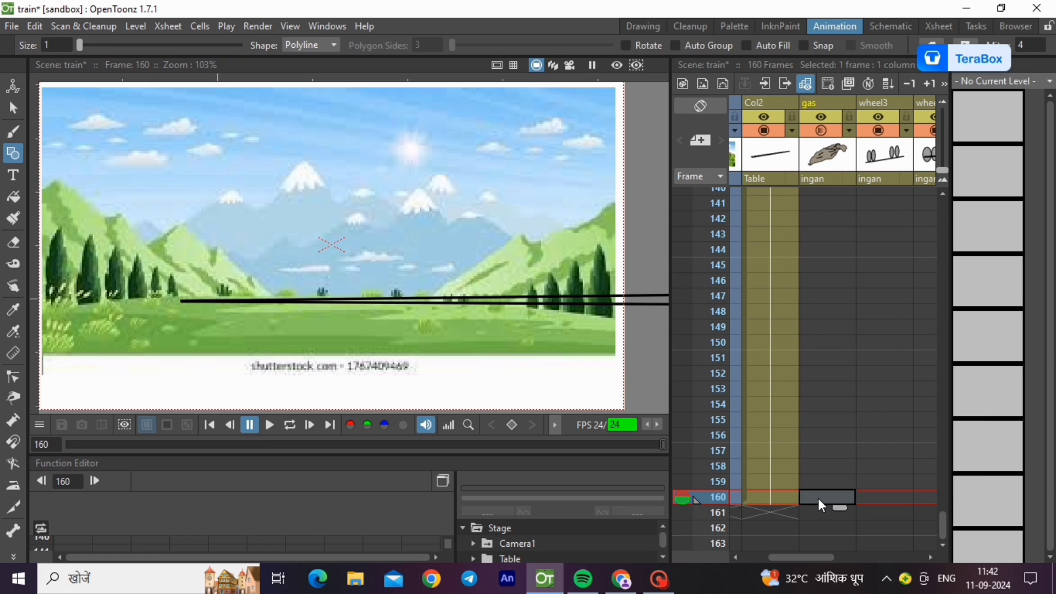
pyautogui.rightClick(817, 499)
pyautogui.click(864, 476)
pyautogui.click(875, 497)
pyautogui.rightClick(875, 496)
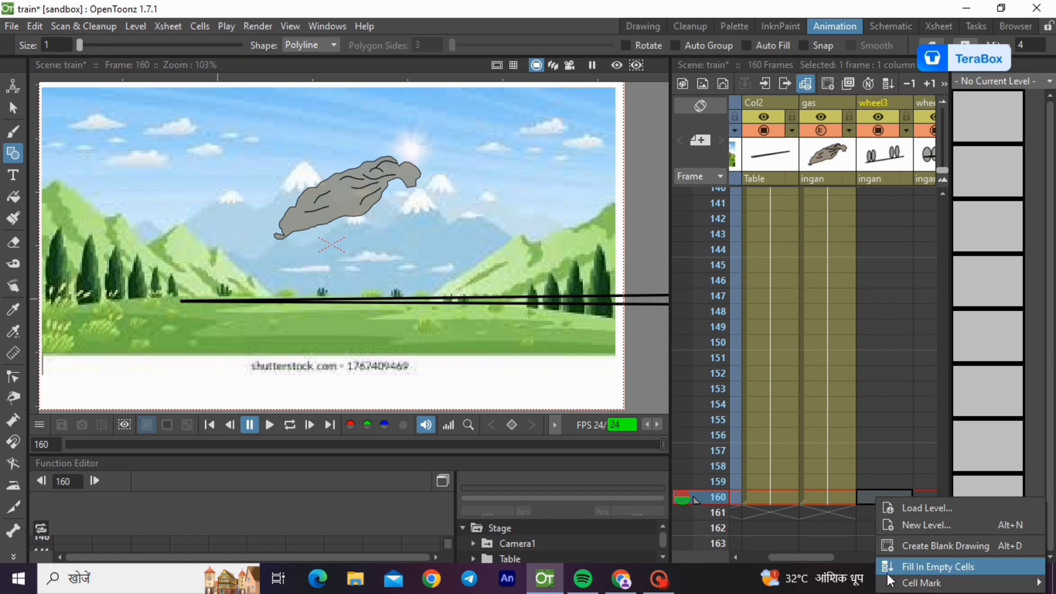
pyautogui.click(919, 565)
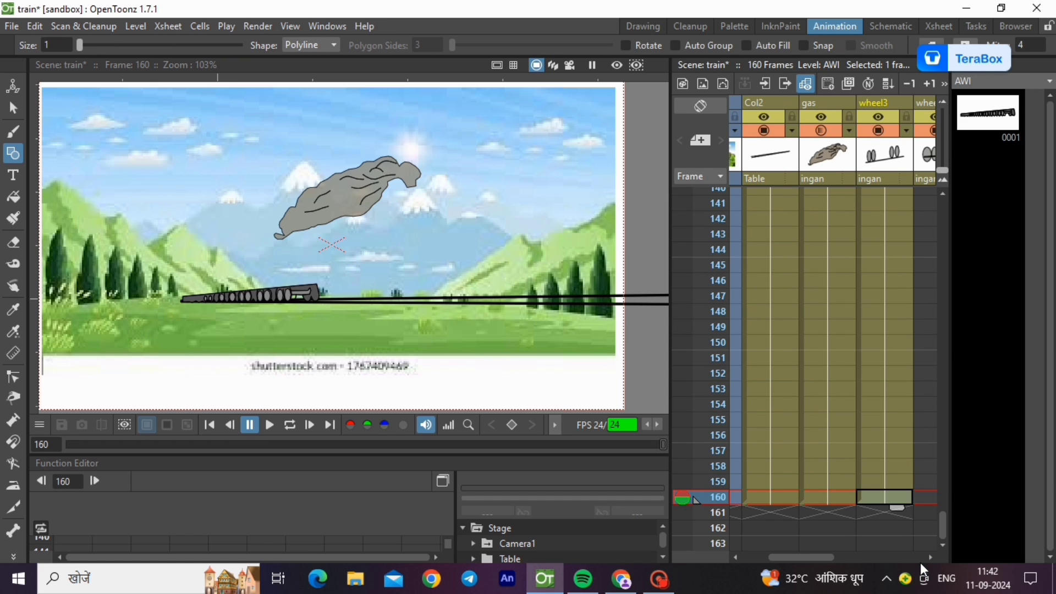
# Step: Fill the empty cells of the ingan column through frame 160 with the AWE train drawing
pyautogui.click(929, 556)
pyautogui.click(930, 556)
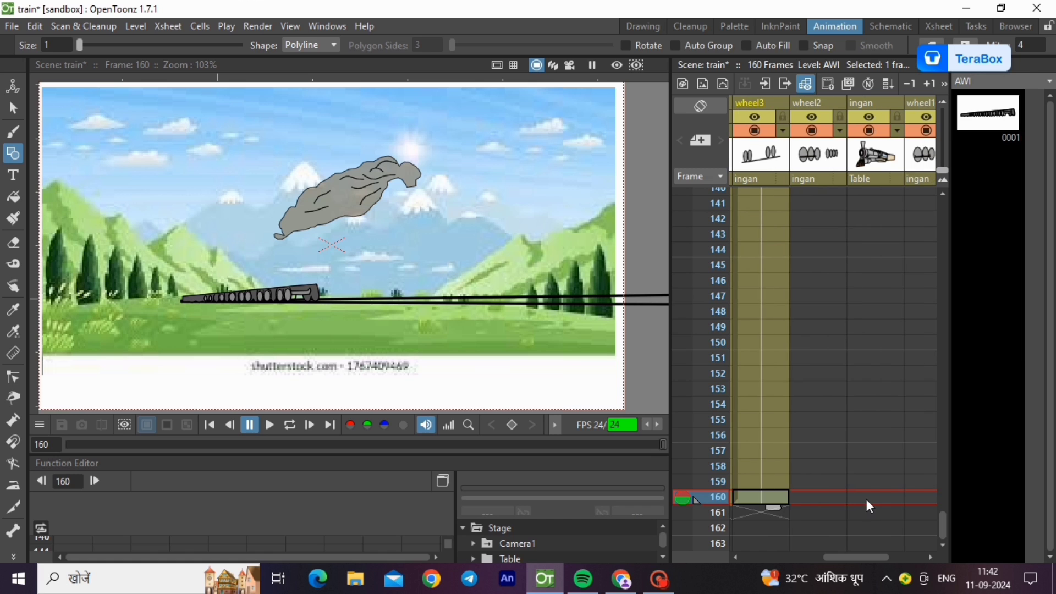
pyautogui.click(877, 498)
pyautogui.rightClick(877, 497)
pyautogui.click(915, 473)
# Step: Examine the six wheel drawings of the AWF level used by the wheel1 column at frame 99
pyautogui.click(930, 557)
pyautogui.click(930, 557)
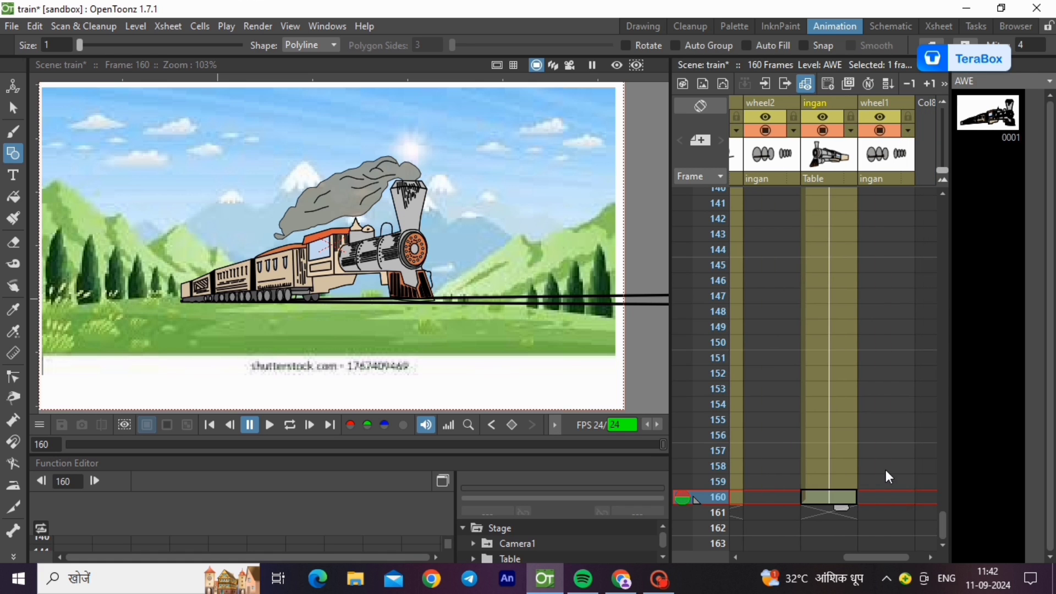
pyautogui.scroll(10, 886, 470)
pyautogui.click(885, 477)
pyautogui.scroll(-2, 880, 421)
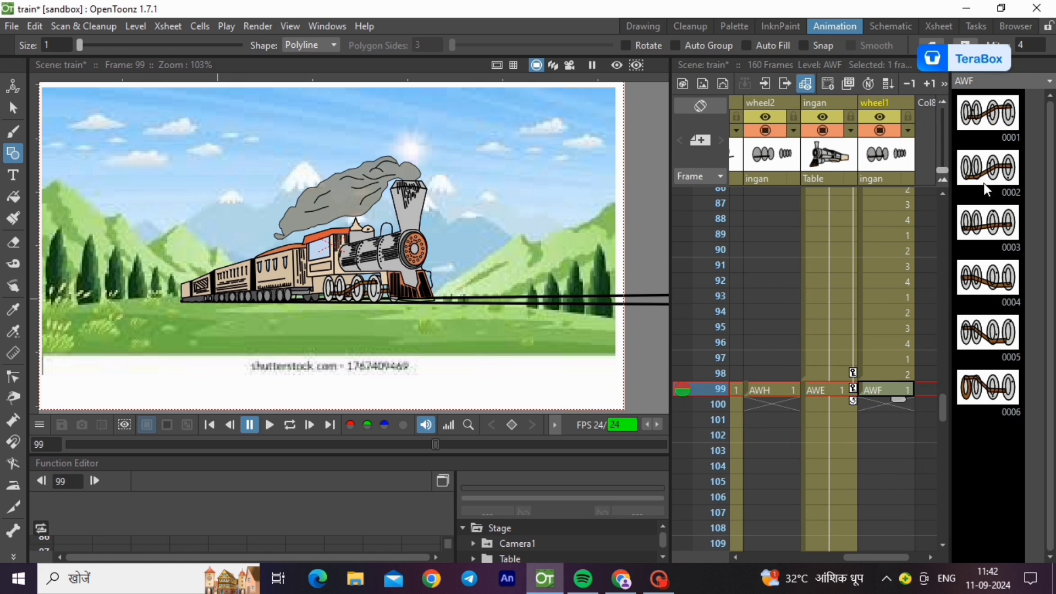
pyautogui.click(1002, 117)
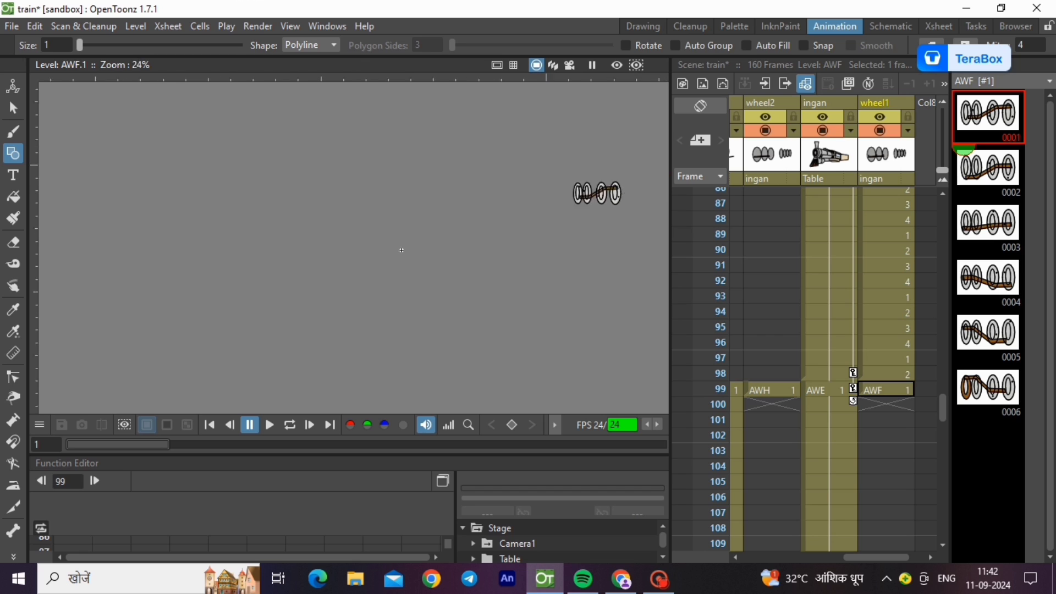
pyautogui.scroll(-2, 401, 250)
pyautogui.scroll(16, 633, 190)
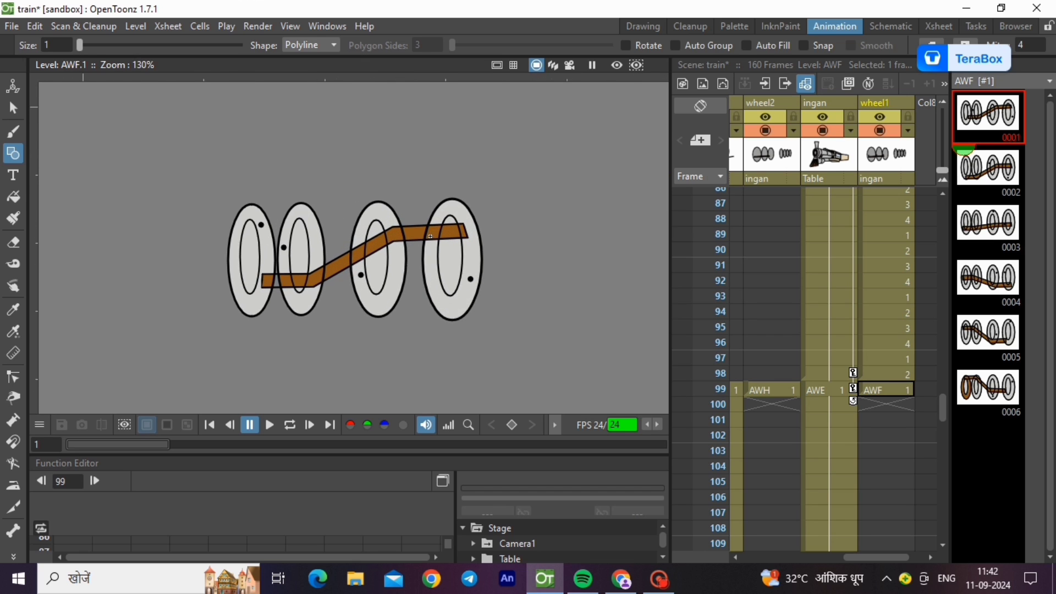
pyautogui.scroll(1, 430, 237)
pyautogui.click(993, 176)
pyautogui.click(989, 228)
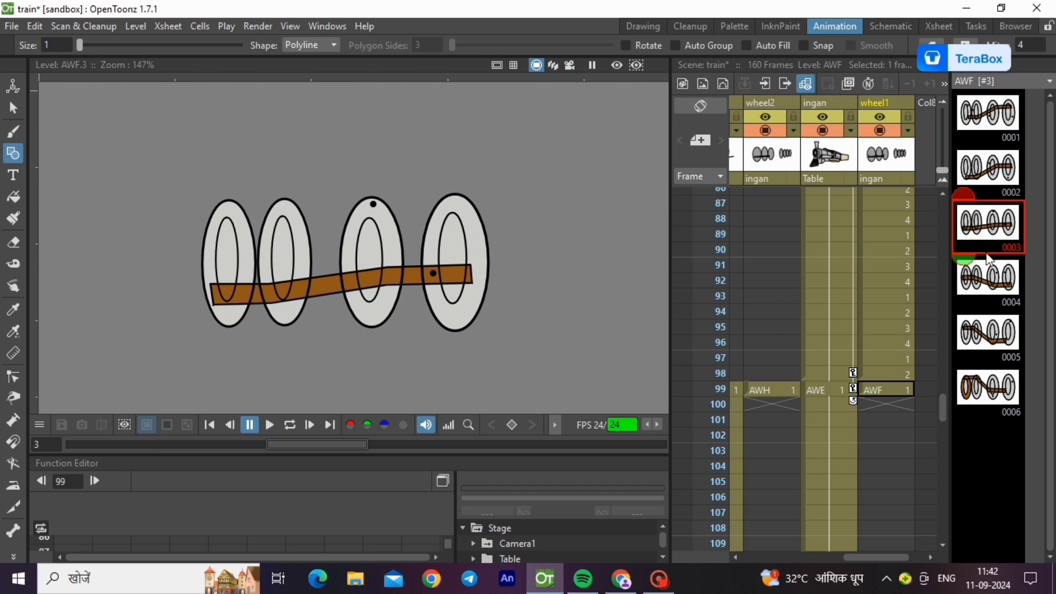
pyautogui.click(990, 275)
pyautogui.click(990, 309)
pyautogui.click(992, 394)
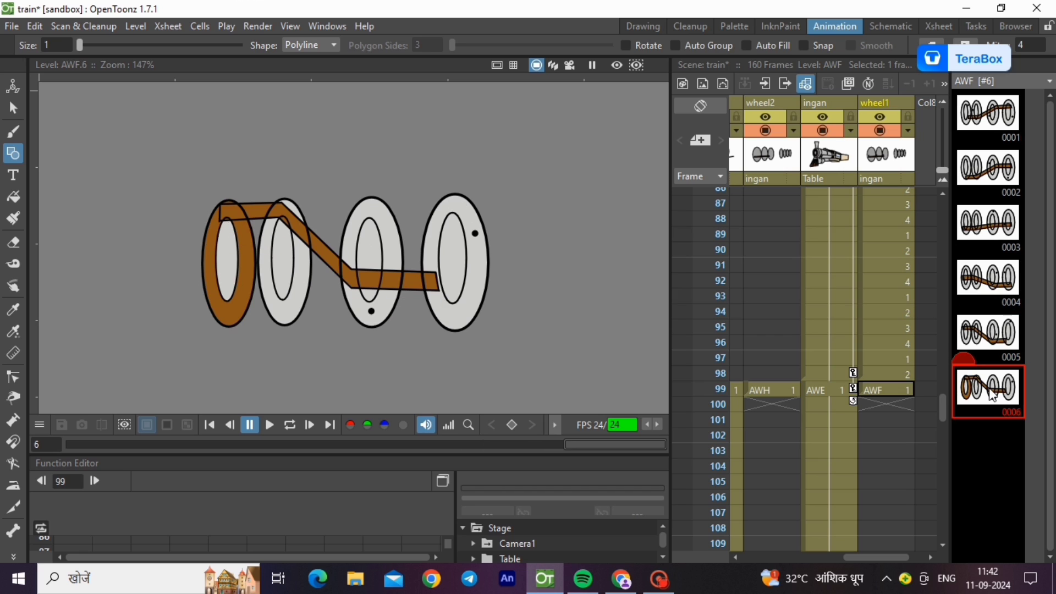
# Step: Repaint AWF drawing 6 with rectangular fills, making the first wheel light grey and the rod's end brown
pyautogui.click(638, 26)
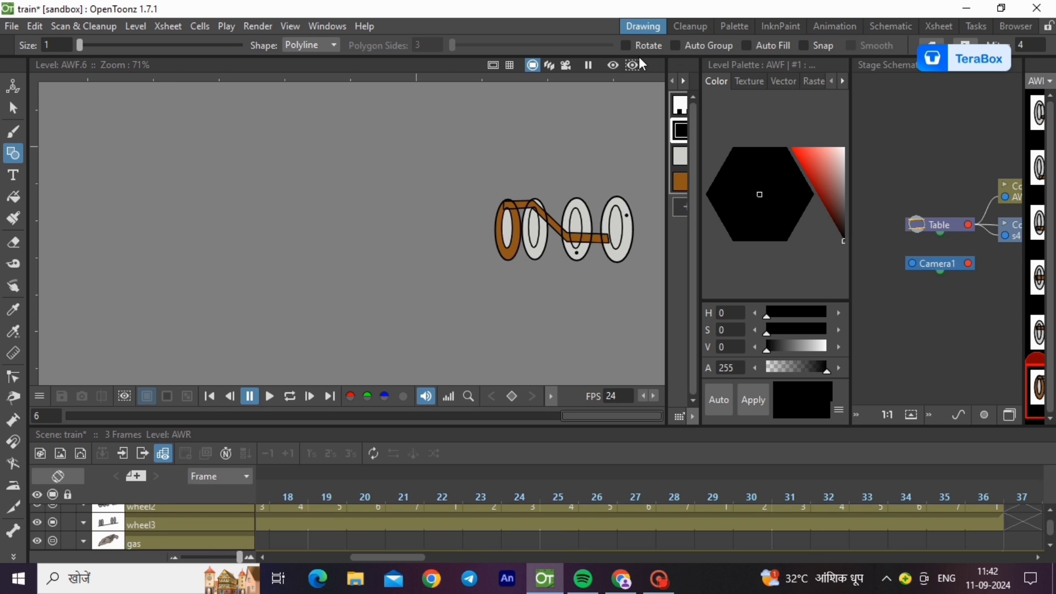
pyautogui.scroll(5, 641, 245)
pyautogui.click(681, 157)
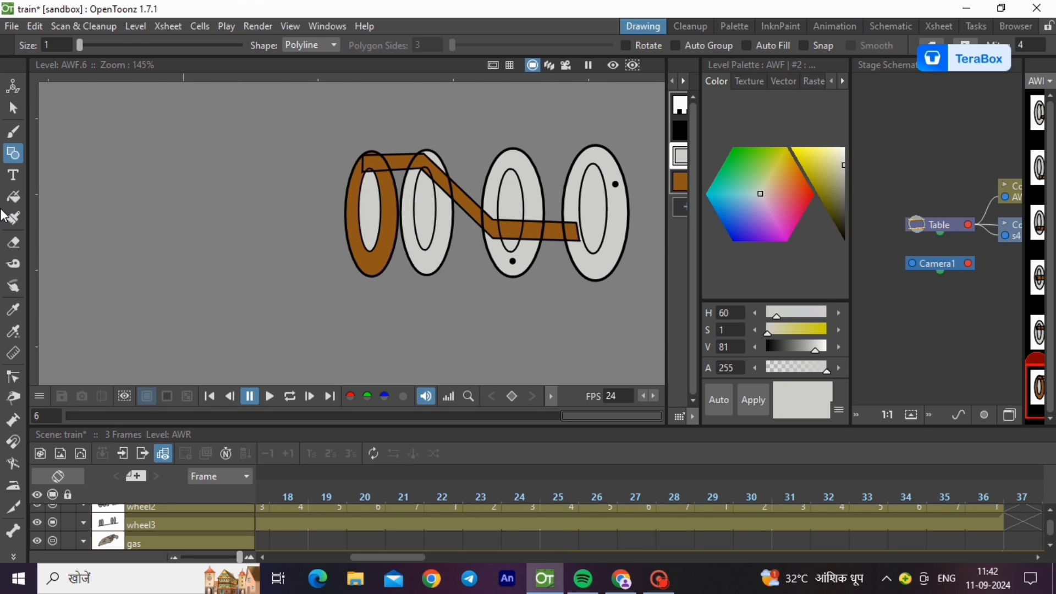
pyautogui.click(13, 196)
pyautogui.moveTo(304, 116); pyautogui.dragTo(400, 296)
pyautogui.scroll(4, 396, 168)
pyautogui.click(681, 182)
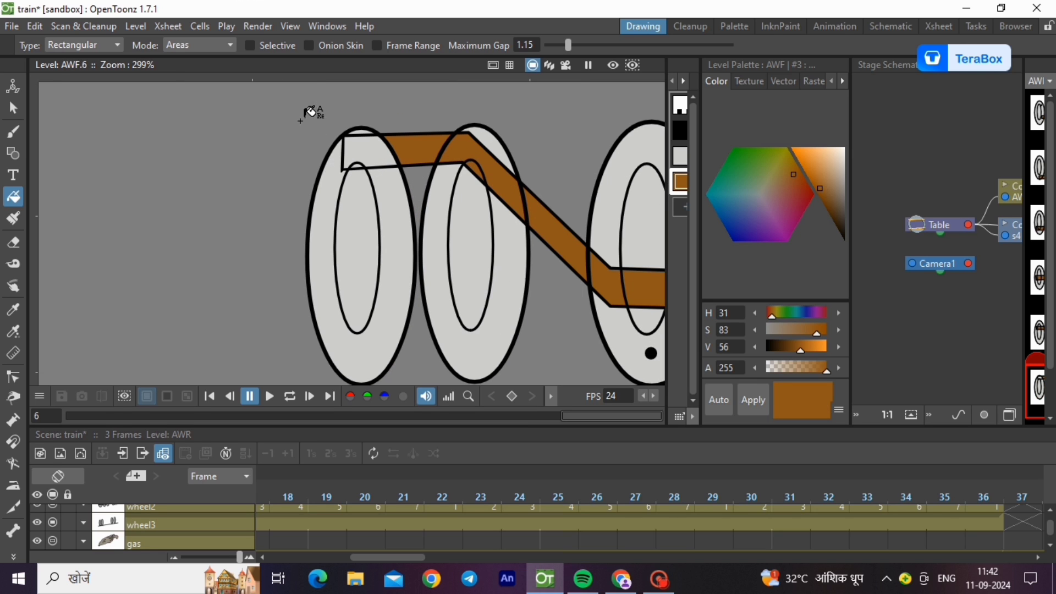
pyautogui.moveTo(300, 119); pyautogui.dragTo(401, 183)
pyautogui.scroll(-3, 215, 149)
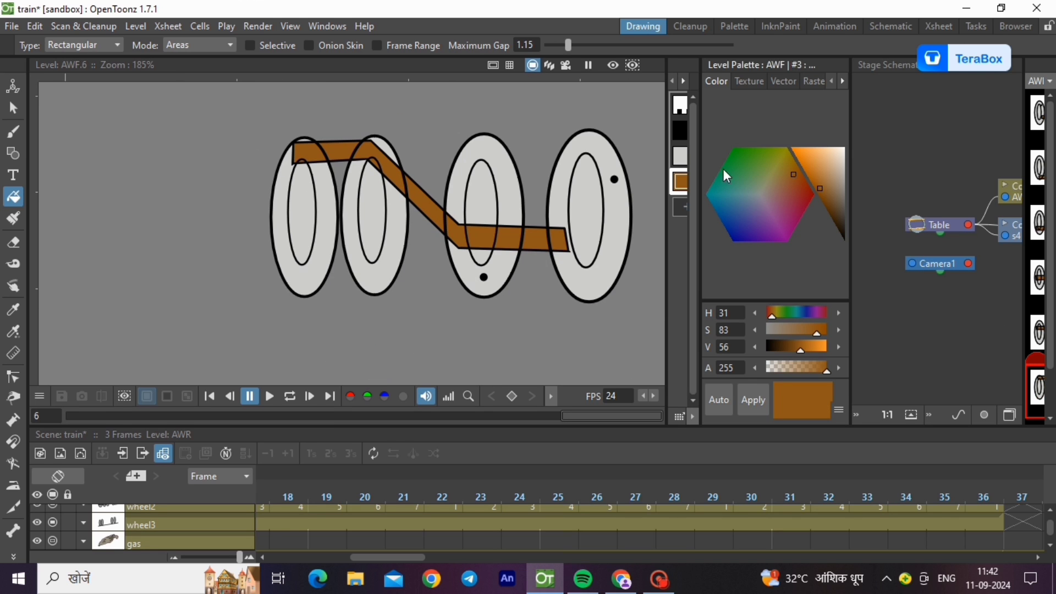
pyautogui.click(834, 26)
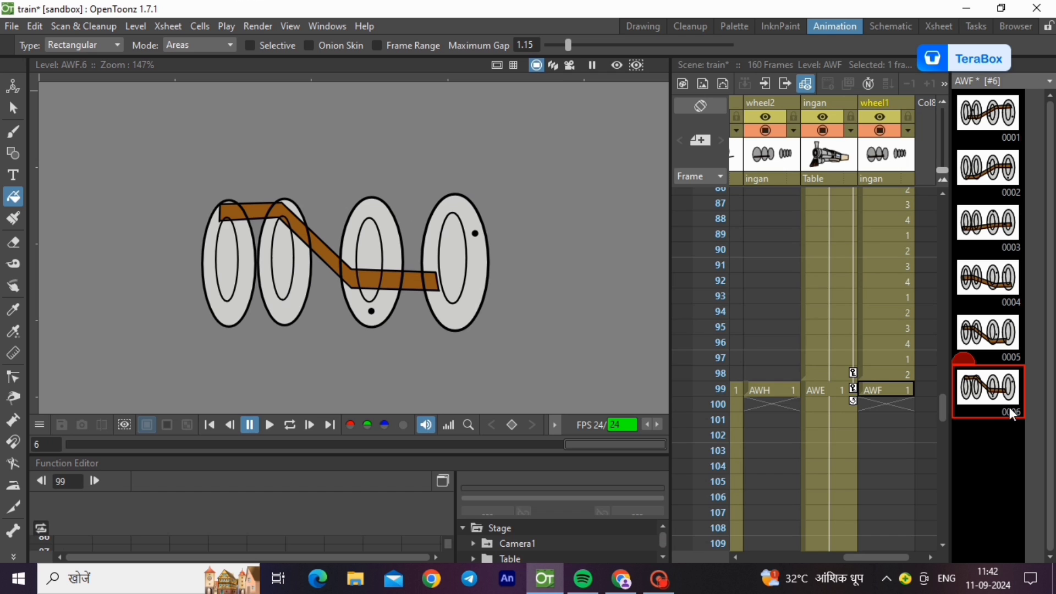
# Step: Place AWF drawing 2 in the wheel1 column at frame 100
pyautogui.rightClick(1001, 160)
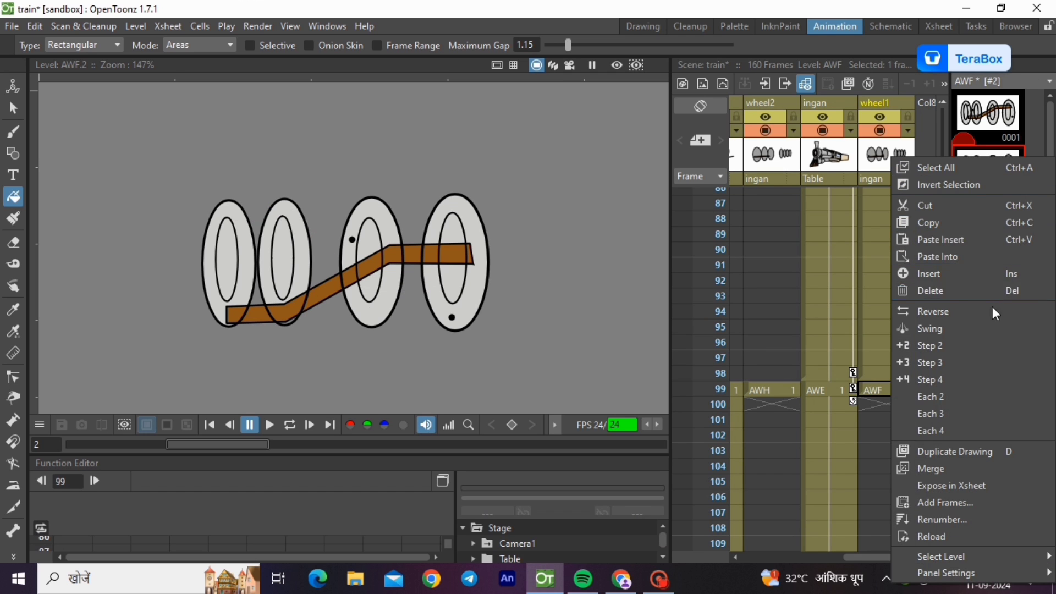
pyautogui.click(958, 222)
pyautogui.click(880, 406)
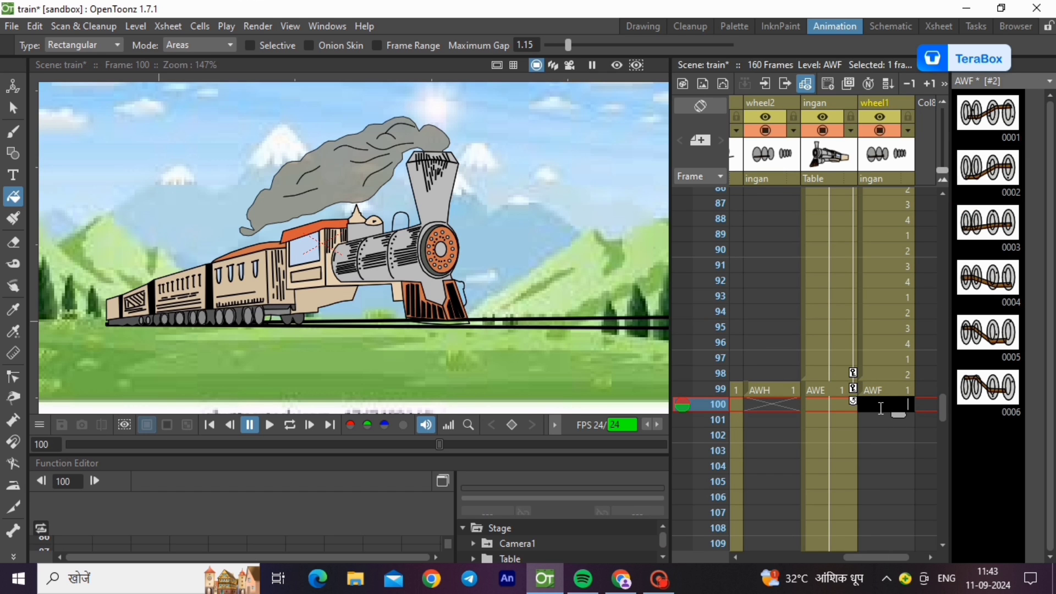
pyautogui.write('2')
pyautogui.press('Return')
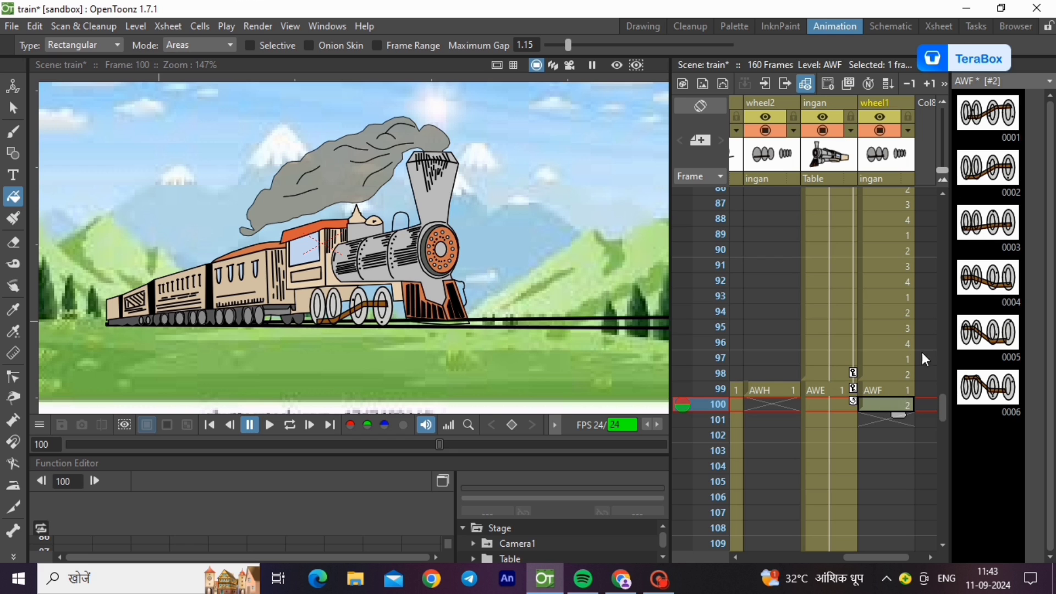
# Step: Copy AWF drawings 3 and 4 into the wheel1 column at frames 101 and 102
pyautogui.rightClick(986, 235)
pyautogui.click(926, 221)
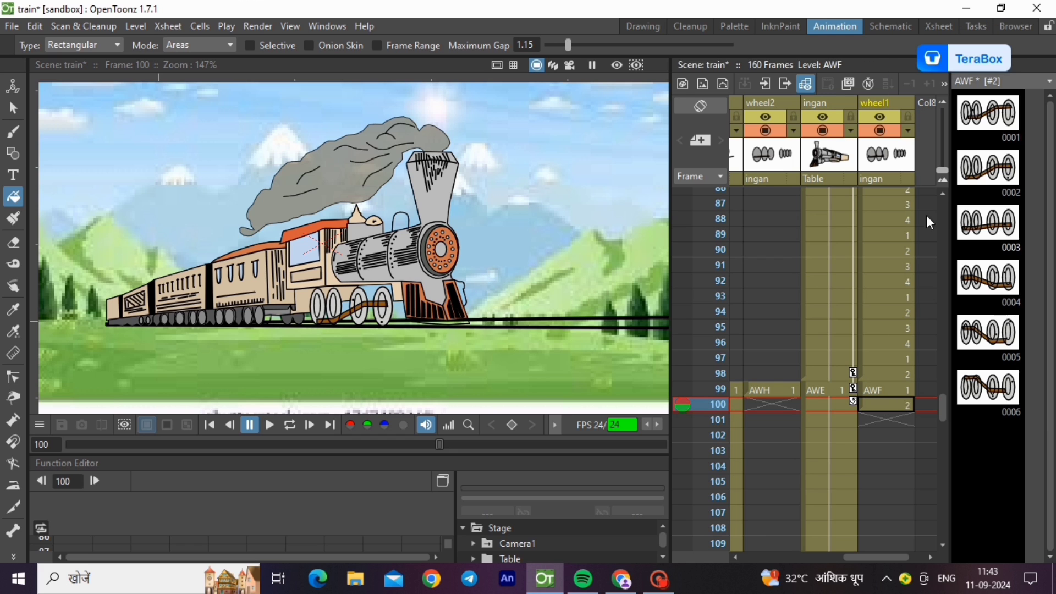
pyautogui.click(886, 418)
pyautogui.rightClick(886, 419)
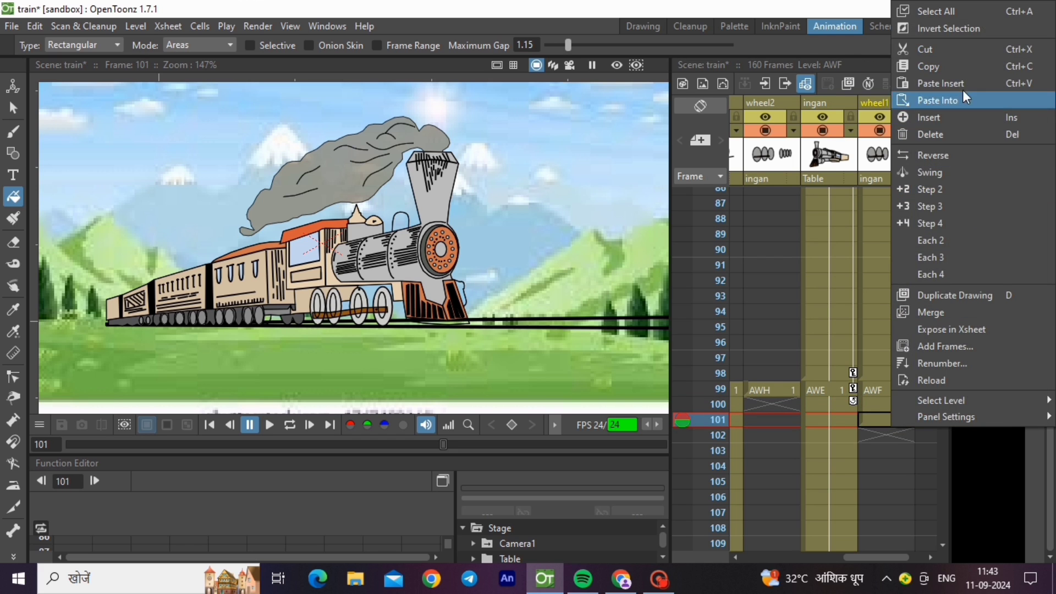
pyautogui.click(950, 68)
pyautogui.click(878, 433)
pyautogui.hotkey('ctrl', 'v')
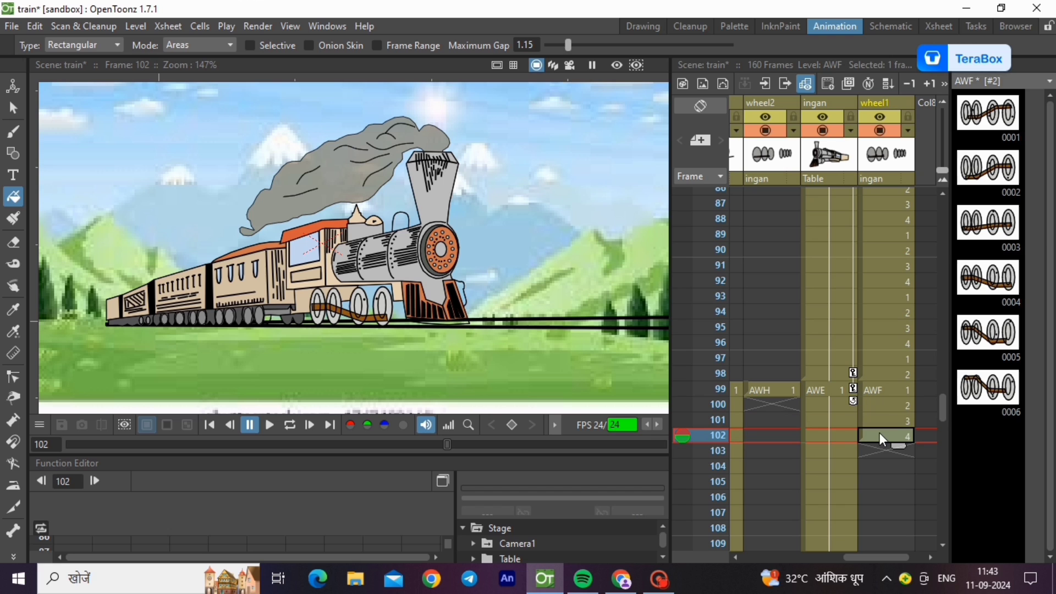
# Step: Copy AWF drawings 5 and 6 into the wheel1 column at frames 103 and 104
pyautogui.rightClick(988, 291)
pyautogui.click(968, 63)
pyautogui.click(903, 451)
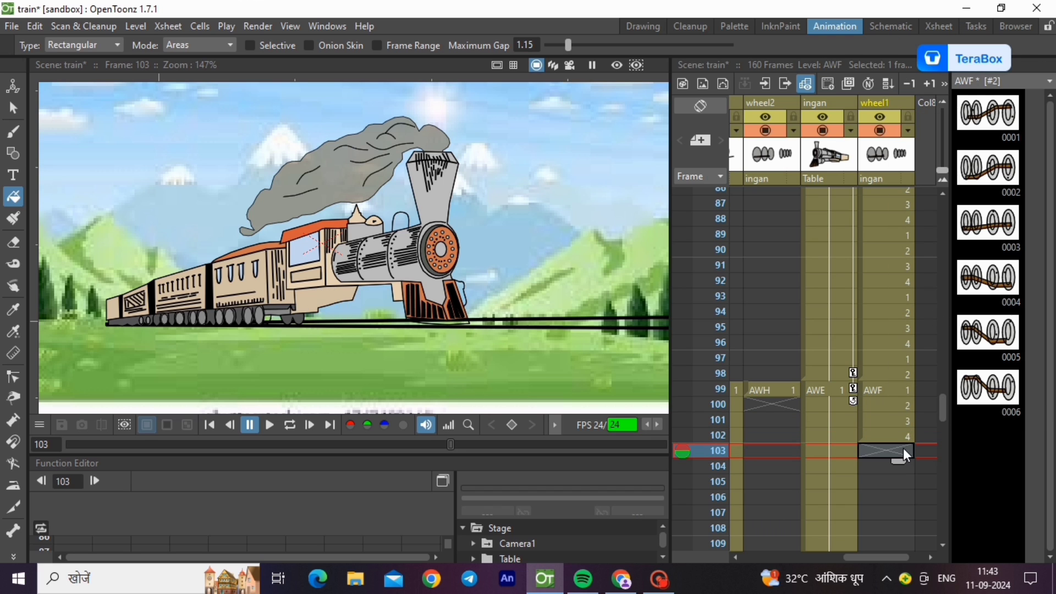
pyautogui.hotkey('ctrl', 'v')
pyautogui.rightClick(988, 381)
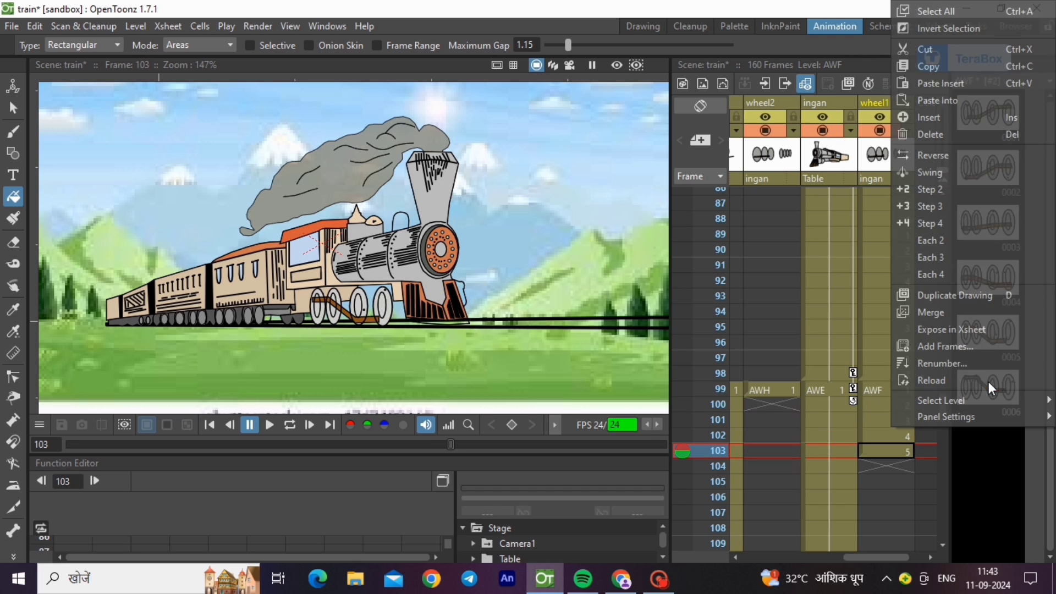
pyautogui.click(949, 100)
pyautogui.click(898, 464)
pyautogui.hotkey('ctrl', 'v')
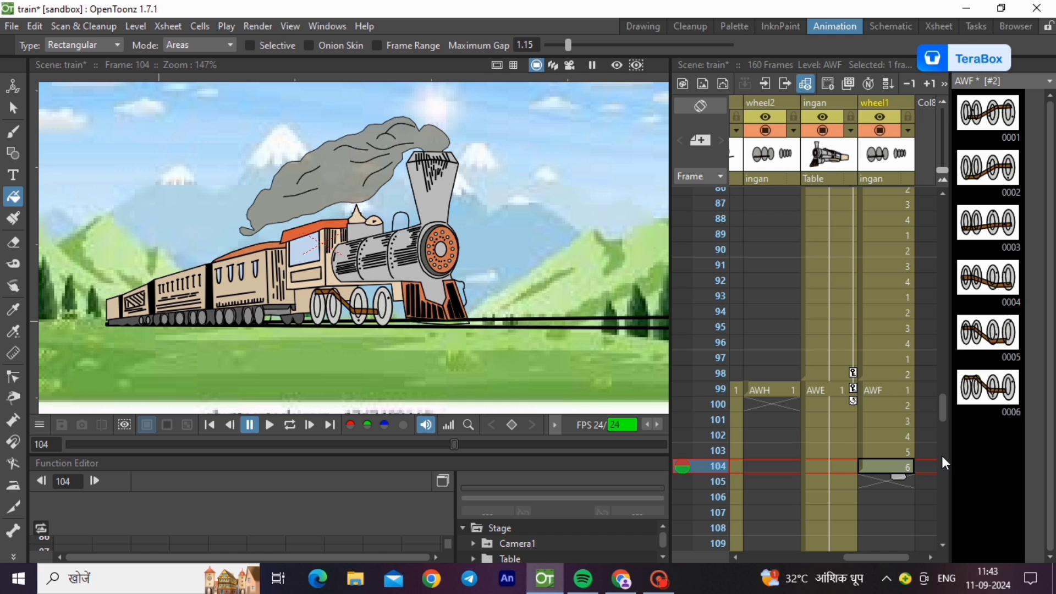
# Step: Check the wheel1 poses from frame 99 to 103 and the wheel2 drawing at frame 99
pyautogui.click(884, 387)
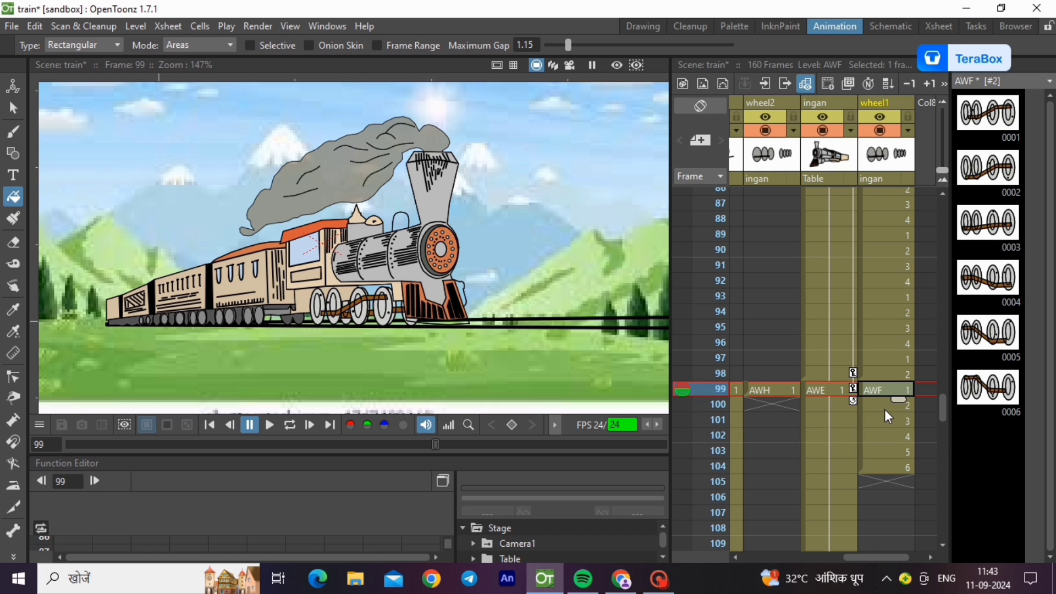
pyautogui.click(883, 409)
pyautogui.click(880, 420)
pyautogui.click(881, 437)
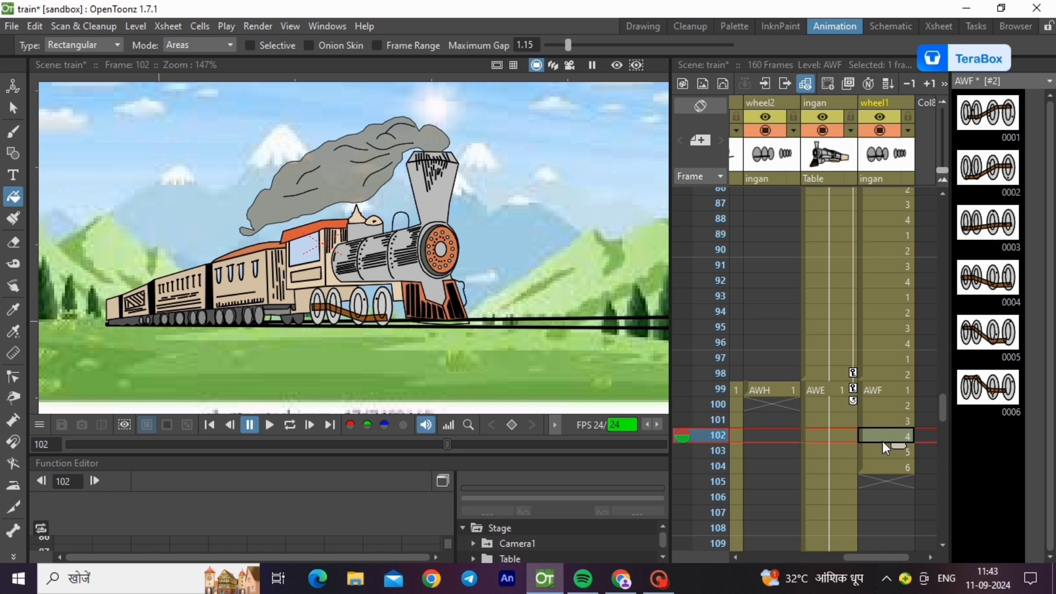
pyautogui.moveTo(876, 458); pyautogui.dragTo(870, 472)
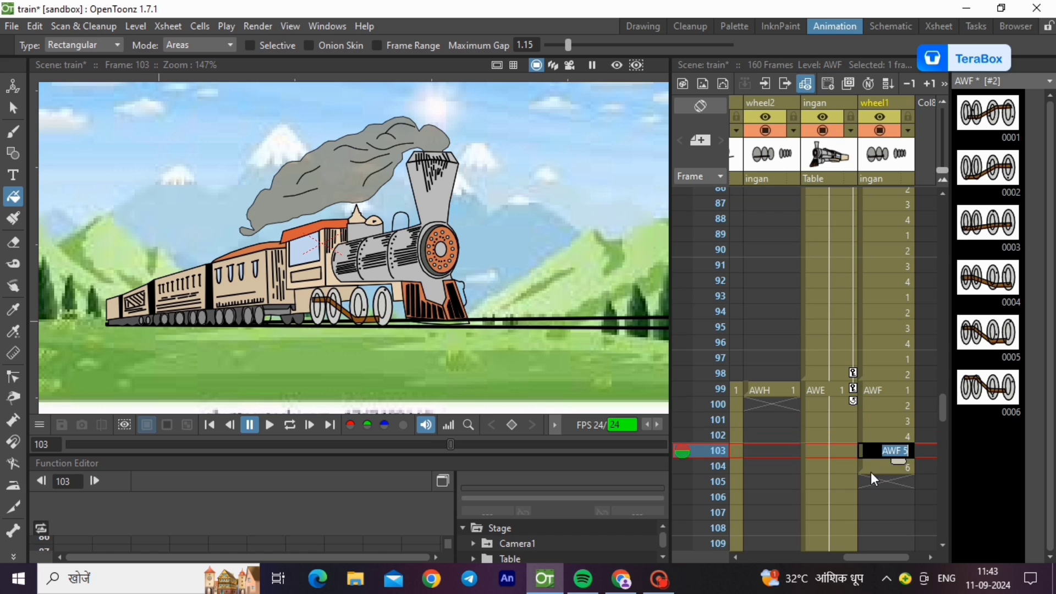
pyautogui.click(783, 397)
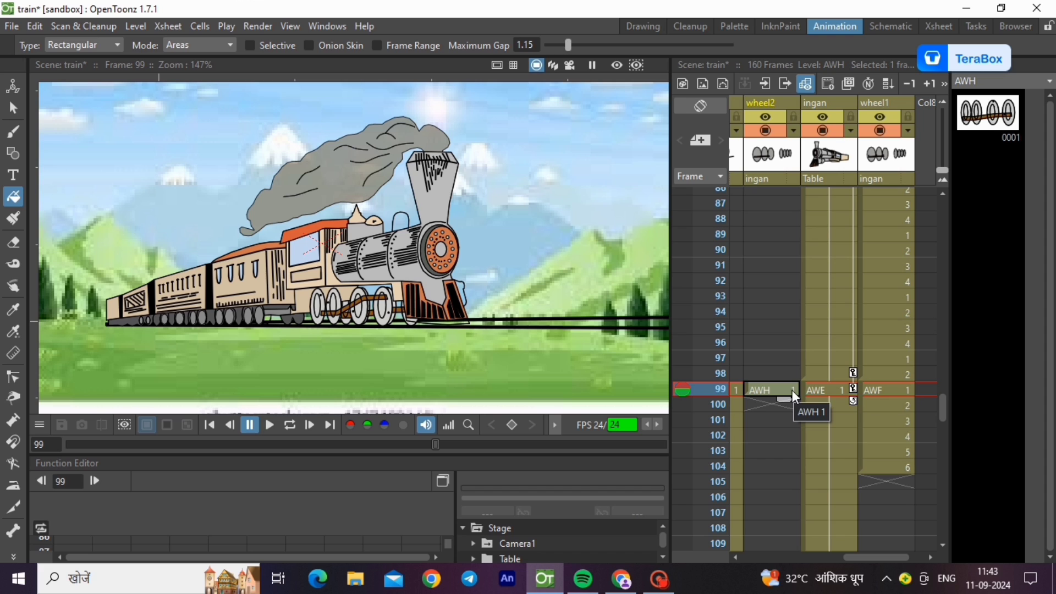
# Step: Copy drawing 4 from the wheel1 column's AWF level
pyautogui.click(903, 414)
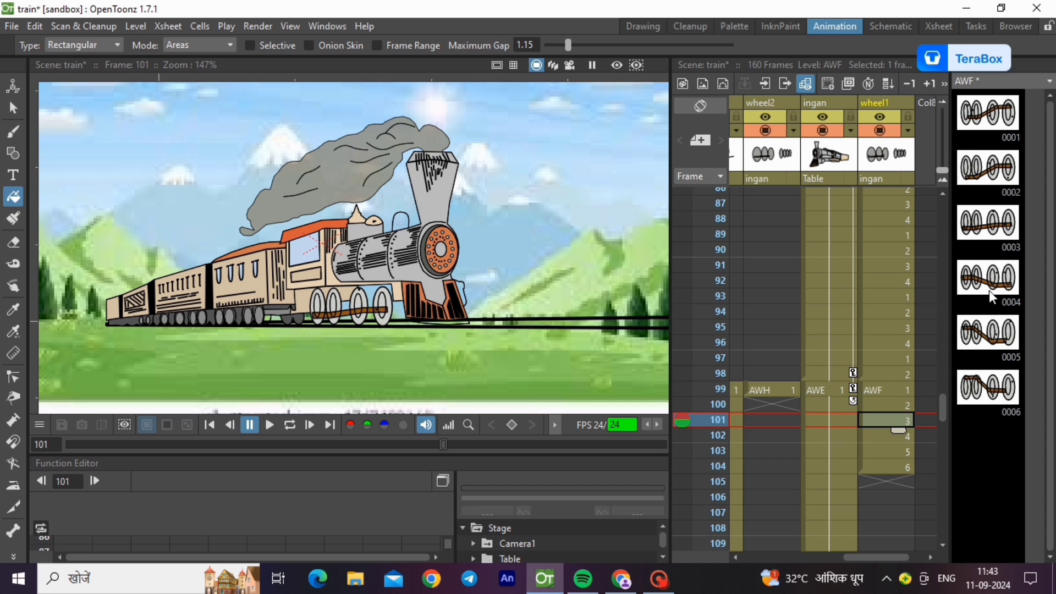
pyautogui.rightClick(979, 276)
pyautogui.click(938, 83)
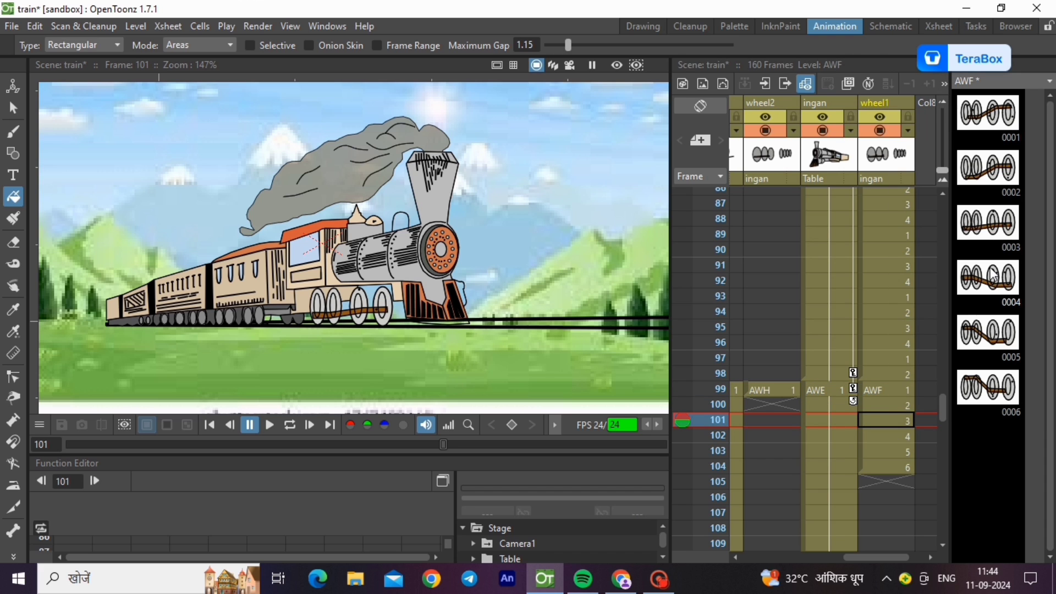
# Step: Add empty frames 2 to 3 to the AWH level of the wheel2 column
pyautogui.click(775, 391)
pyautogui.click(984, 127)
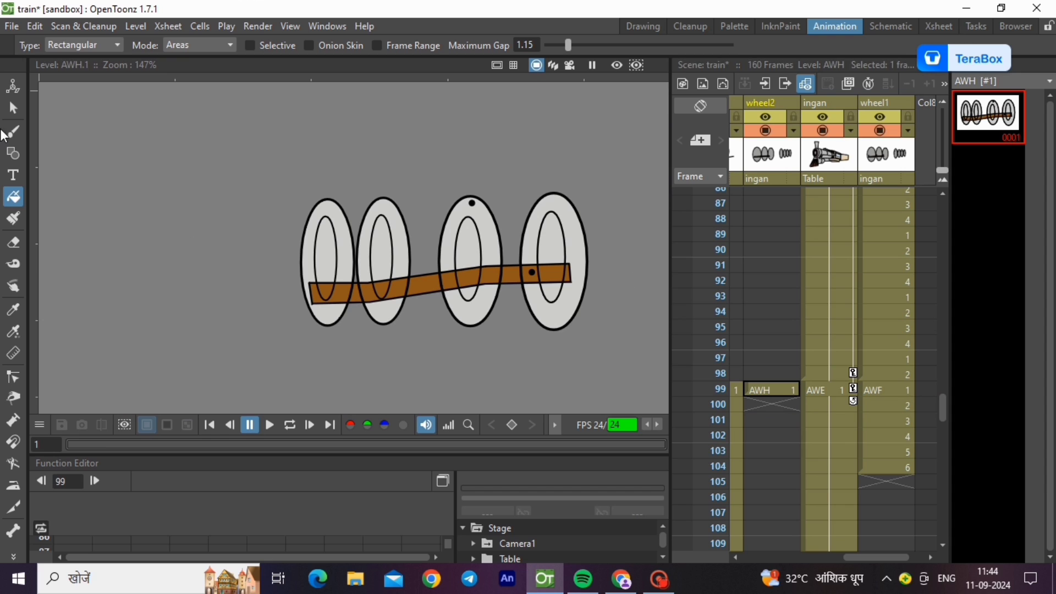
pyautogui.rightClick(984, 131)
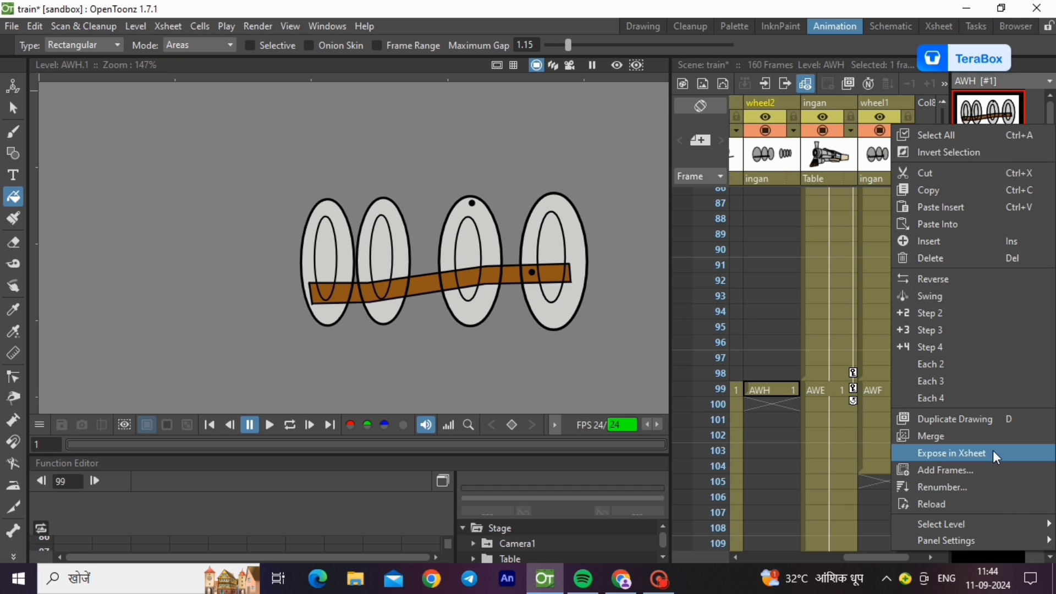
pyautogui.click(995, 464)
pyautogui.write('2')
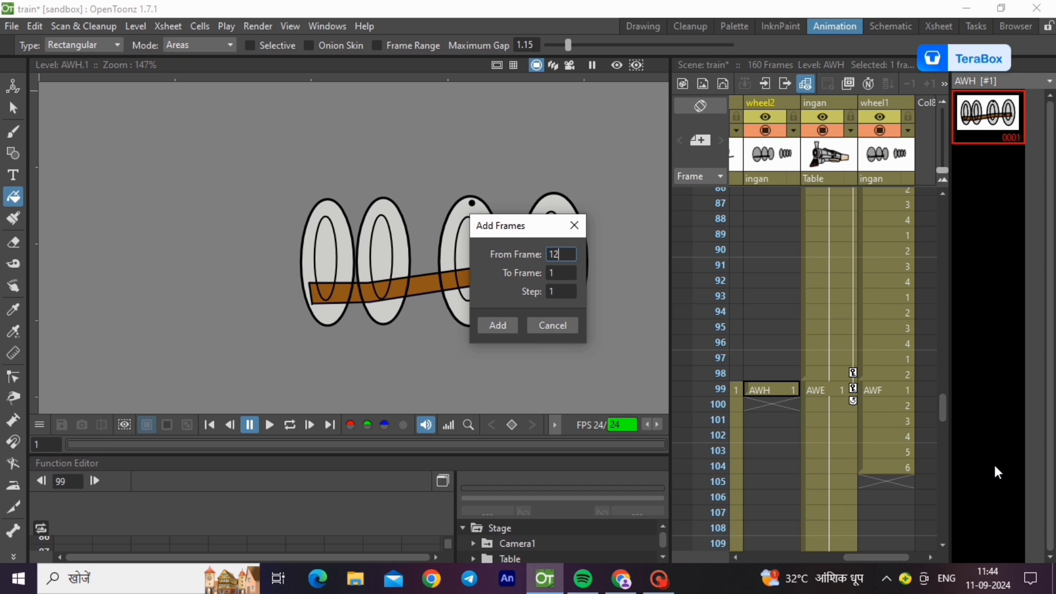
pyautogui.press('BackSpace')
pyautogui.press('BackSpace')
pyautogui.write('2')
pyautogui.click(558, 273)
pyautogui.press('BackSpace')
pyautogui.write('3')
pyautogui.click(499, 323)
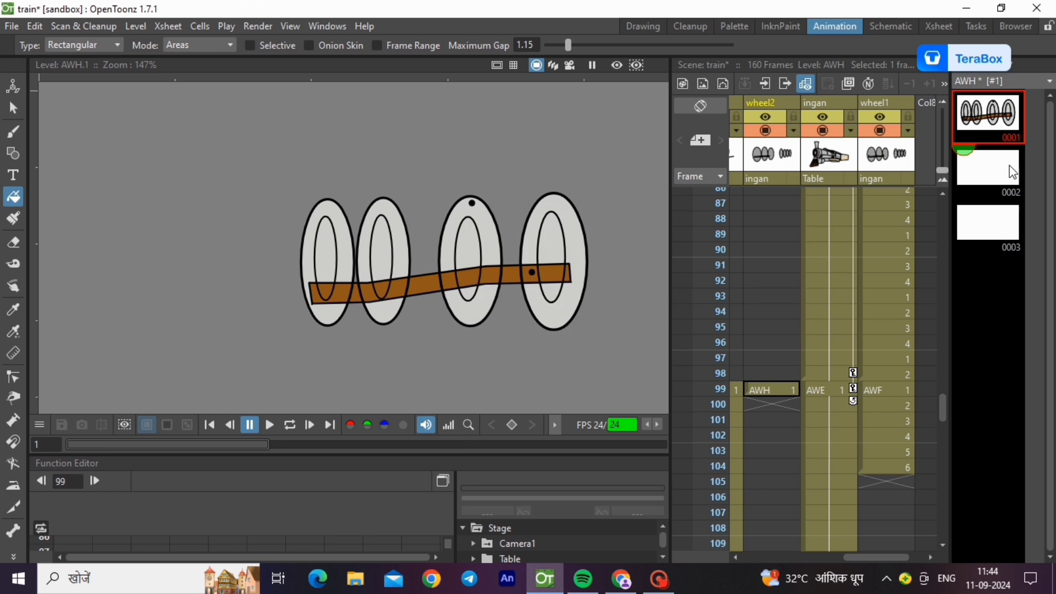
# Step: Paste the copied wheel drawing into AWH frame 2, replacing the palette with the copied one
pyautogui.click(1001, 163)
pyautogui.hotkey('ctrl', 'v')
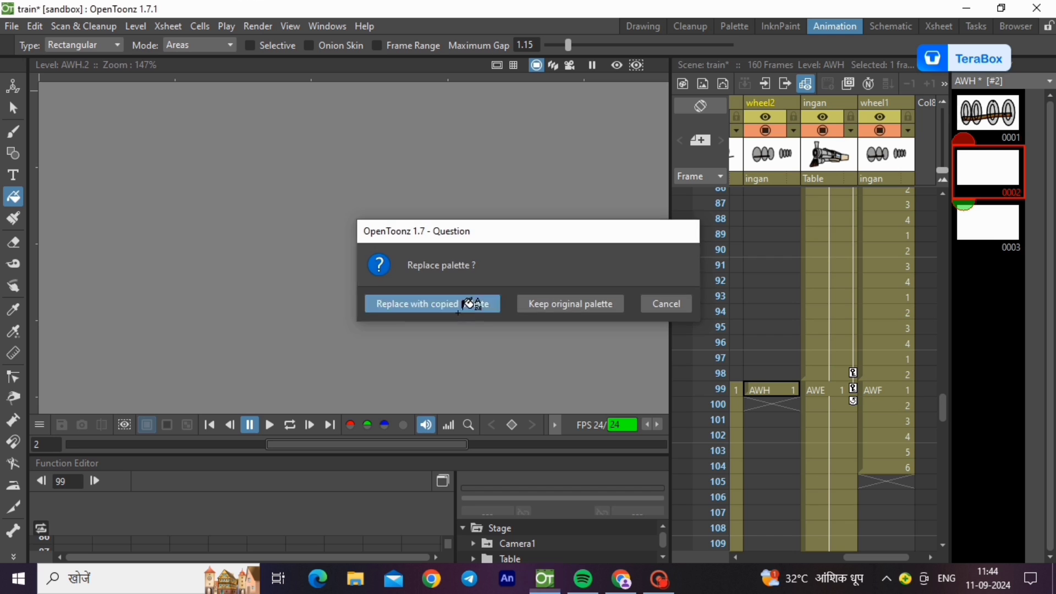
pyautogui.click(471, 302)
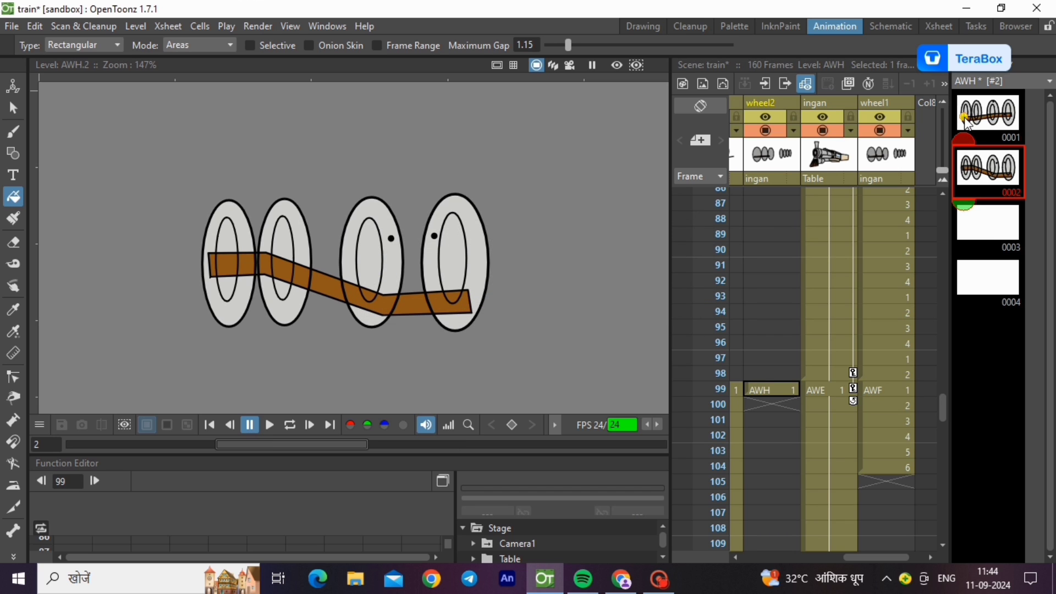
# Step: Move all the wheels and the rod of AWH drawing 2 onto the onion-skinned wheels of drawing 1
pyautogui.click(965, 118)
pyautogui.click(15, 107)
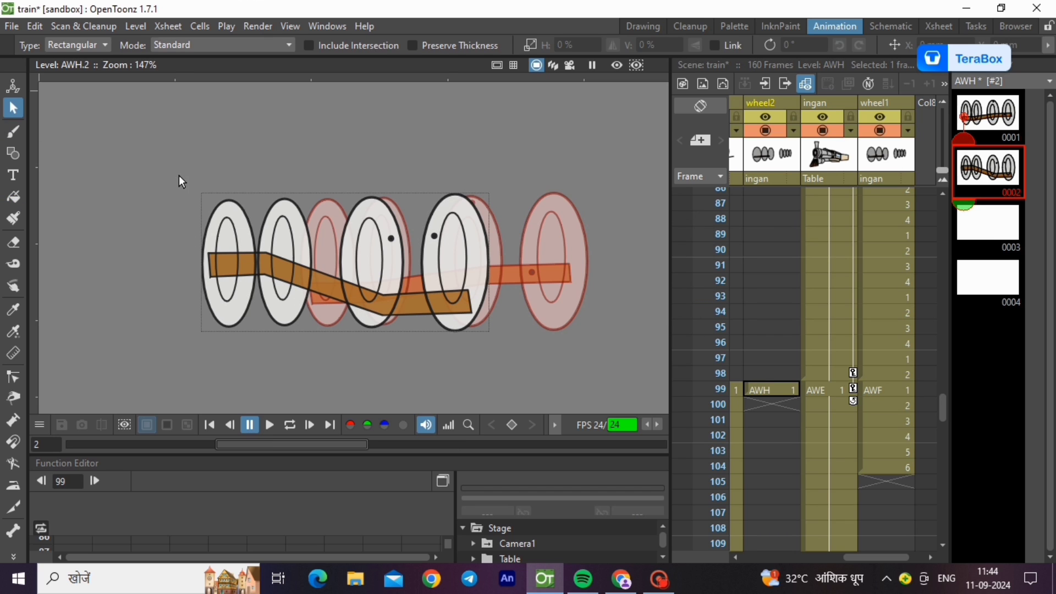
pyautogui.moveTo(176, 177); pyautogui.dragTo(550, 385)
pyautogui.moveTo(471, 260); pyautogui.dragTo(567, 259)
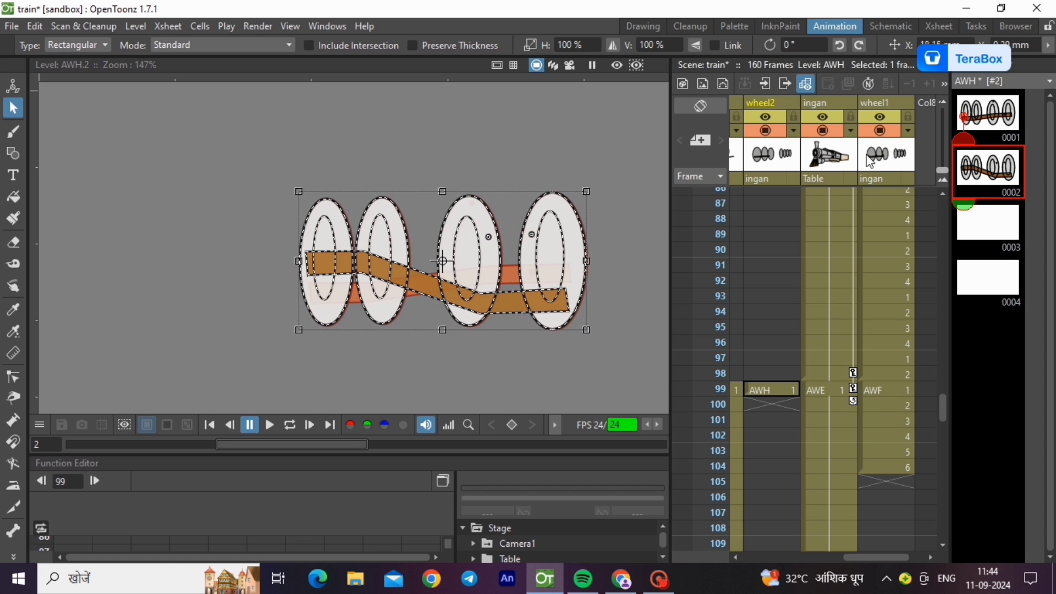
# Step: Copy drawing 5 from the wheel1 column's AWF level
pyautogui.click(897, 404)
pyautogui.click(983, 332)
pyautogui.rightClick(984, 332)
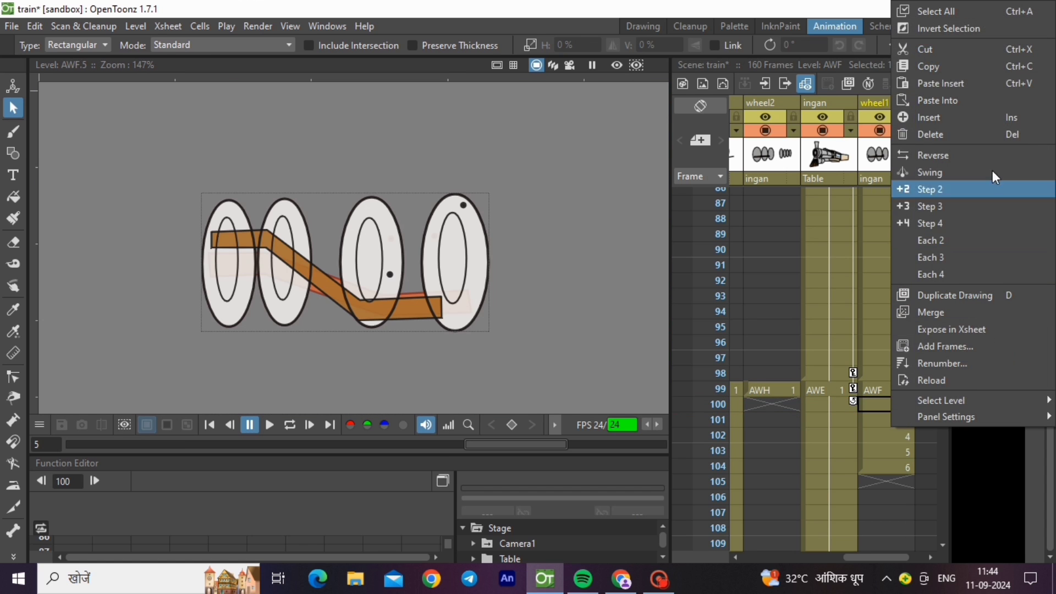
pyautogui.click(984, 70)
# Step: Paste the copied wheel drawing into AWH frame 3 with its copied palette and align it with drawing 2's onion-skinned wheels
pyautogui.click(768, 392)
pyautogui.click(988, 223)
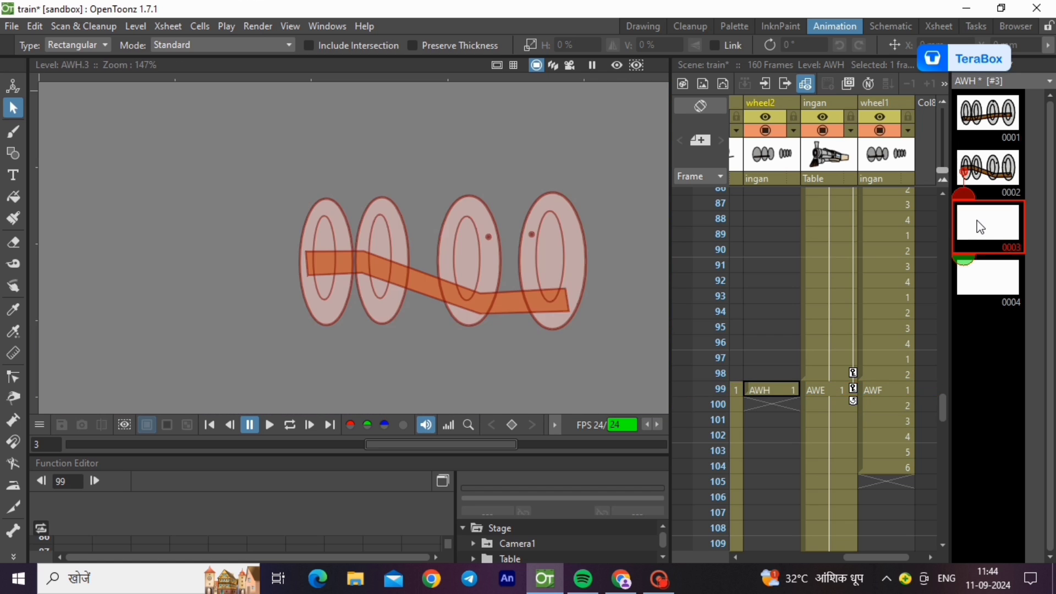
pyautogui.hotkey('ctrl', 'v')
pyautogui.click(396, 304)
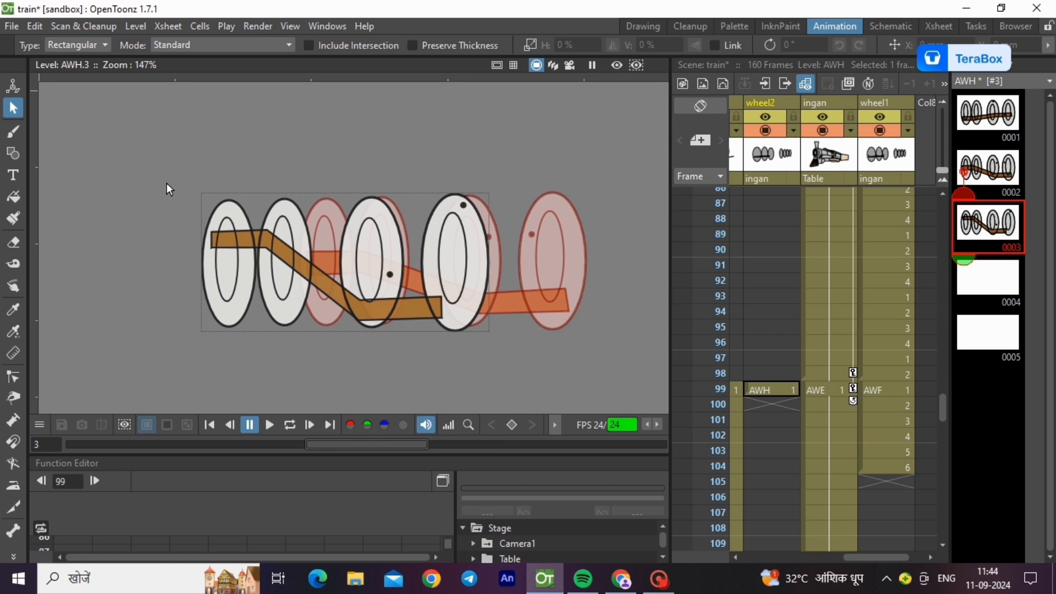
pyautogui.moveTo(165, 184); pyautogui.dragTo(491, 352)
pyautogui.moveTo(483, 301); pyautogui.dragTo(580, 300)
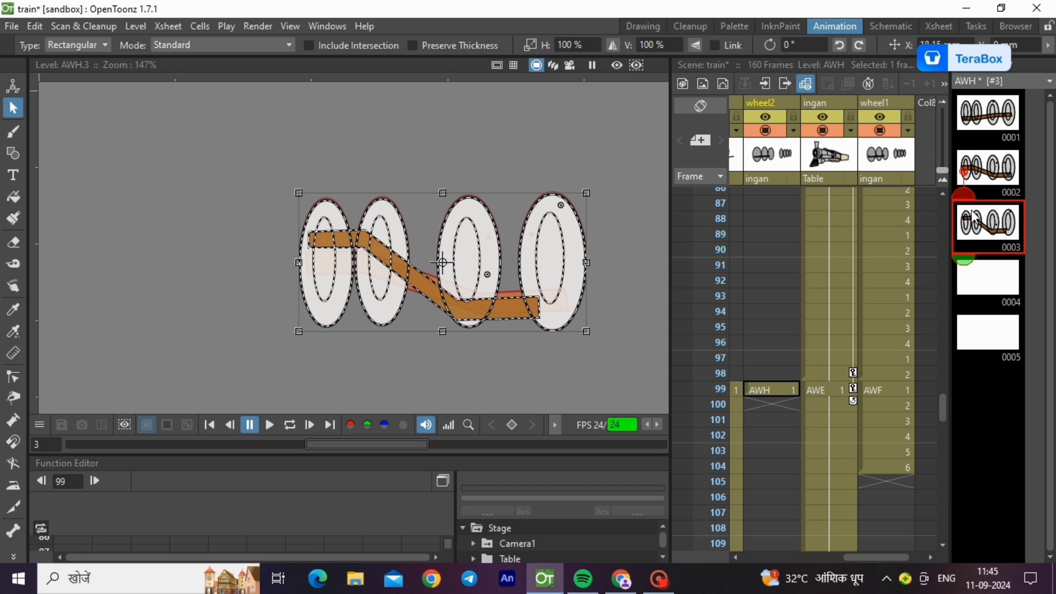
# Step: Copy drawing 6 from the wheel1 column's AWF level
pyautogui.click(897, 419)
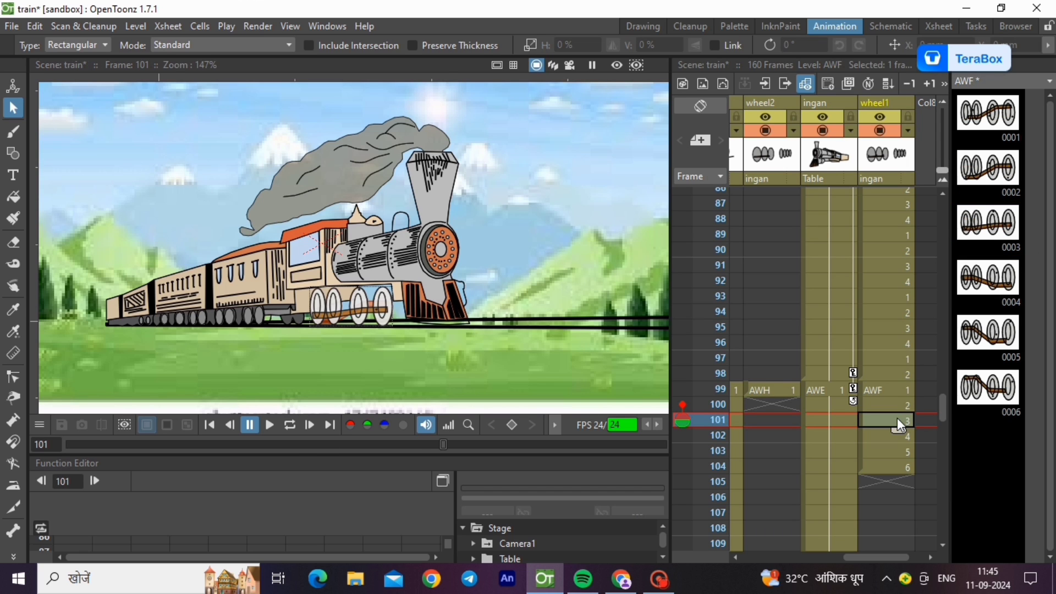
pyautogui.rightClick(896, 419)
pyautogui.click(958, 66)
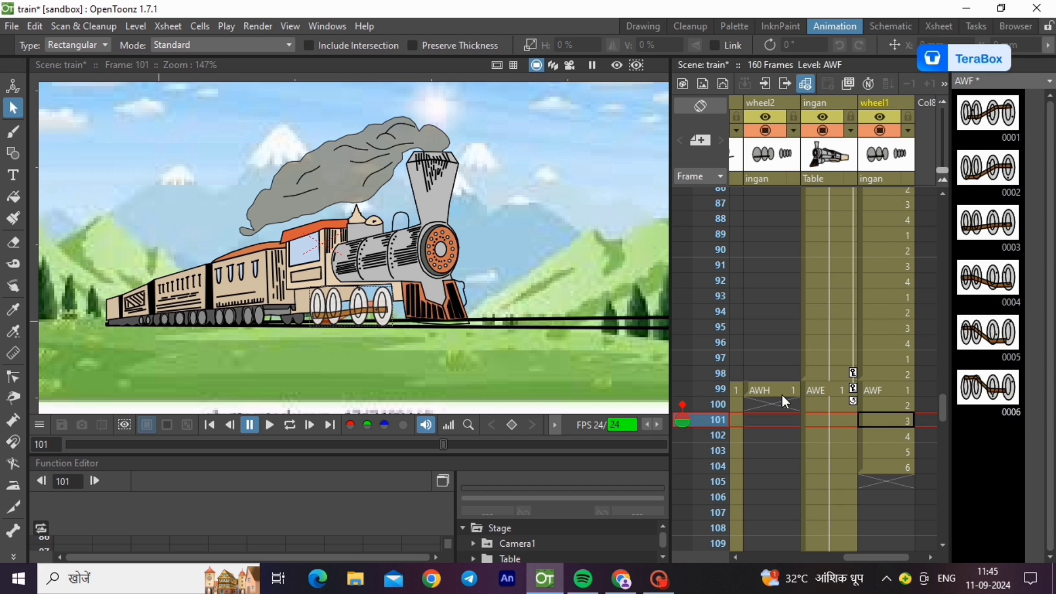
# Step: Try the copied wheel drawing in AWH frame 4 with its copied palette, aligned with drawing 3's onion-skinned wheels
pyautogui.click(782, 394)
pyautogui.click(974, 277)
pyautogui.hotkey('ctrl', 'v')
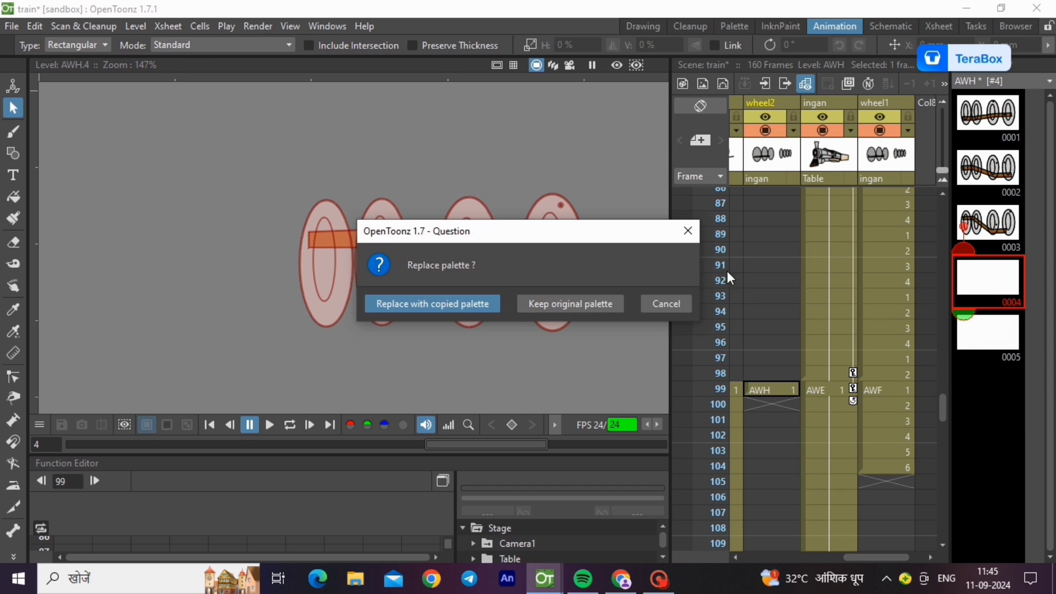
pyautogui.click(447, 302)
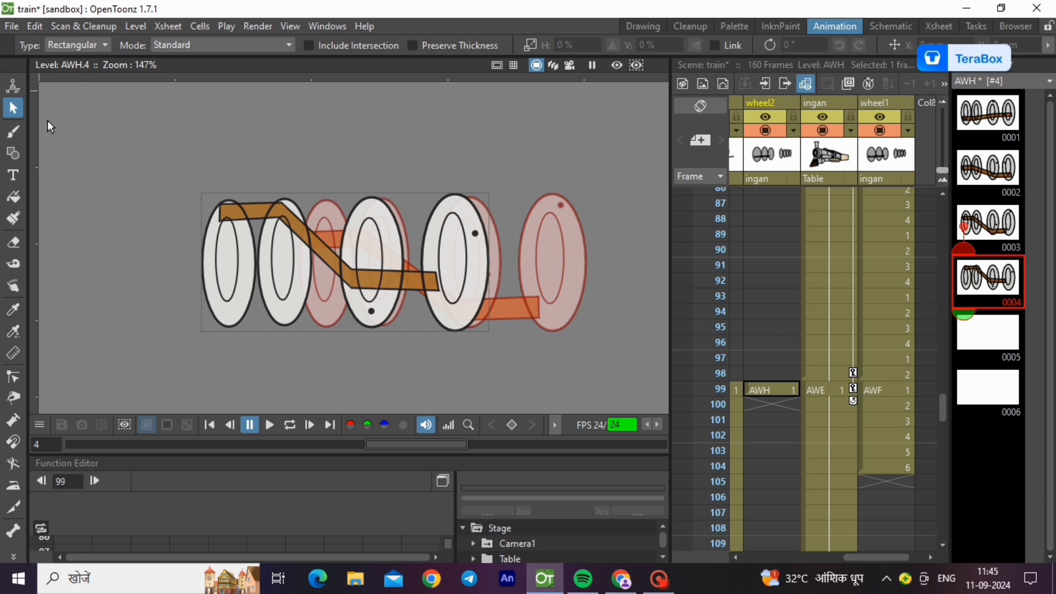
pyautogui.moveTo(123, 147); pyautogui.dragTo(522, 389)
pyautogui.moveTo(476, 322); pyautogui.dragTo(574, 321)
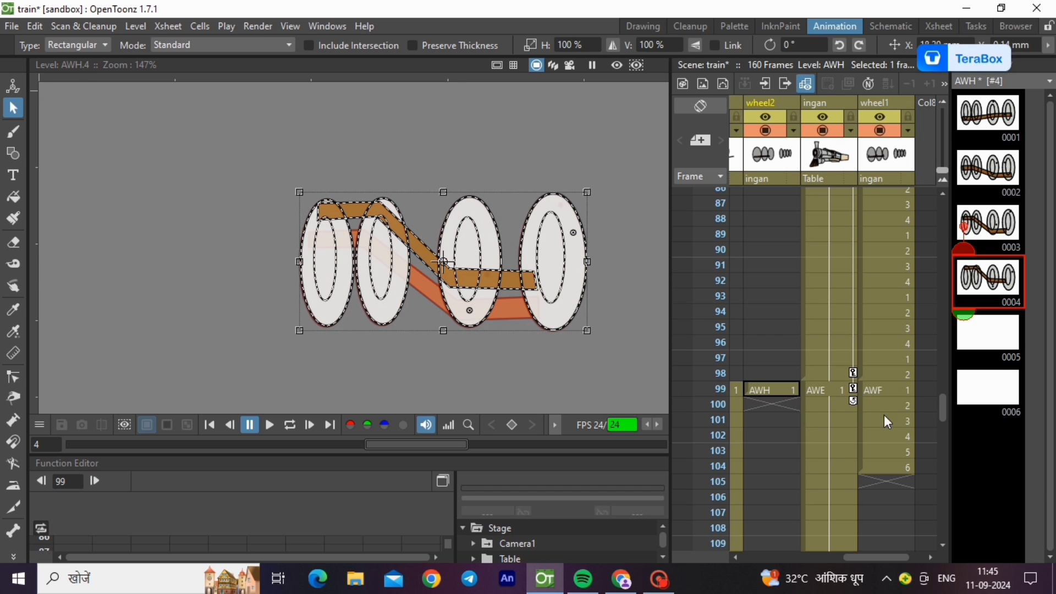
# Step: Copy drawing 1 from the wheel1 column's AWF level
pyautogui.click(895, 391)
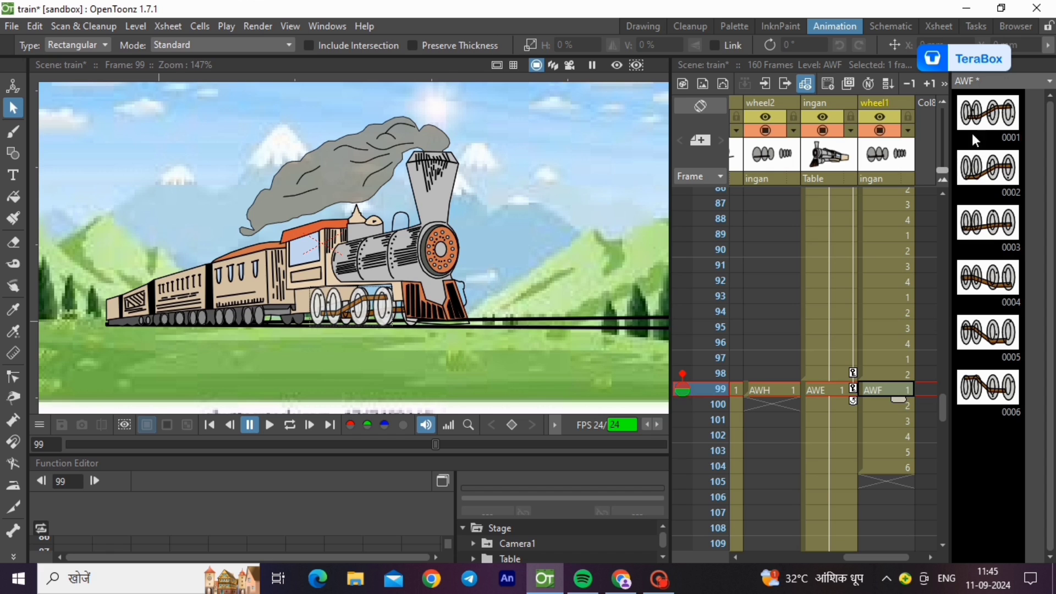
pyautogui.click(974, 126)
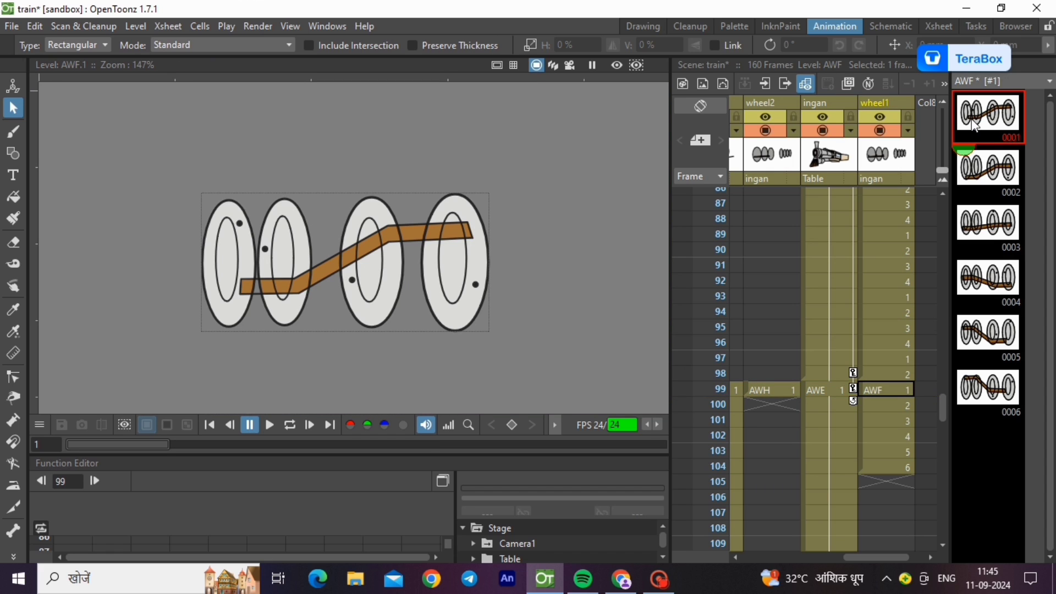
pyautogui.rightClick(974, 126)
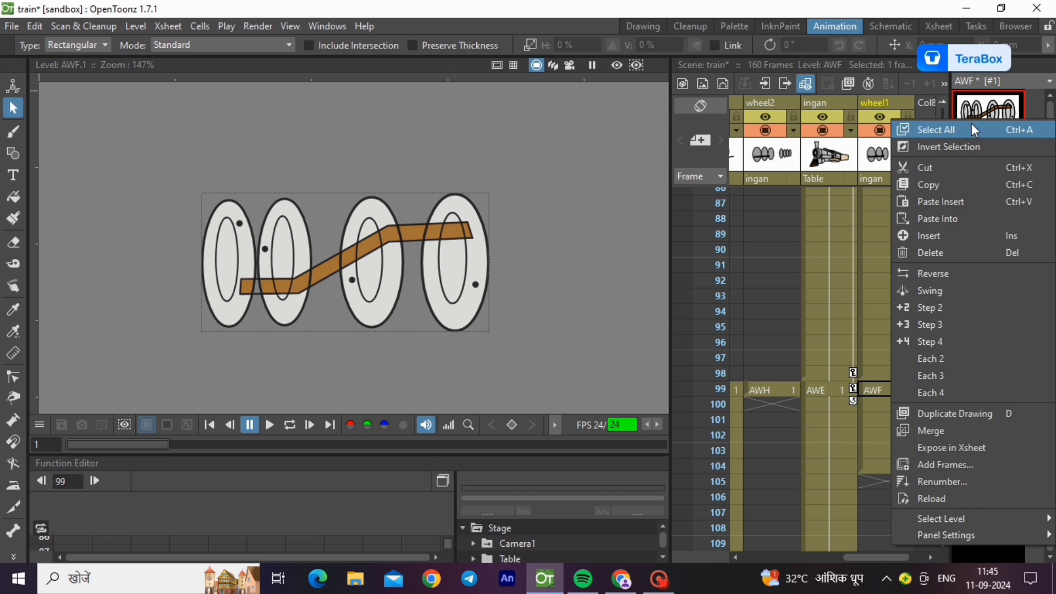
pyautogui.click(960, 307)
# Step: Try the copied wheel drawing in AWH frame 5 with its copied palette, aligned with drawing 4's onion-skinned wheels
pyautogui.click(781, 385)
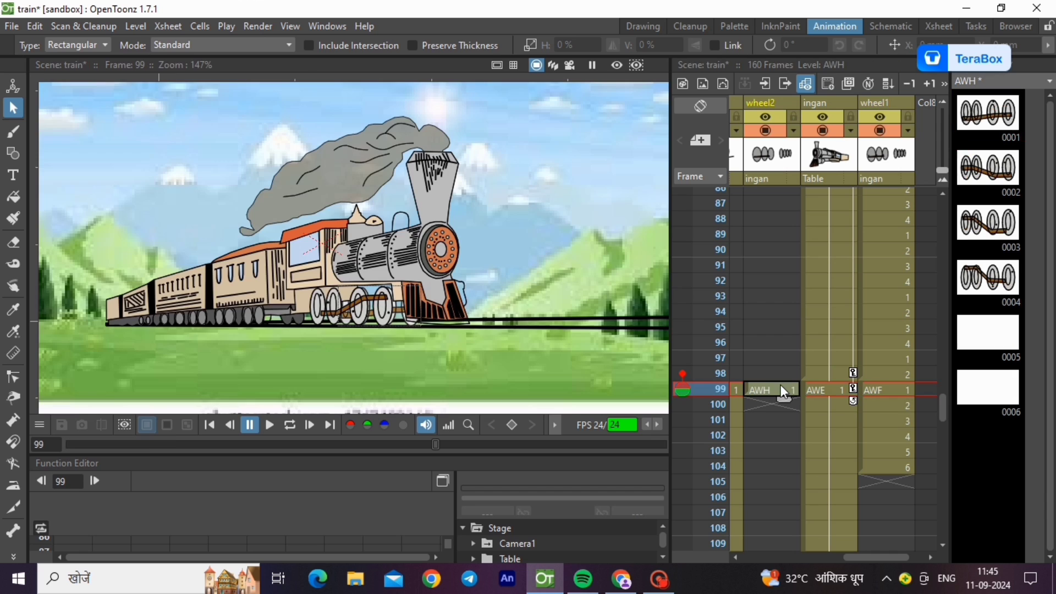
pyautogui.click(991, 329)
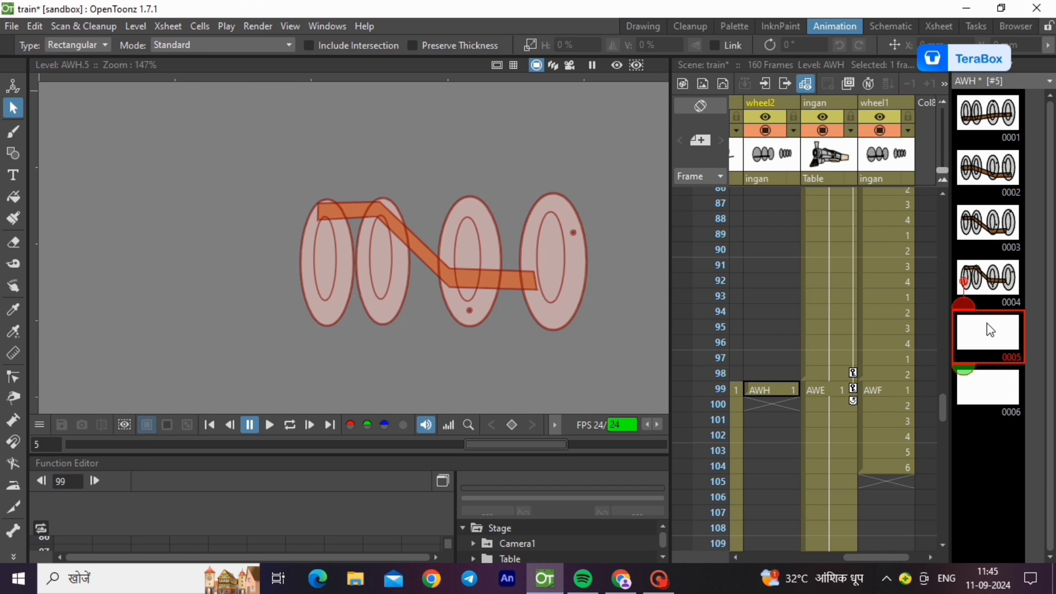
pyautogui.hotkey('ctrl', 'v')
pyautogui.click(464, 308)
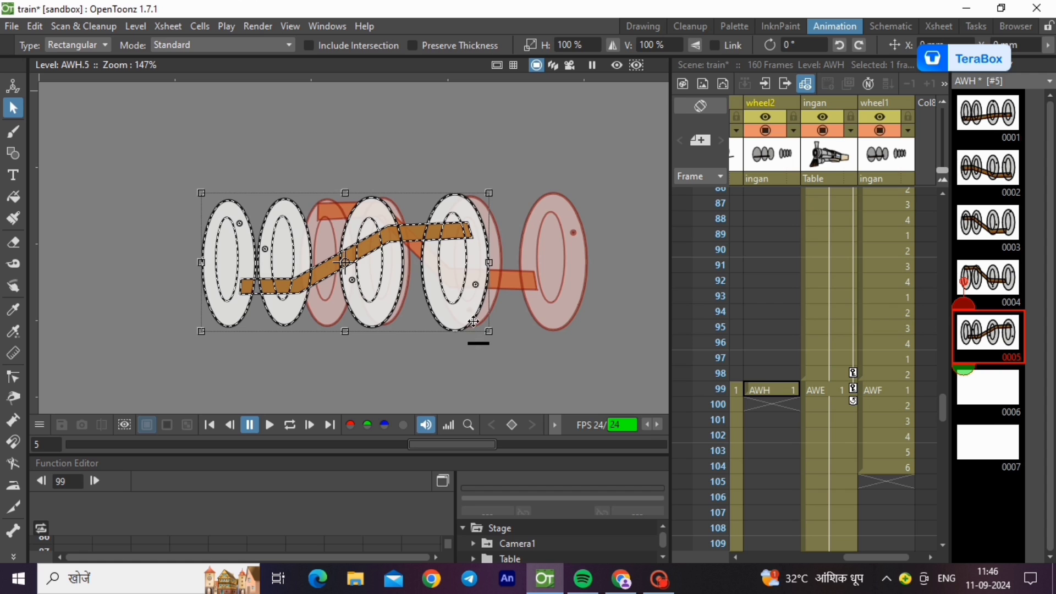
pyautogui.moveTo(473, 323); pyautogui.dragTo(568, 323)
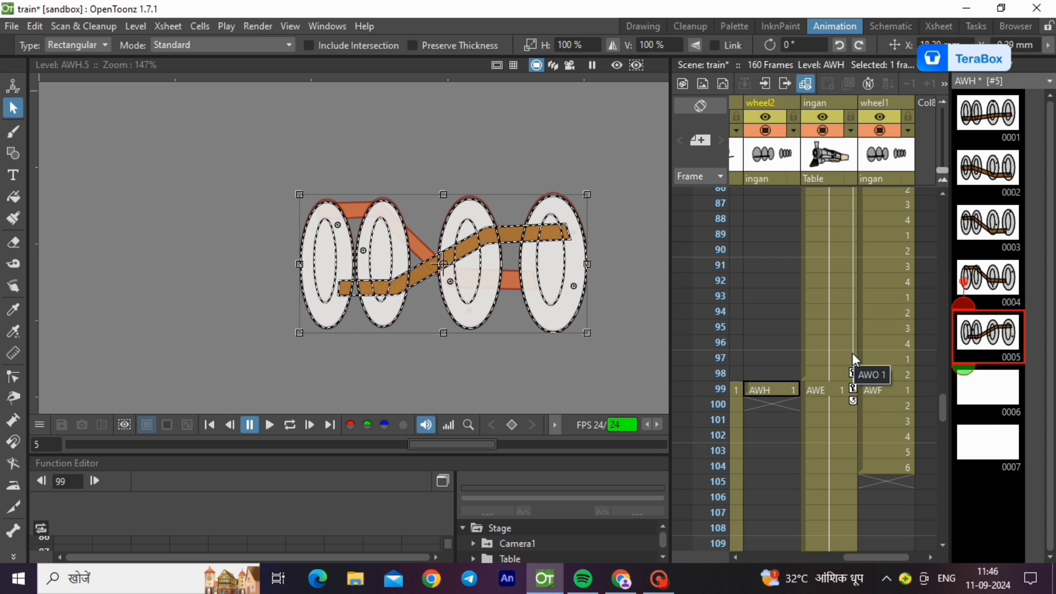
# Step: Undo the pasting and moving of the wheel drawings in AWH frames 5 and 4
pyautogui.hotkey('ctrl', 'z')
pyautogui.hotkey('ctrl', 'z')
pyautogui.hotkey('ctrl', 'z')
pyautogui.hotkey('ctrl', 'z')
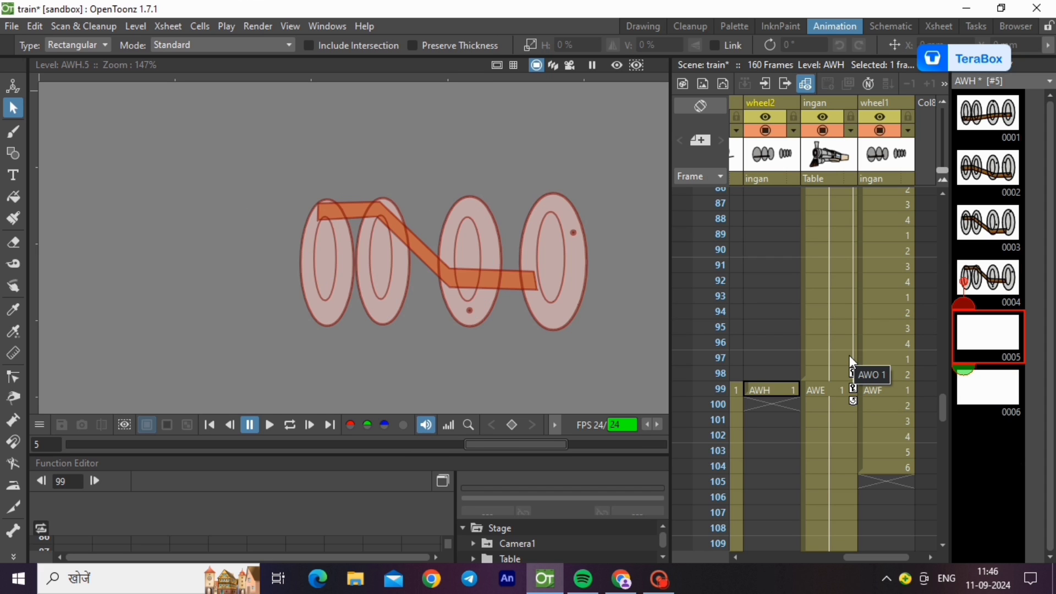
# Step: Paste AWF drawing 1 into AWH frame 4 with the copied palette and align it with drawing 3's onion-skinned wheels
pyautogui.click(983, 288)
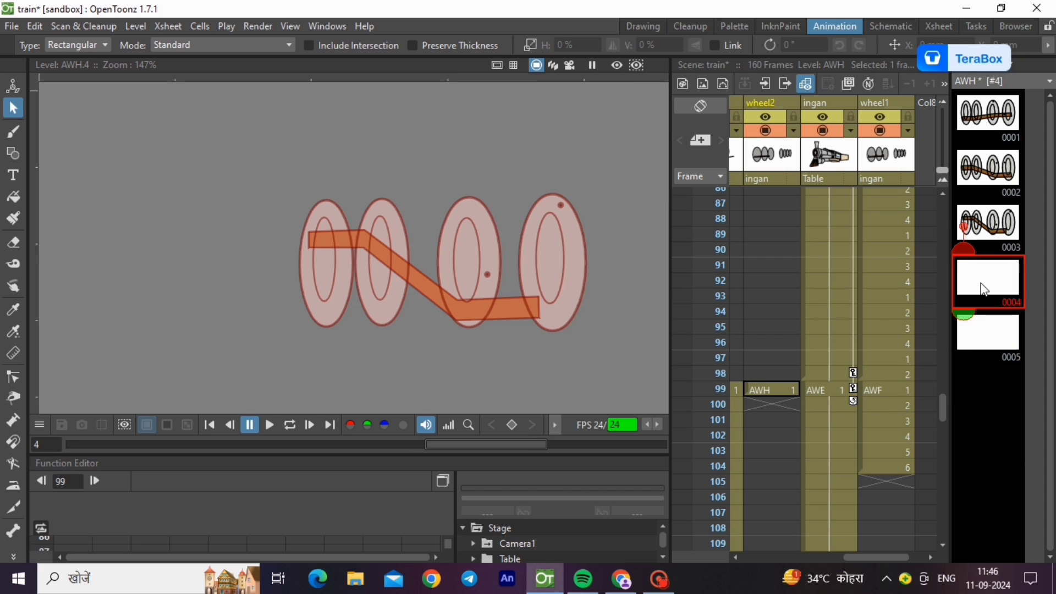
pyautogui.hotkey('ctrl', 'v')
pyautogui.click(442, 299)
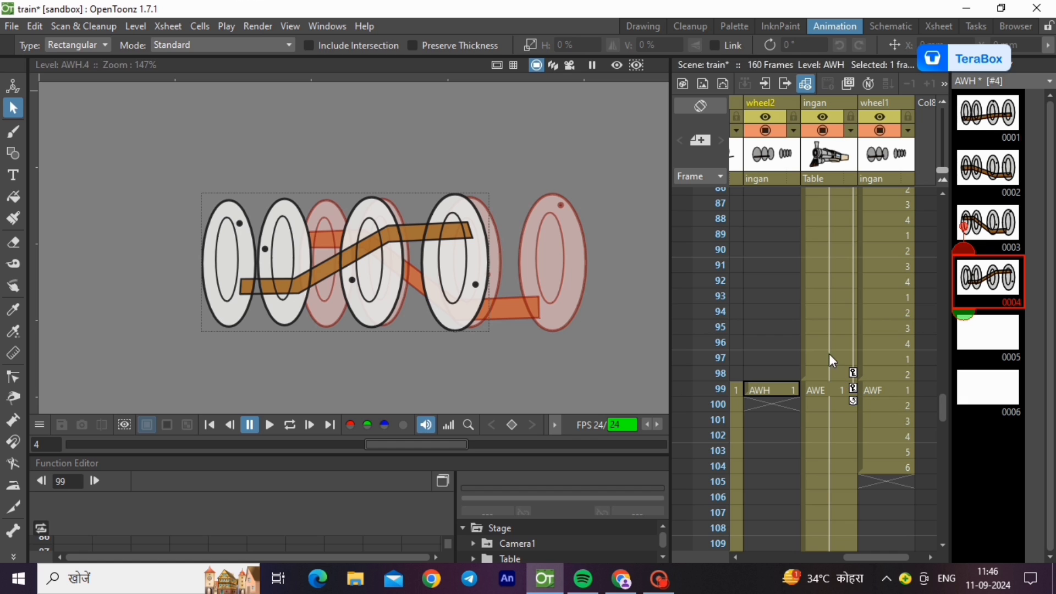
pyautogui.moveTo(118, 170); pyautogui.dragTo(516, 381)
pyautogui.moveTo(474, 315); pyautogui.dragTo(572, 316)
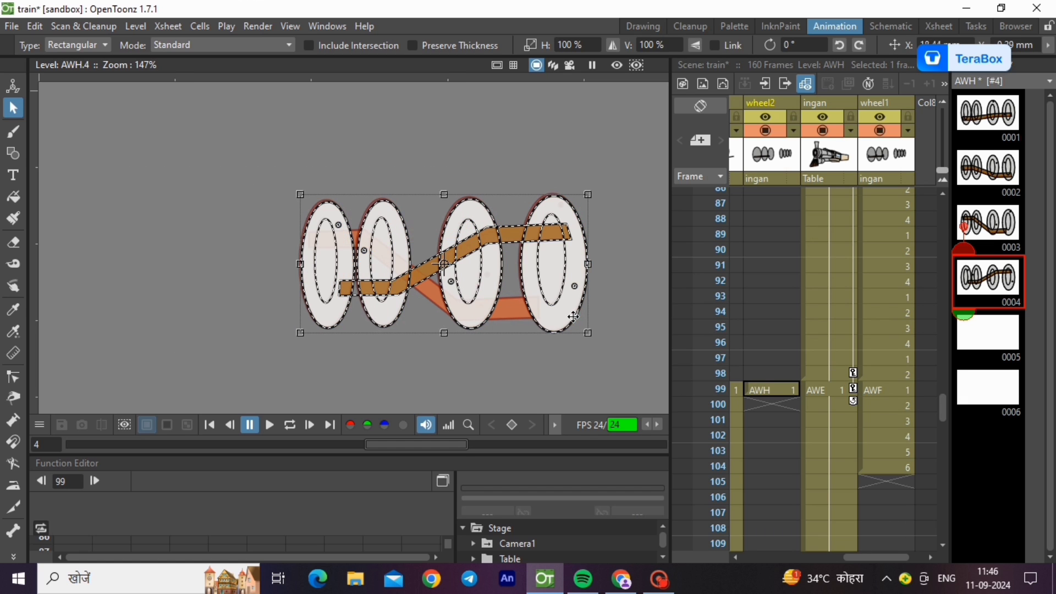
# Step: Copy drawing 2 from the wheel1 column's AWF level
pyautogui.click(891, 391)
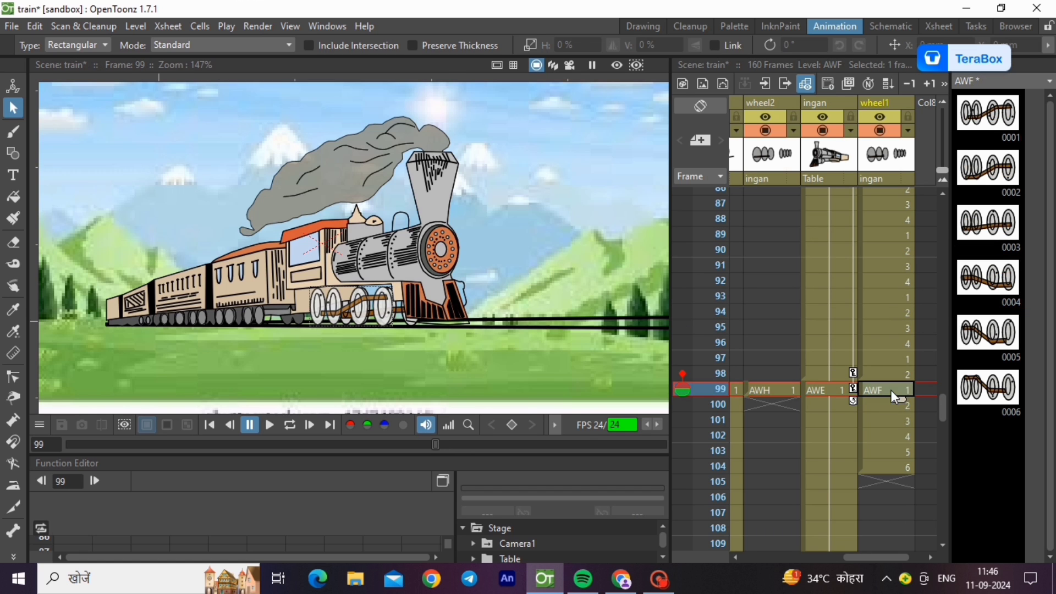
pyautogui.rightClick(990, 184)
pyautogui.click(952, 235)
# Step: Paste the copied wheel drawing into AWH frame 5 with its copied palette and align it with drawing 4's onion-skinned wheels
pyautogui.click(766, 388)
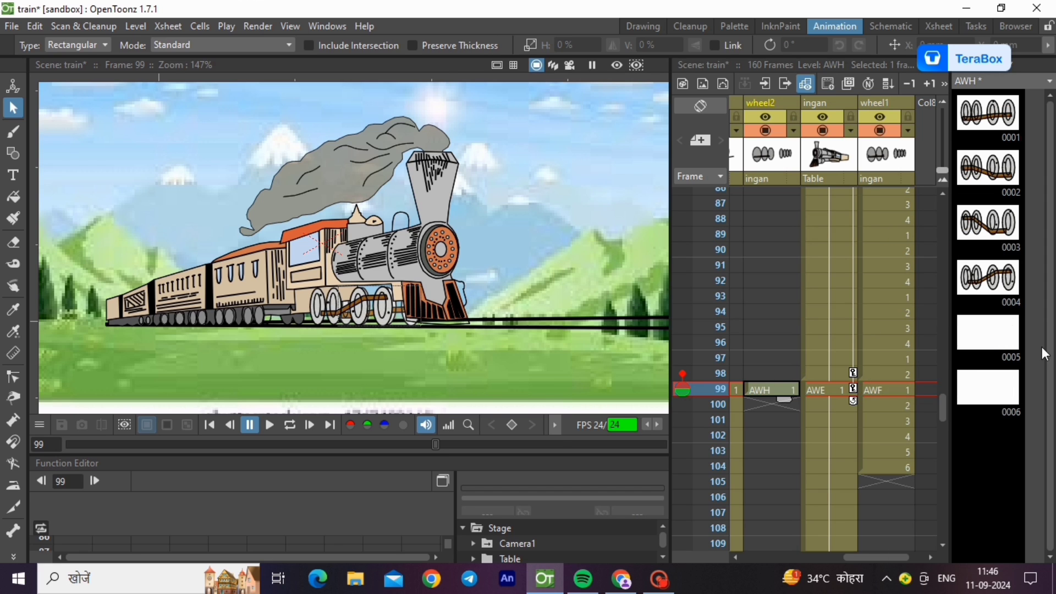
pyautogui.click(985, 331)
pyautogui.hotkey('ctrl', 'v')
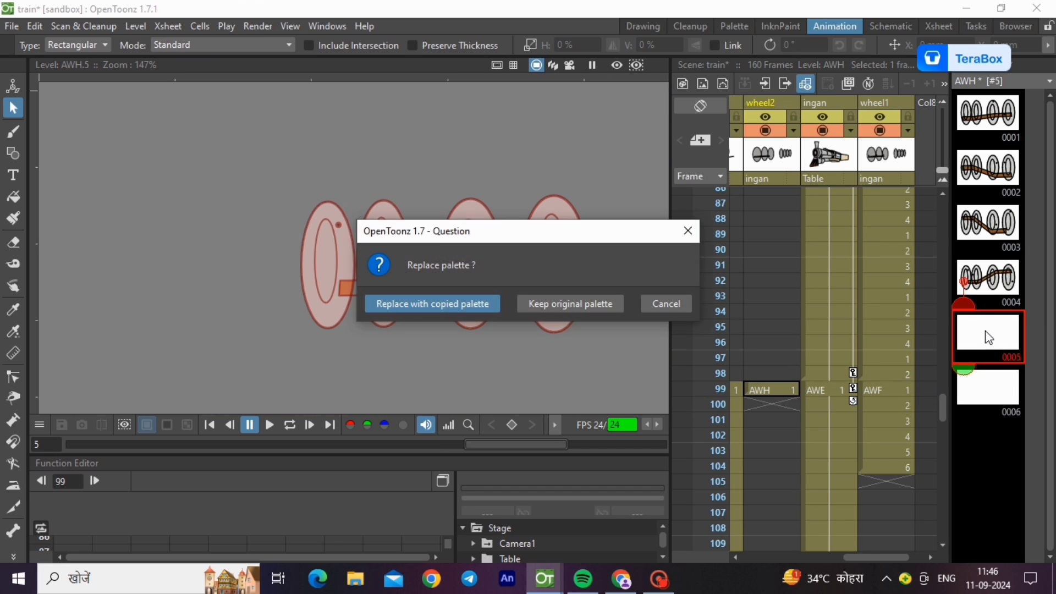
pyautogui.click(462, 303)
pyautogui.moveTo(96, 159); pyautogui.dragTo(520, 375)
pyautogui.moveTo(467, 319); pyautogui.dragTo(565, 322)
# Step: Copy AWH drawing 2 from the level and paste it into frame 100 of the wheel2 column
pyautogui.click(888, 389)
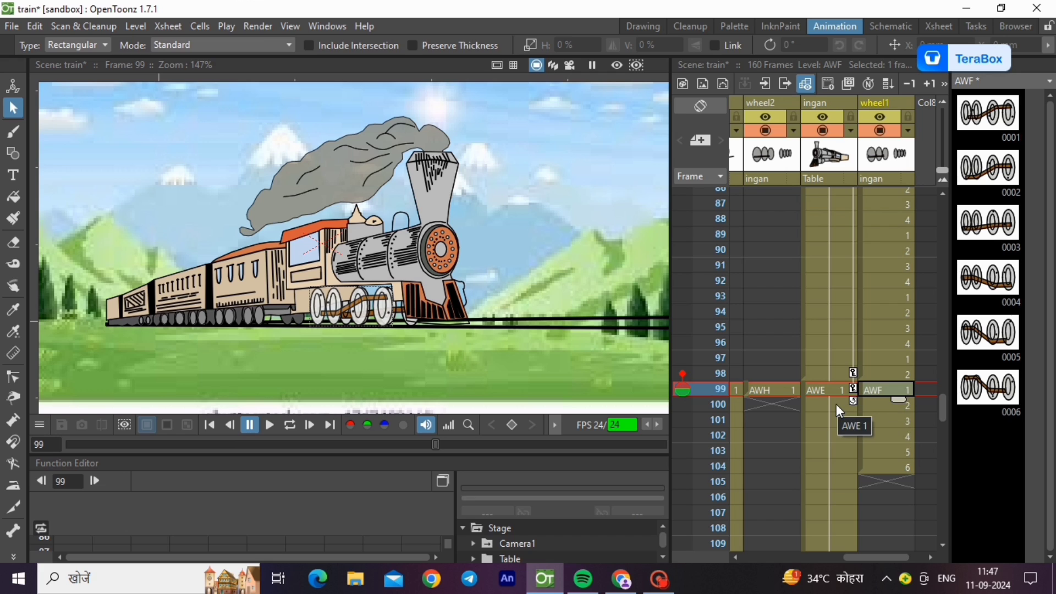
pyautogui.click(779, 387)
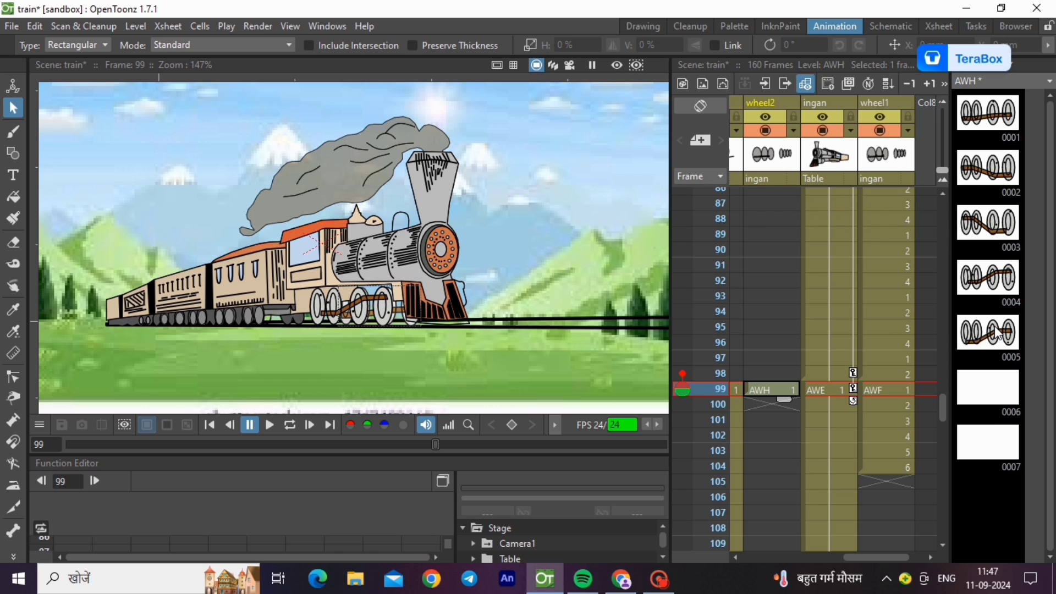
pyautogui.click(963, 117)
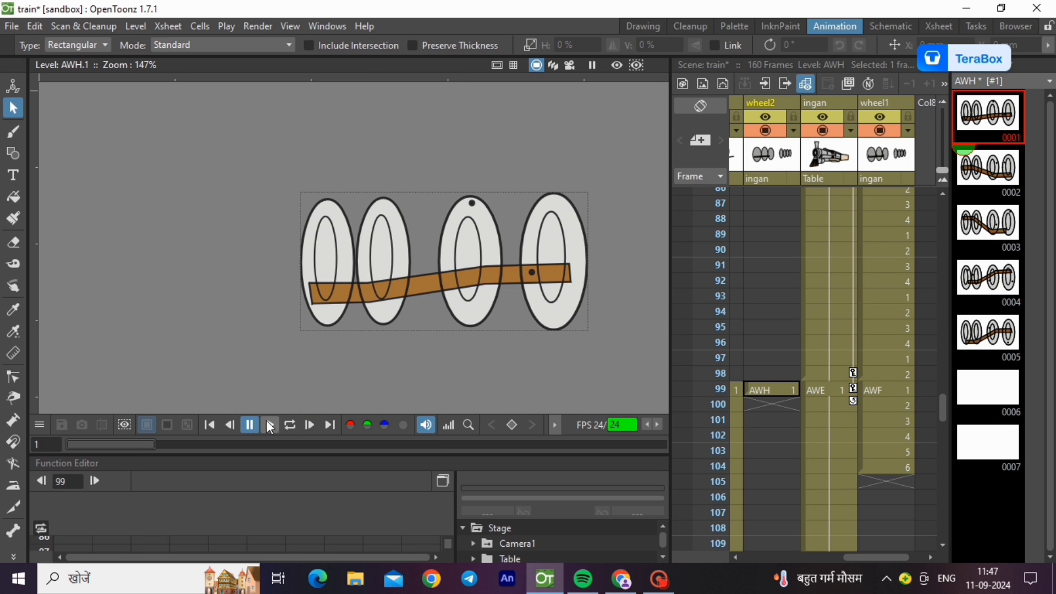
pyautogui.click(988, 145)
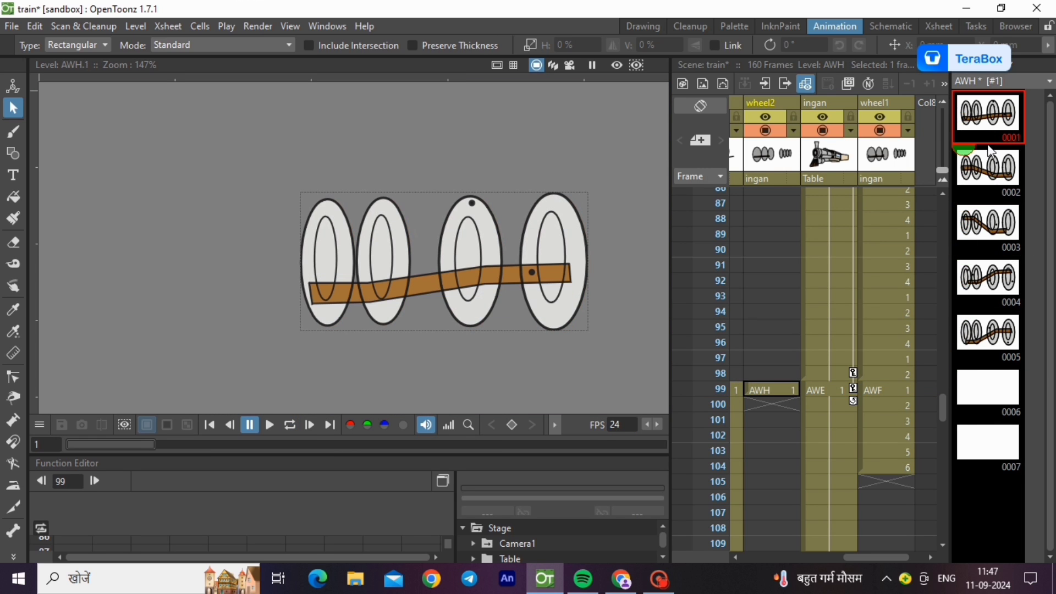
pyautogui.rightClick(989, 152)
pyautogui.click(929, 229)
pyautogui.click(788, 401)
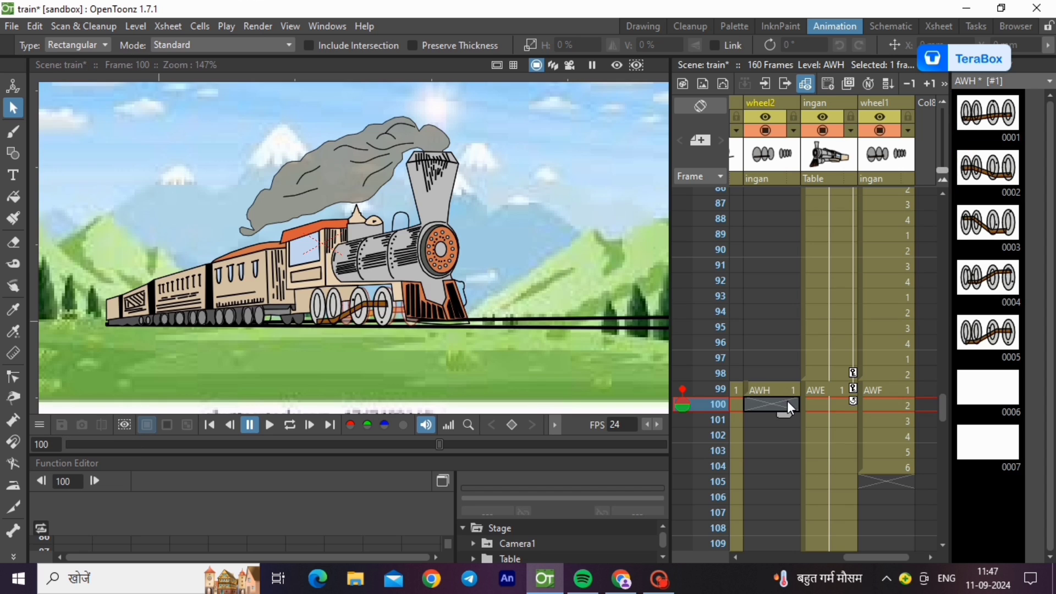
pyautogui.hotkey('ctrl', 'v')
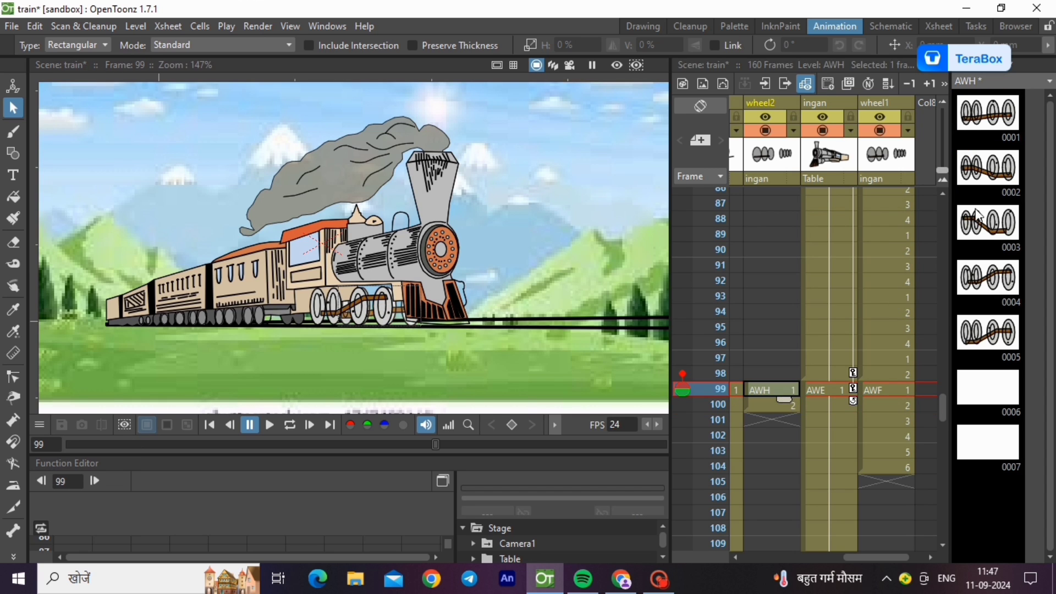
# Step: Copy AWH drawings 3, 4 and 5 one by one into frames 101, 102 and 103 of the wheel2 column
pyautogui.rightClick(990, 210)
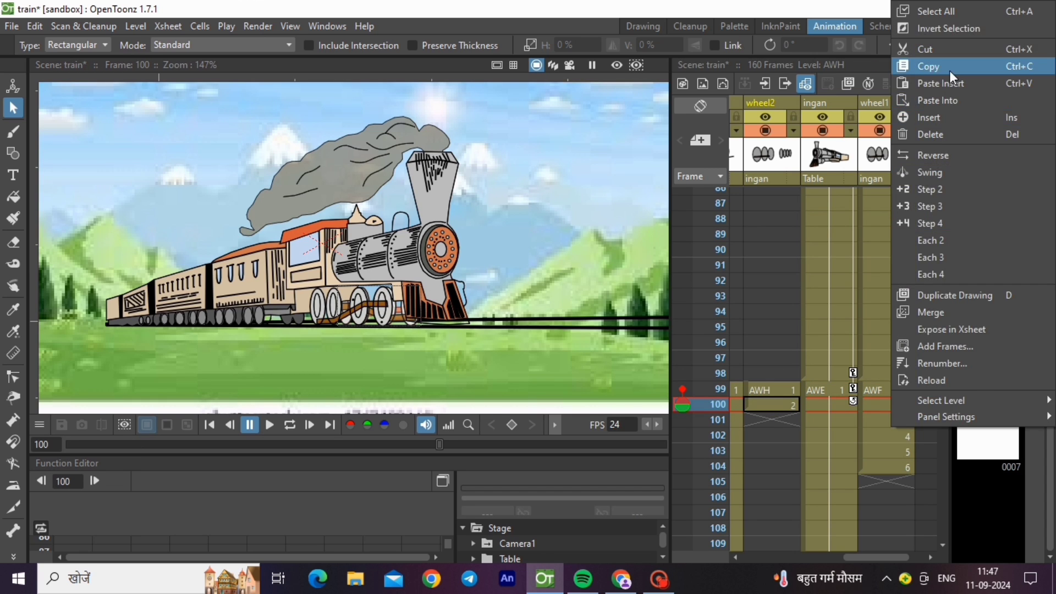
pyautogui.click(949, 71)
pyautogui.click(757, 415)
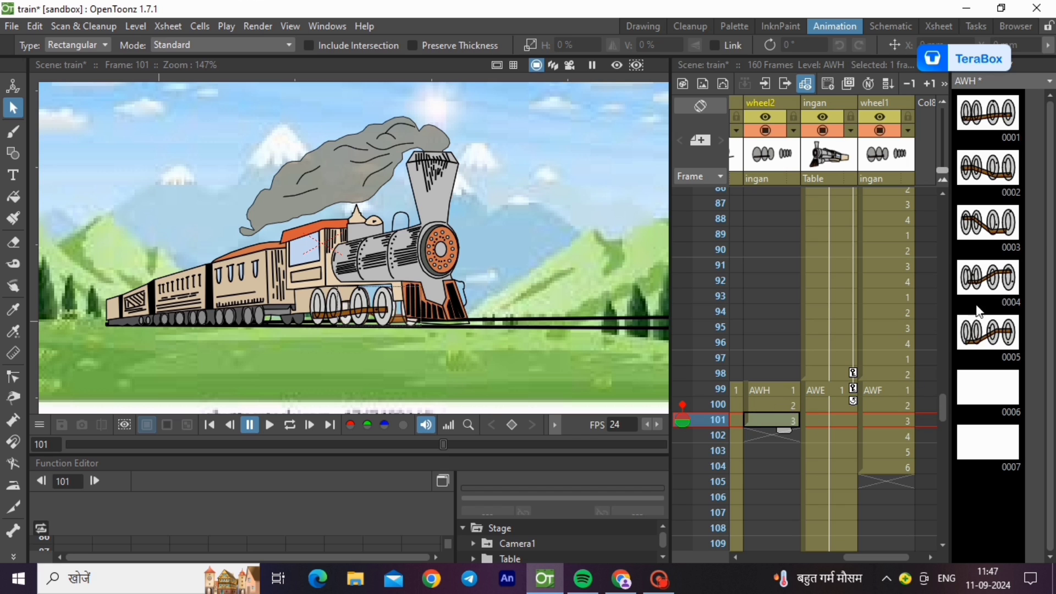
pyautogui.rightClick(757, 415)
pyautogui.click(953, 77)
pyautogui.click(788, 433)
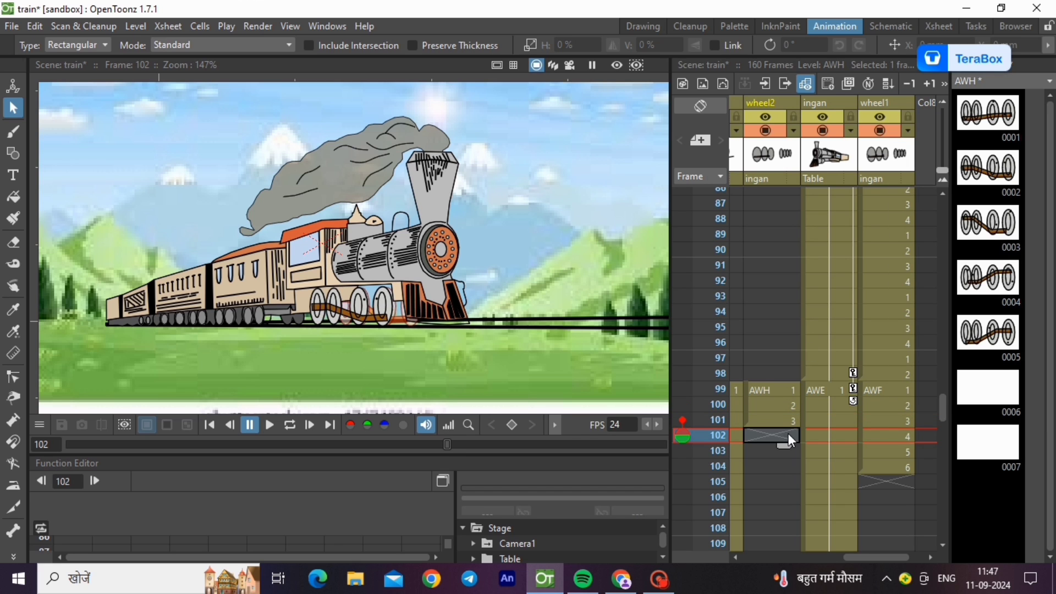
pyautogui.hotkey('ctrl', 'v')
pyautogui.rightClick(980, 338)
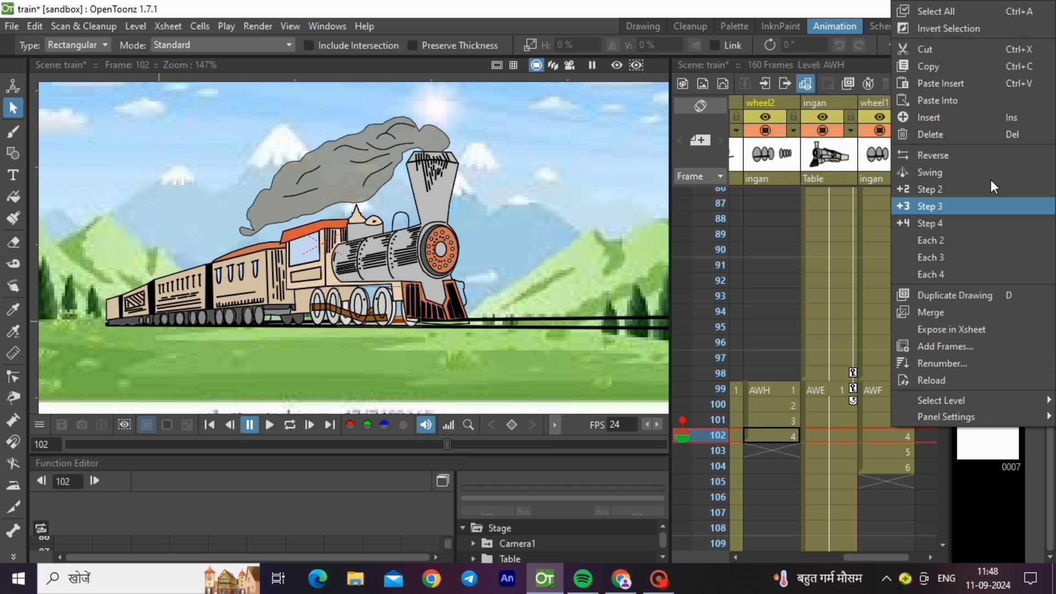
pyautogui.click(985, 68)
pyautogui.click(767, 447)
pyautogui.hotkey('ctrl', 'v')
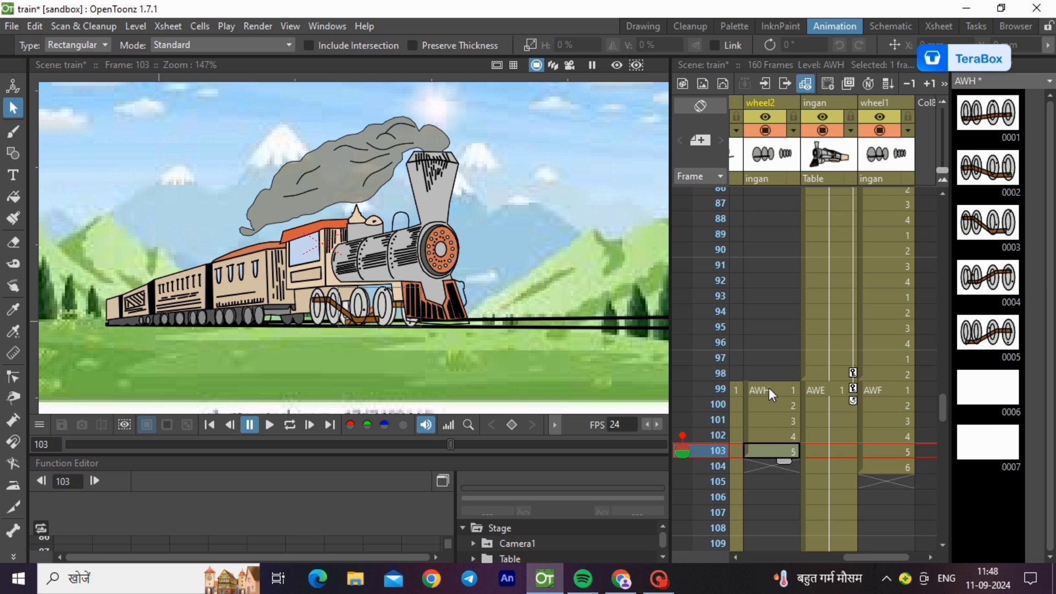
# Step: Copy the five-drawing wheel cycle in frames 99 to 103 of the wheel2 column
pyautogui.moveTo(768, 387); pyautogui.dragTo(774, 446)
pyautogui.rightClick(774, 444)
pyautogui.click(813, 198)
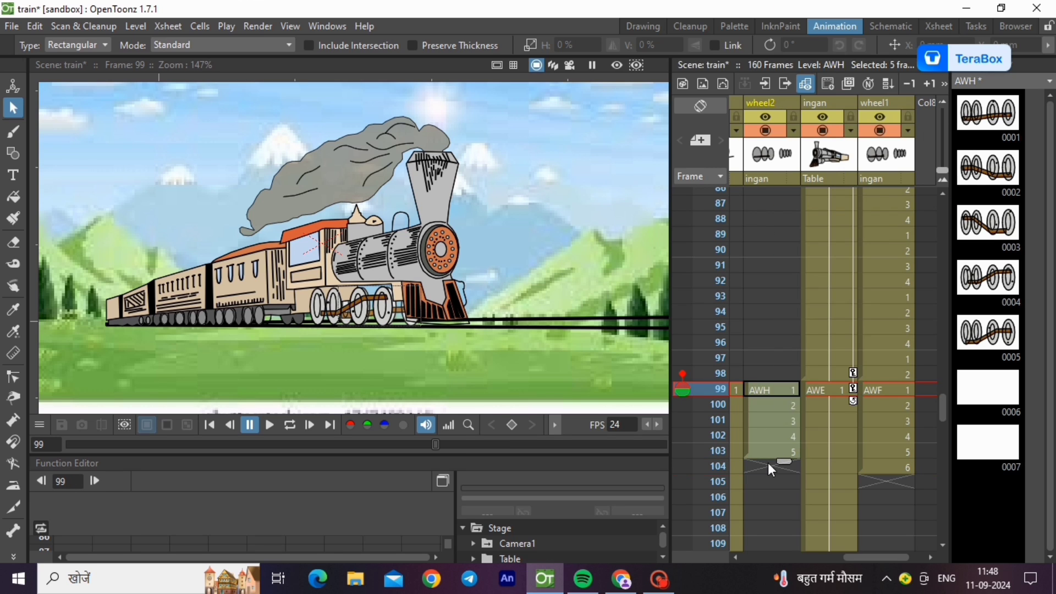
# Step: Paste the copied five-drawing wheel cycle repeatedly down the wheel2 column from frame 104 through frame 158
pyautogui.click(768, 463)
pyautogui.hotkey('ctrl', 'v')
pyautogui.scroll(-2, 767, 463)
pyautogui.click(767, 453)
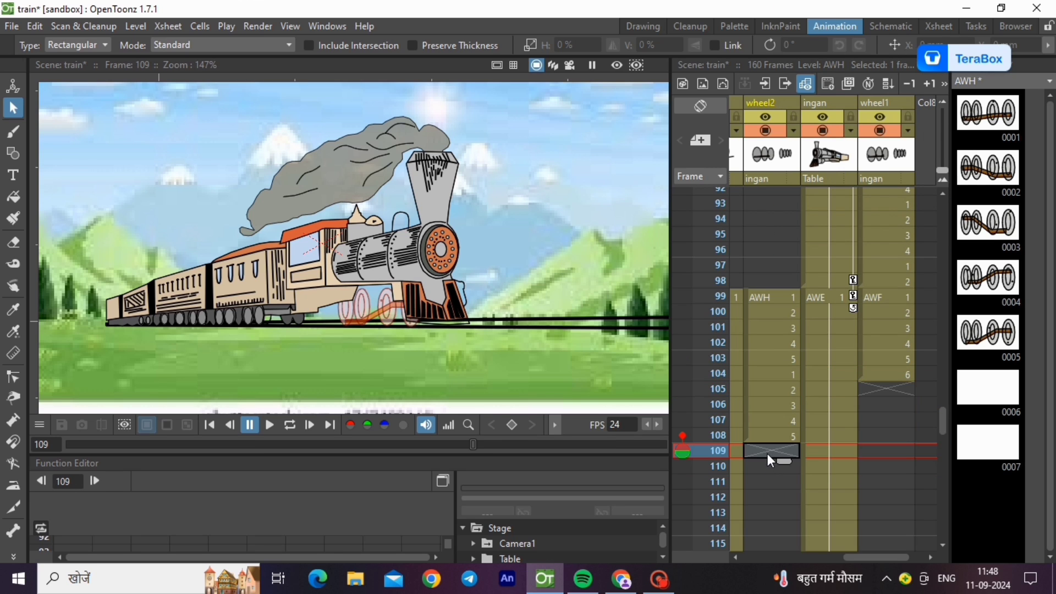
pyautogui.hotkey('ctrl', 'v')
pyautogui.click(771, 526)
pyautogui.hotkey('ctrl', 'v')
pyautogui.scroll(-4, 771, 525)
pyautogui.click(779, 419)
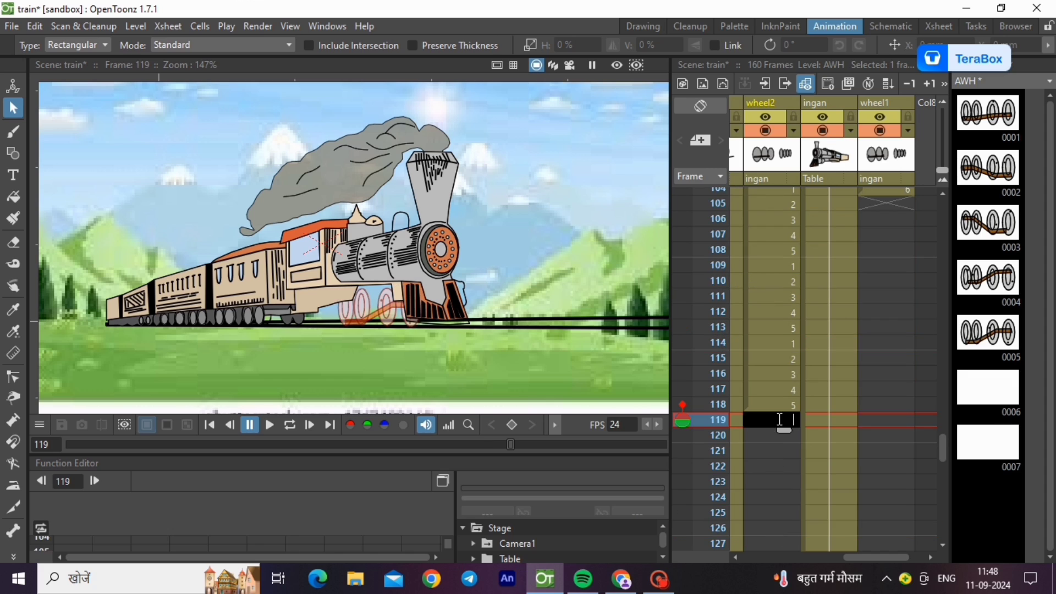
pyautogui.hotkey('ctrl', 'v')
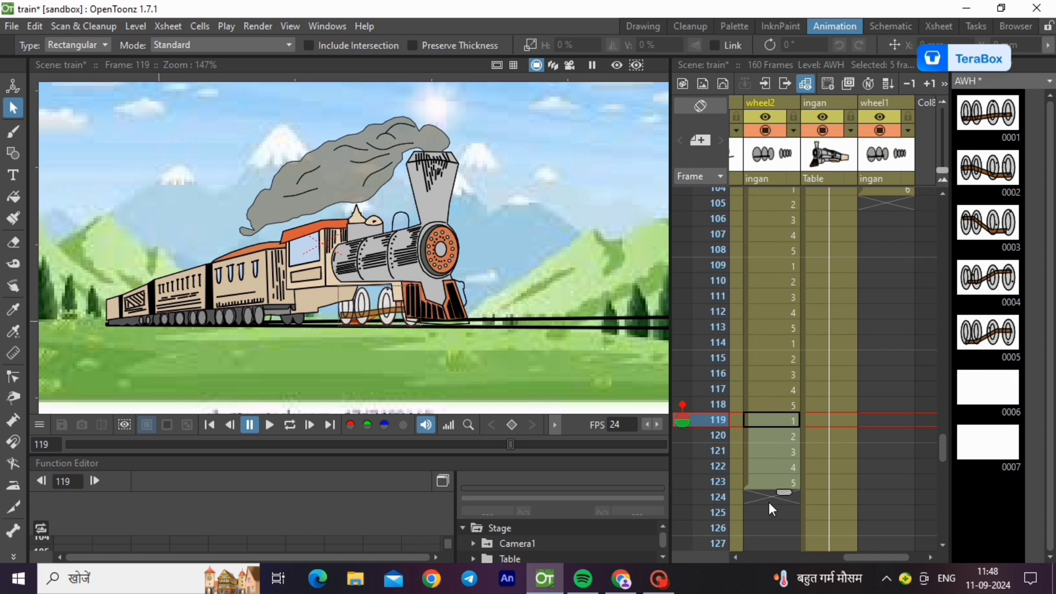
pyautogui.click(769, 498)
pyautogui.hotkey('ctrl', 'v')
pyautogui.scroll(-4, 768, 503)
pyautogui.click(780, 393)
pyautogui.hotkey('ctrl', 'v')
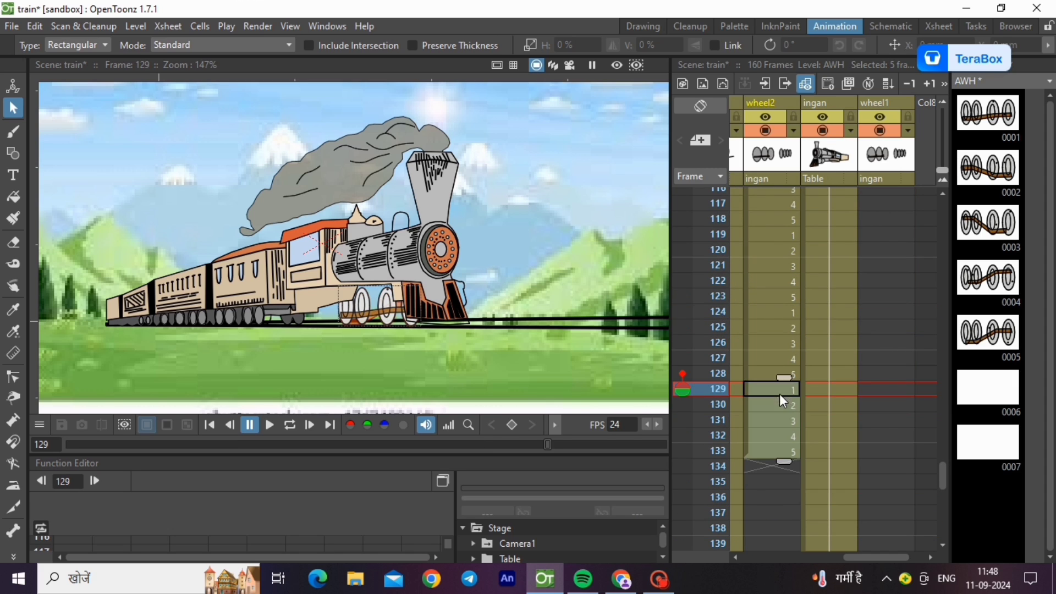
pyautogui.scroll(-2, 780, 394)
pyautogui.click(767, 373)
pyautogui.hotkey('ctrl', 'v')
pyautogui.scroll(-2, 767, 375)
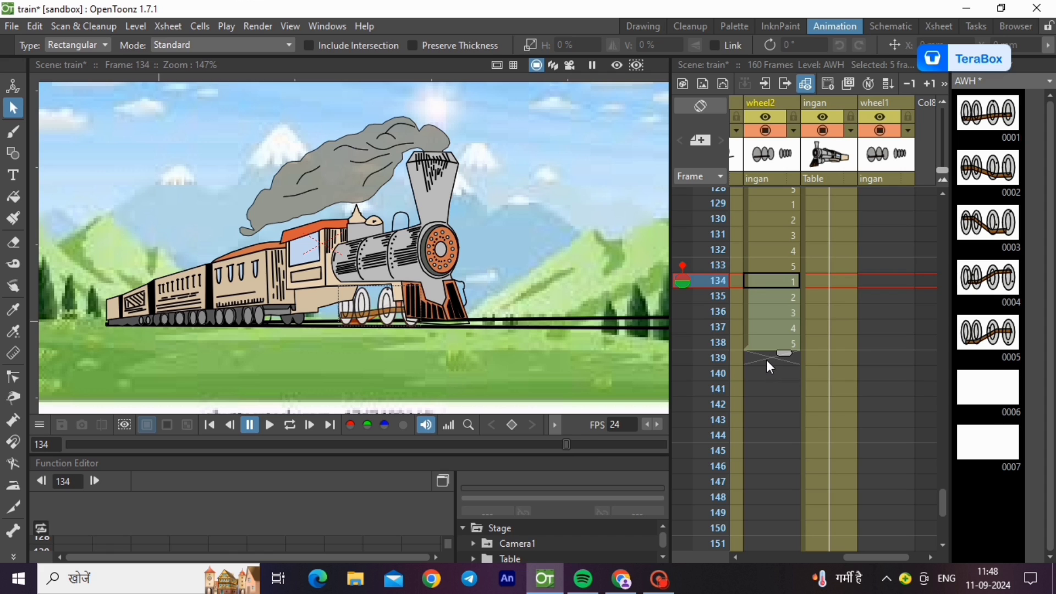
pyautogui.click(767, 359)
pyautogui.hotkey('ctrl', 'v')
pyautogui.scroll(-1, 767, 359)
pyautogui.click(767, 343)
pyautogui.hotkey('ctrl', 'v')
pyautogui.scroll(-1, 766, 343)
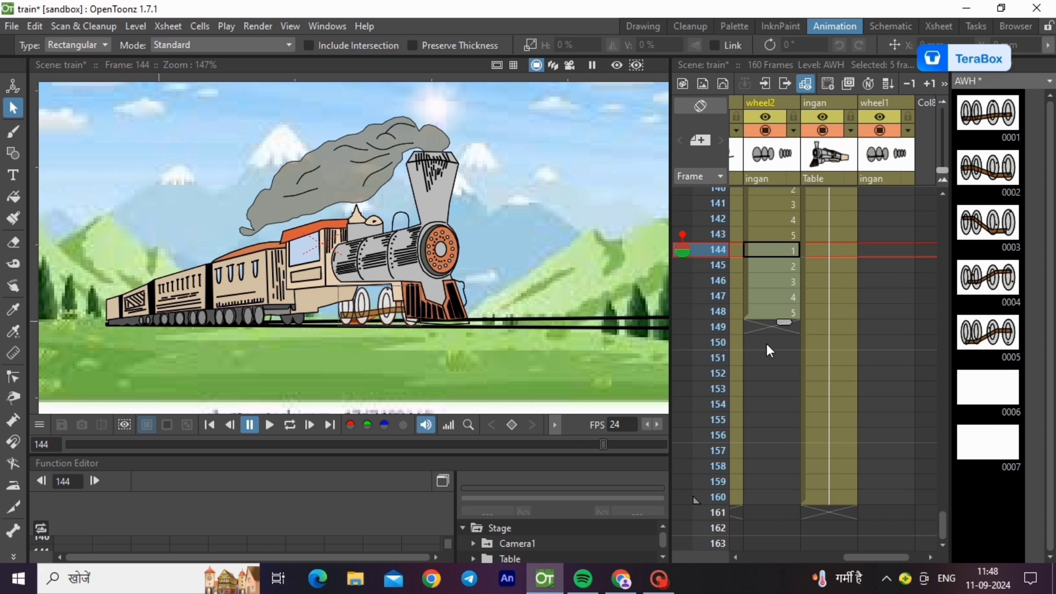
pyautogui.click(763, 329)
pyautogui.hotkey('ctrl', 'v')
pyautogui.click(774, 411)
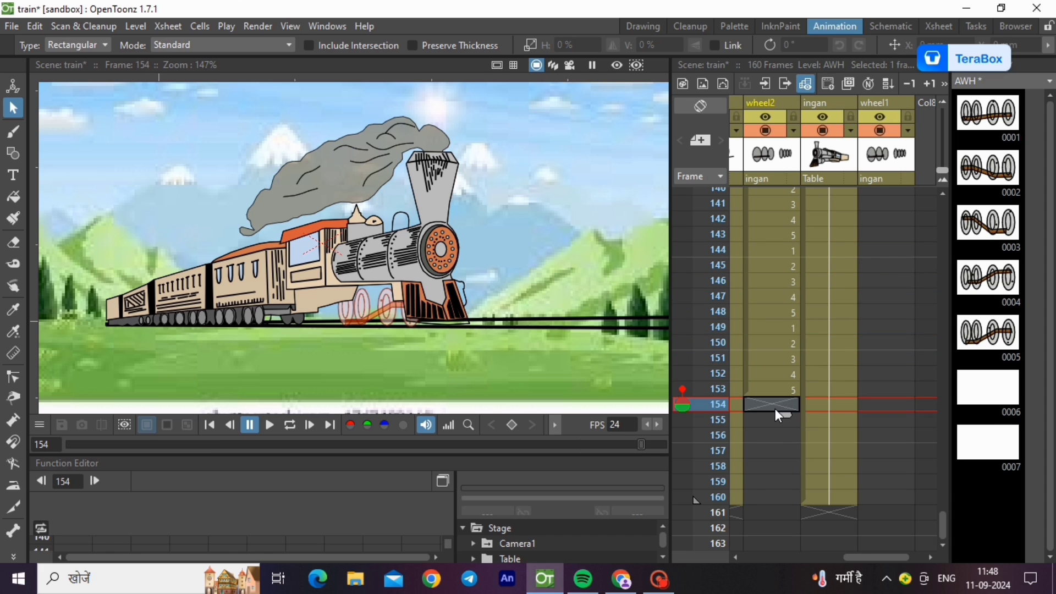
pyautogui.hotkey('ctrl', 'v')
# Step: Paste one more wheel cycle at frame 159 of the wheel2 column and trim it to end at frame 160
pyautogui.click(768, 482)
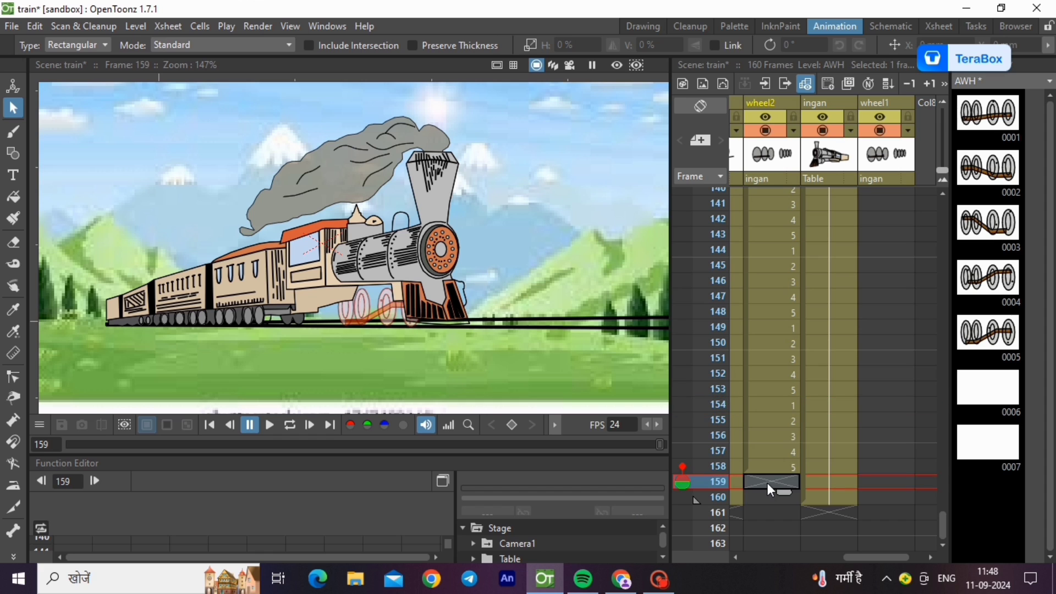
pyautogui.hotkey('ctrl', 'v')
pyautogui.scroll(-1, 784, 473)
pyautogui.moveTo(781, 464); pyautogui.dragTo(781, 410)
pyautogui.click(988, 279)
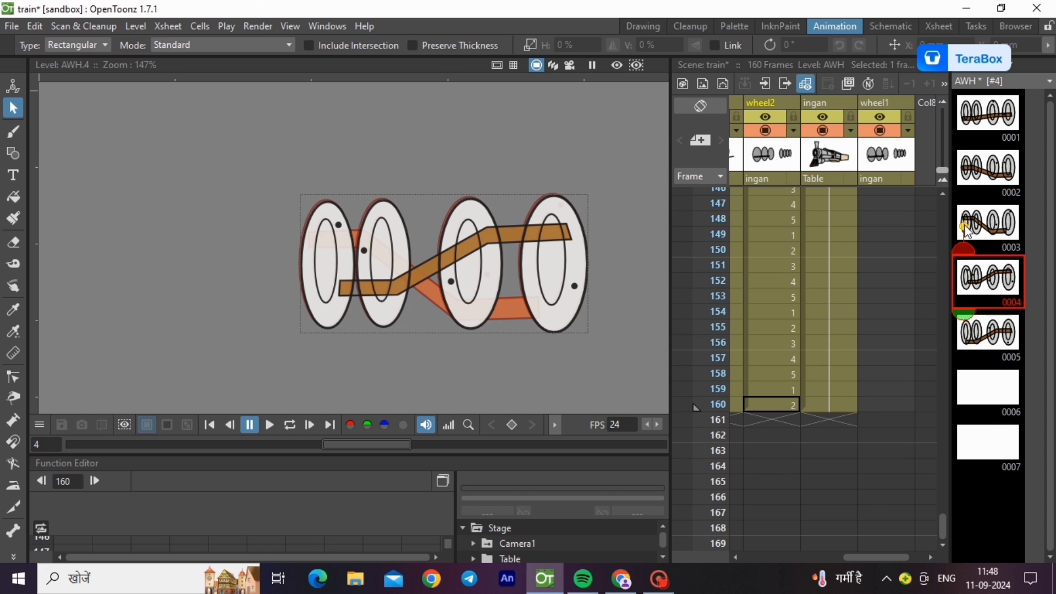
pyautogui.click(963, 227)
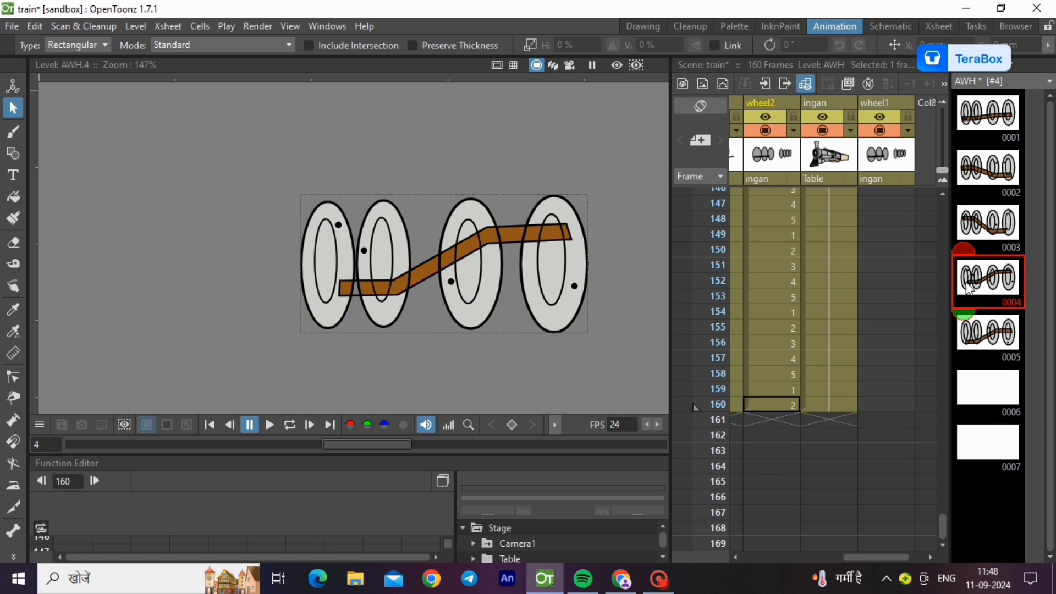
pyautogui.click(764, 401)
# Step: Copy the six-drawing AWF wheel cycle in frames 99 to 104 of the wheel1 column
pyautogui.scroll(2, 773, 412)
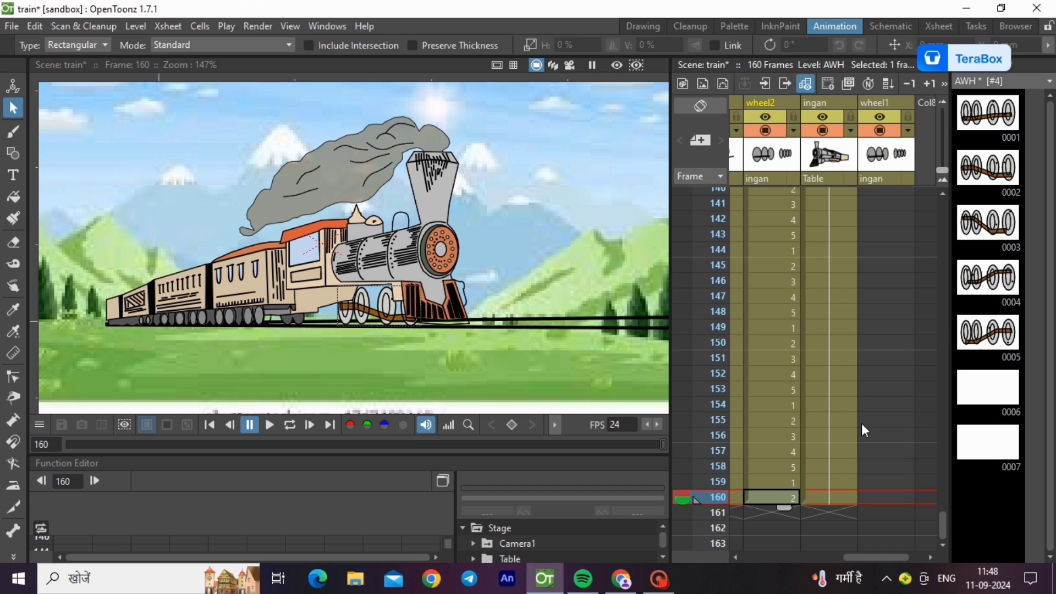
pyautogui.scroll(15, 861, 424)
pyautogui.moveTo(880, 389); pyautogui.dragTo(885, 462)
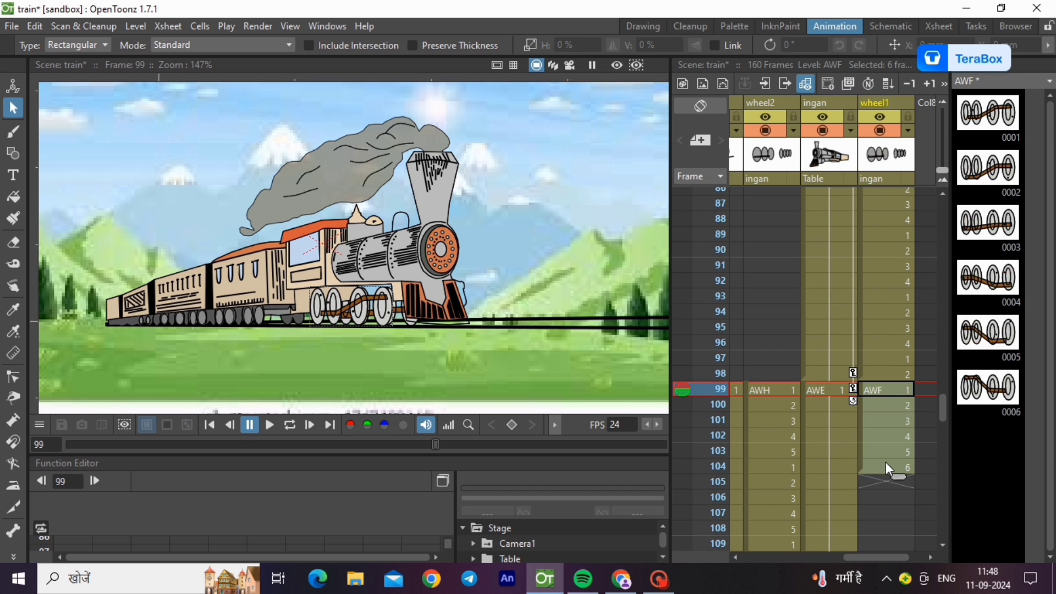
pyautogui.rightClick(886, 462)
pyautogui.click(940, 303)
# Step: Paste the copied six-drawing wheel cycle repeatedly down the wheel1 column from frame 105 through frame 158
pyautogui.click(882, 480)
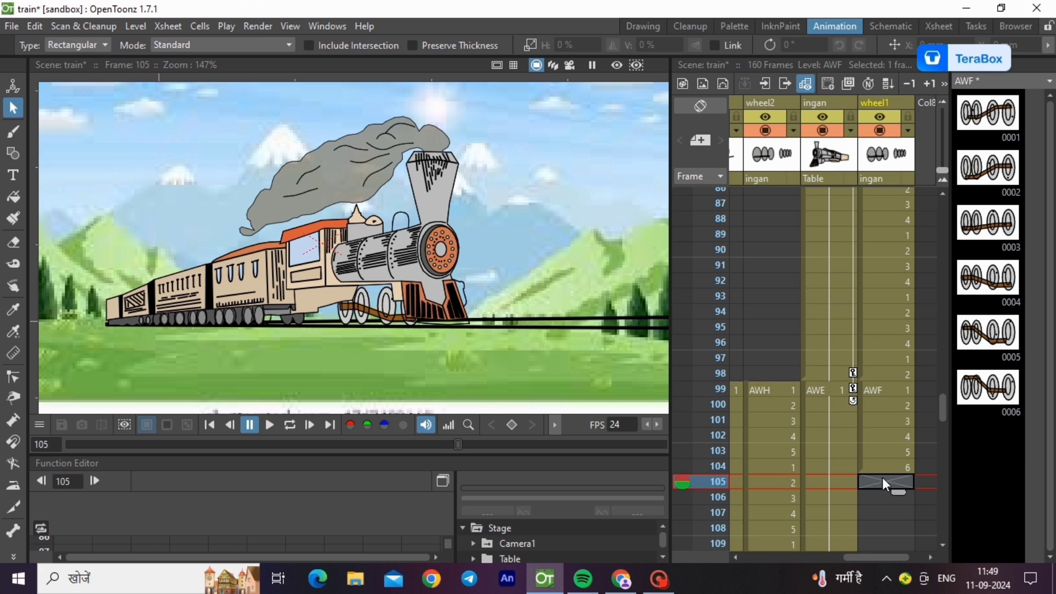
pyautogui.hotkey('ctrl', 'v')
pyautogui.scroll(-1, 890, 507)
pyautogui.click(873, 480)
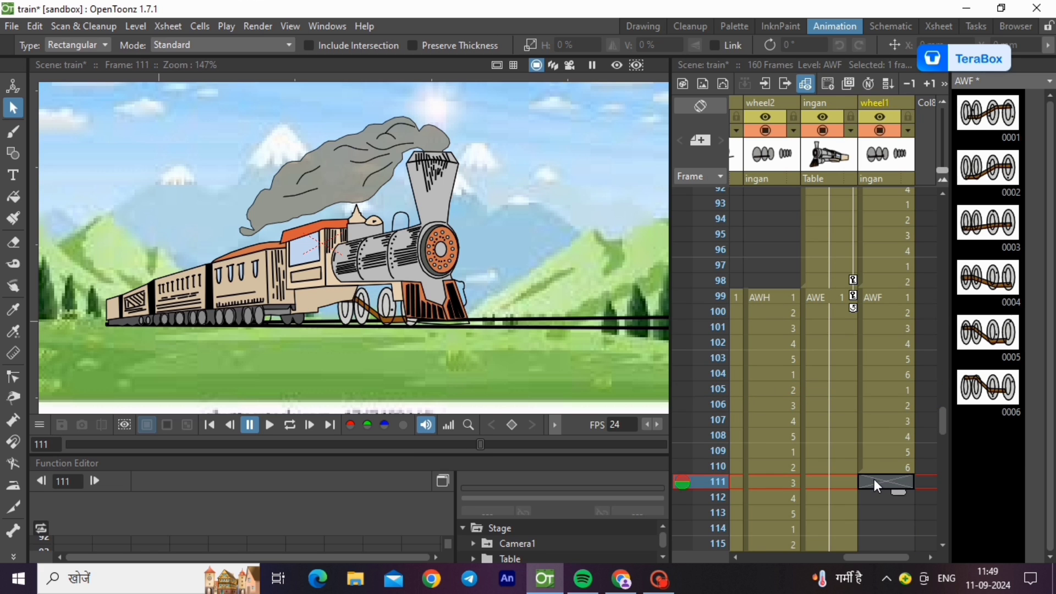
pyautogui.hotkey('ctrl', 'v')
pyautogui.scroll(-1, 873, 479)
pyautogui.click(873, 480)
pyautogui.hotkey('ctrl', 'v')
pyautogui.scroll(-2, 876, 410)
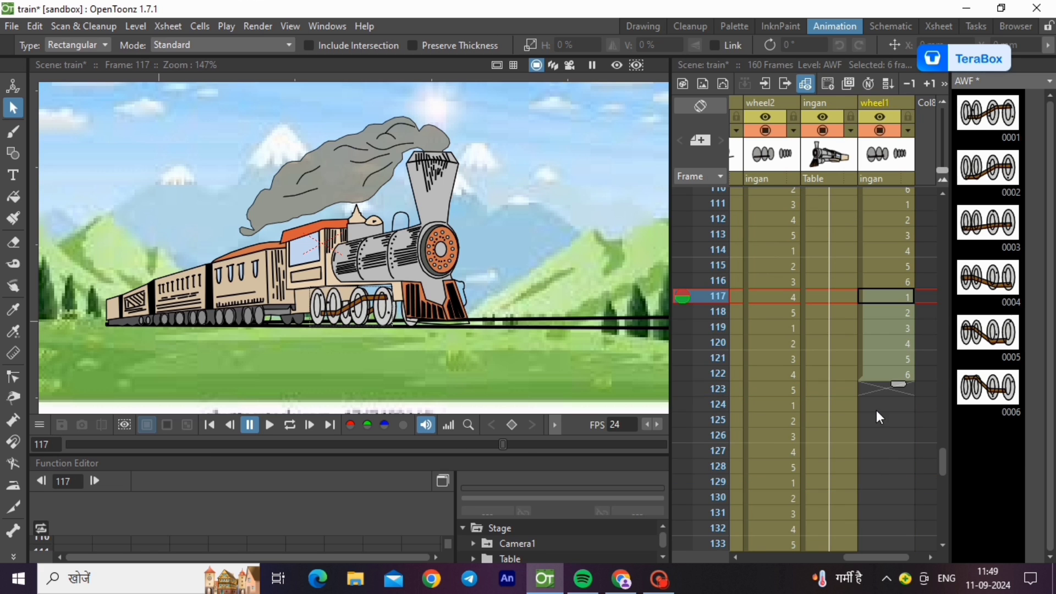
pyautogui.click(876, 394)
pyautogui.hotkey('ctrl', 'v')
pyautogui.scroll(-2, 876, 394)
pyautogui.click(876, 394)
pyautogui.hotkey('ctrl', 'v')
pyautogui.scroll(-2, 876, 394)
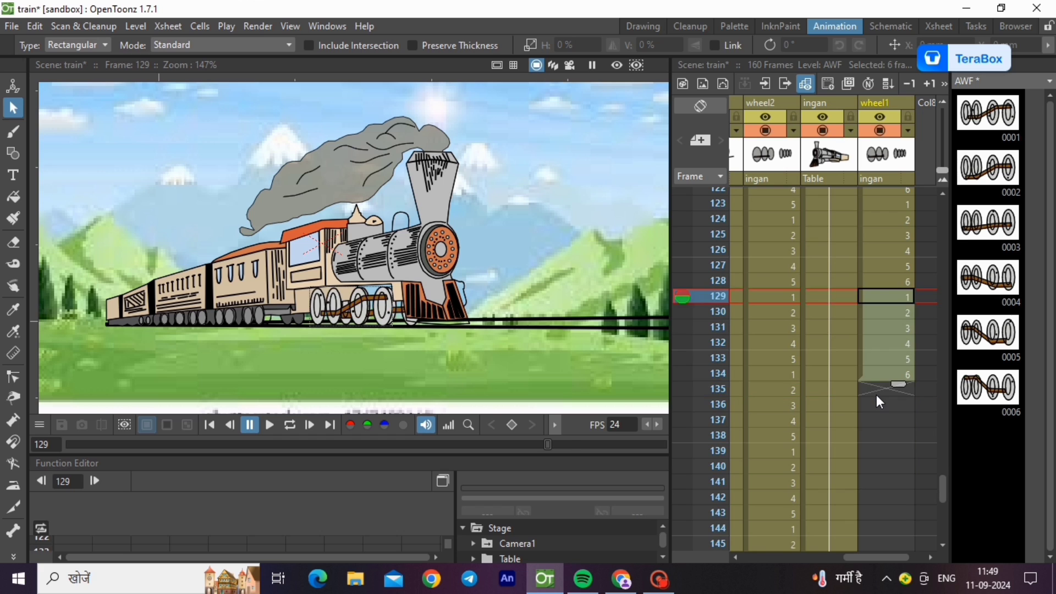
pyautogui.click(876, 394)
pyautogui.hotkey('ctrl', 'v')
pyautogui.scroll(-4, 876, 395)
pyautogui.click(882, 298)
pyautogui.hotkey('ctrl', 'v')
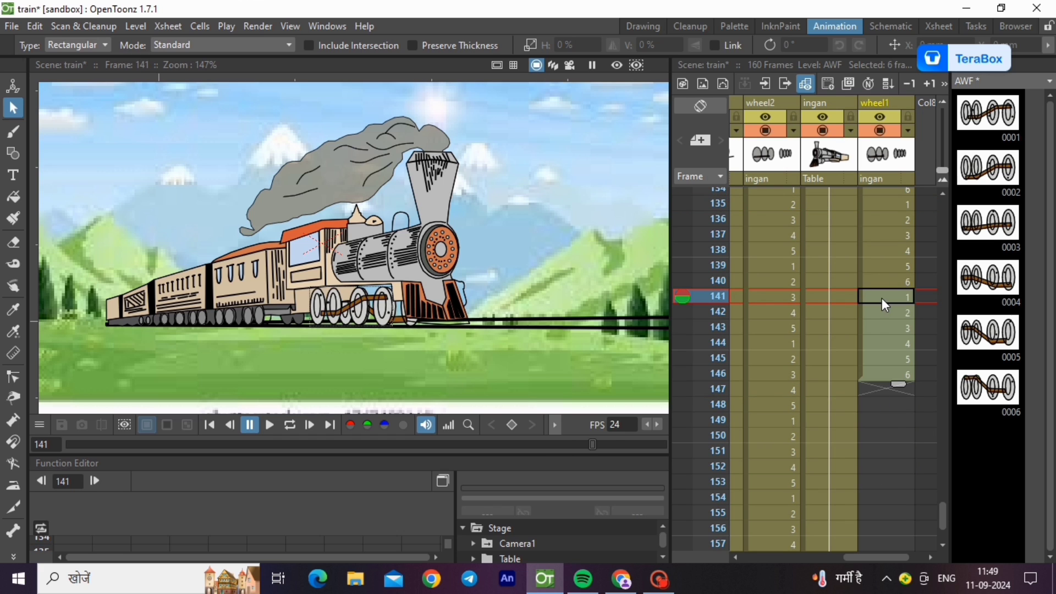
pyautogui.click(870, 388)
pyautogui.hotkey('ctrl', 'v')
pyautogui.click(880, 486)
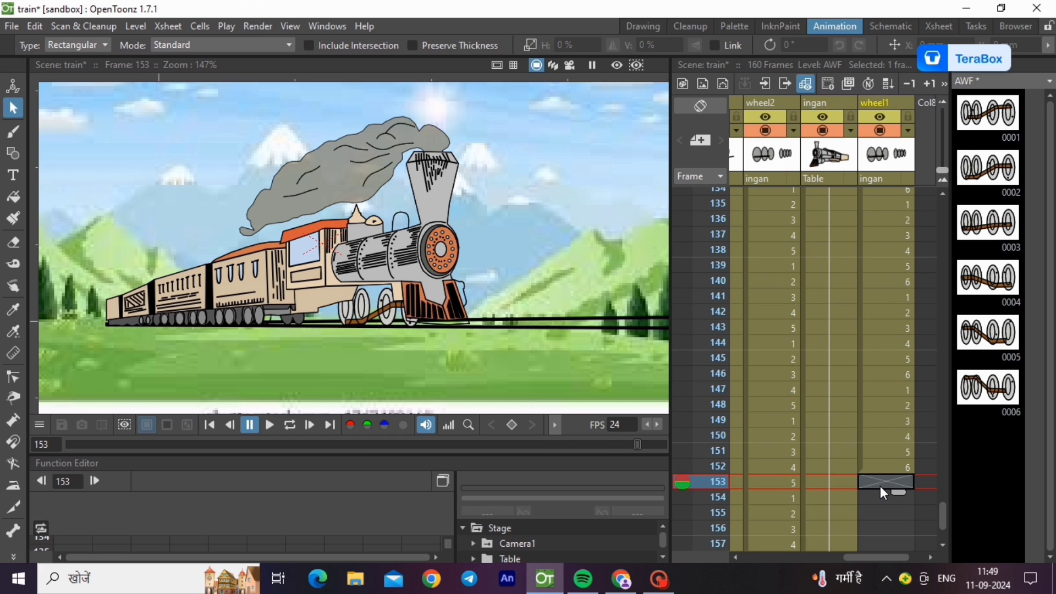
pyautogui.hotkey('ctrl', 'v')
pyautogui.scroll(-2, 880, 486)
# Step: Paste one more wheel cycle at frame 159 of the wheel1 column and delete its cells in frames 161 to 164
pyautogui.click(876, 483)
pyautogui.hotkey('ctrl', 'v')
pyautogui.scroll(-4, 875, 483)
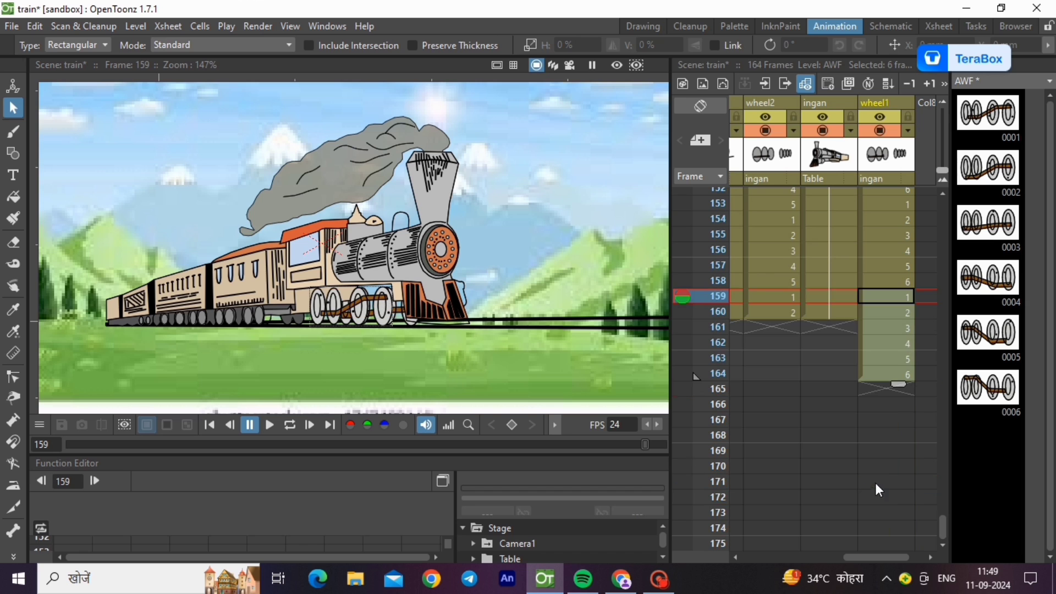
pyautogui.click(893, 328)
pyautogui.rightClick(895, 327)
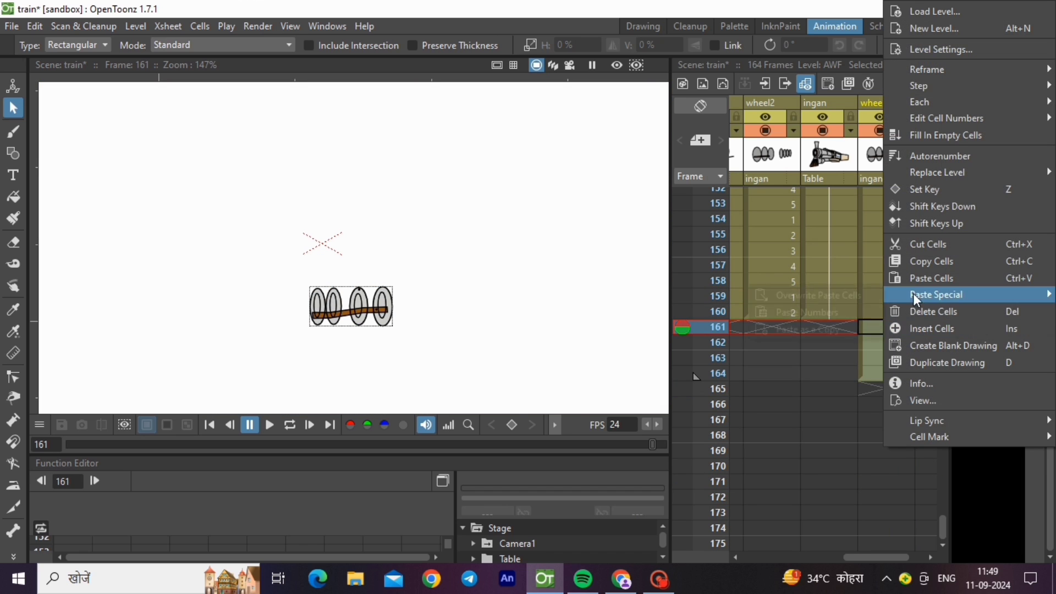
pyautogui.click(911, 312)
pyautogui.click(887, 308)
# Step: Play the mountain shot from frame 99 to check the wheel animation
pyautogui.scroll(10, 886, 307)
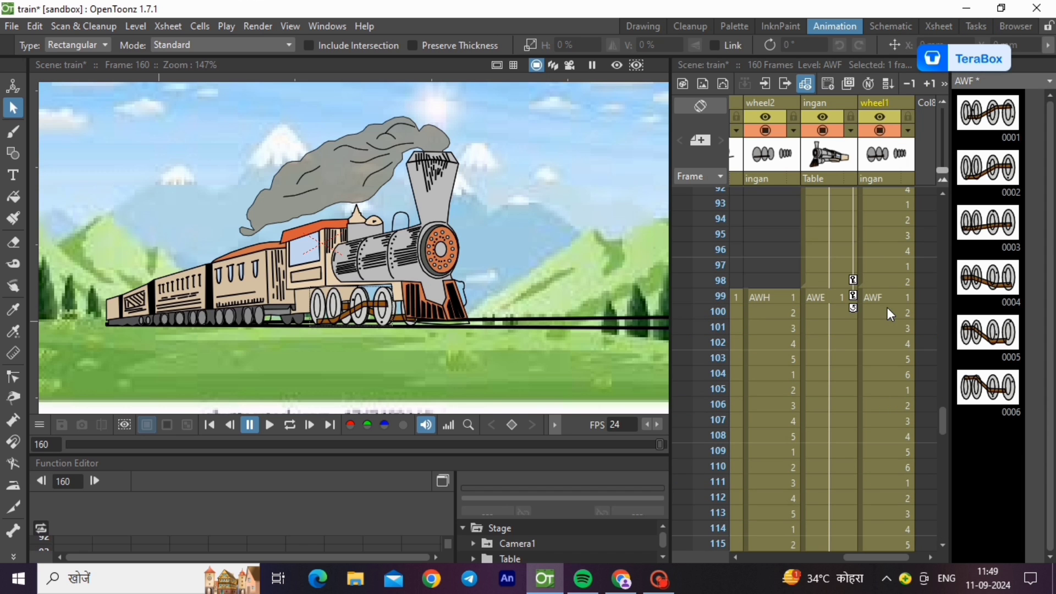
pyautogui.click(885, 300)
pyautogui.click(268, 424)
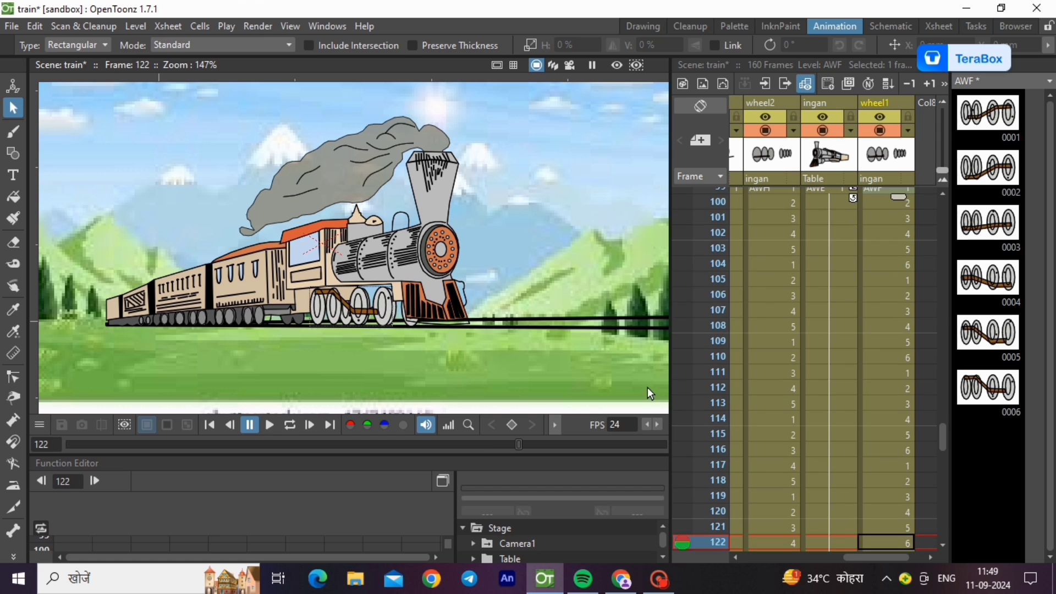
# Step: Scale the ingan train down to a global scale of about 17.39% at frame 99 with the Animate tool
pyautogui.scroll(5, 817, 352)
pyautogui.click(817, 374)
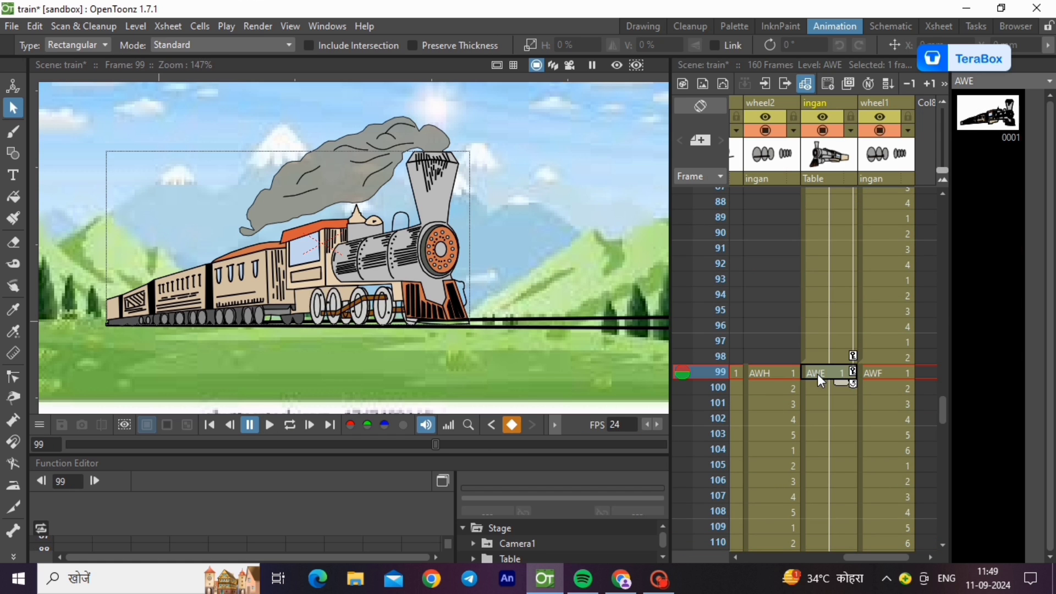
pyautogui.click(13, 86)
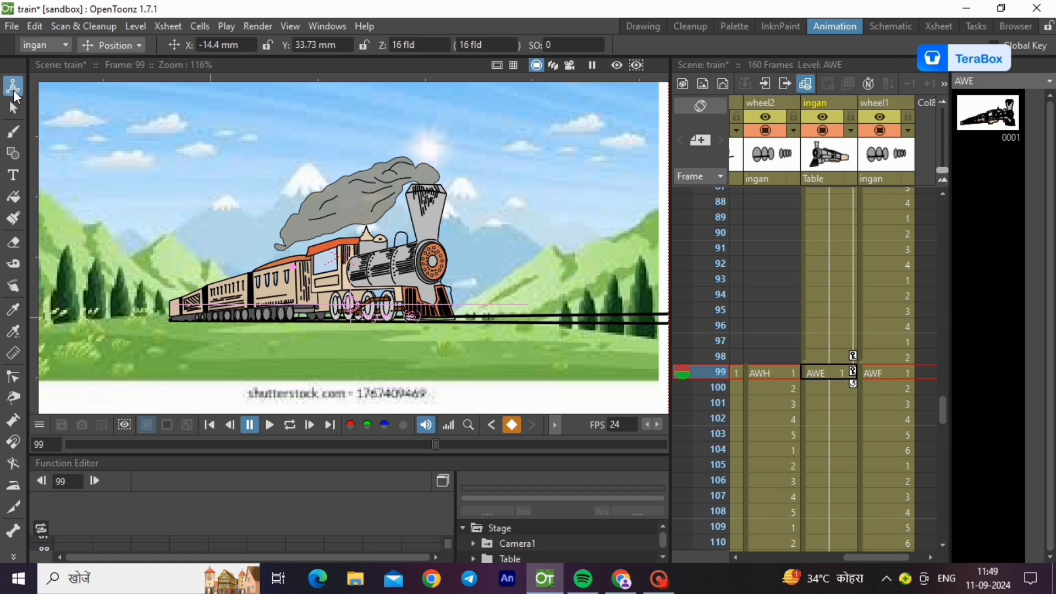
pyautogui.click(113, 45)
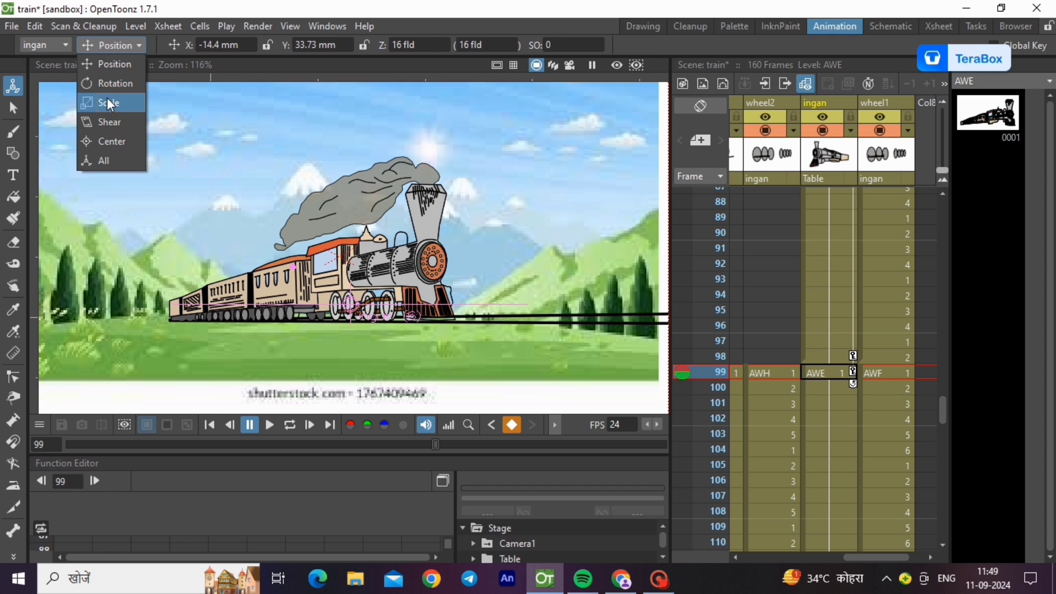
pyautogui.click(107, 102)
pyautogui.moveTo(445, 184); pyautogui.dragTo(393, 222)
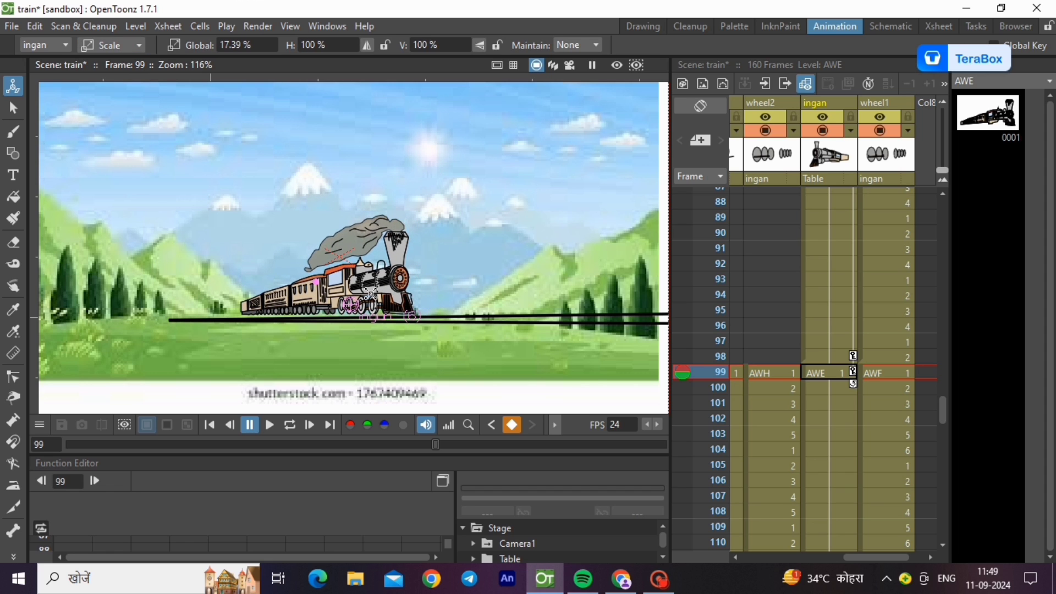
# Step: Move the ingan train along the track to about X -33.08 mm, Y 32.63 mm at frame 99
pyautogui.click(112, 45)
pyautogui.click(100, 62)
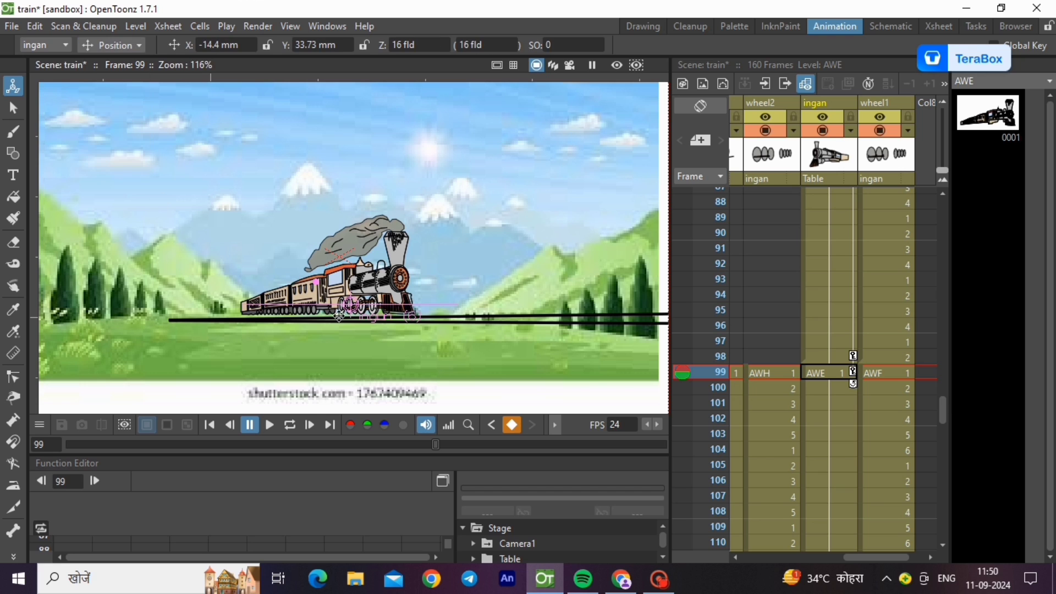
pyautogui.moveTo(342, 307); pyautogui.dragTo(266, 311)
# Step: Move the ingan train along the track to about X 21.67 mm, Y 31.89 mm at frame 160
pyautogui.scroll(-10, 819, 453)
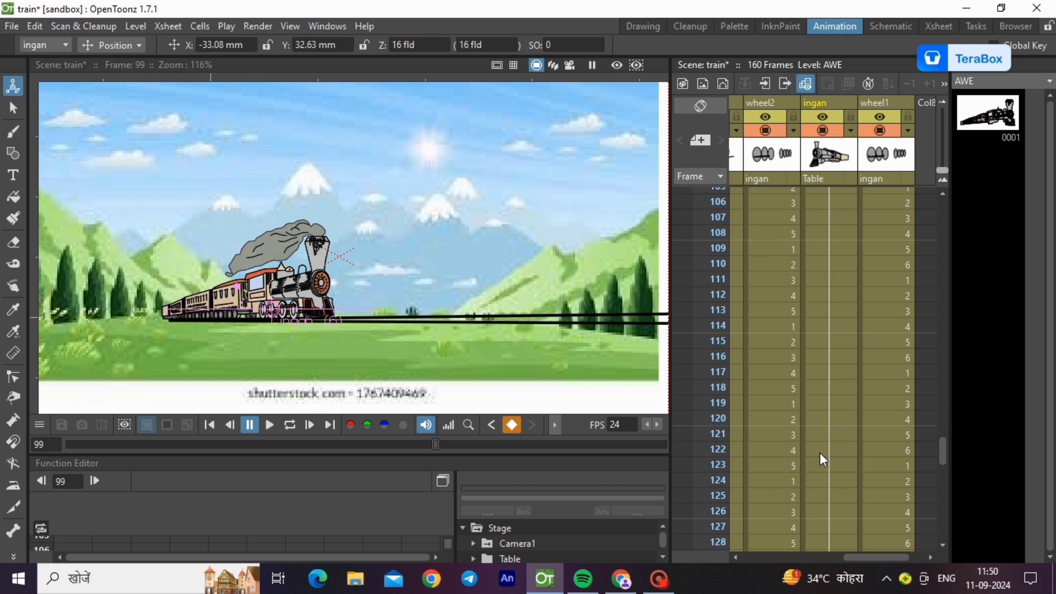
pyautogui.scroll(-5, 819, 453)
pyautogui.click(823, 389)
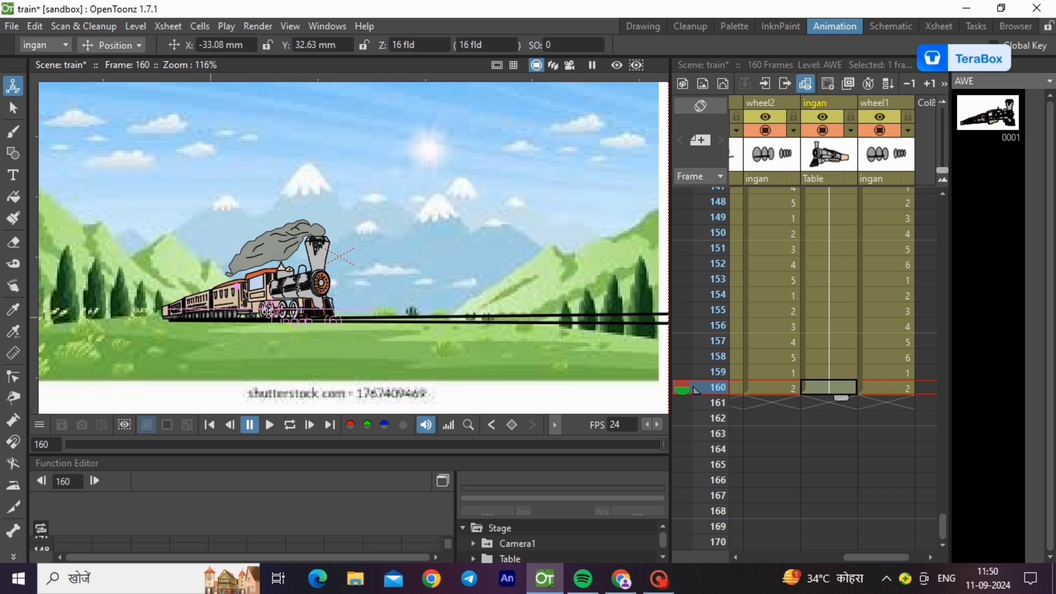
pyautogui.moveTo(270, 311); pyautogui.dragTo(503, 312)
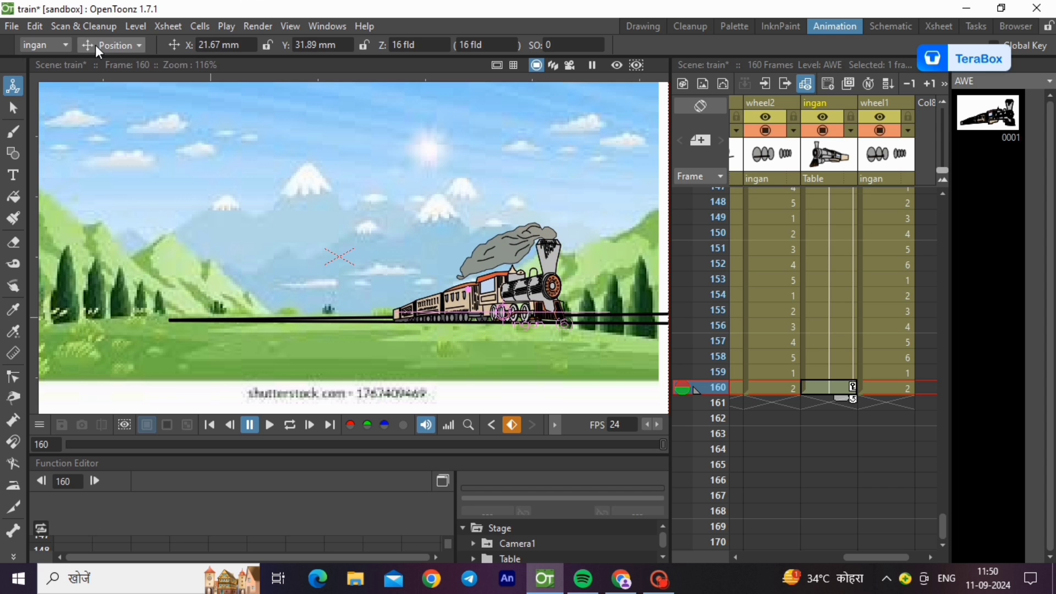
# Step: Enlarge the ingan train to a global scale of about 25.91% at frame 160
pyautogui.click(97, 49)
pyautogui.click(97, 99)
pyautogui.moveTo(318, 244); pyautogui.dragTo(221, 230)
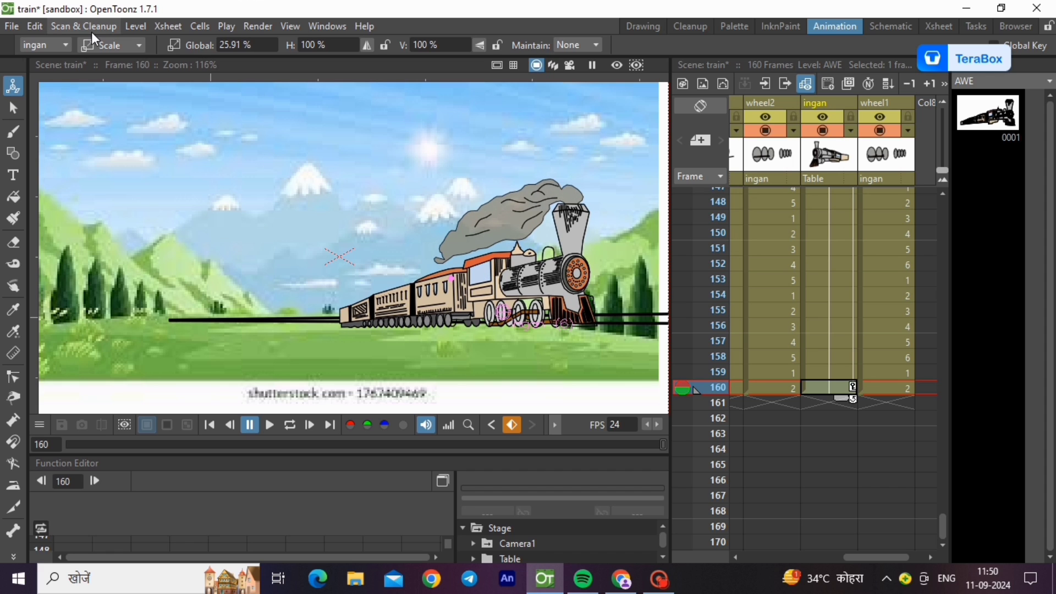
# Step: Reposition the enlarged train on the track at about X 24.96 mm, Y 32.81 mm at frame 160
pyautogui.click(96, 45)
pyautogui.click(94, 67)
pyautogui.moveTo(484, 316); pyautogui.dragTo(522, 309)
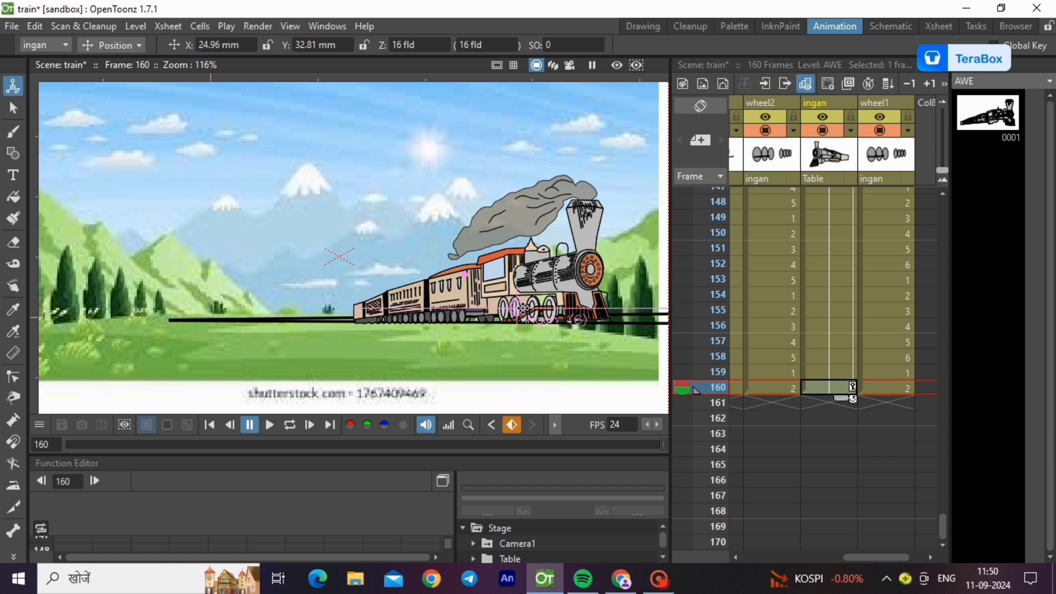
# Step: Play the scene to review the train's travel and growth across the mountain shot
pyautogui.scroll(10, 856, 324)
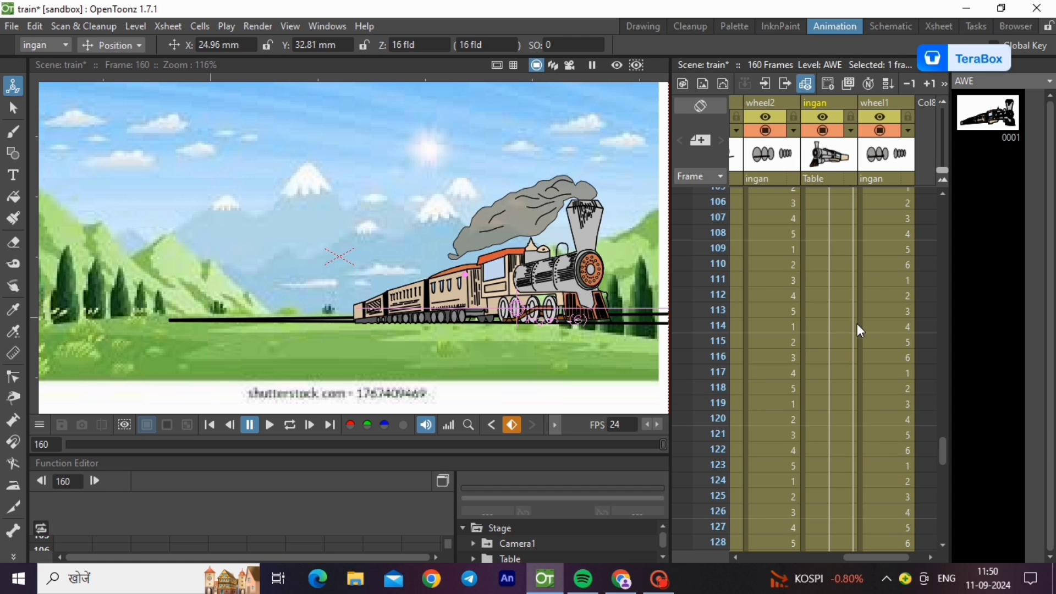
pyautogui.click(815, 282)
pyautogui.click(278, 425)
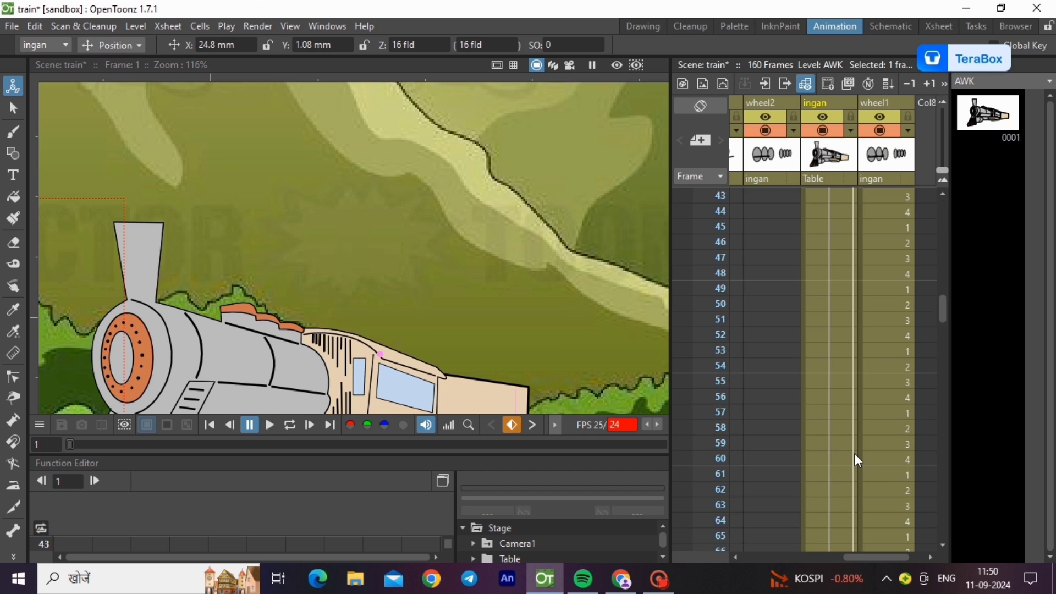
pyautogui.click(852, 456)
pyautogui.scroll(10, 814, 330)
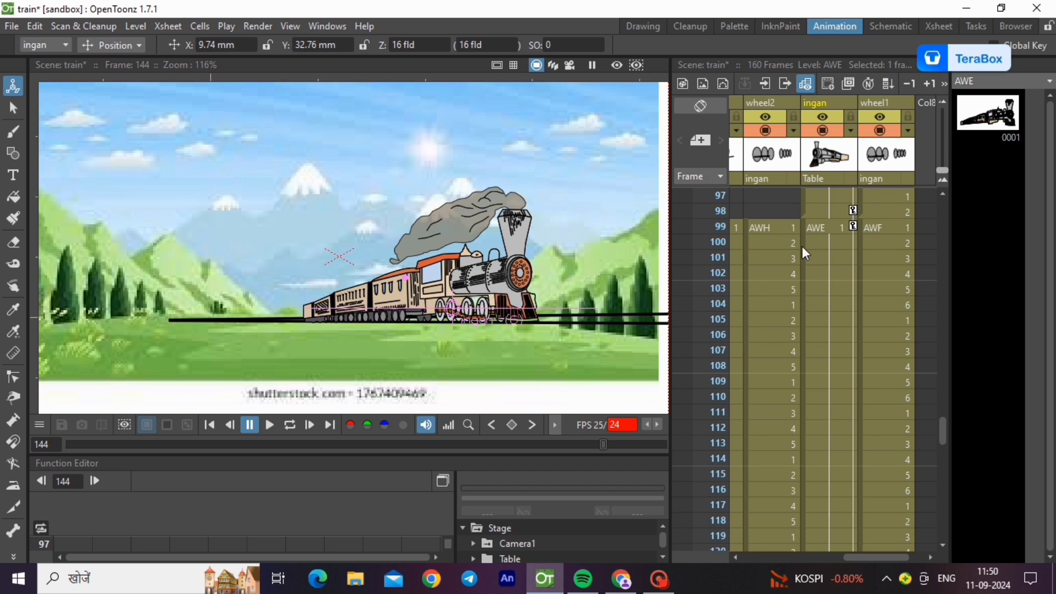
# Step: Scale down Camera1 at frame 99 so its frame closes in around the train in the mountain scene
pyautogui.click(824, 227)
pyautogui.moveTo(867, 557); pyautogui.dragTo(744, 557)
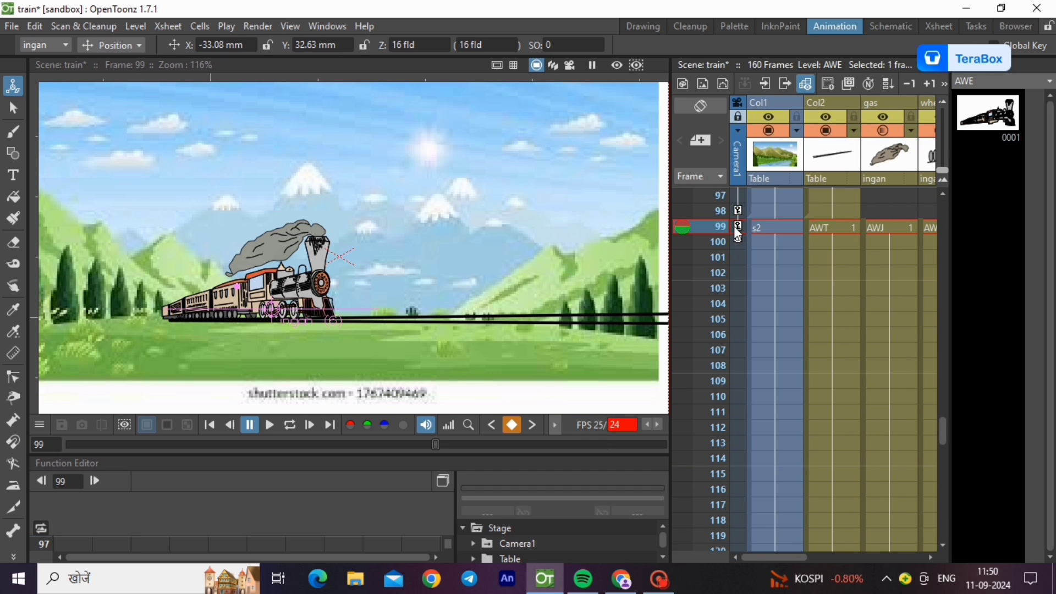
pyautogui.click(737, 226)
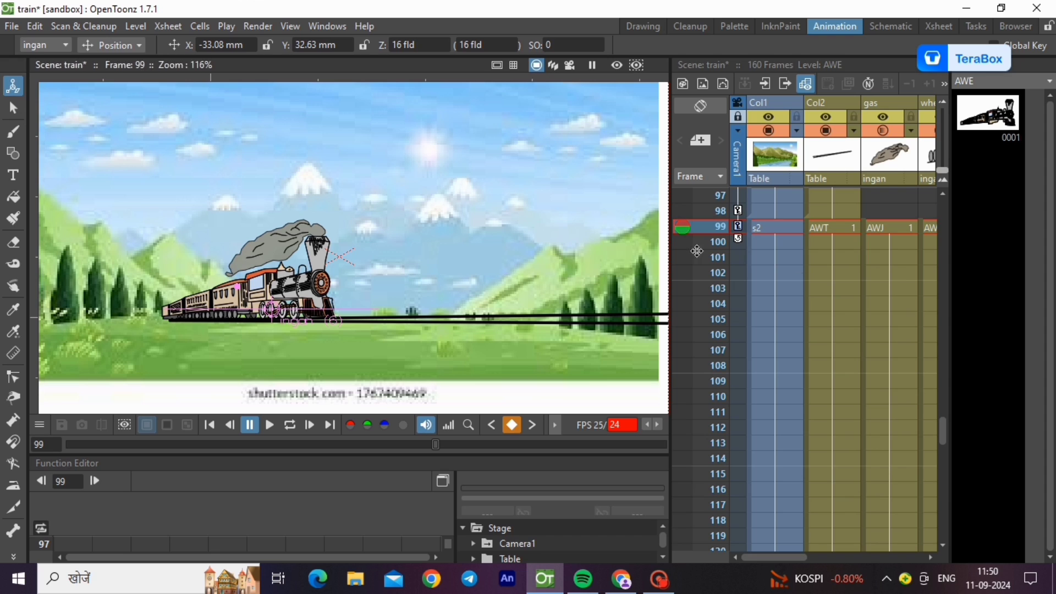
pyautogui.click(734, 229)
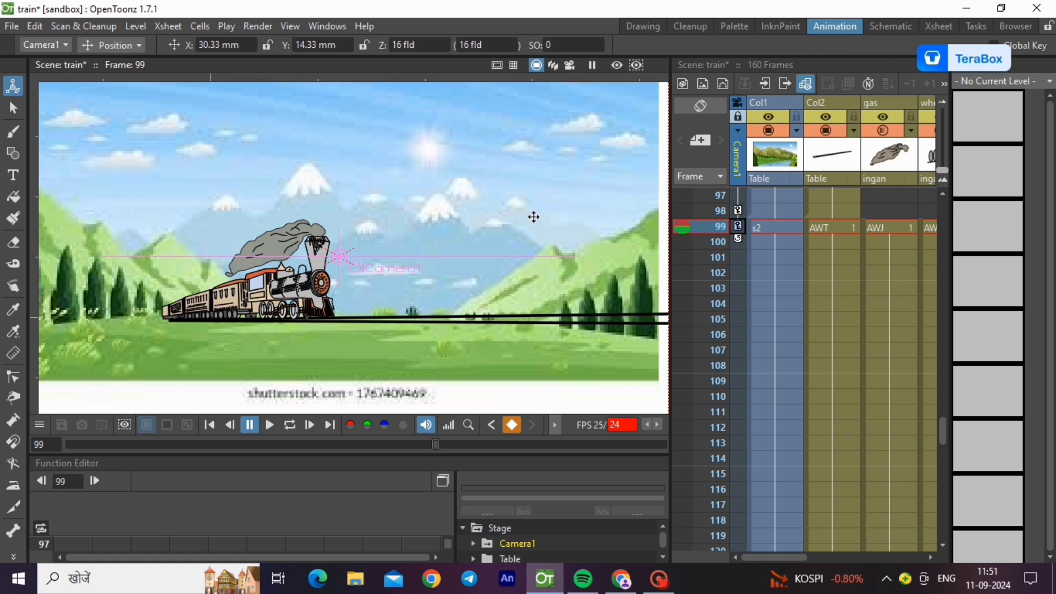
pyautogui.click(103, 42)
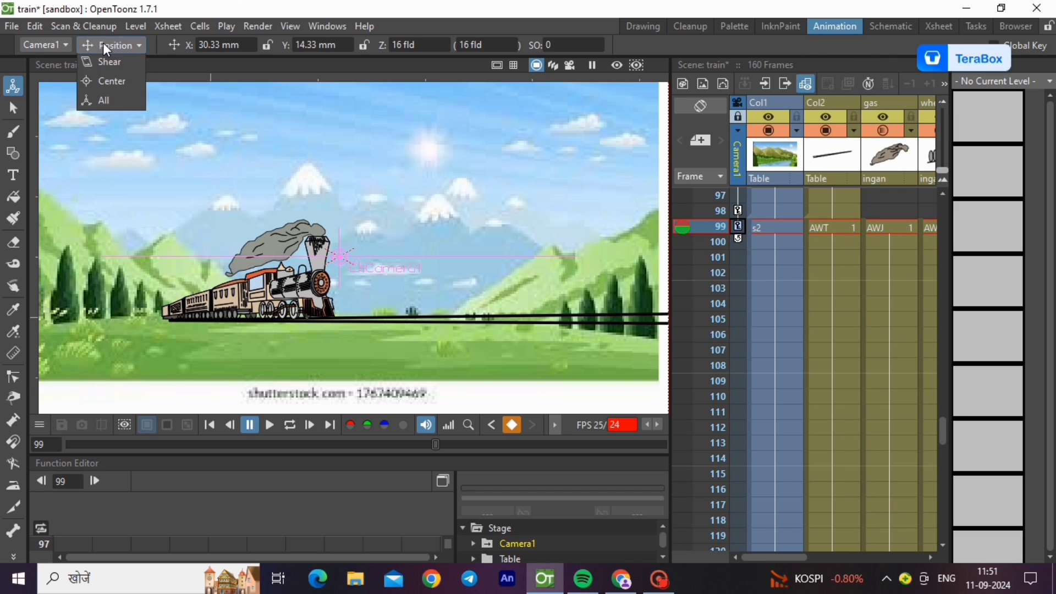
pyautogui.click(102, 104)
pyautogui.scroll(-1, 172, 235)
pyautogui.scroll(-1, 615, 330)
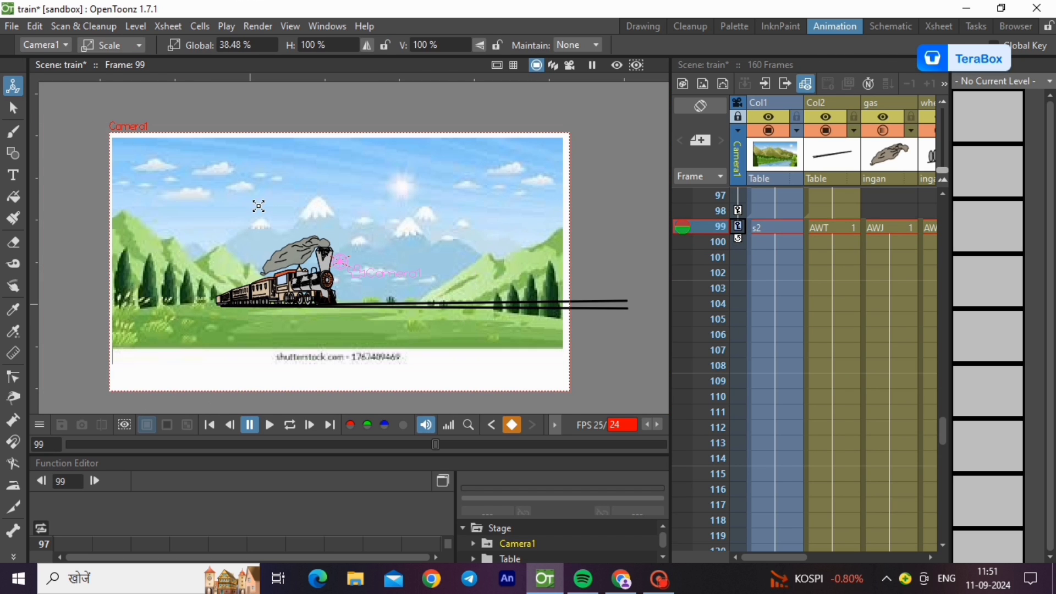
pyautogui.moveTo(103, 134); pyautogui.dragTo(232, 253)
# Step: Move Camera1 over the train at frame 99, to about X 20.1 mm, Y 14.06 mm
pyautogui.click(130, 47)
pyautogui.click(129, 57)
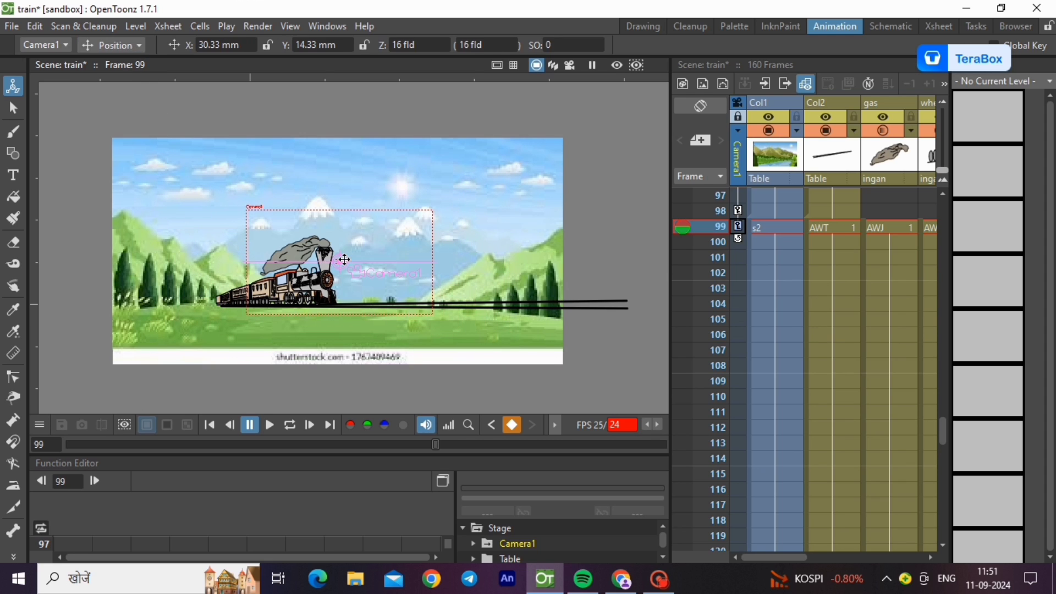
pyautogui.moveTo(344, 259); pyautogui.dragTo(314, 260)
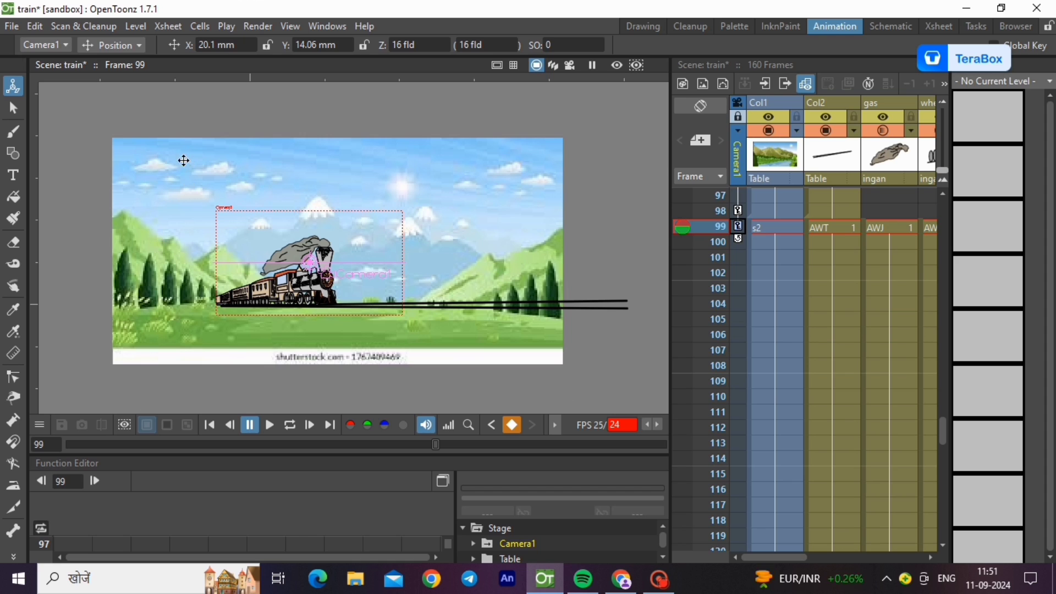
# Step: At frame 160, move Camera1 to about X 71.8 mm, Y 16.16 mm and set its global scale to about 15.95%
pyautogui.scroll(-10, 863, 413)
pyautogui.click(740, 336)
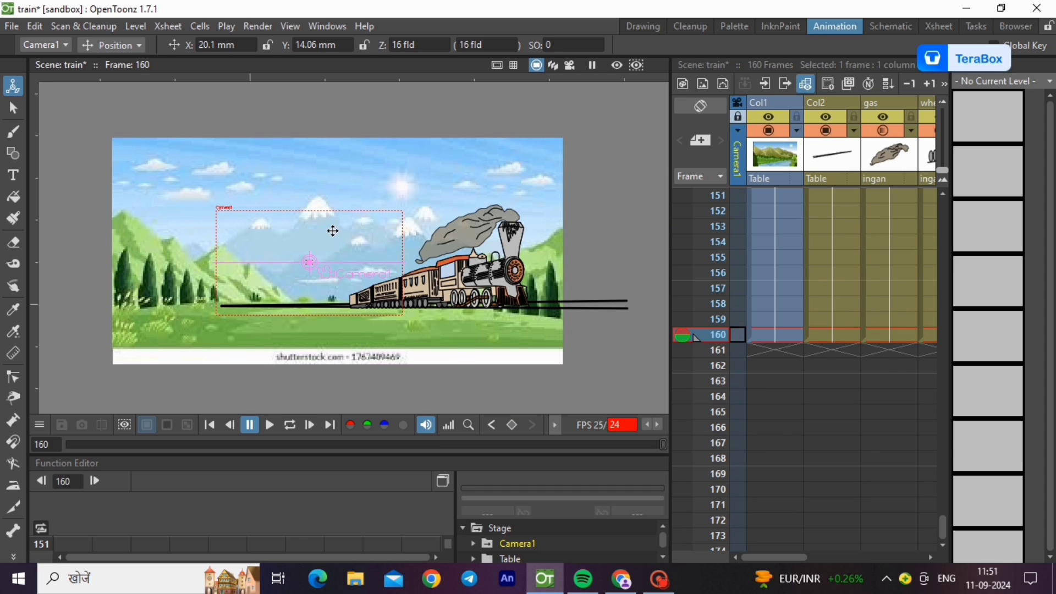
pyautogui.moveTo(314, 264); pyautogui.dragTo(467, 259)
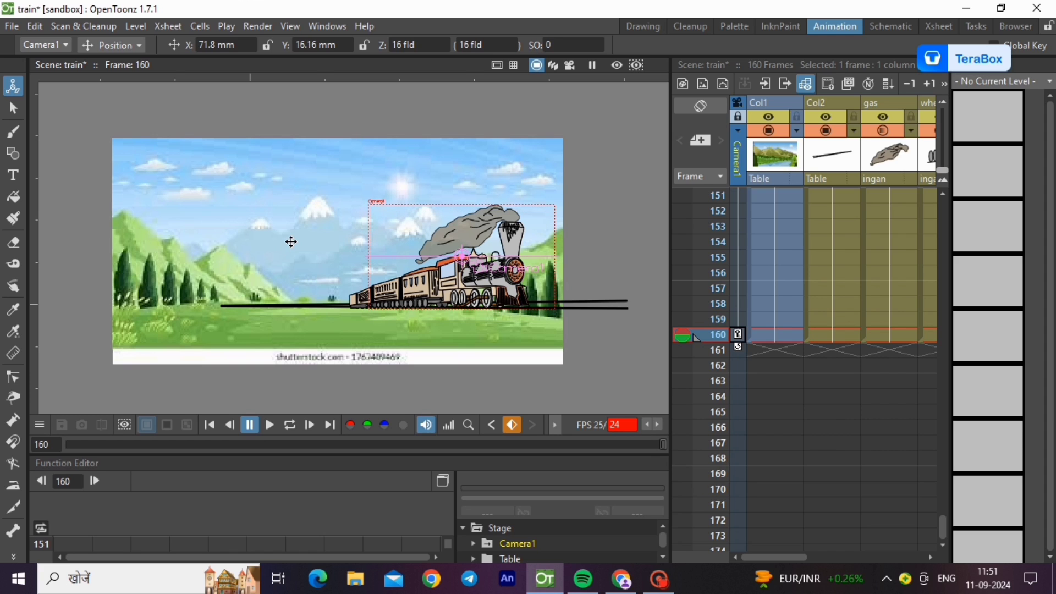
pyautogui.click(111, 44)
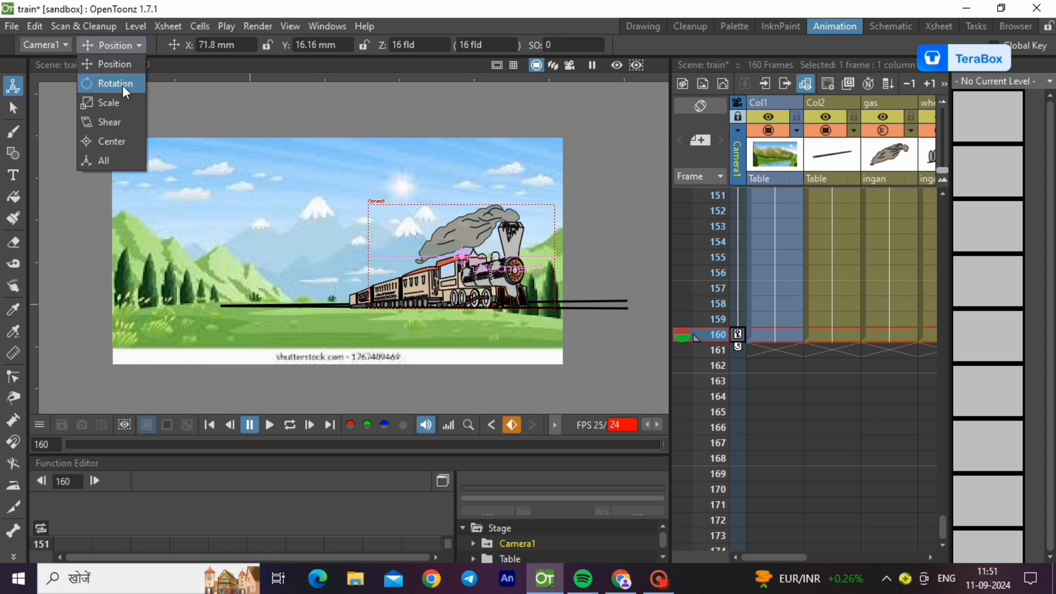
pyautogui.click(111, 100)
pyautogui.moveTo(356, 197); pyautogui.dragTo(354, 197)
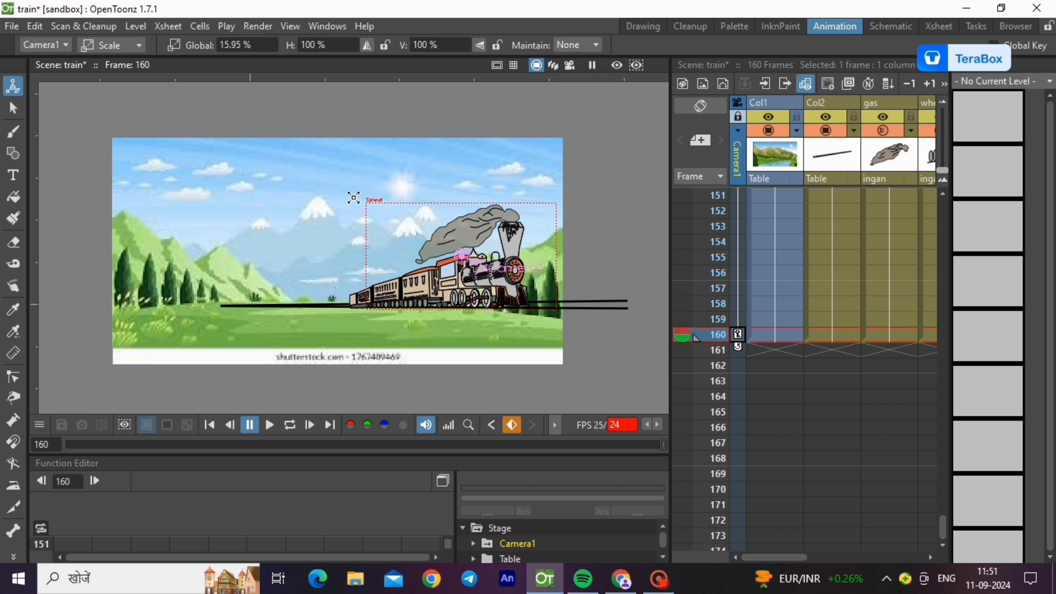
# Step: Check the train's framing at frame 160 through the camera view
pyautogui.click(13, 108)
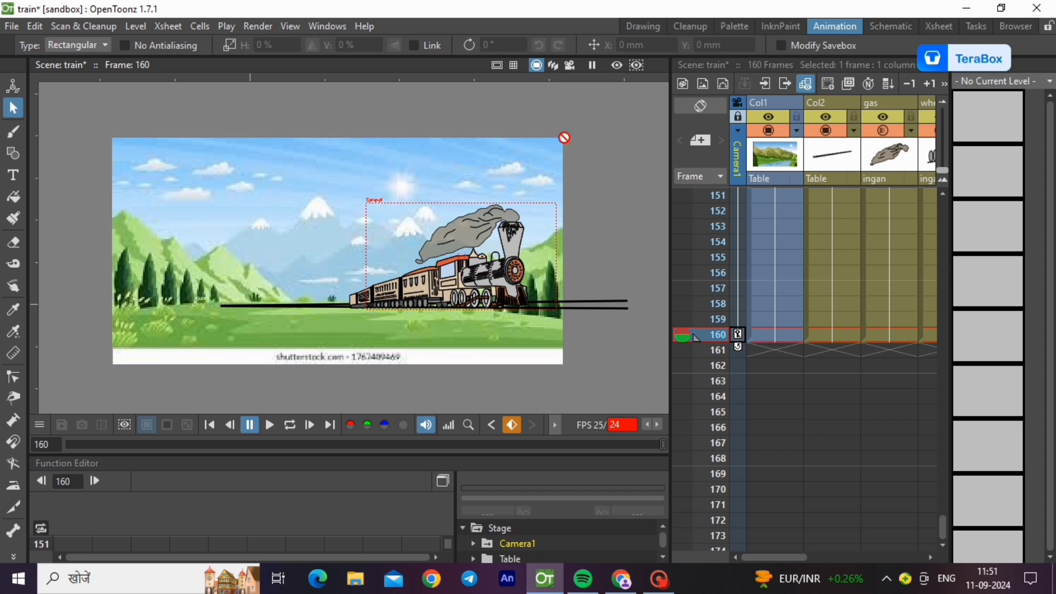
pyautogui.click(569, 64)
pyautogui.scroll(-3, 537, 162)
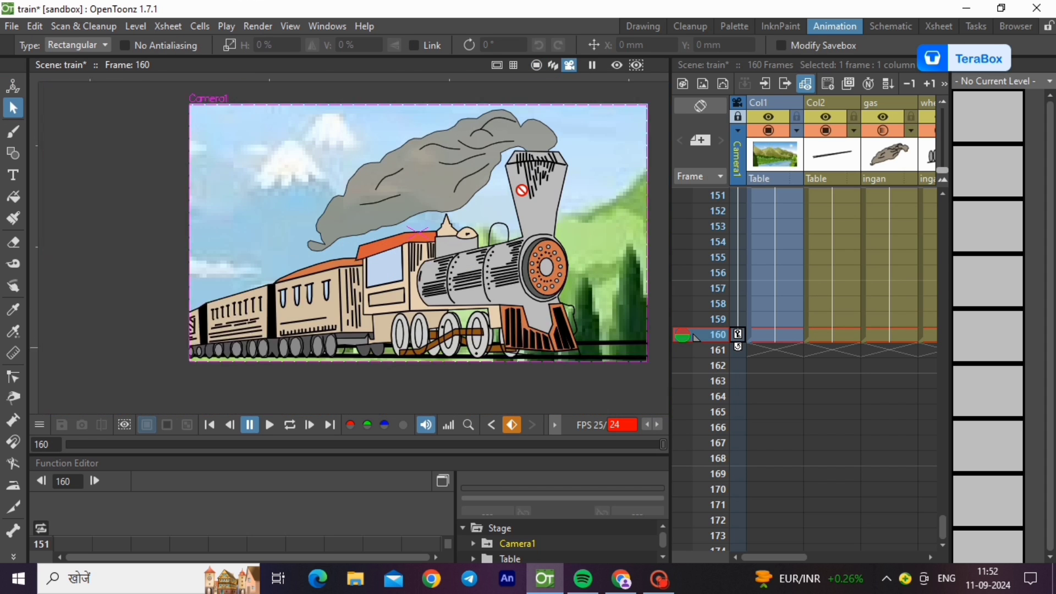
# Step: Play the animation from frame 1 in the camera view and stop it in the second train shot
pyautogui.scroll(20, 839, 325)
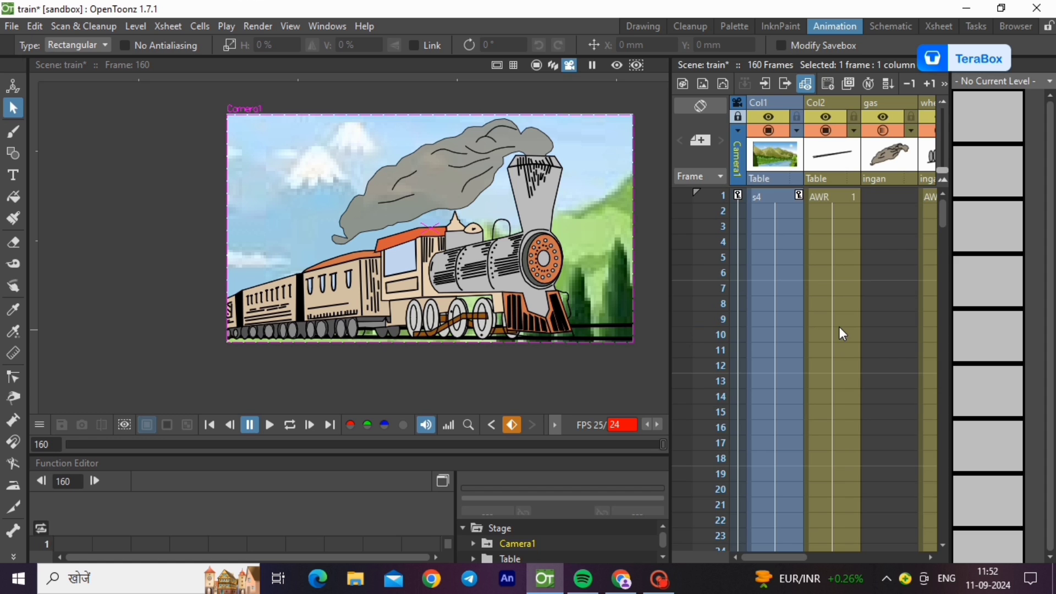
pyautogui.click(835, 200)
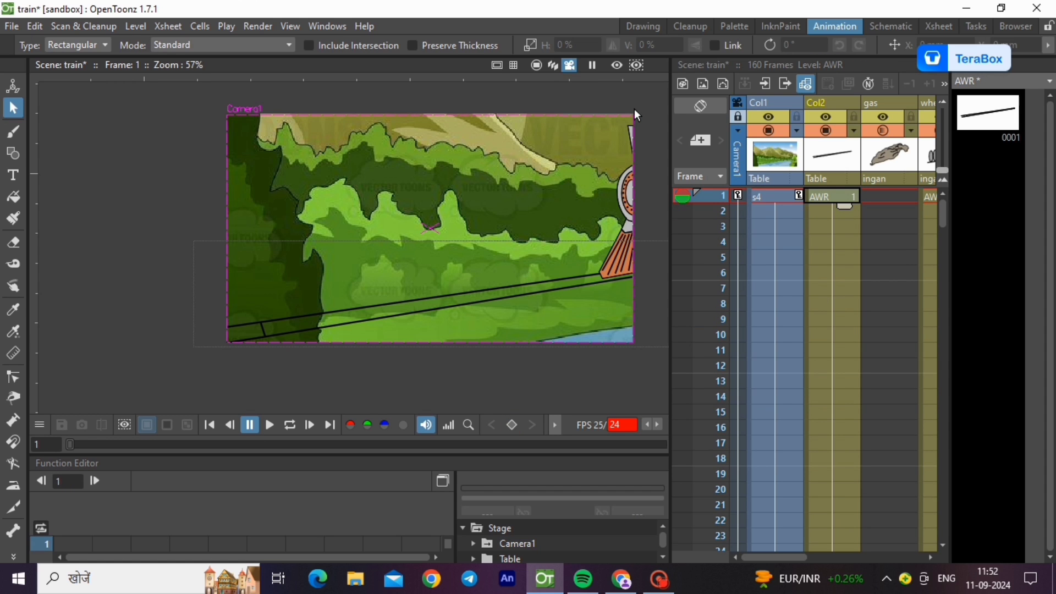
pyautogui.scroll(2, 634, 111)
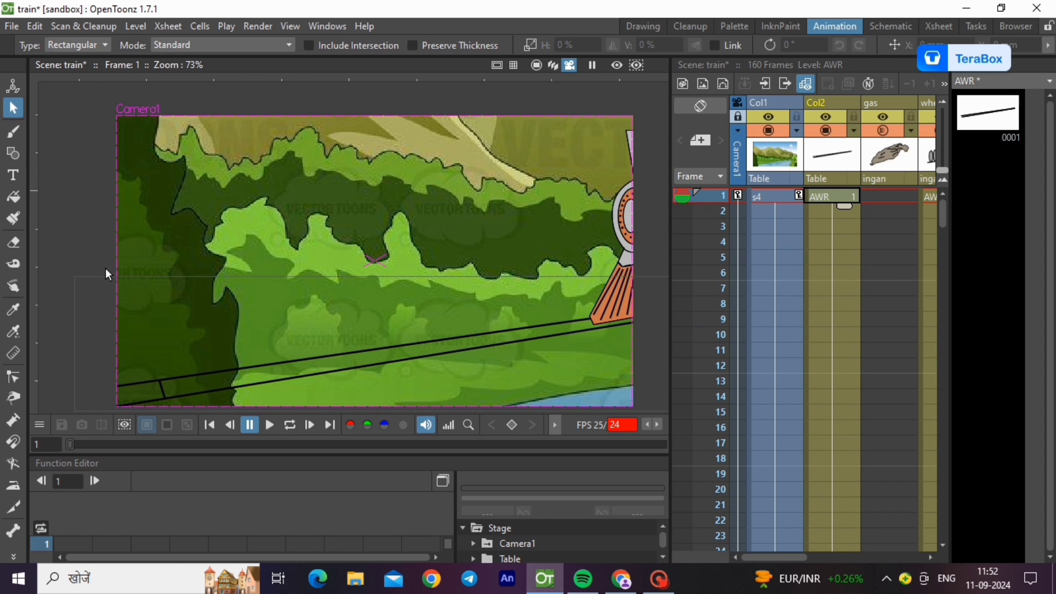
pyautogui.click(266, 424)
pyautogui.click(265, 424)
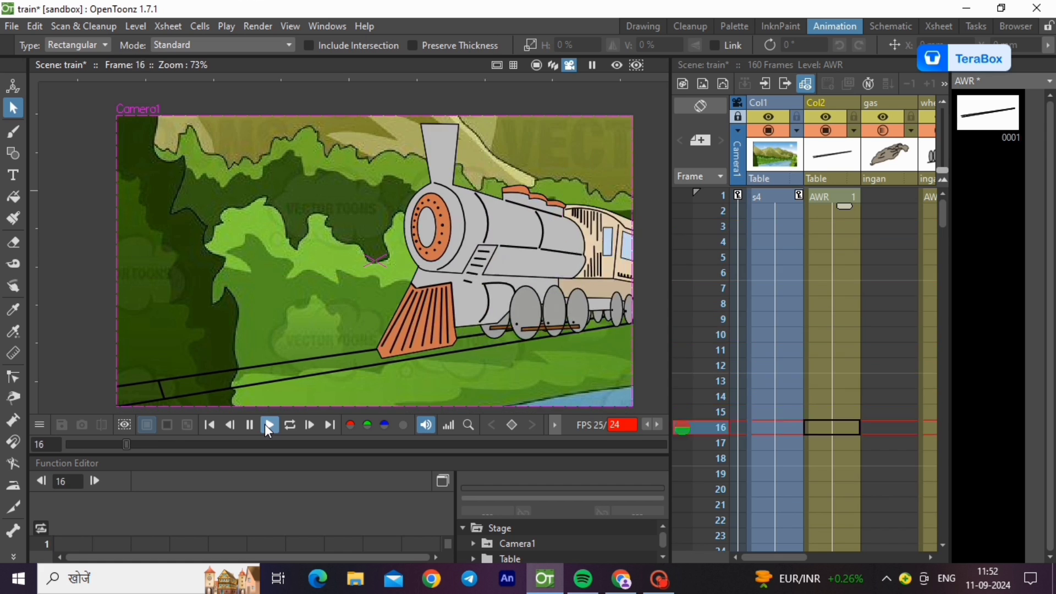
pyautogui.click(265, 424)
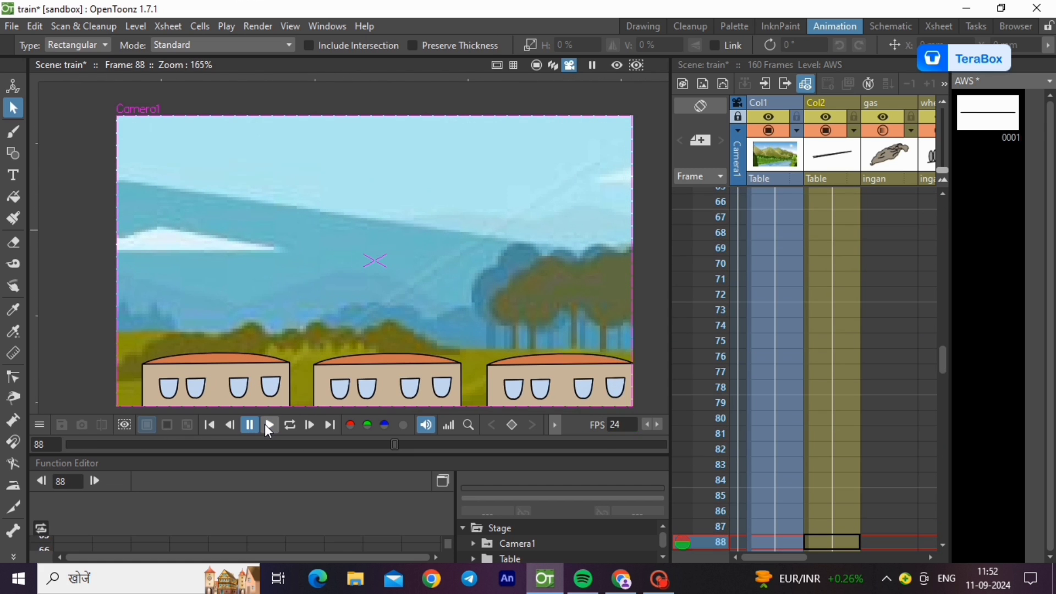
# Step: Return to the full stage view and enlarge Camera1 to a global scale of about 28.04% at frame 98
pyautogui.scroll(5, 738, 414)
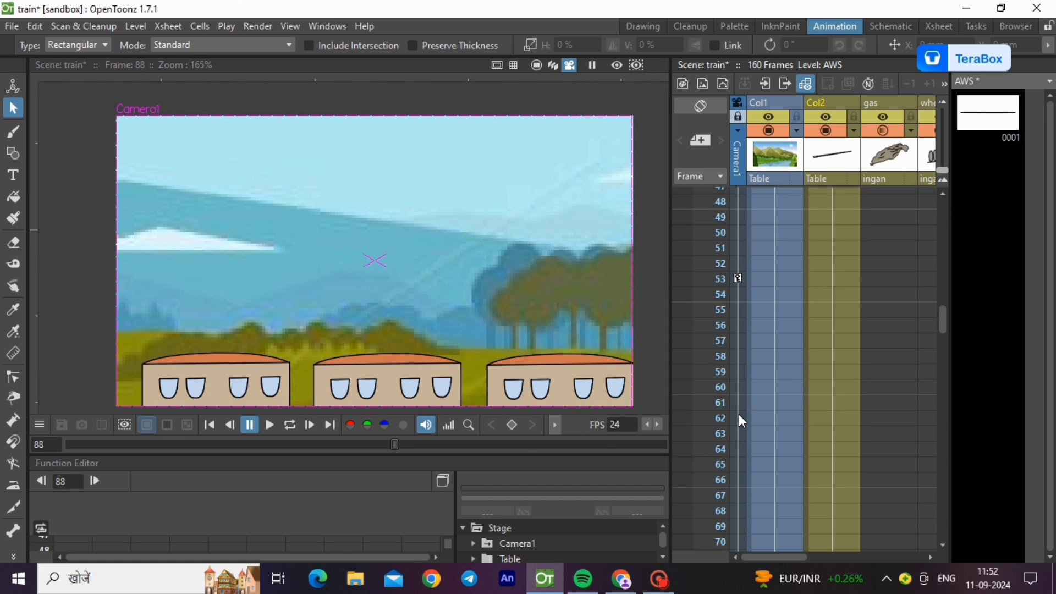
pyautogui.click(744, 377)
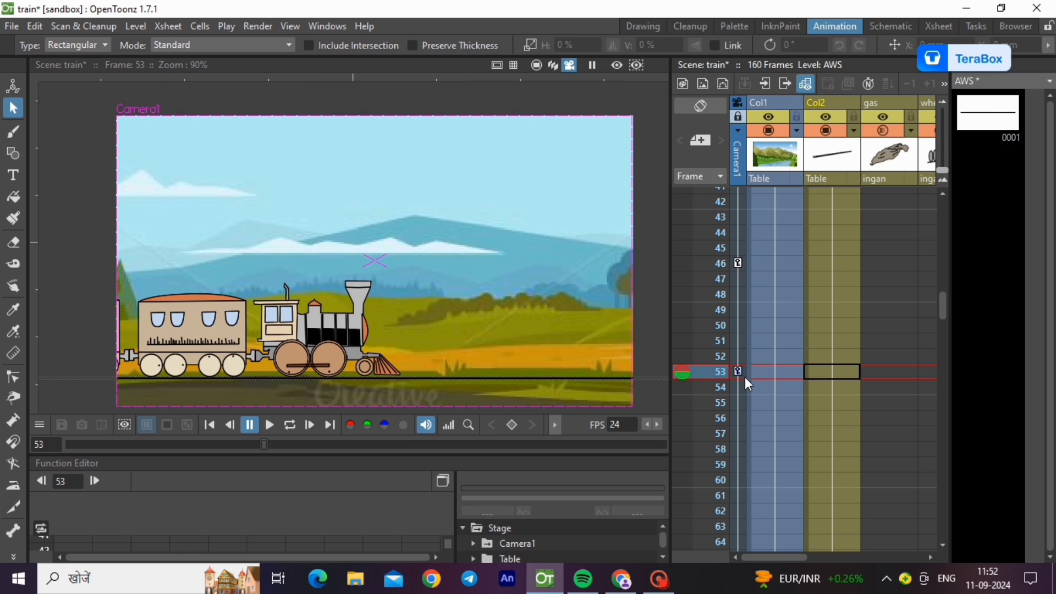
pyautogui.click(541, 65)
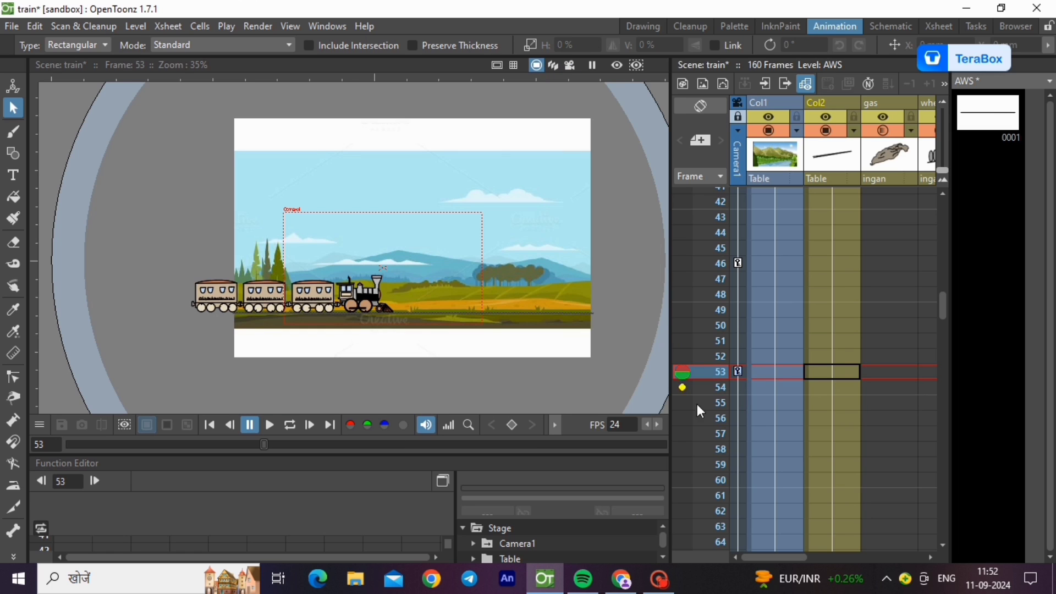
pyautogui.scroll(-6, 741, 413)
pyautogui.scroll(-3, 741, 414)
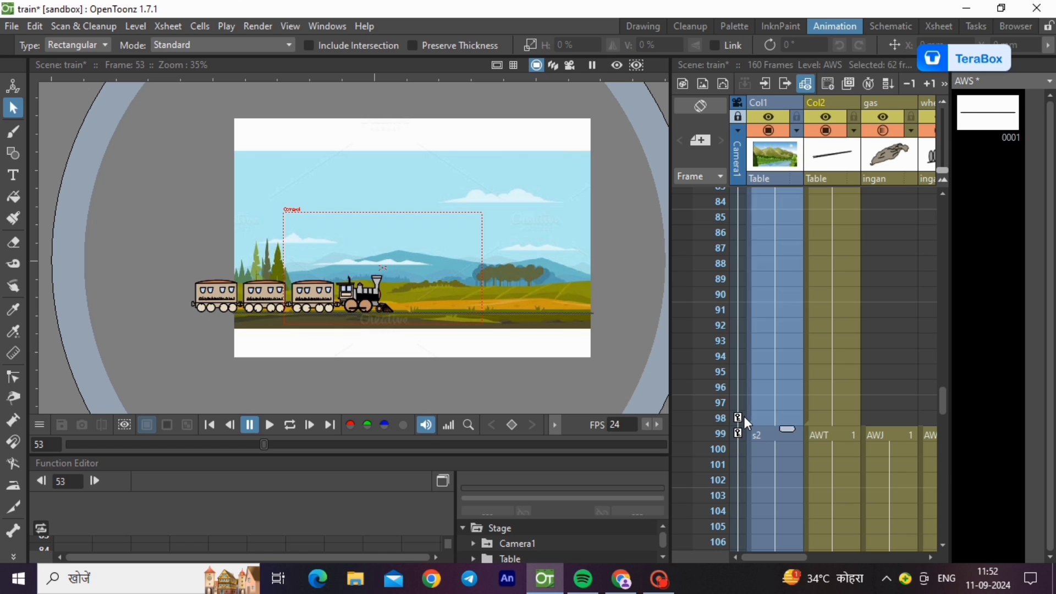
pyautogui.click(743, 417)
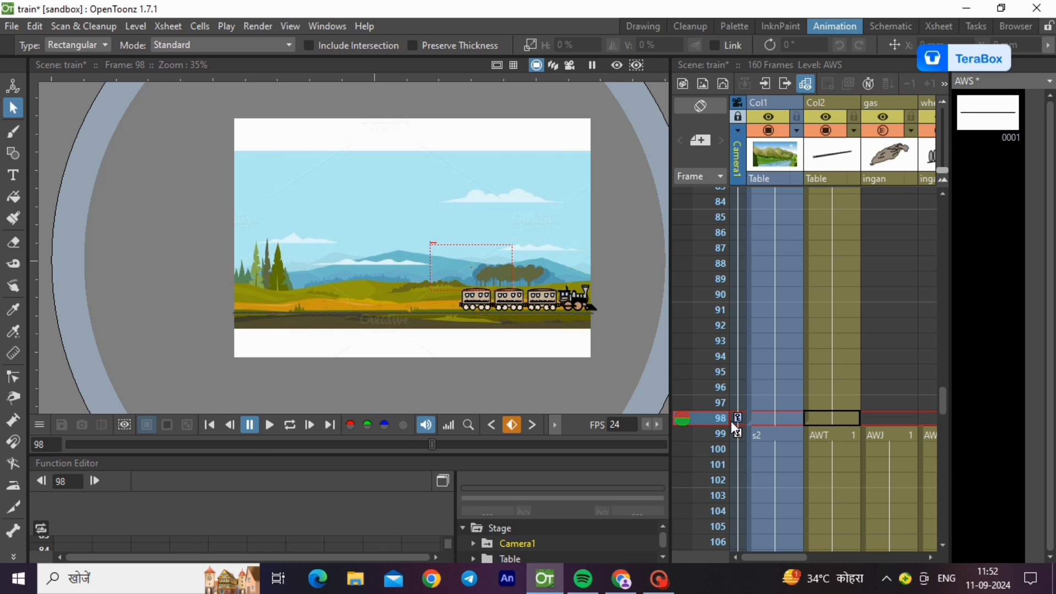
pyautogui.click(738, 404)
pyautogui.click(743, 420)
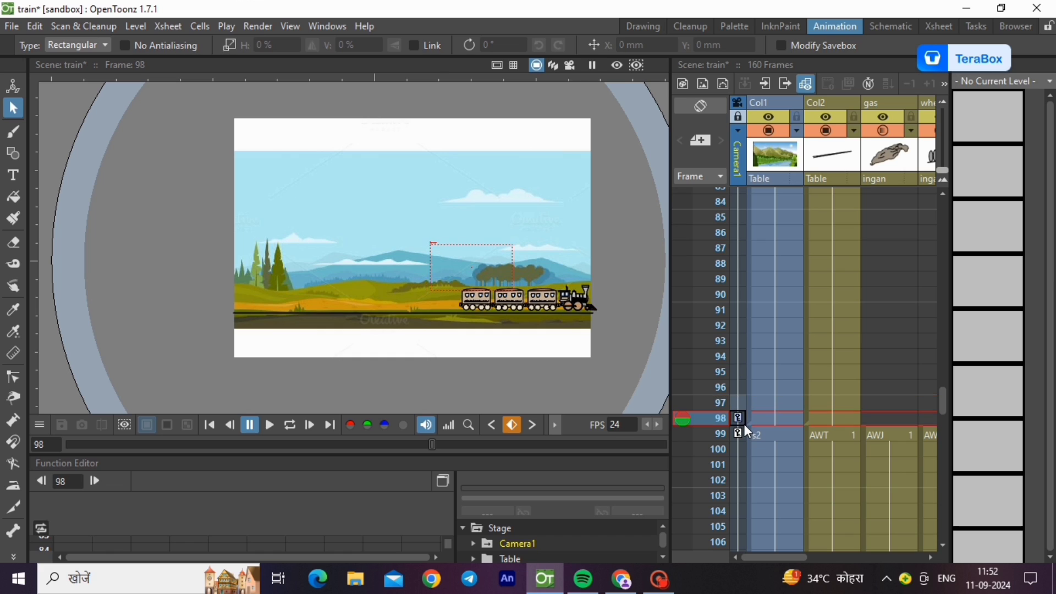
pyautogui.click(18, 84)
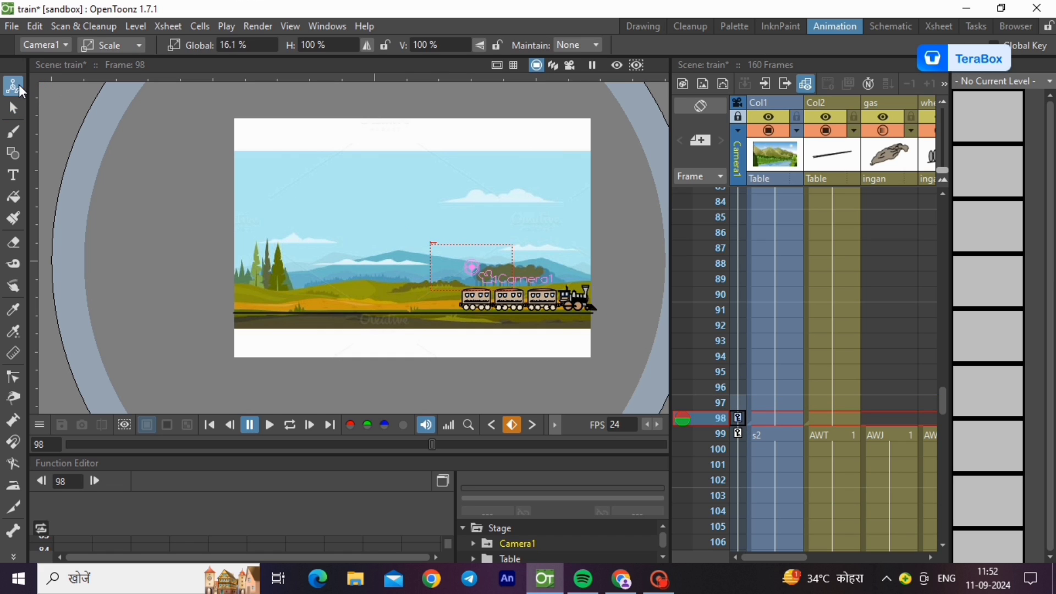
pyautogui.moveTo(433, 245); pyautogui.dragTo(399, 225)
# Step: Reposition Camera1 over the train at frame 98, to about X 105.95 mm, Y -13.59 mm
pyautogui.click(120, 45)
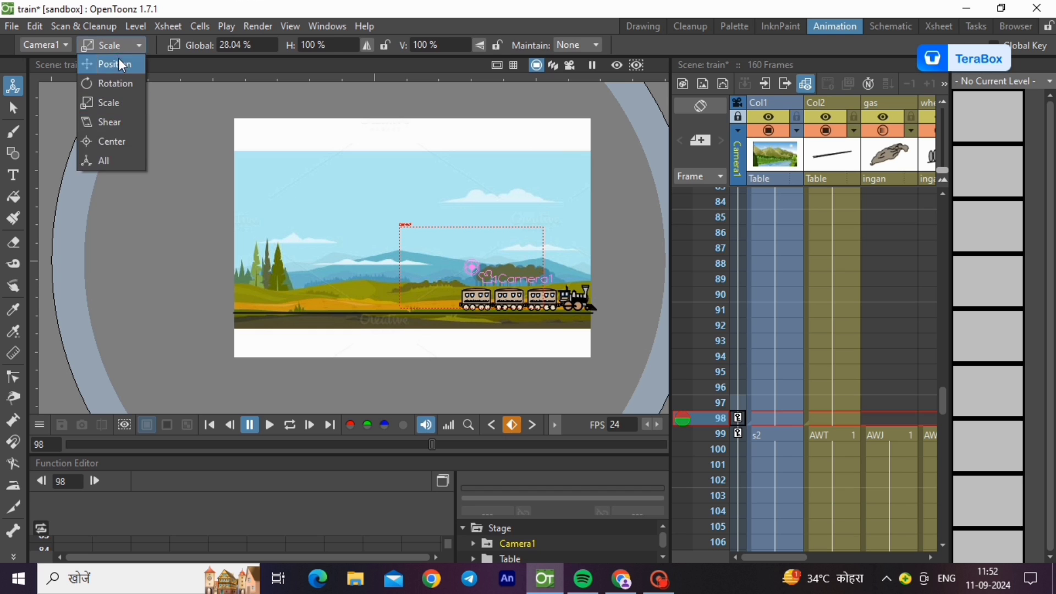
pyautogui.click(118, 59)
pyautogui.moveTo(469, 273); pyautogui.dragTo(507, 282)
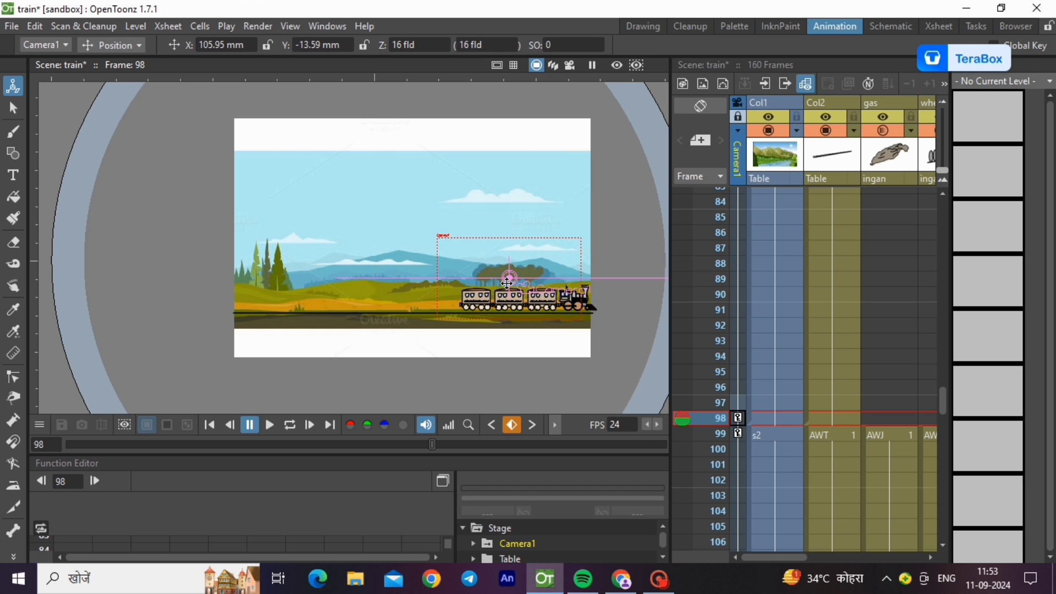
pyautogui.click(788, 321)
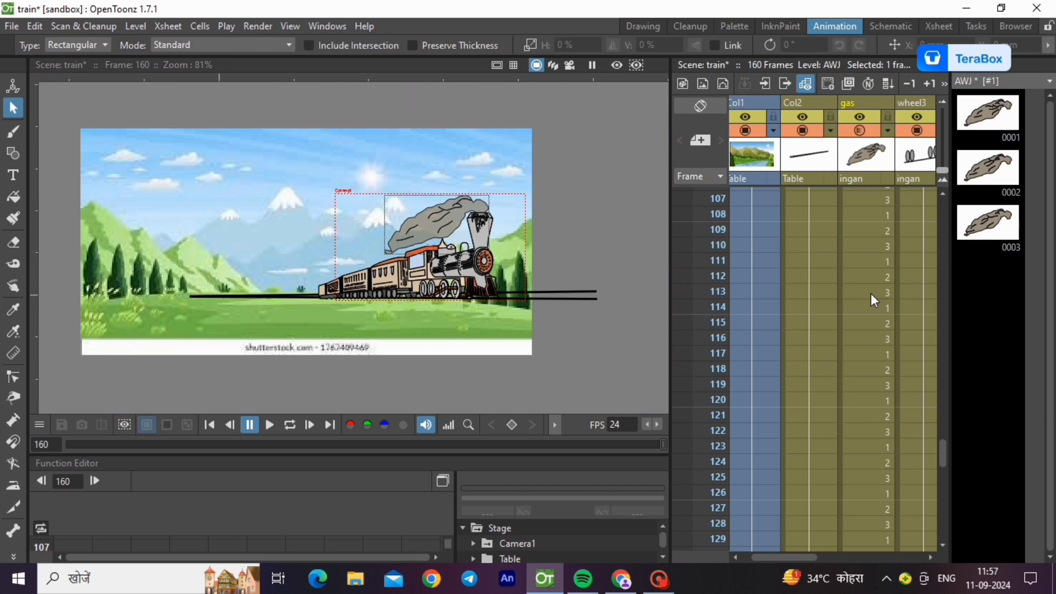
# Step: Play the whole animation in a loop from frame 1 through the camera view to review all shots
pyautogui.scroll(10, 870, 293)
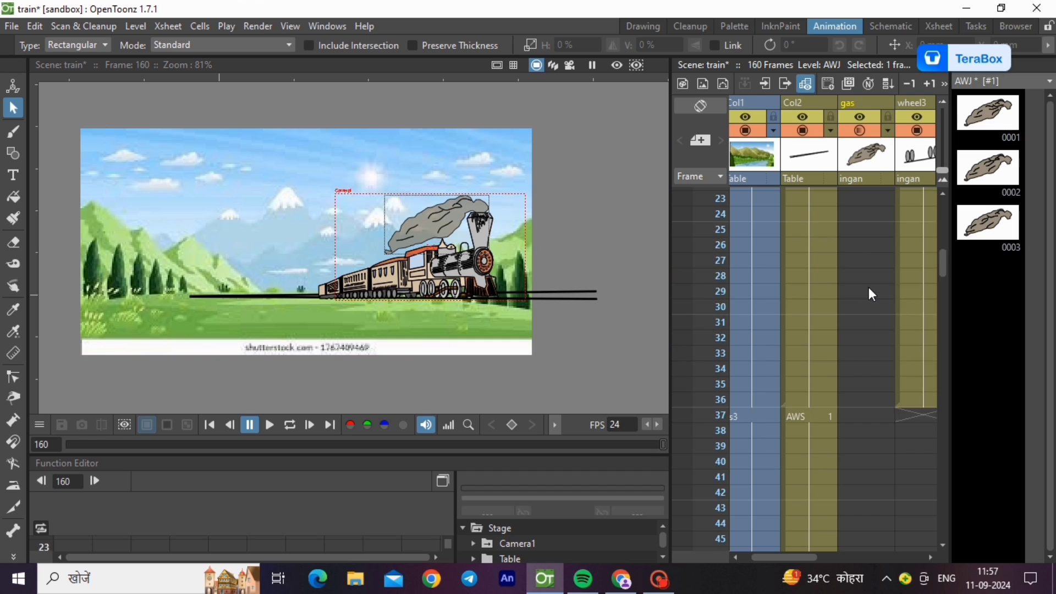
pyautogui.scroll(5, 869, 287)
pyautogui.click(810, 181)
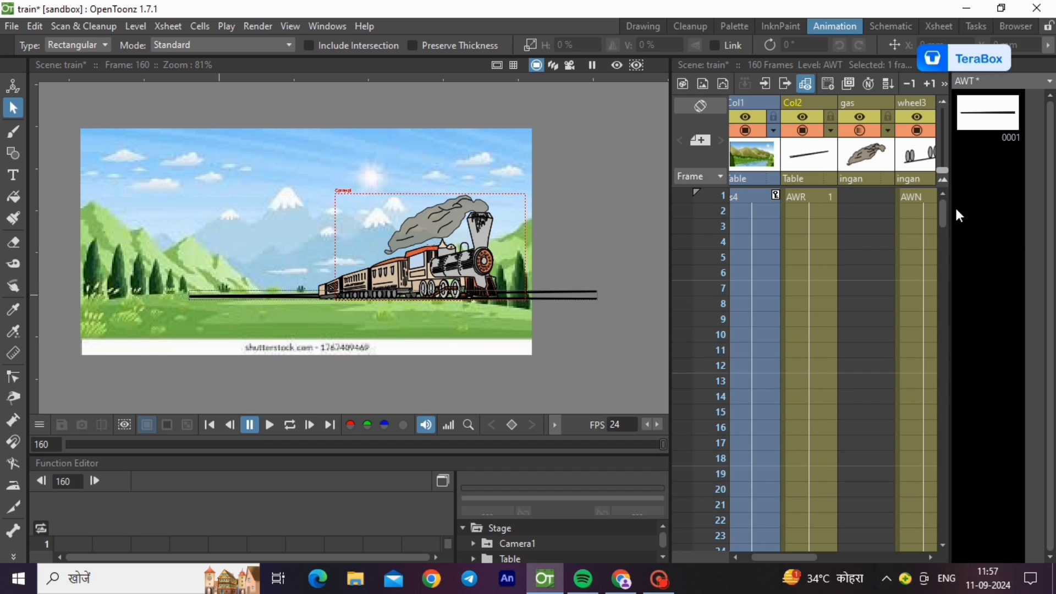
pyautogui.click(915, 196)
pyautogui.click(570, 66)
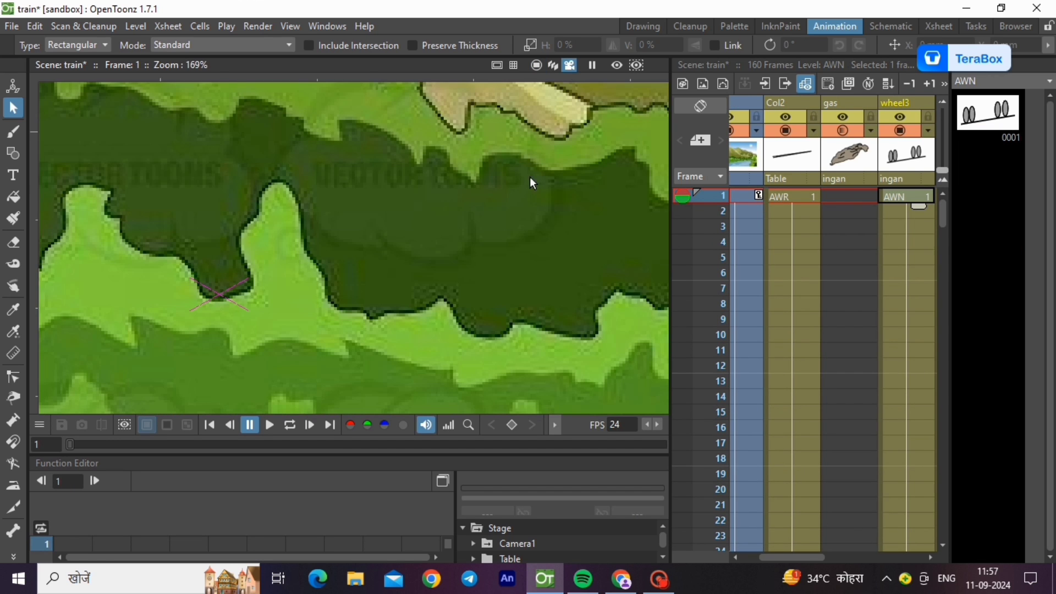
pyautogui.scroll(-3, 499, 248)
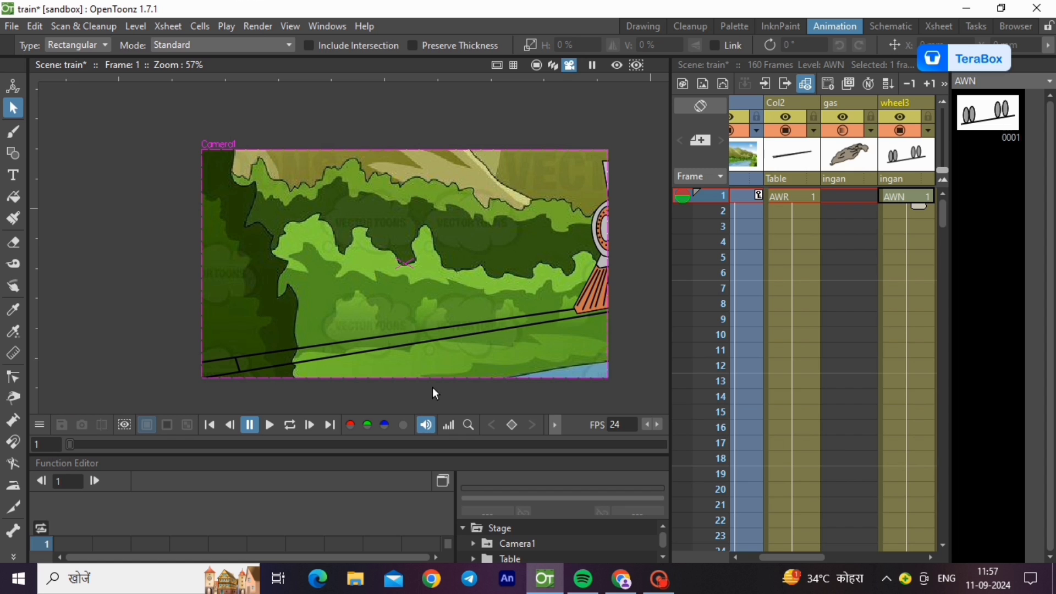
pyautogui.scroll(1, 433, 388)
pyautogui.scroll(1, 635, 148)
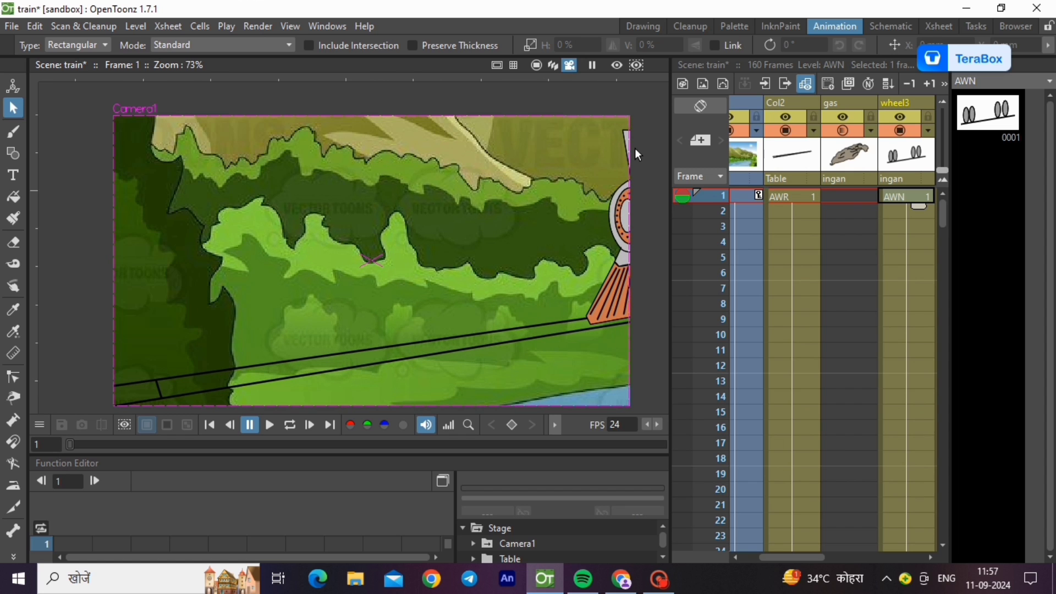
pyautogui.click(282, 427)
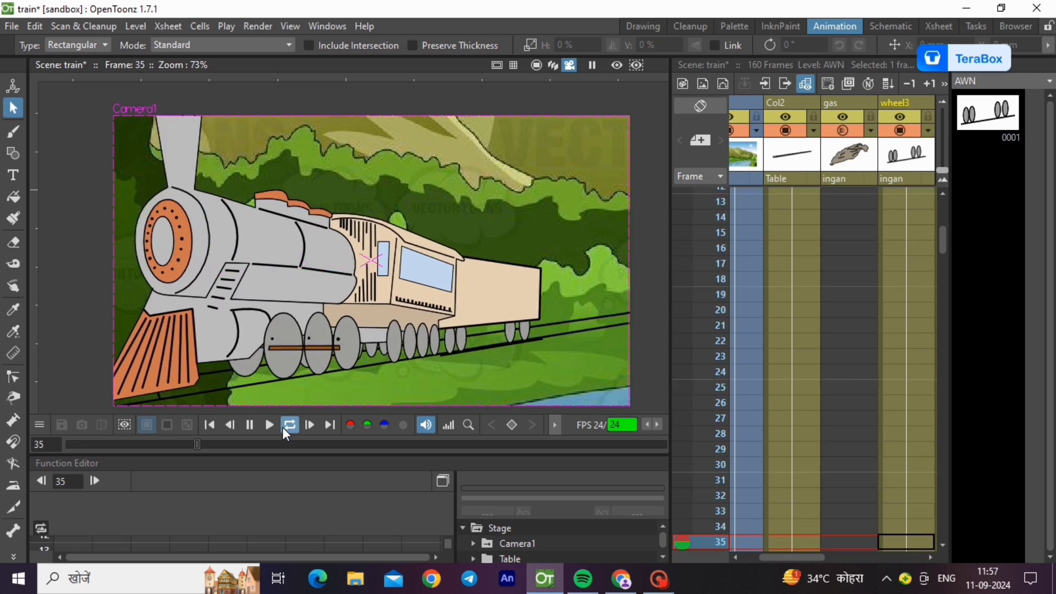